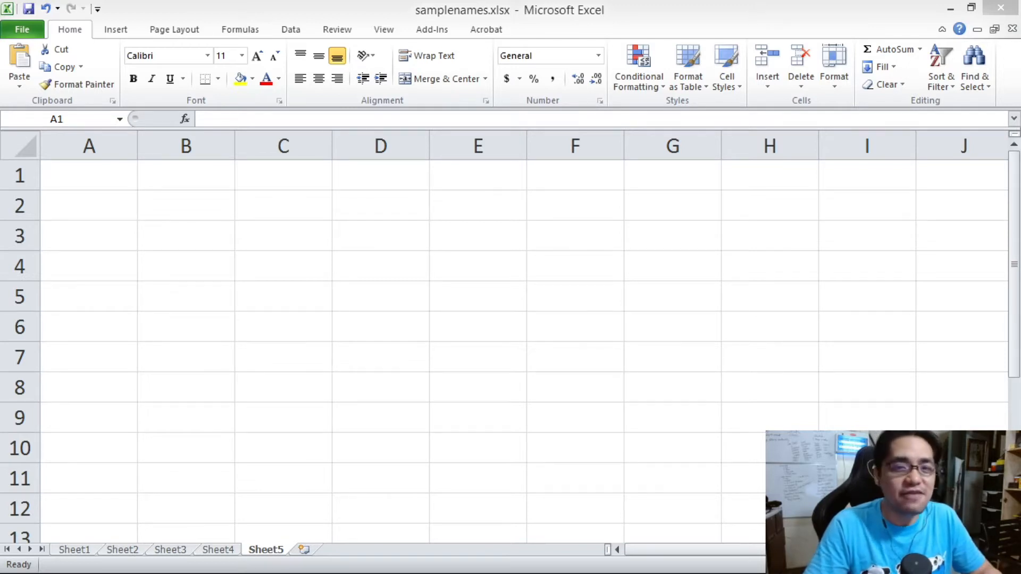
- Enter the formula =A1 in cell B1 by writing out the cell reference
{"action": "left_click", "coordinate": [125, 184]}
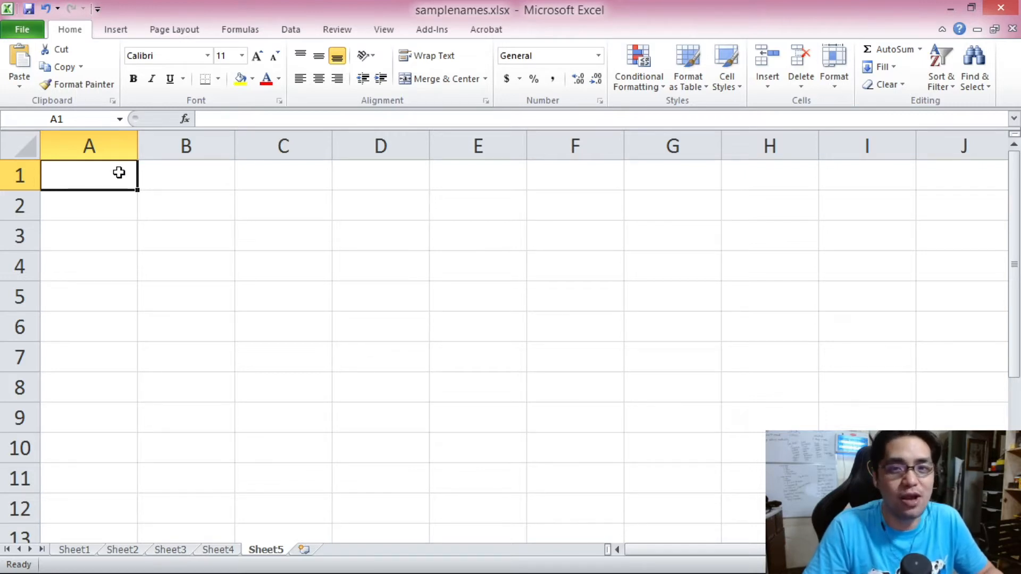
{"action": "left_click", "coordinate": [186, 173]}
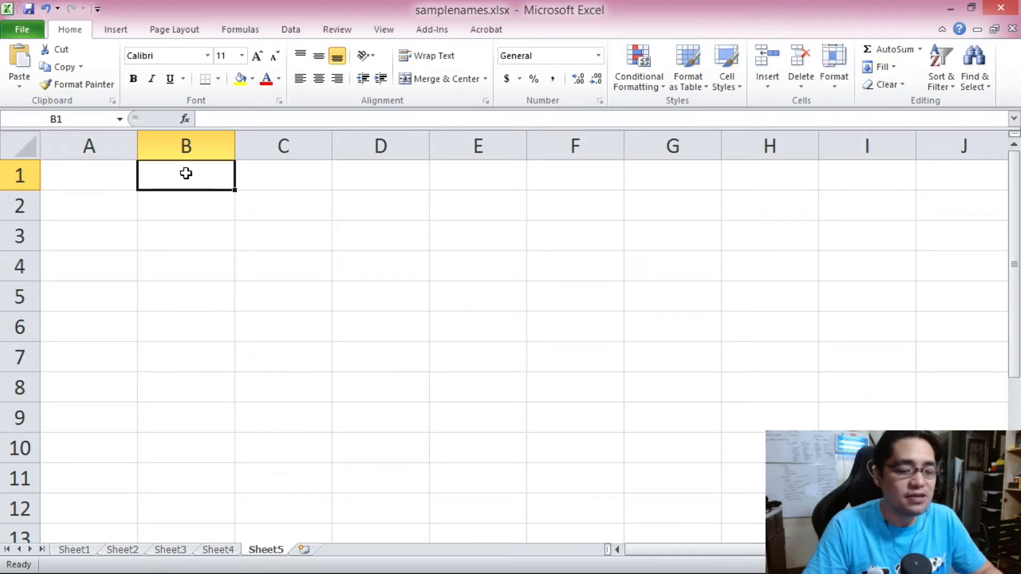
{"action": "left_click", "coordinate": [215, 122]}
{"action": "left_click", "coordinate": [213, 175]}
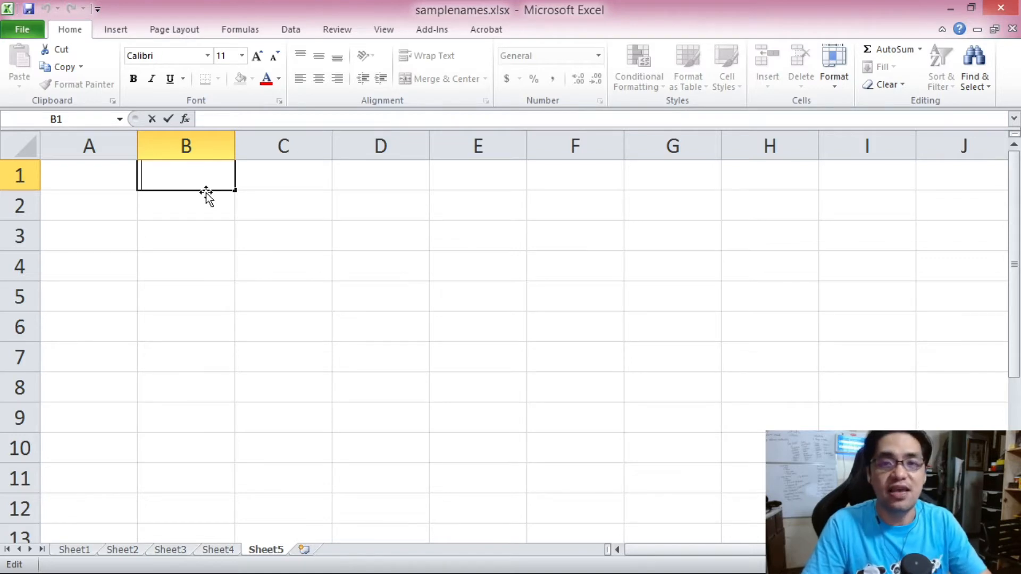
{"action": "type", "text": "="}
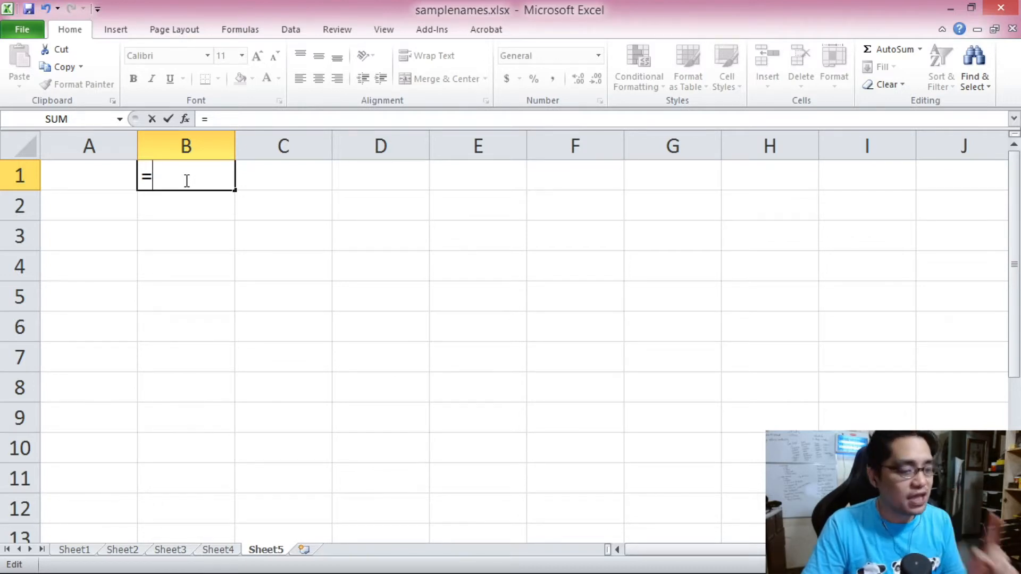
{"action": "type", "text": "A1"}
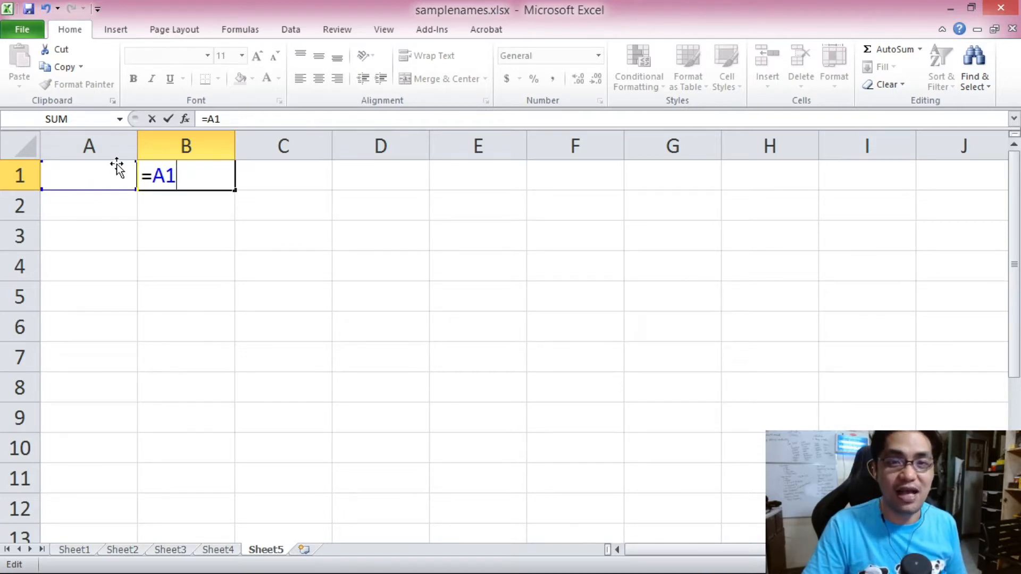
{"action": "key", "text": "Return"}
- Clear cell B1 and rebuild its =A1 formula by picking cell A1 on the sheet
{"action": "left_click", "coordinate": [172, 182]}
{"action": "key", "text": "Delete"}
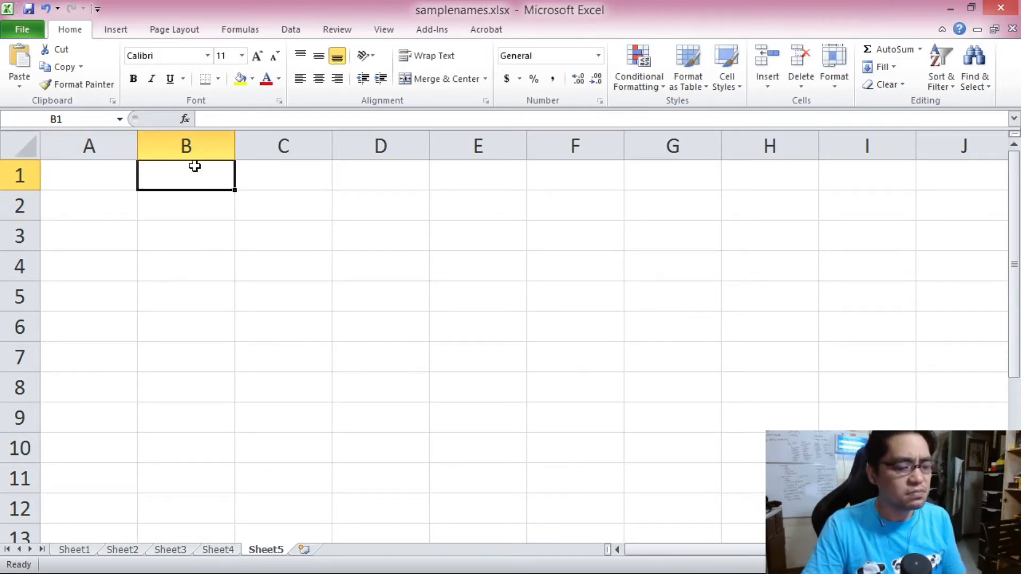
{"action": "type", "text": "="}
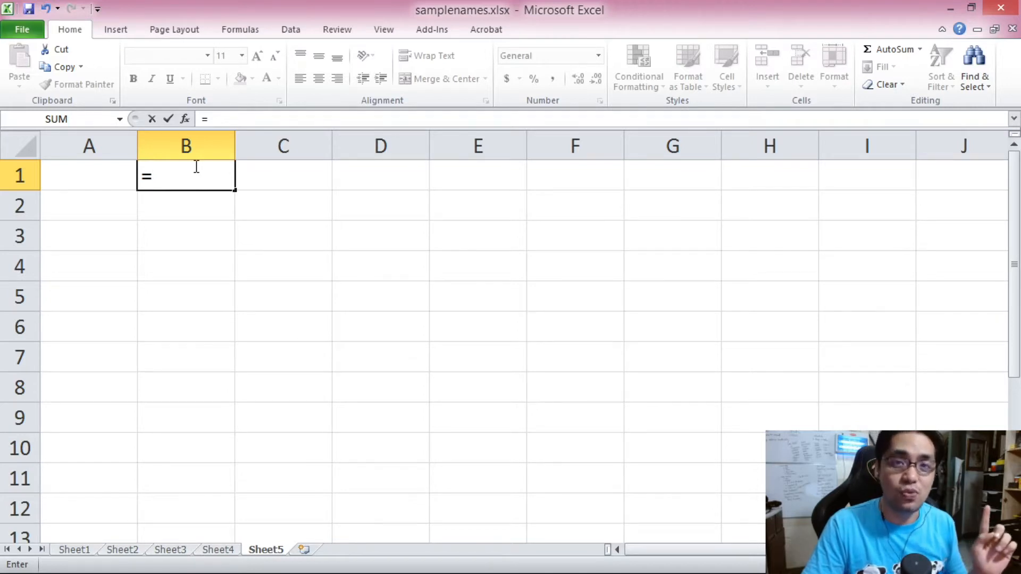
{"action": "left_click", "coordinate": [102, 176]}
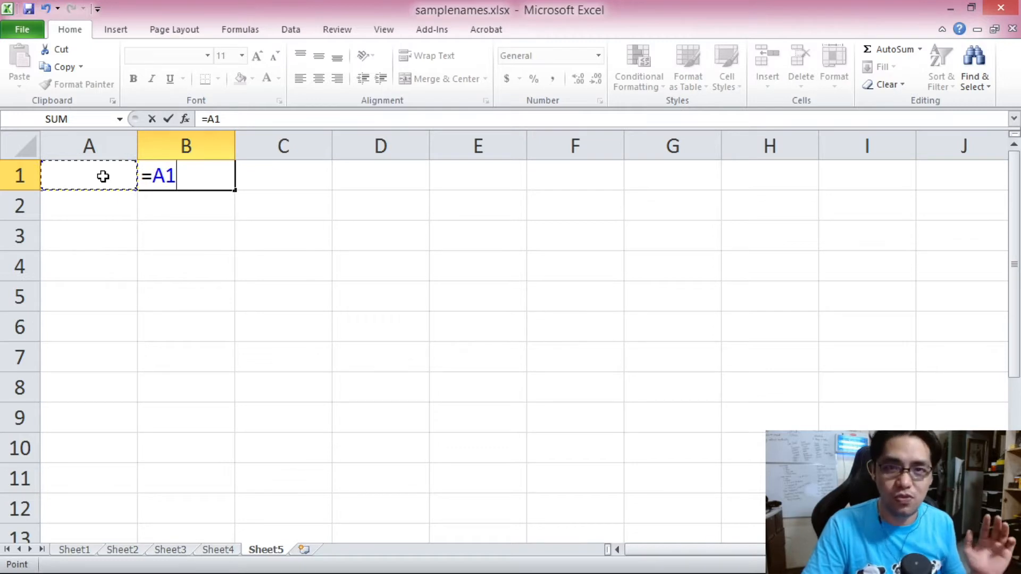
{"action": "key", "text": "Return"}
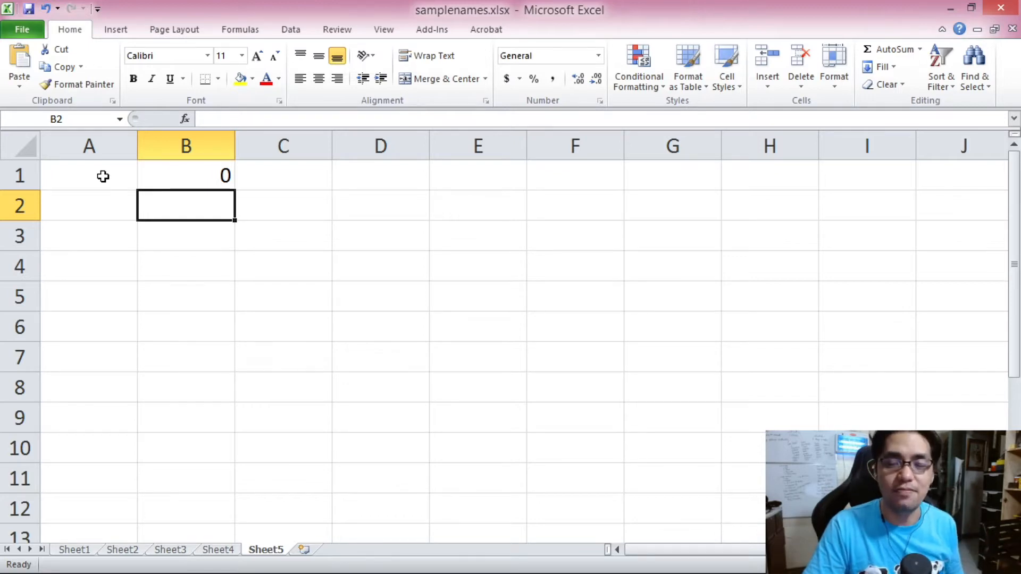
- Enter the number 123 in cell A1, the cell that B1 references
{"action": "left_click", "coordinate": [102, 176]}
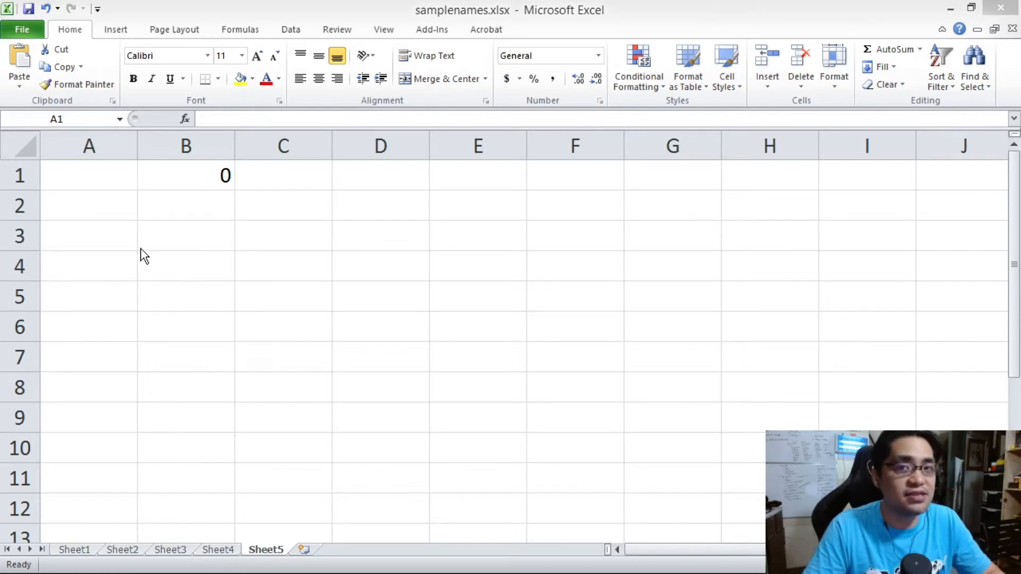
{"action": "left_click", "coordinate": [67, 171]}
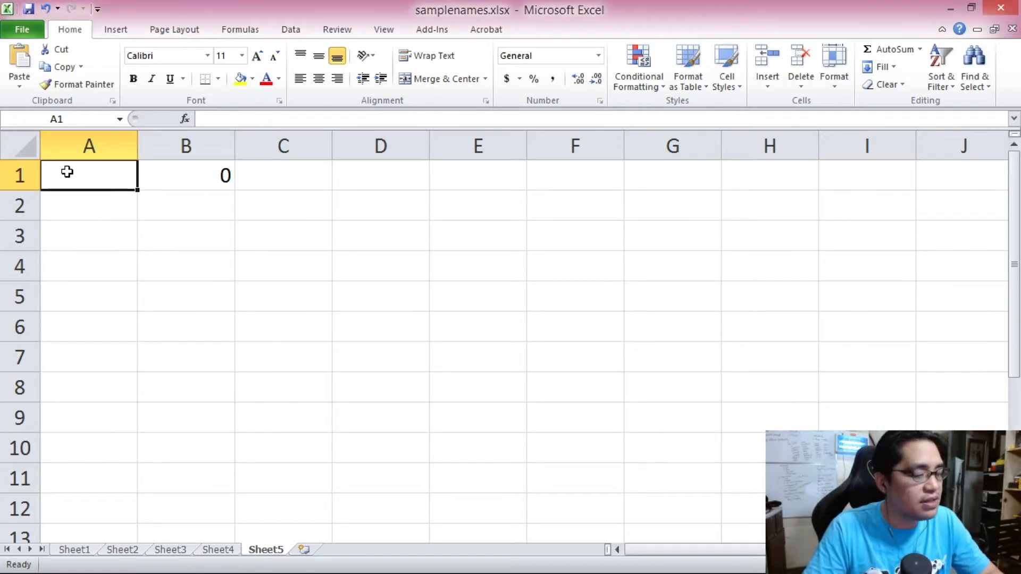
{"action": "type", "text": "123"}
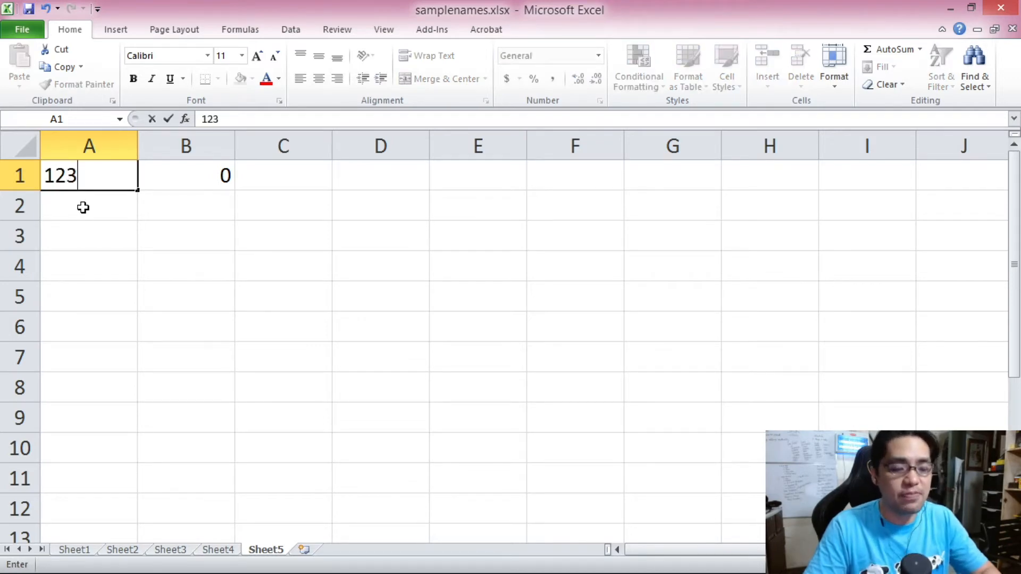
{"action": "key", "text": "Return"}
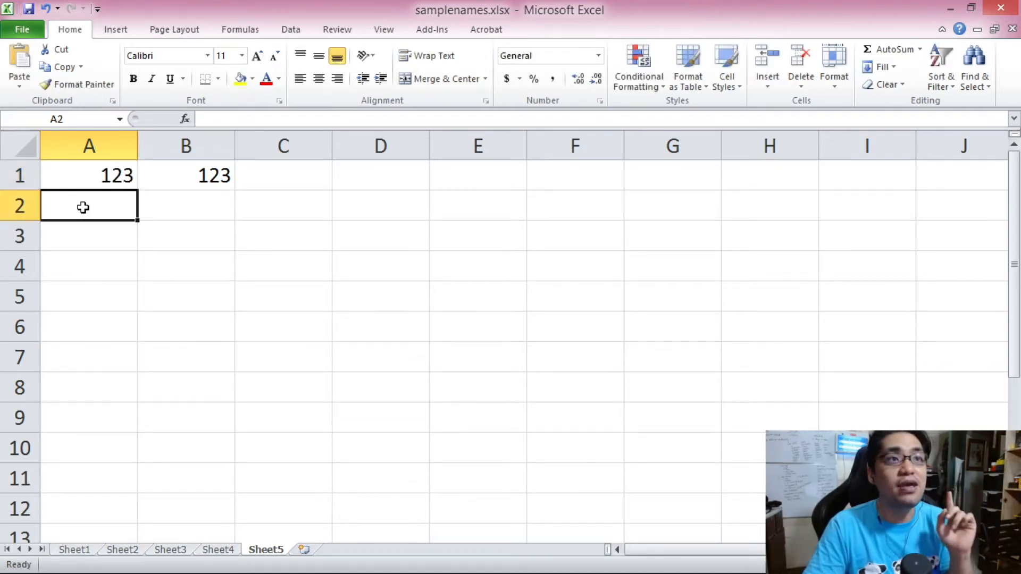
- Replace the number in cell A1 with a sample first name and check the formula in B1
{"action": "left_click", "coordinate": [98, 177]}
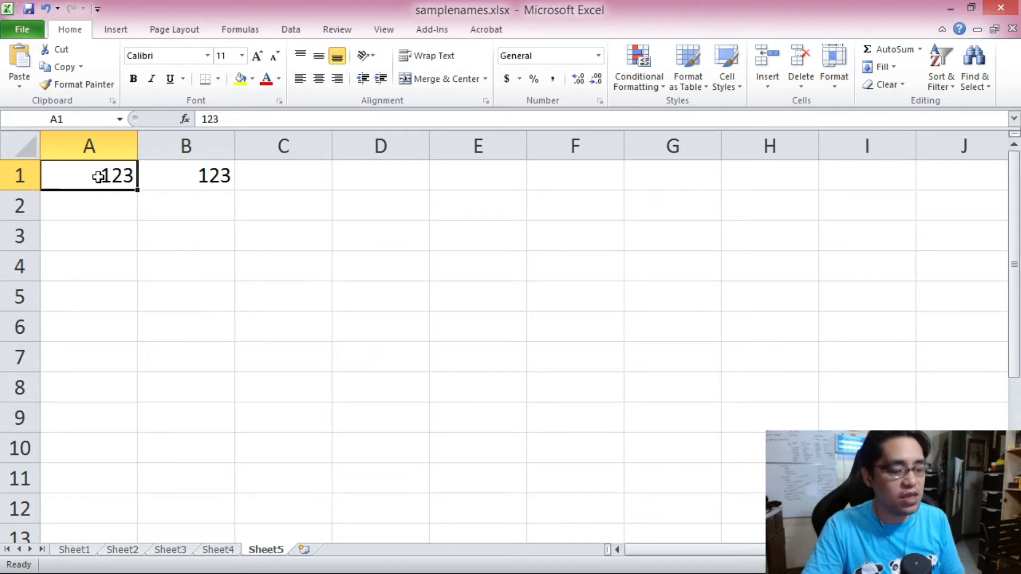
{"action": "type", "text": "Pd"}
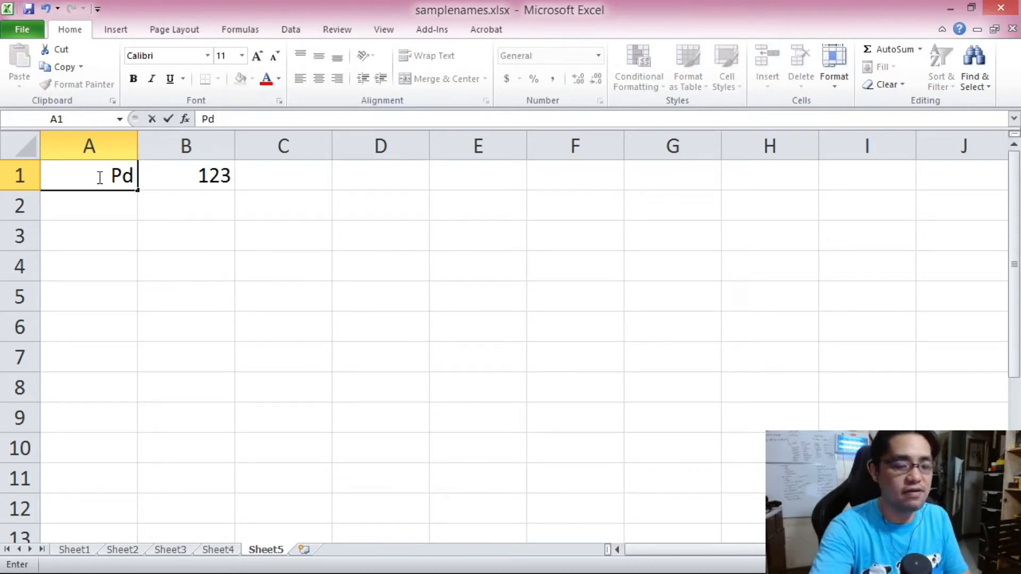
{"action": "key", "text": "BackSpace"}
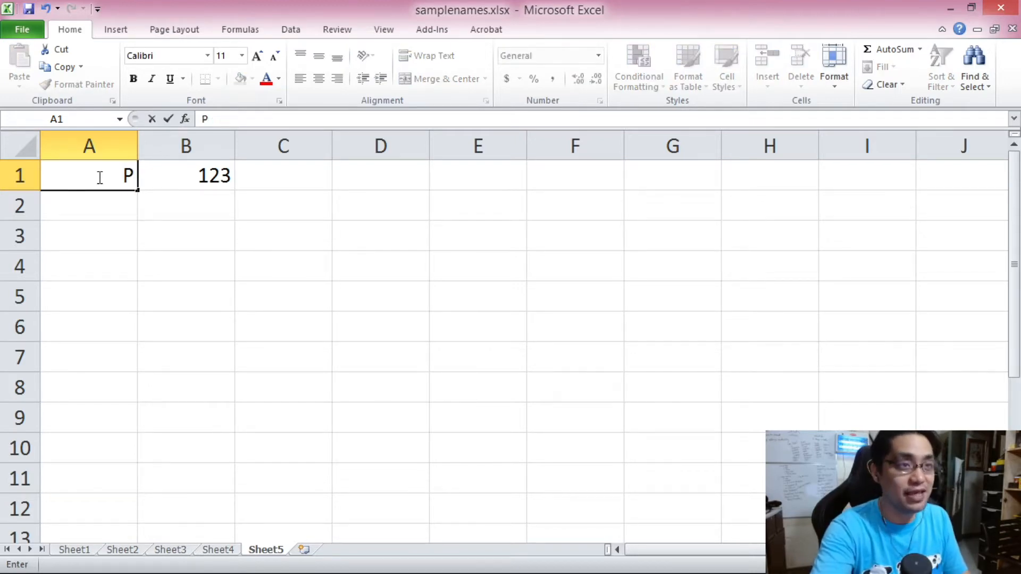
{"action": "type", "text": "edro"}
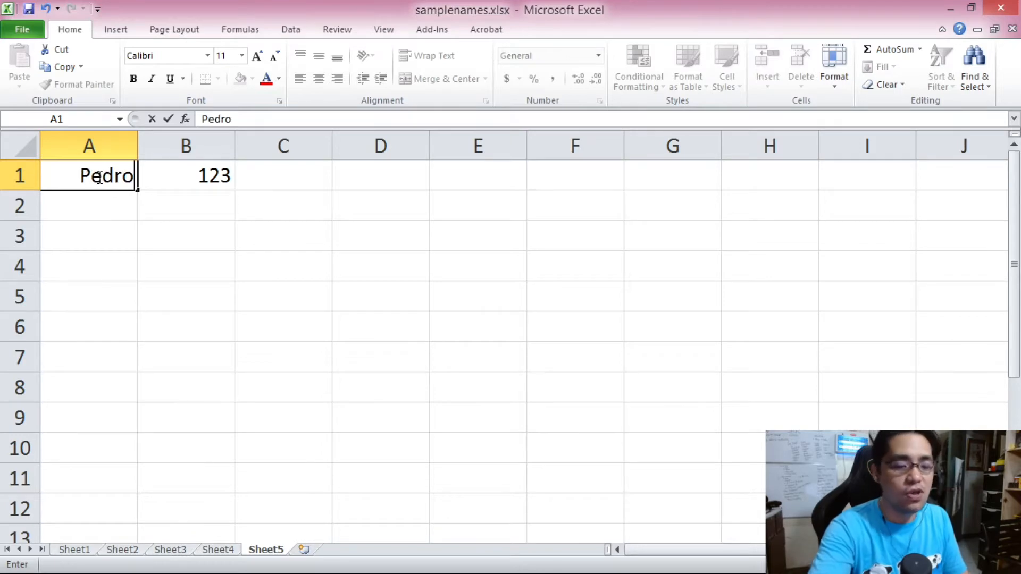
{"action": "key", "text": "Return"}
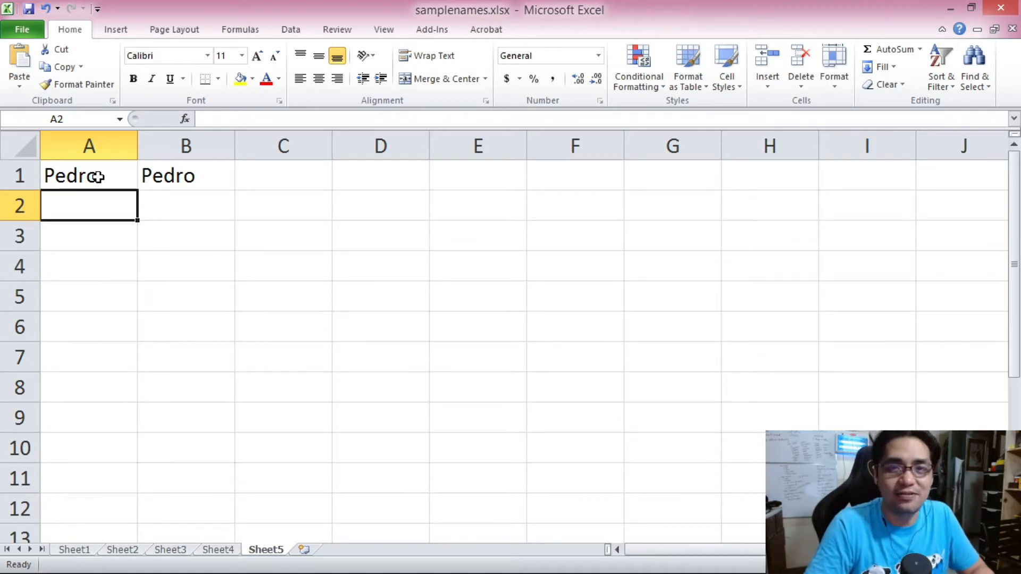
{"action": "key", "text": "ctrl+z"}
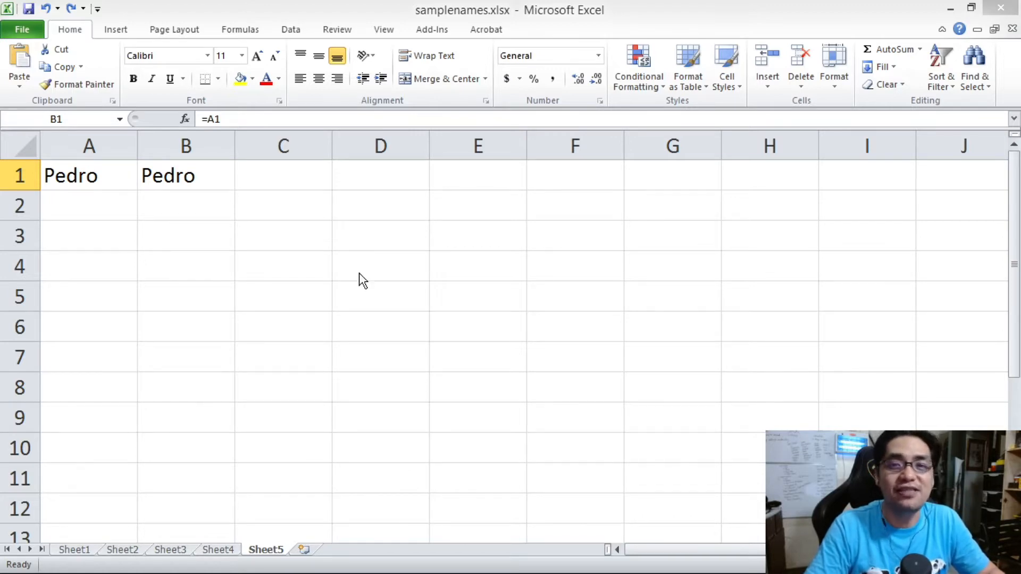
{"action": "left_click", "coordinate": [212, 186]}
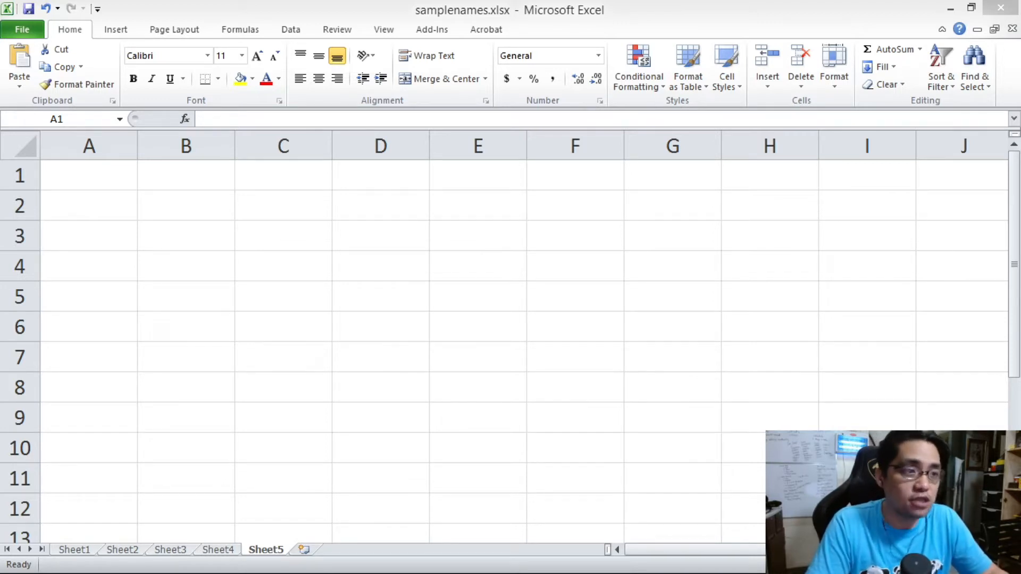
- Enter the addition formula =1+1 in cell A1
{"action": "left_click", "coordinate": [128, 181]}
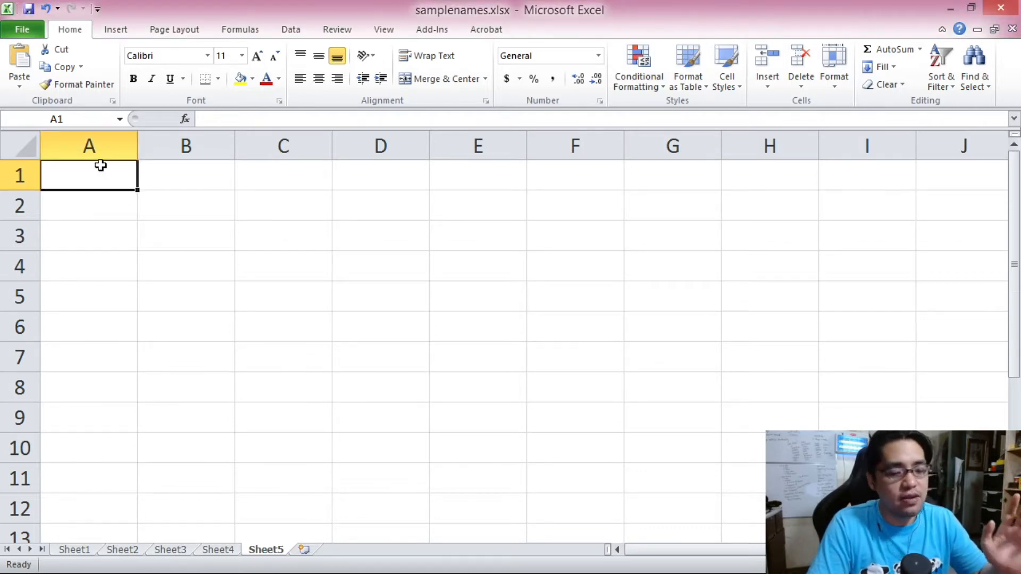
{"action": "type", "text": "="}
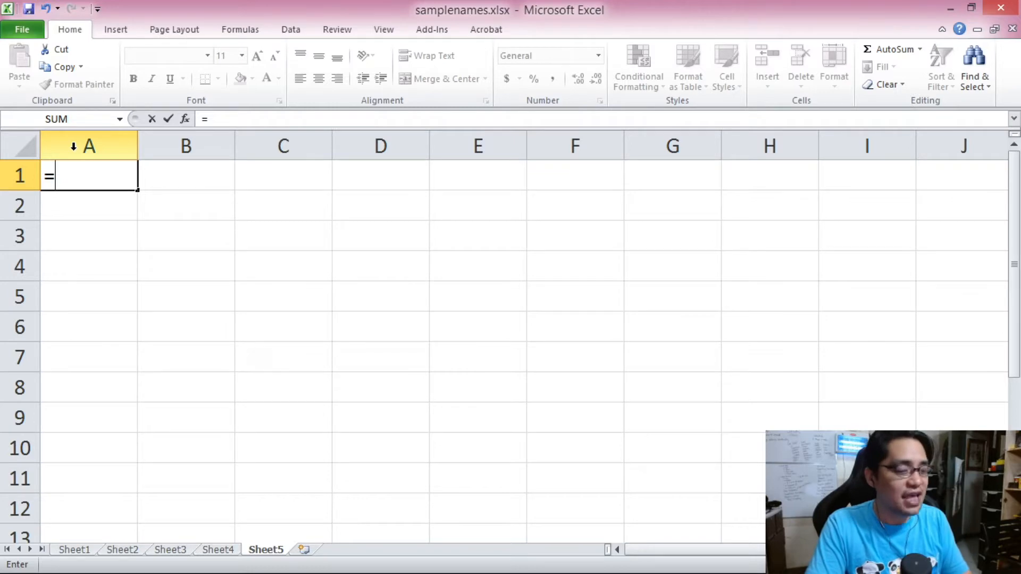
{"action": "type", "text": "1+1"}
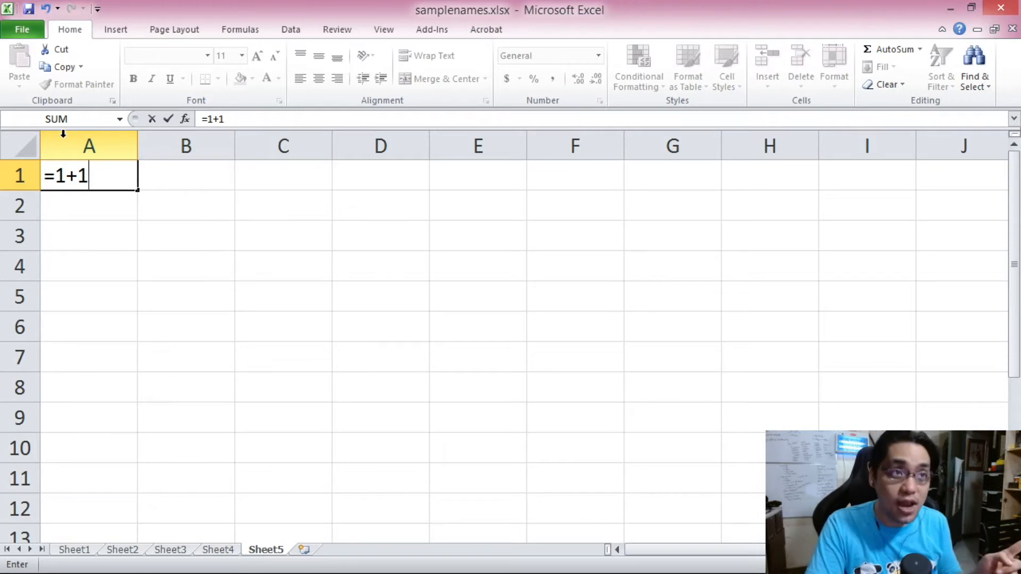
{"action": "key", "text": "Return"}
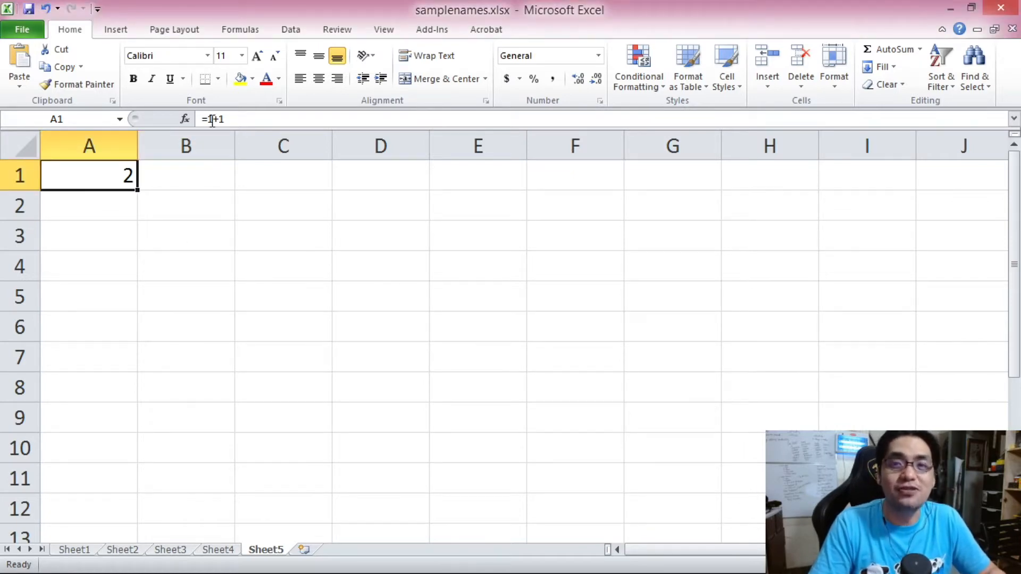
- Highlight the formula behind cell A1's result to examine it, and cancel the edit
{"action": "left_click_drag", "start_coordinate": [206, 118], "coordinate": [228, 118]}
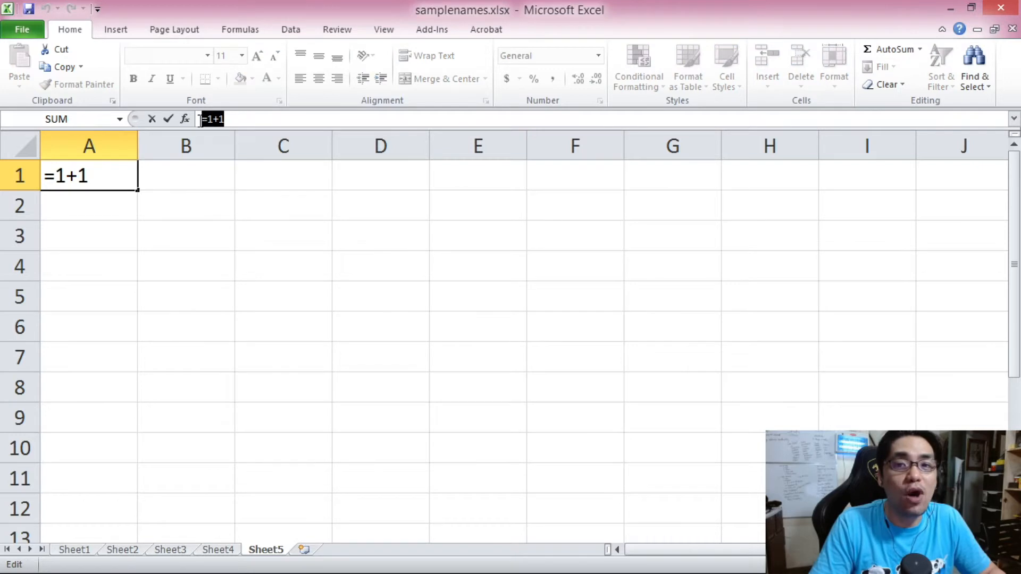
{"action": "left_click", "coordinate": [253, 320]}
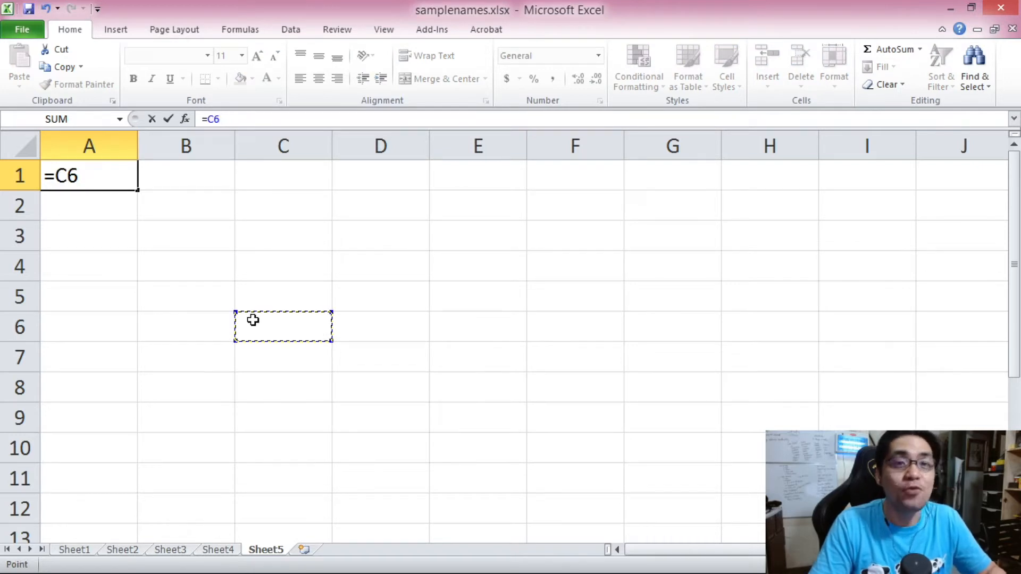
{"action": "key", "text": "Escape"}
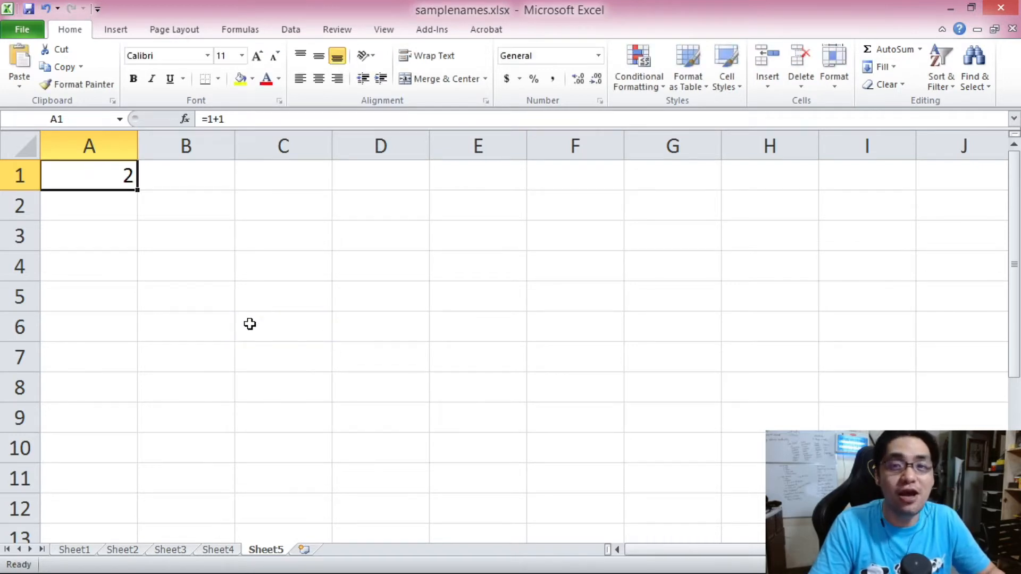
- Enter the filler text "vxcv" in B5, "svsvsdv" in F3 and "svsvsvsd" in B2, and return to cell A1
{"action": "left_click", "coordinate": [176, 311]}
{"action": "type", "text": "vxcv"}
{"action": "left_click", "coordinate": [577, 224]}
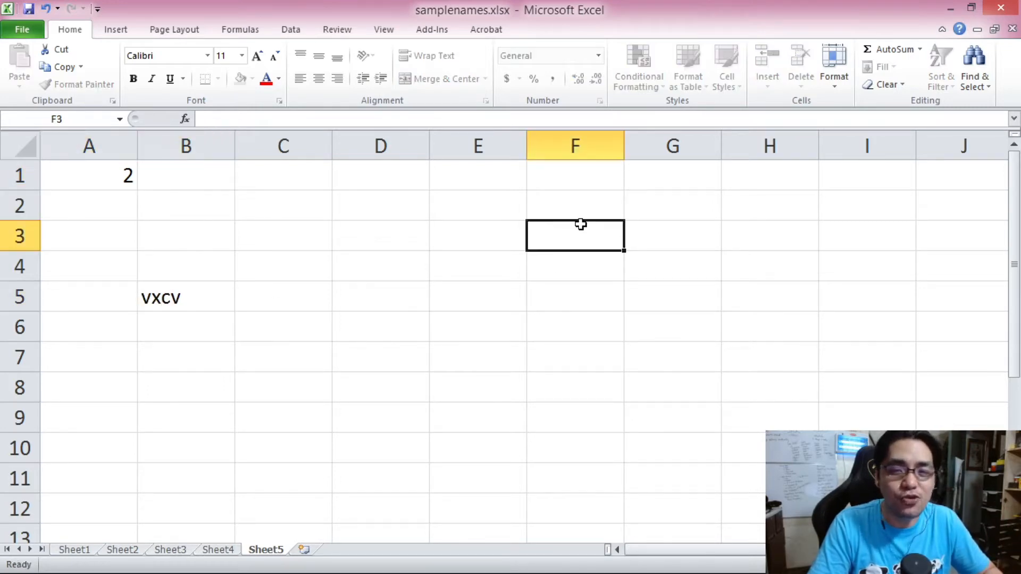
{"action": "type", "text": "svsvsdv"}
{"action": "left_click", "coordinate": [317, 305]}
{"action": "left_click", "coordinate": [225, 204]}
{"action": "type", "text": "svsvsvsd"}
{"action": "left_click", "coordinate": [128, 417]}
{"action": "left_click", "coordinate": [125, 170]}
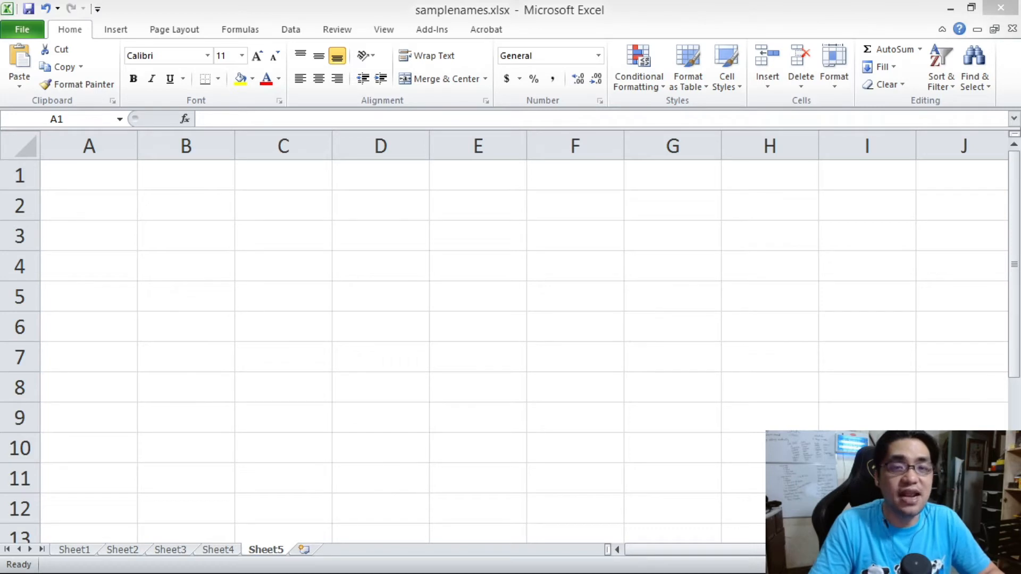
- Enter the subtraction formula =2-1 in the empty cell A1
{"action": "left_click", "coordinate": [129, 183]}
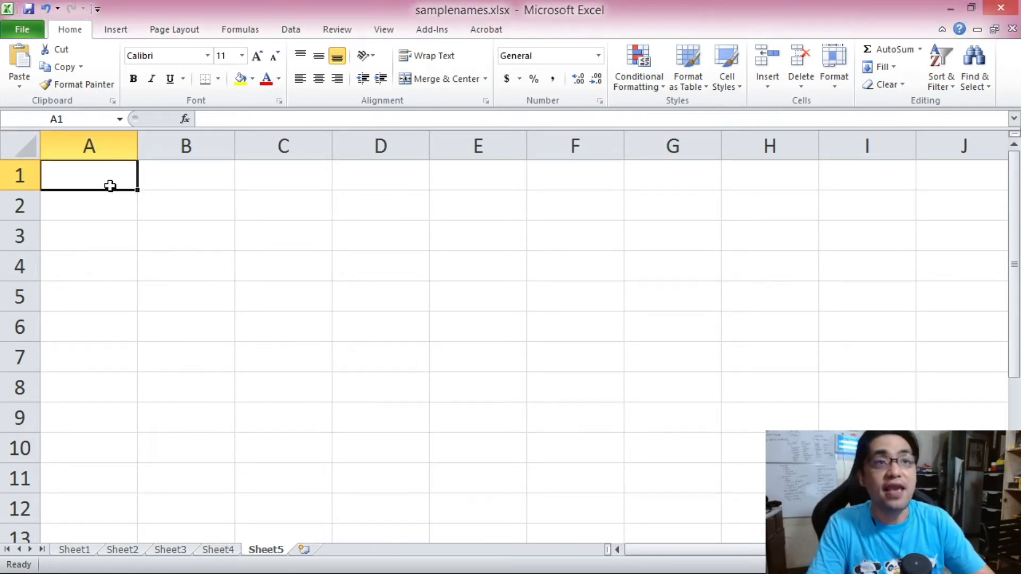
{"action": "type", "text": "="}
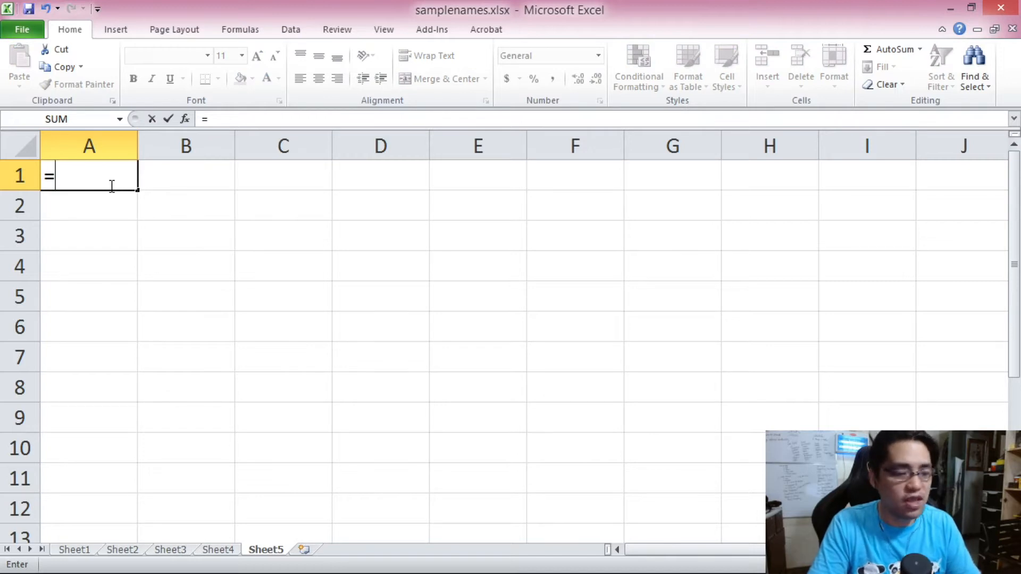
{"action": "type", "text": "2-1"}
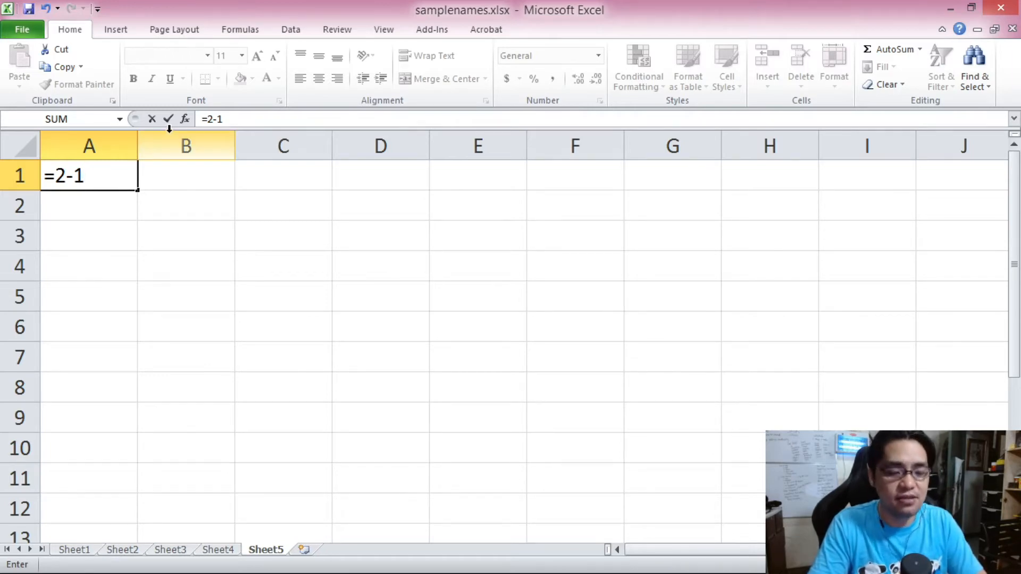
{"action": "key", "text": "Return"}
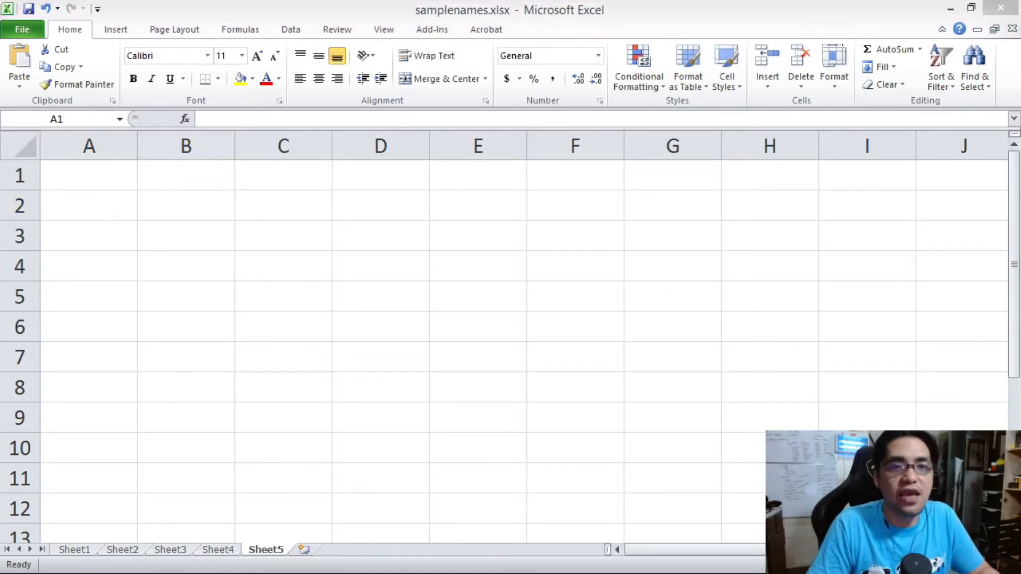
- Enter the multiplication formula =2*3 in the empty cell A1
{"action": "left_click", "coordinate": [89, 183]}
{"action": "type", "text": "="}
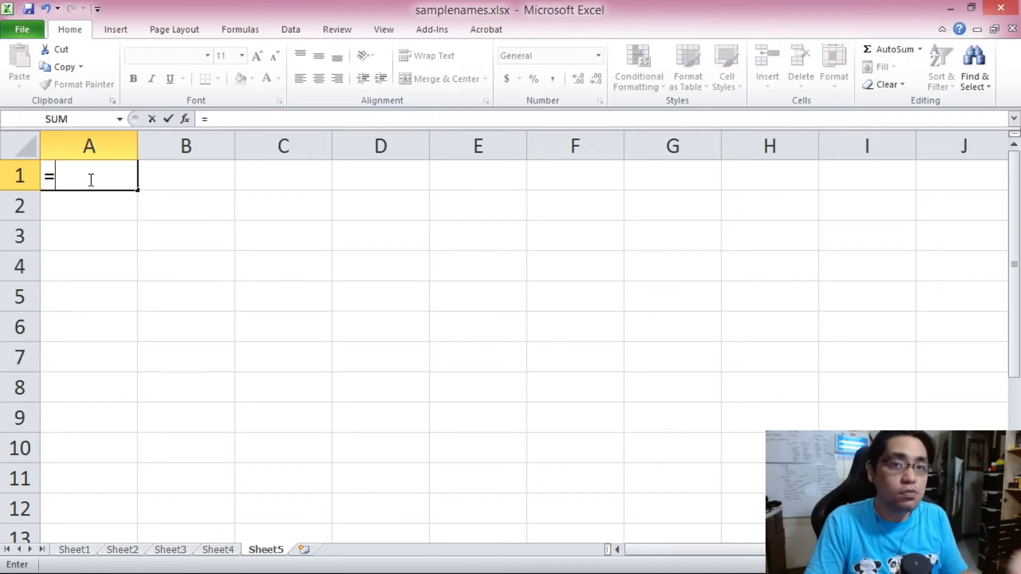
{"action": "type", "text": "2*3"}
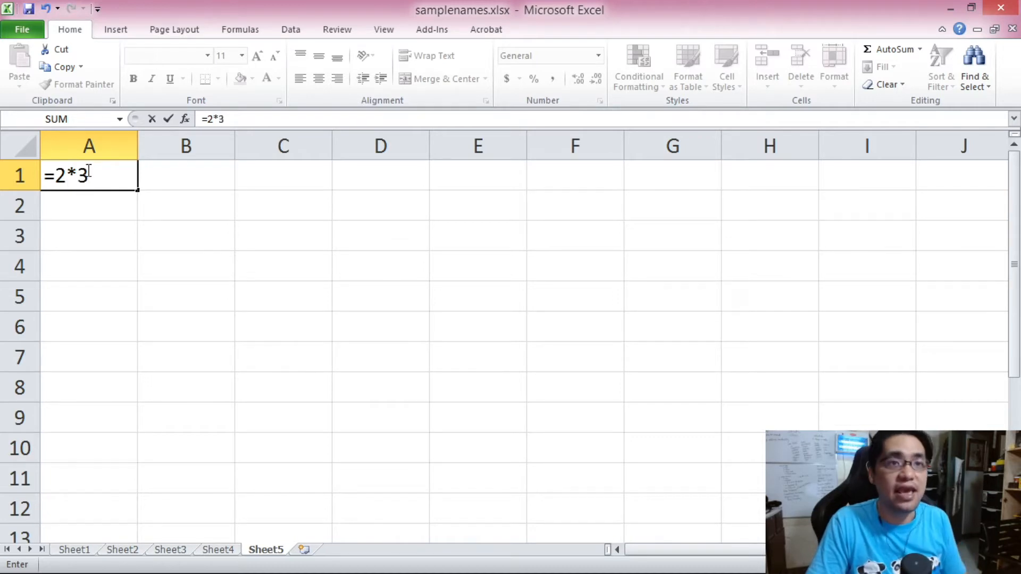
{"action": "key", "text": "Return"}
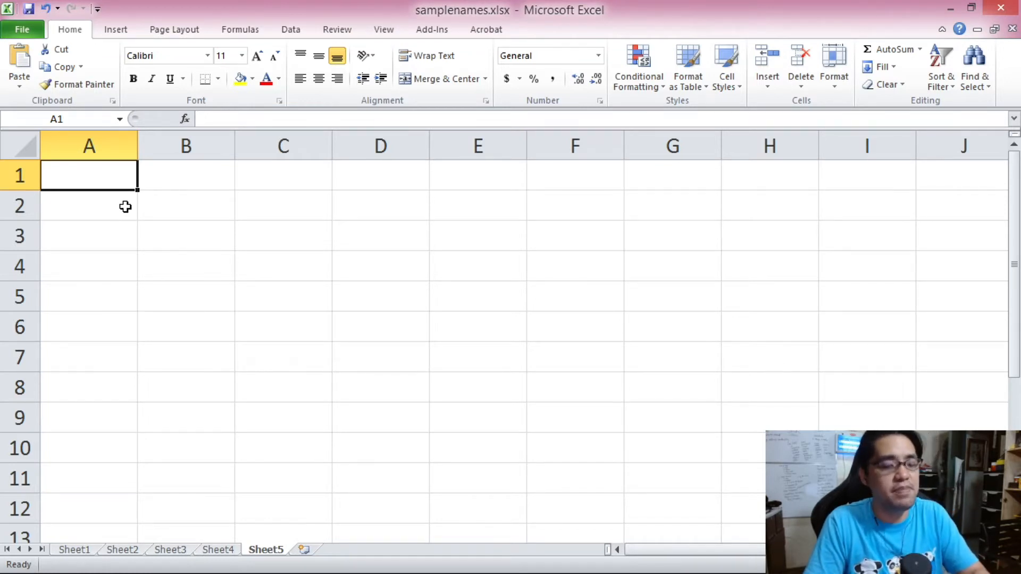
- Enter the division formula =6/3 in cell A1, and undo the entry
{"action": "type", "text": "="}
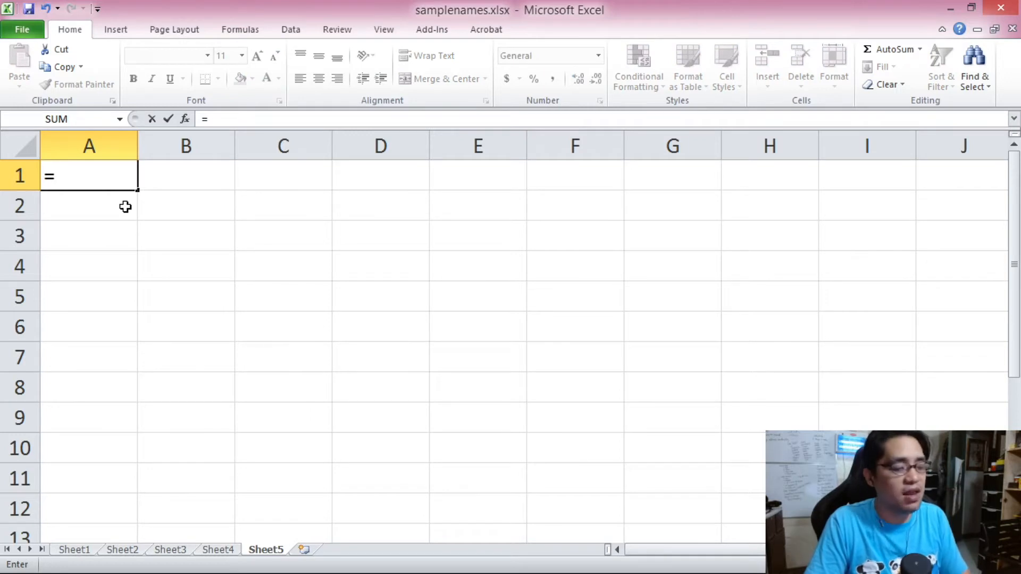
{"action": "type", "text": "6/3"}
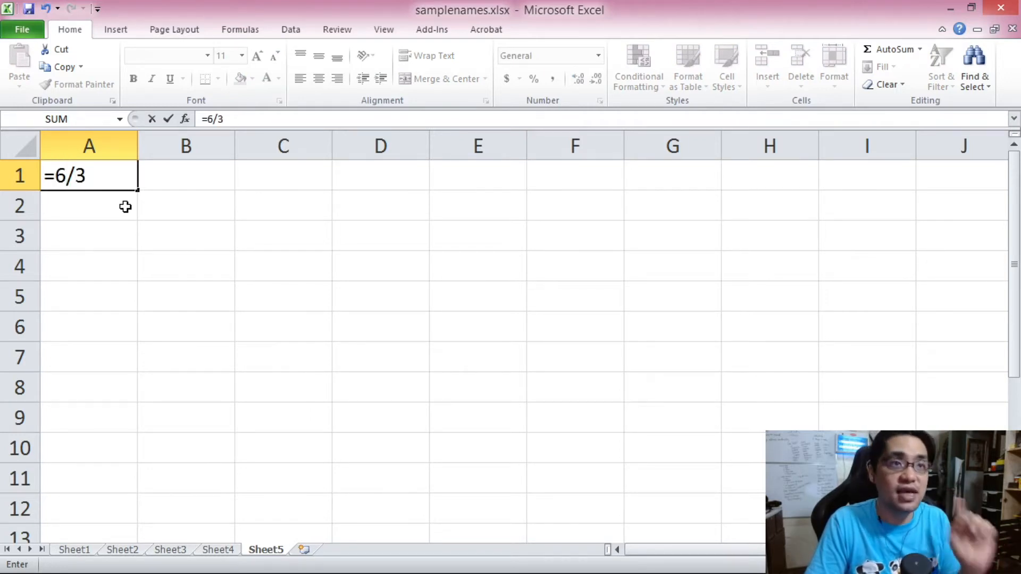
{"action": "key", "text": "Return"}
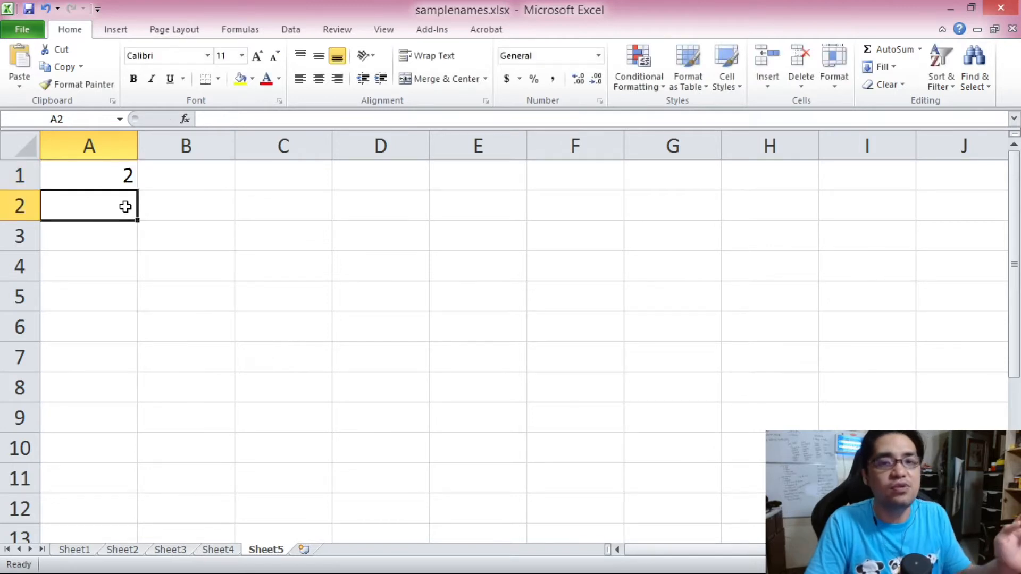
{"action": "key", "text": "ctrl+z"}
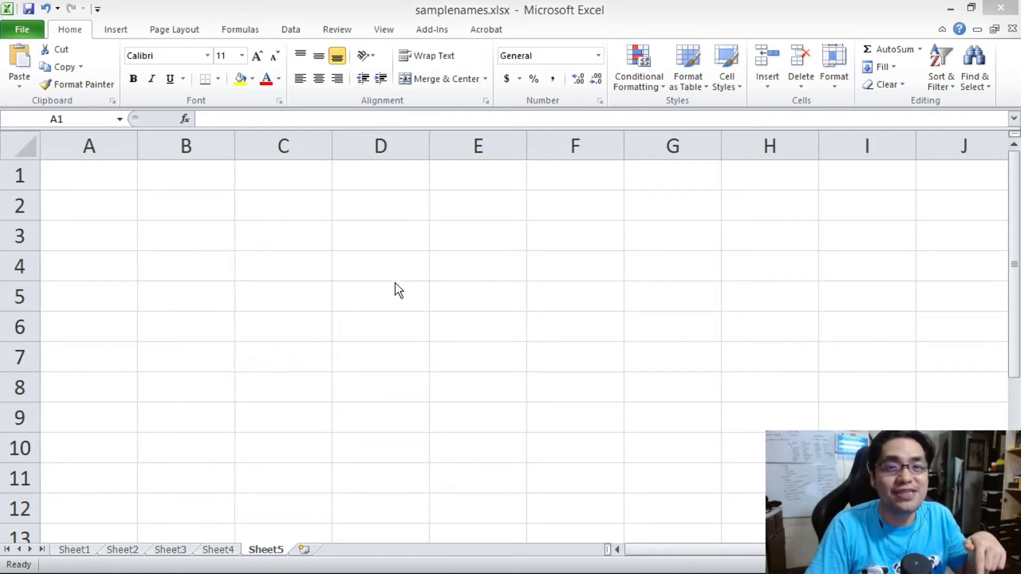
{"action": "left_click", "coordinate": [101, 182]}
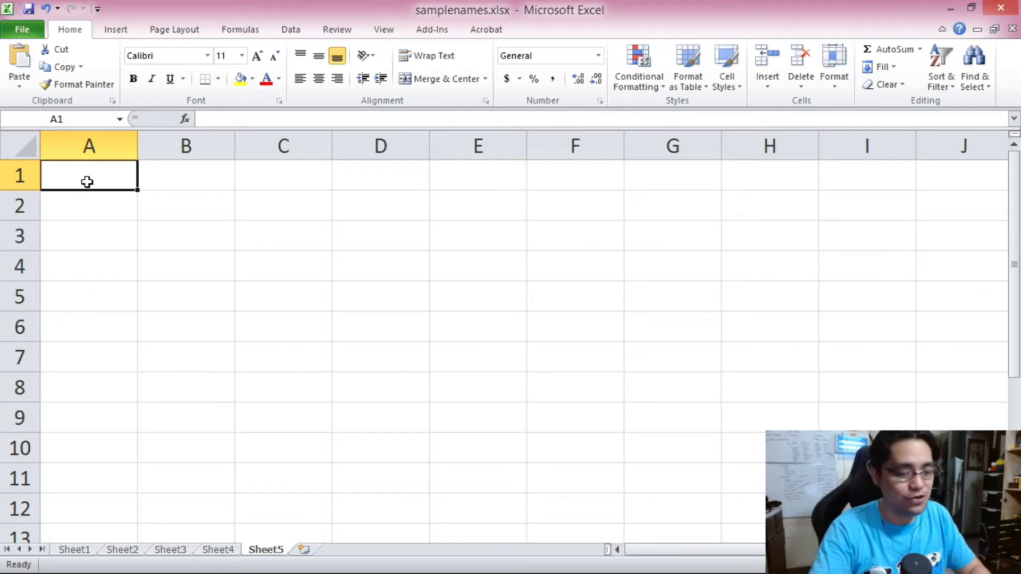
{"action": "type", "text": "KNUTH"}
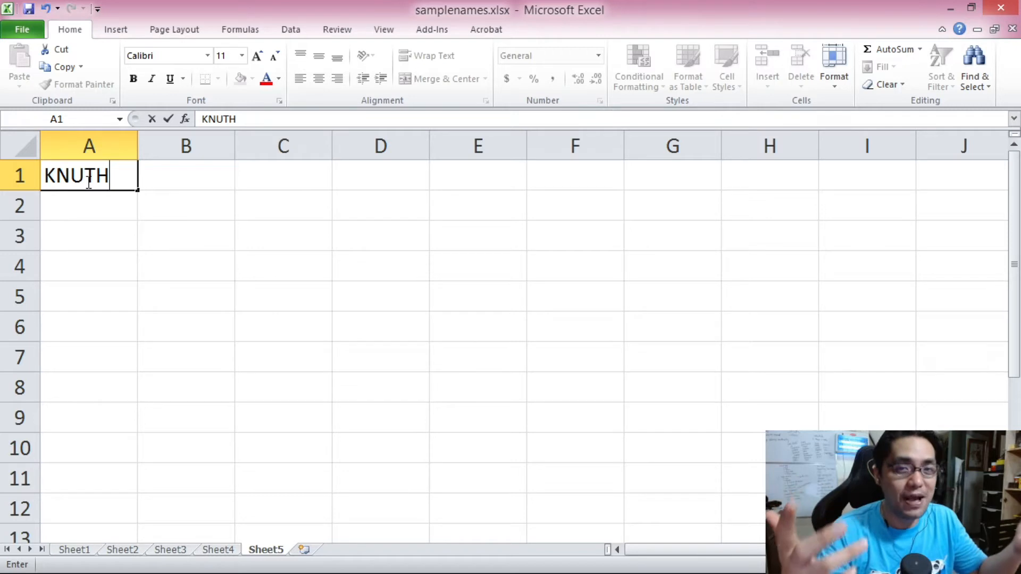
{"action": "key", "text": "BackSpace"}
{"action": "key", "text": "BackSpace"}
{"action": "key", "text": "BackSpace"}
{"action": "key", "text": "BackSpace"}
{"action": "key", "text": "BackSpace"}
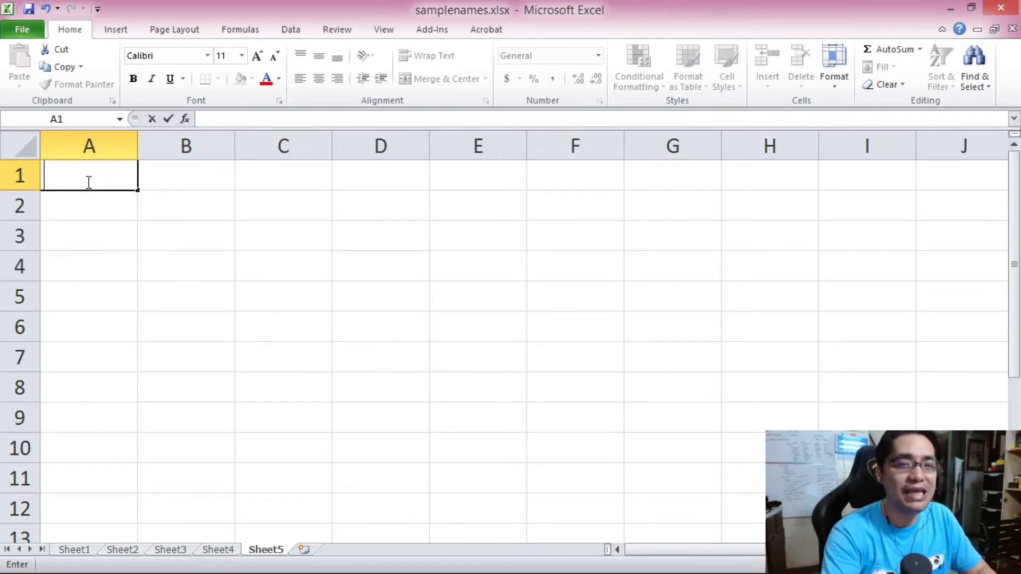
{"action": "type", "text": "^"}
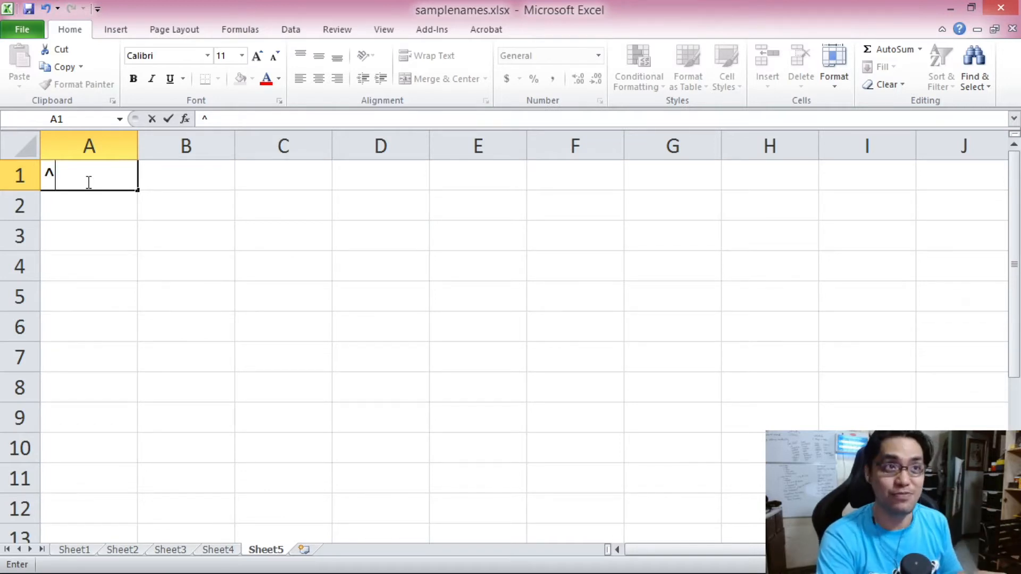
{"action": "key", "text": "BackSpace"}
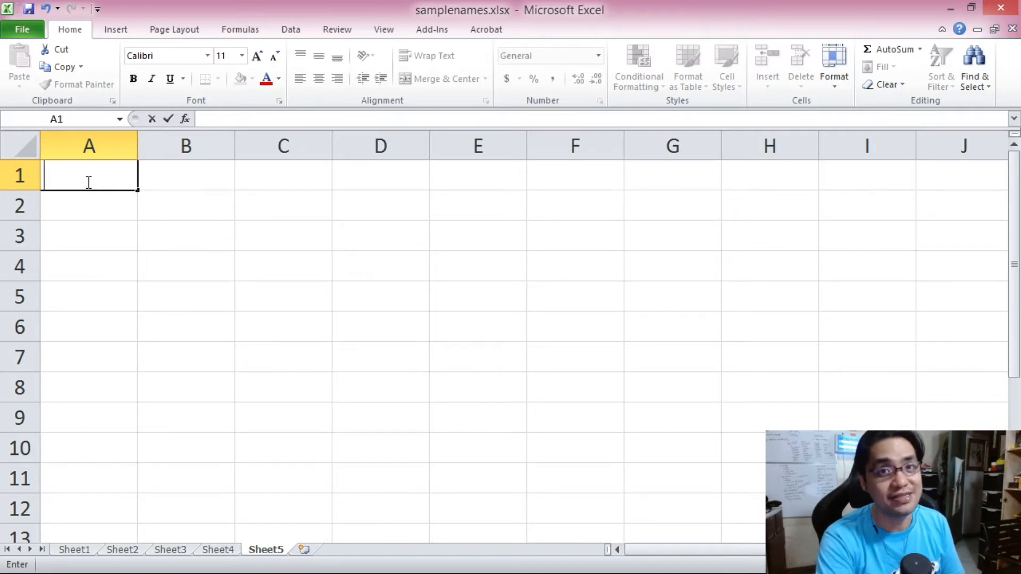
- Enter the exponent formula =10^2 in cell A1 to square 10
{"action": "type", "text": "="}
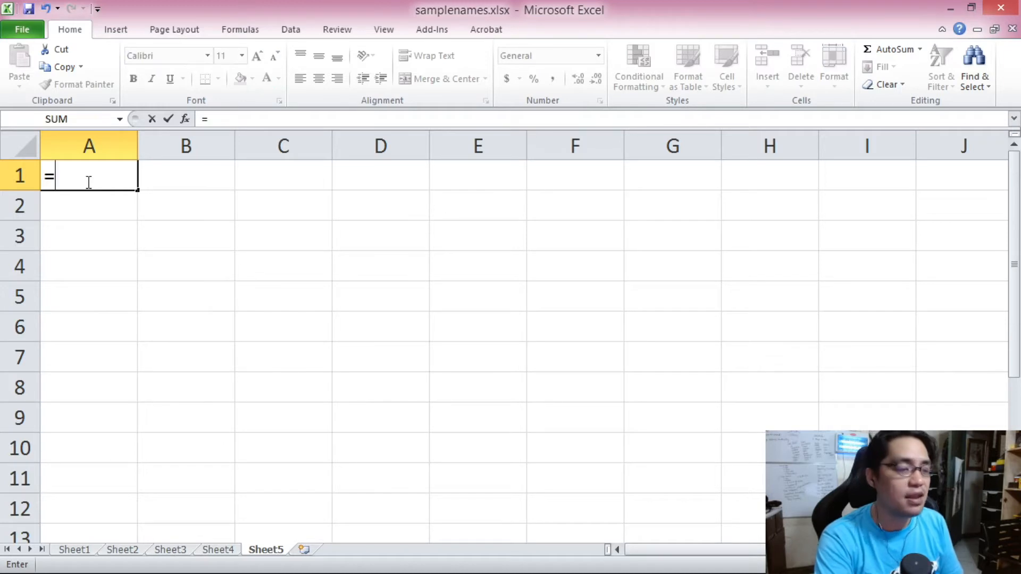
{"action": "type", "text": "1"}
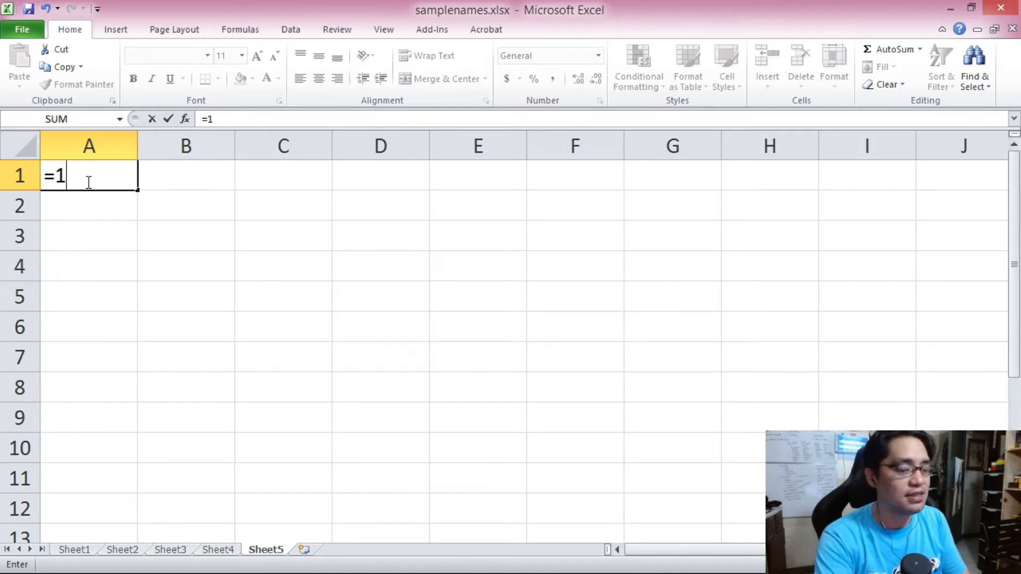
{"action": "type", "text": "0^2"}
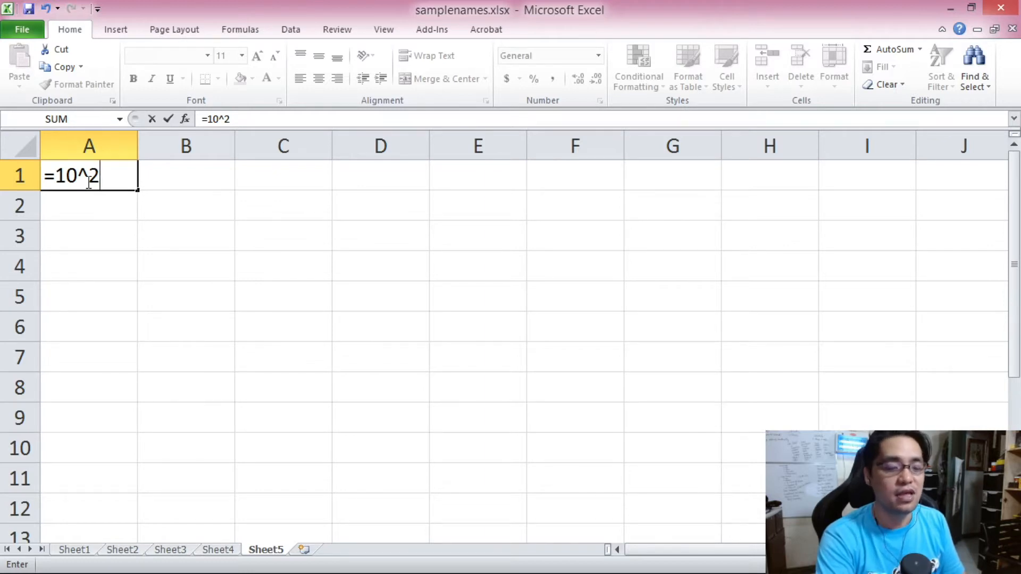
{"action": "key", "text": "Return"}
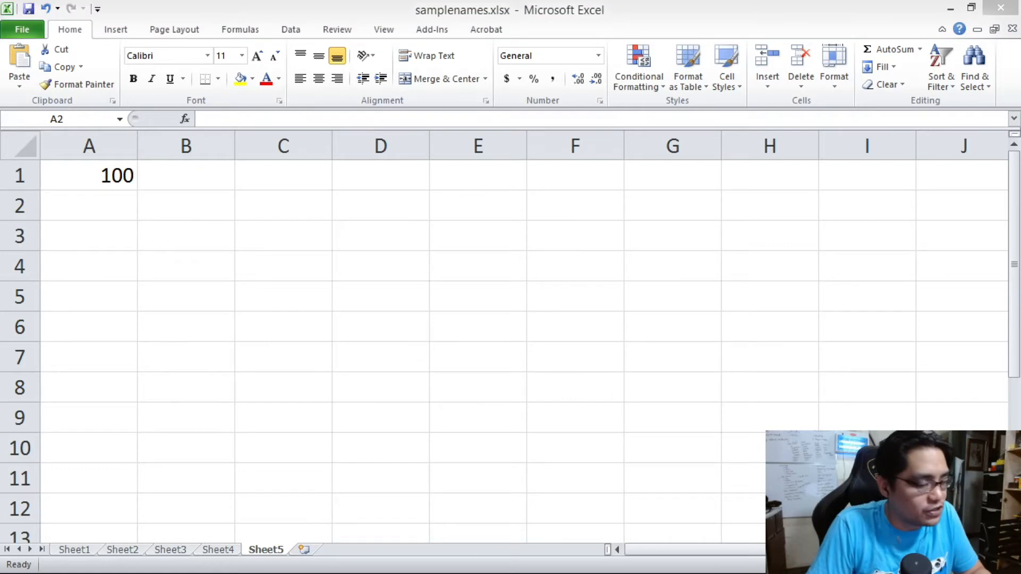
- Enter the power formula =123^123 in cell A2 and select that cell again
{"action": "left_click", "coordinate": [105, 216]}
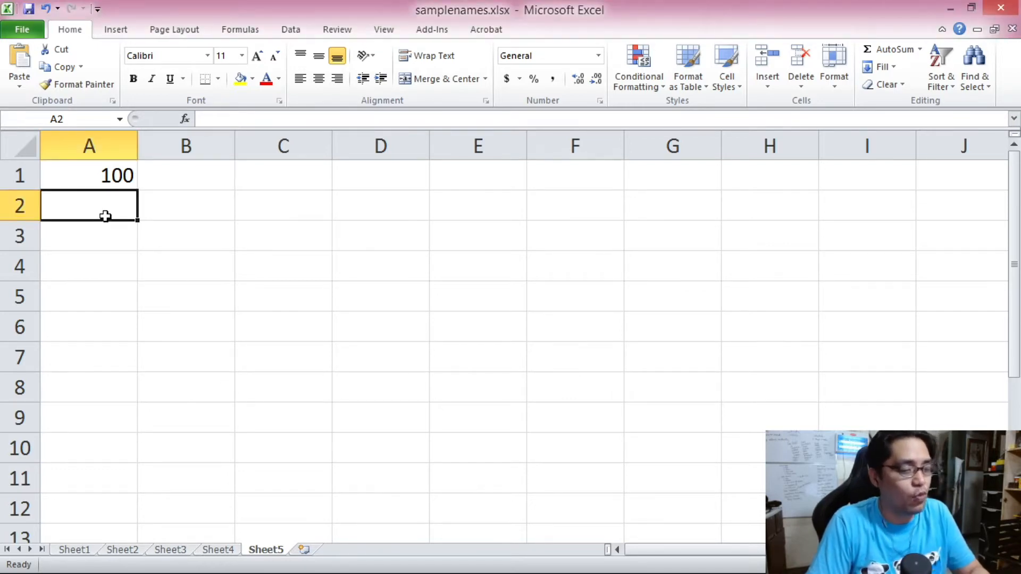
{"action": "type", "text": "123^"}
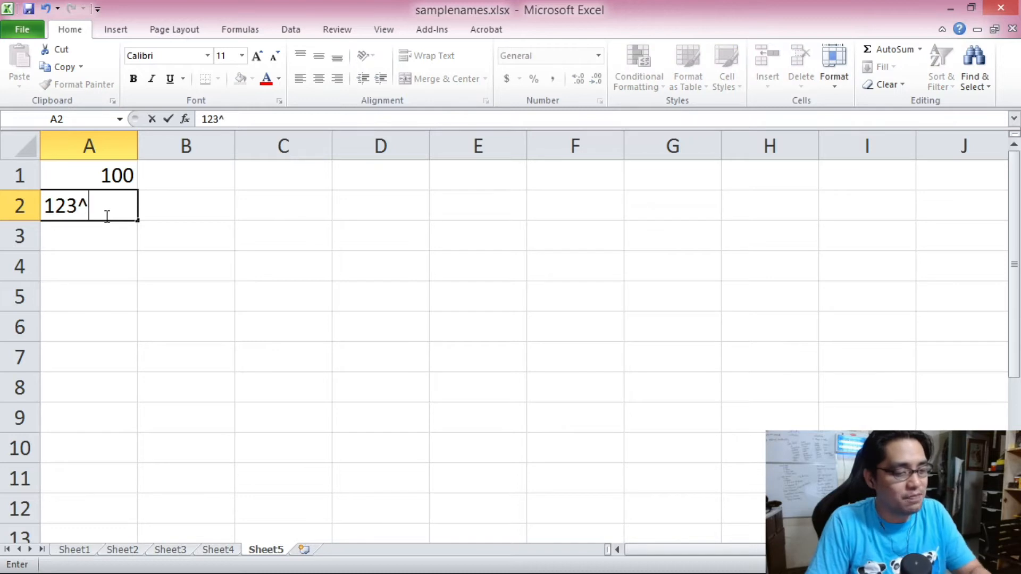
{"action": "type", "text": "123"}
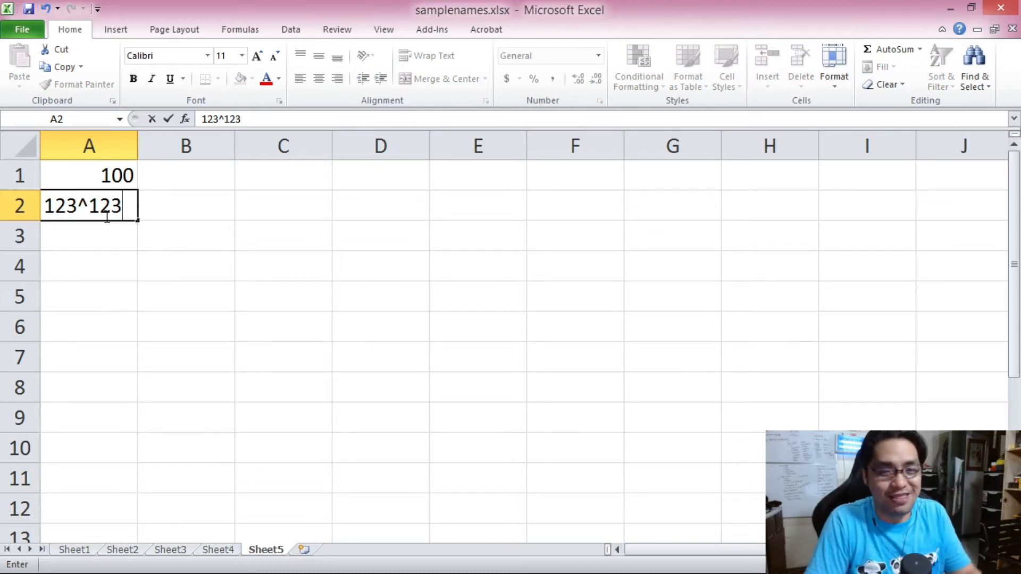
{"action": "left_click", "coordinate": [198, 119]}
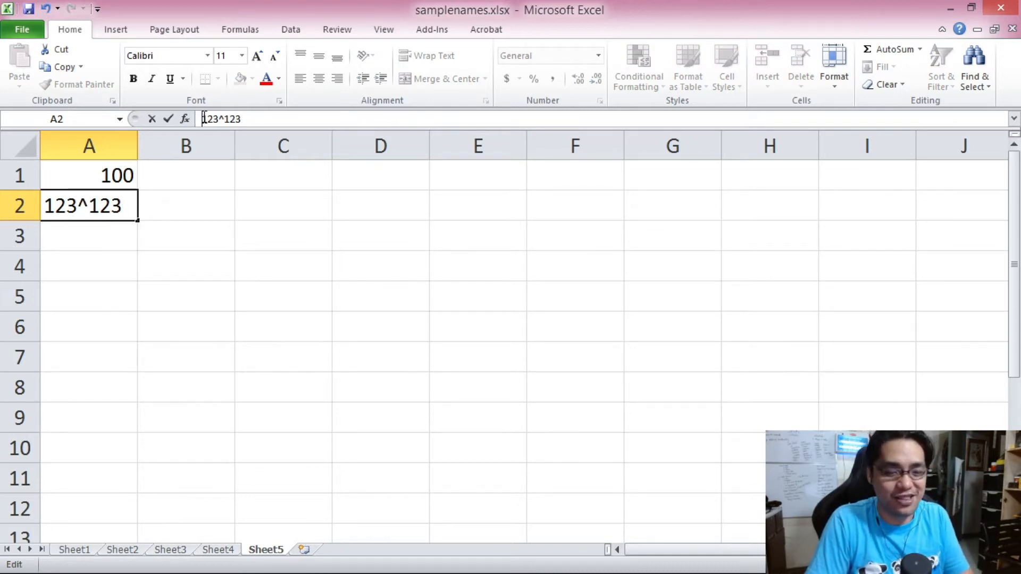
{"action": "type", "text": "="}
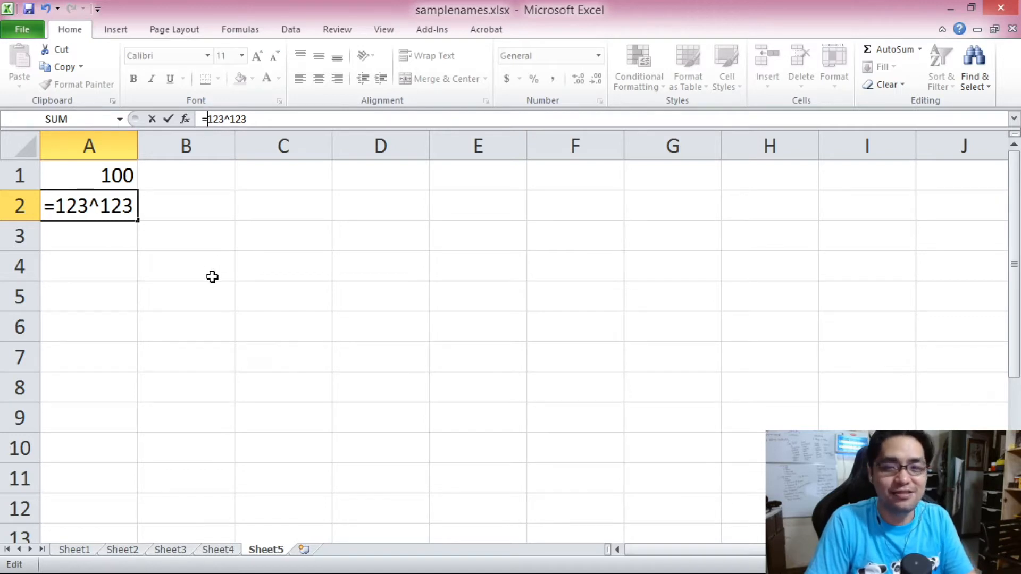
{"action": "key", "text": "Return"}
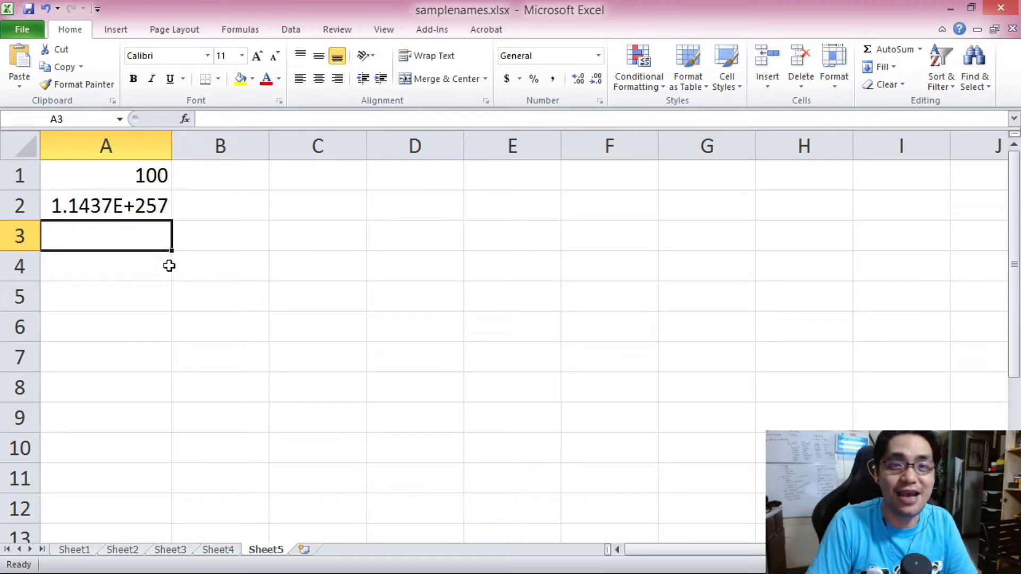
{"action": "left_click", "coordinate": [122, 210]}
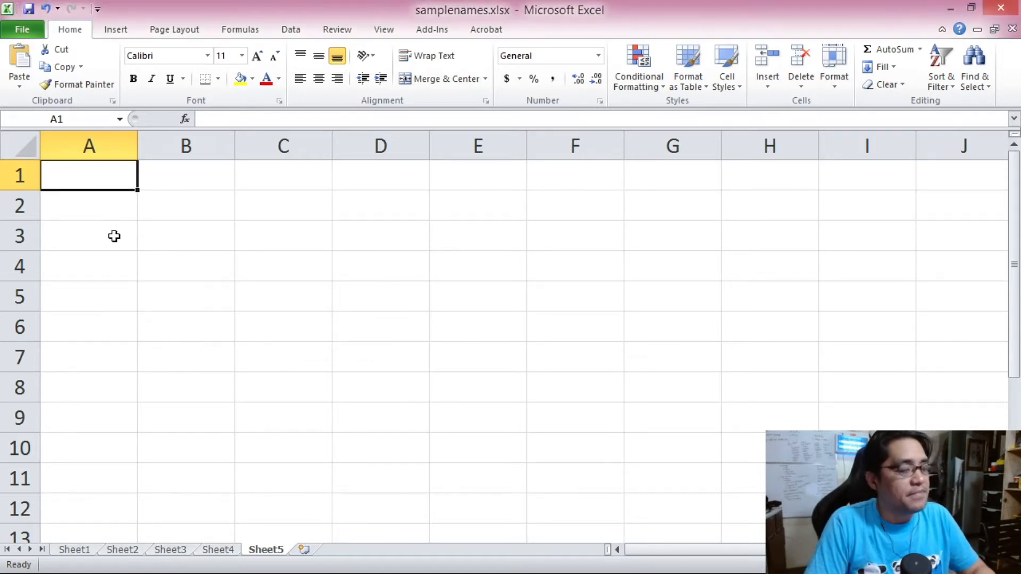
- Enter the power expressions 2^2, 2^3 and 2^4 as plain text in cells A1, A2 and A3
{"action": "type", "text": "2^2"}
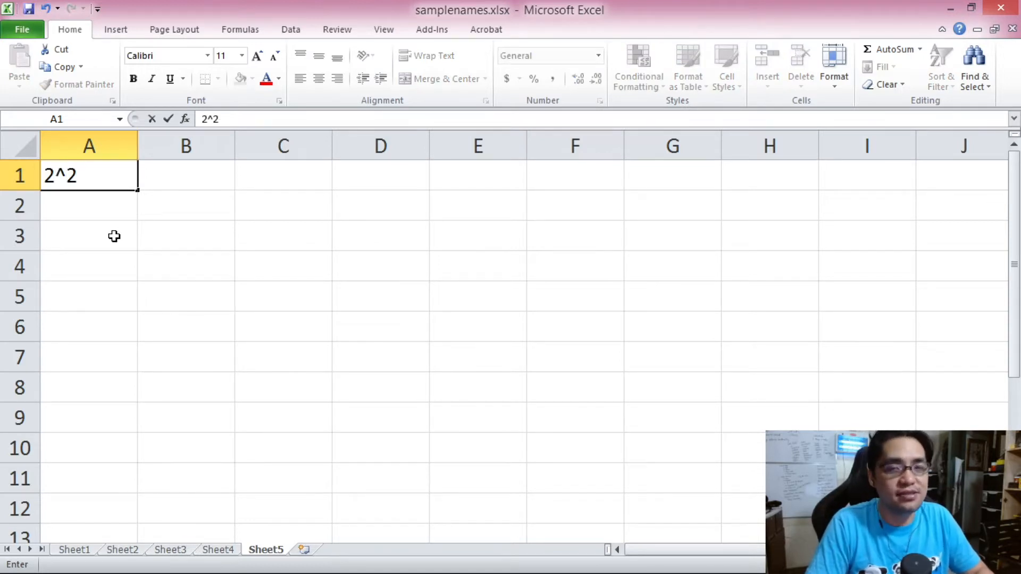
{"action": "left_click", "coordinate": [97, 220]}
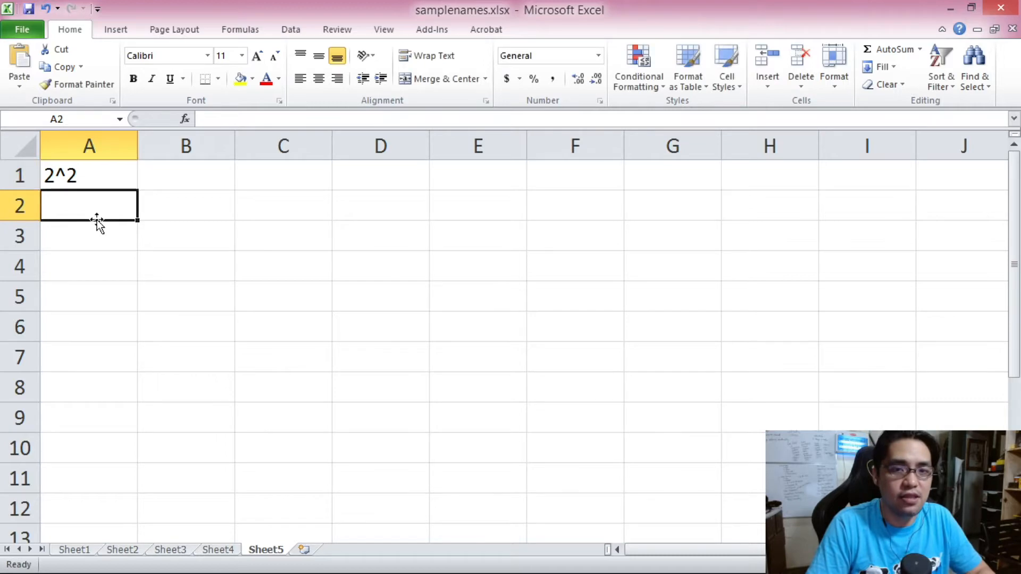
{"action": "type", "text": "2^34"}
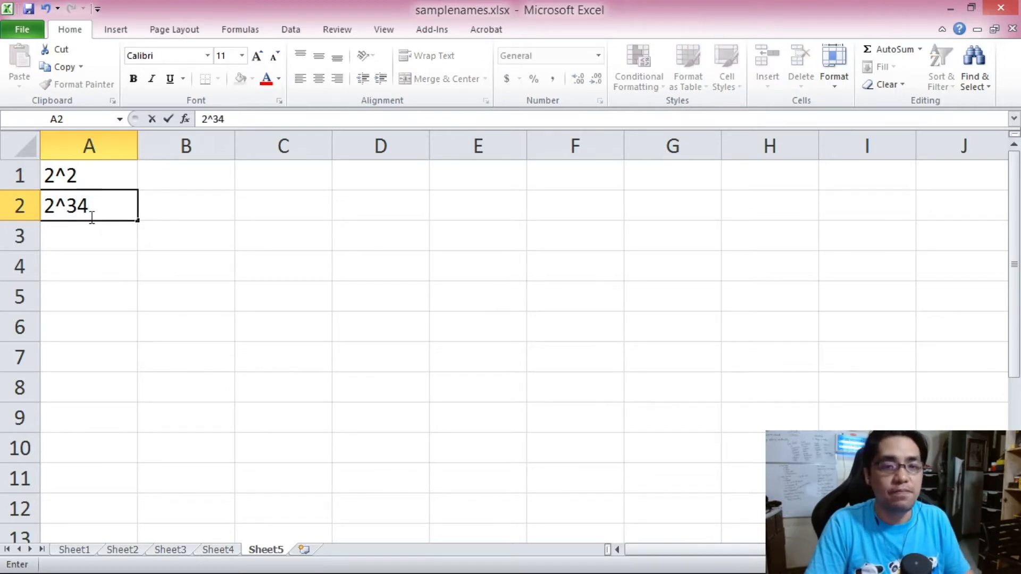
{"action": "key", "text": "BackSpace"}
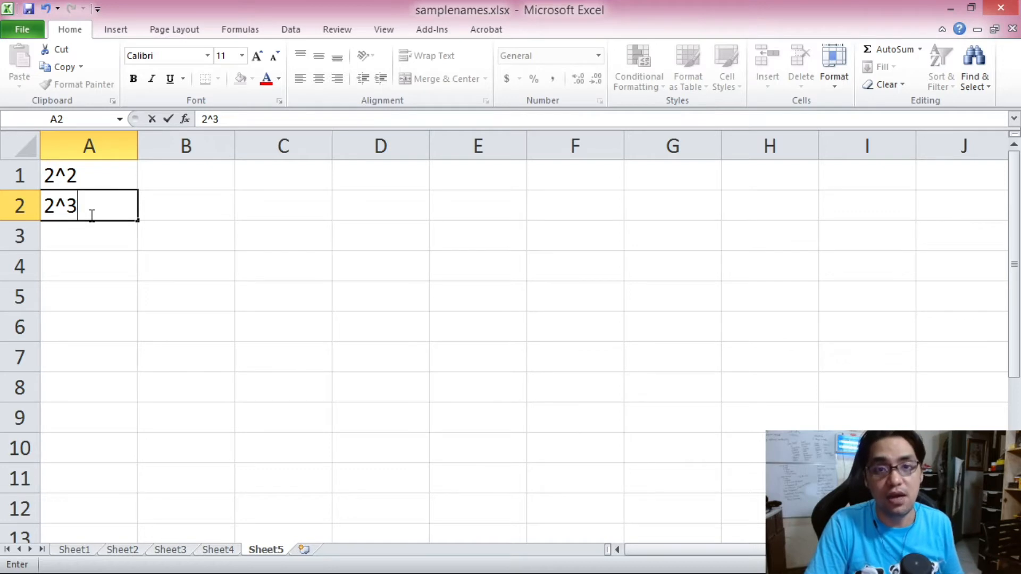
{"action": "key", "text": "Return"}
{"action": "type", "text": "2^4"}
{"action": "key", "text": "Return"}
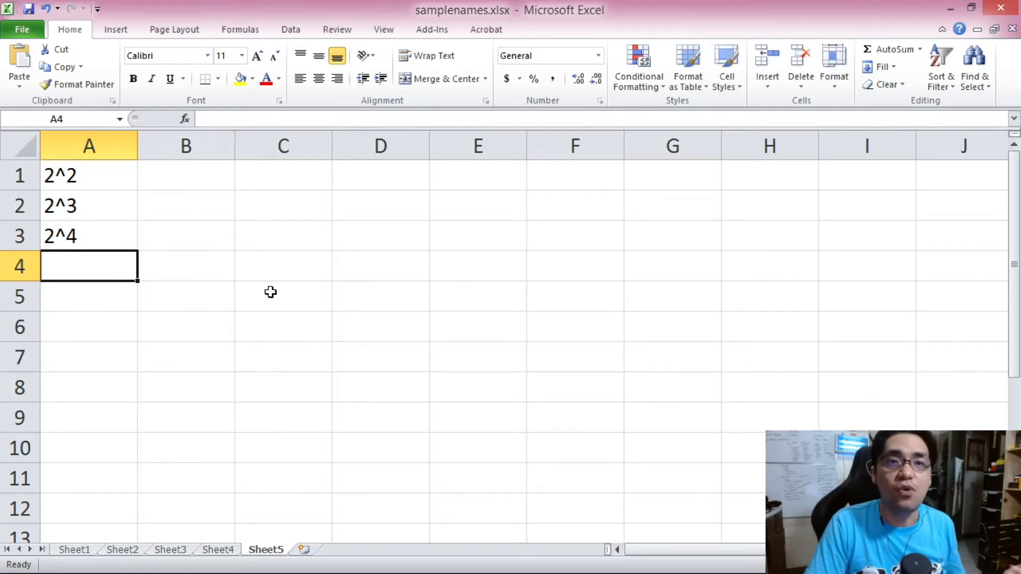
- Write the square root expression 100^(1/2) as plain text in cell C1
{"action": "left_click", "coordinate": [268, 168]}
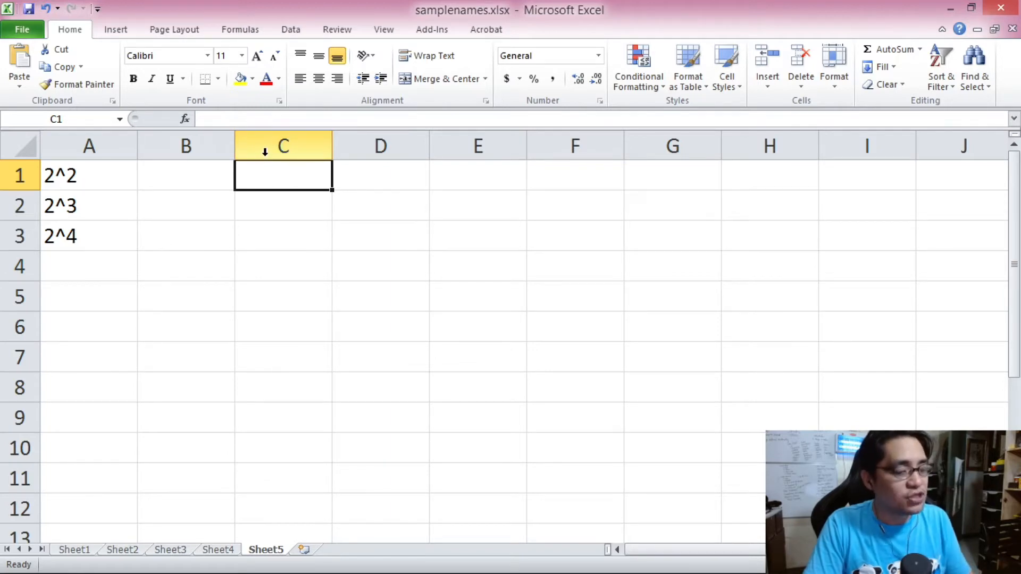
{"action": "type", "text": "100"}
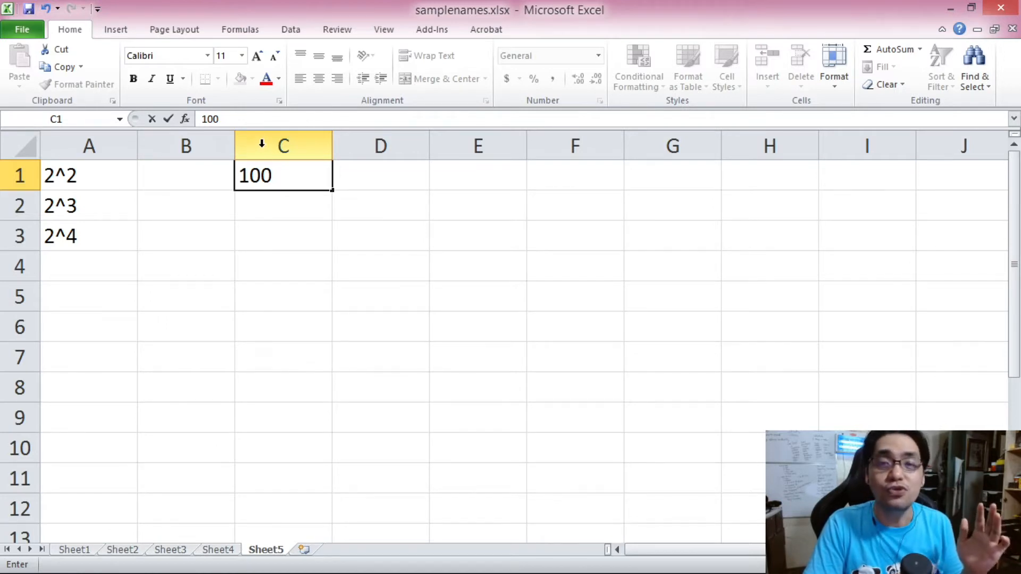
{"action": "type", "text": "^"}
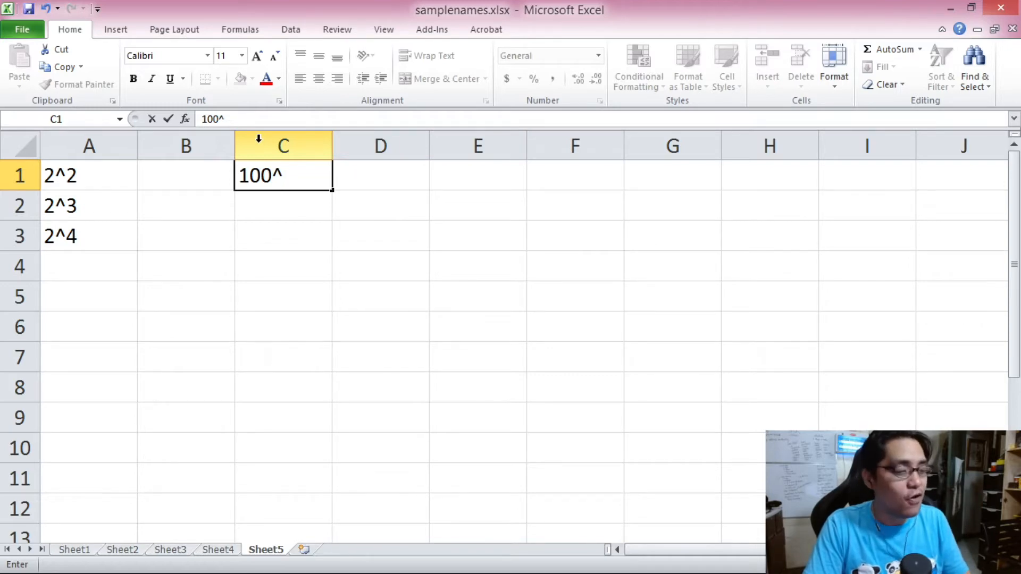
{"action": "type", "text": "(1/2)"}
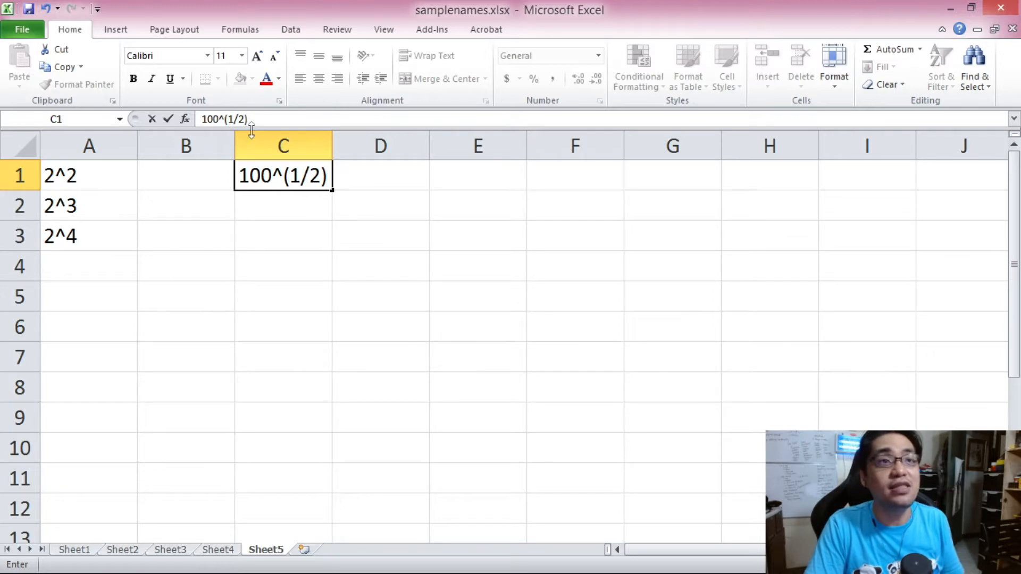
- Write the unparenthesized root expression 100^1/2 as plain text in cell C2 and highlight its divisor 2
{"action": "left_click", "coordinate": [268, 206]}
{"action": "type", "text": "100^1/"}
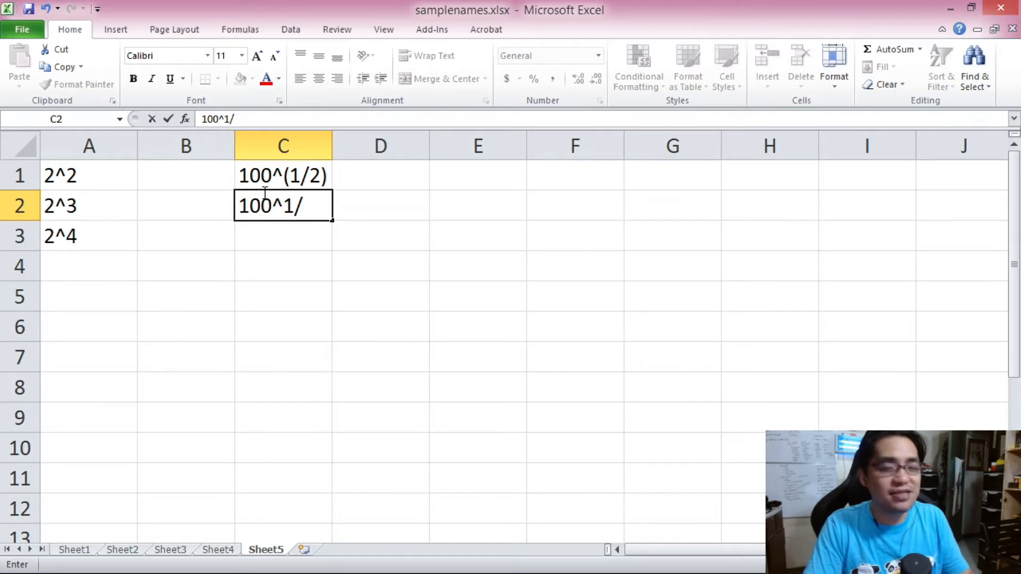
{"action": "type", "text": "2"}
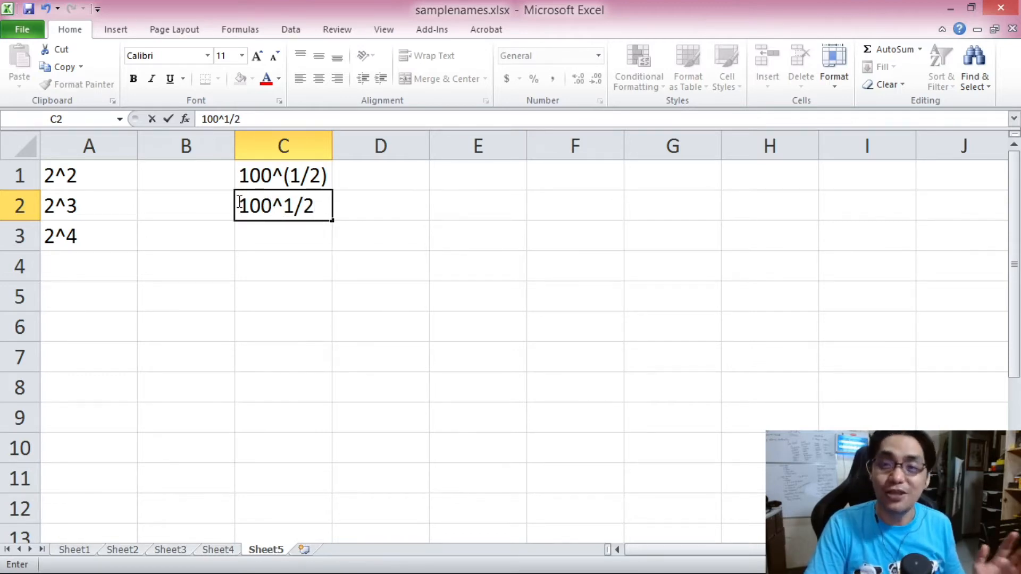
{"action": "mouse_move", "coordinate": [242, 206]}
{"action": "left_mouse_down"}
{"action": "mouse_move", "coordinate": [295, 213]}
{"action": "mouse_move", "coordinate": [231, 203]}
{"action": "left_mouse_up"}
{"action": "left_click_drag", "start_coordinate": [303, 208], "coordinate": [320, 209]}
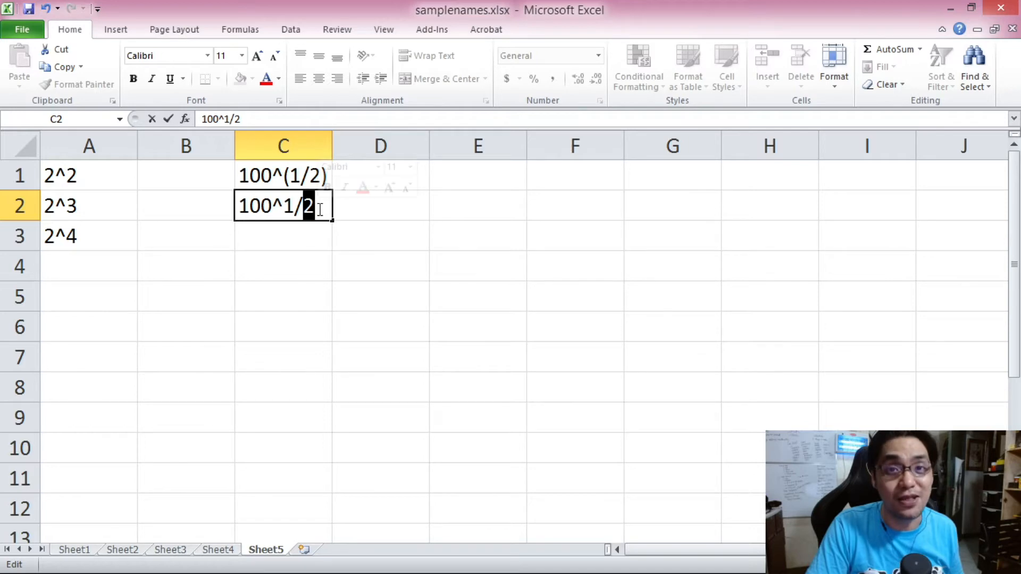
{"action": "left_click", "coordinate": [268, 175]}
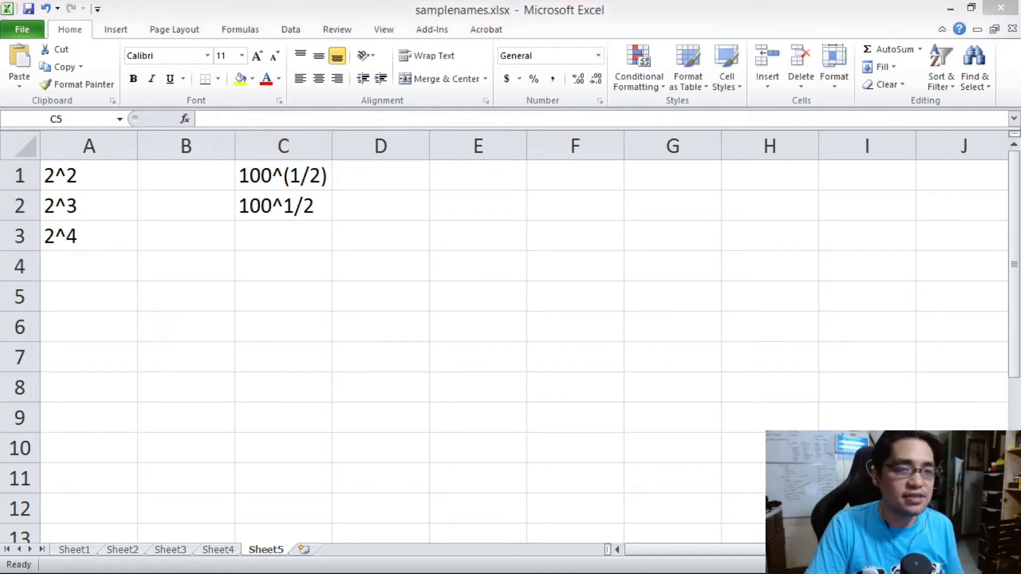
- Enter the square root formula =100^(1/2) in cell C4
{"action": "left_click", "coordinate": [297, 262]}
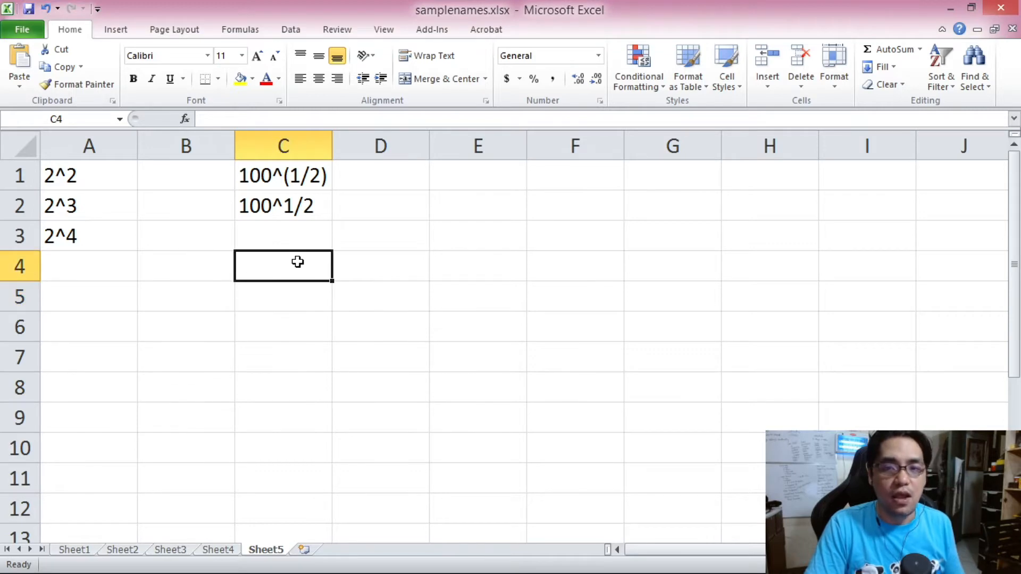
{"action": "type", "text": "1"}
{"action": "key", "text": "BackSpace"}
{"action": "type", "text": "=100"}
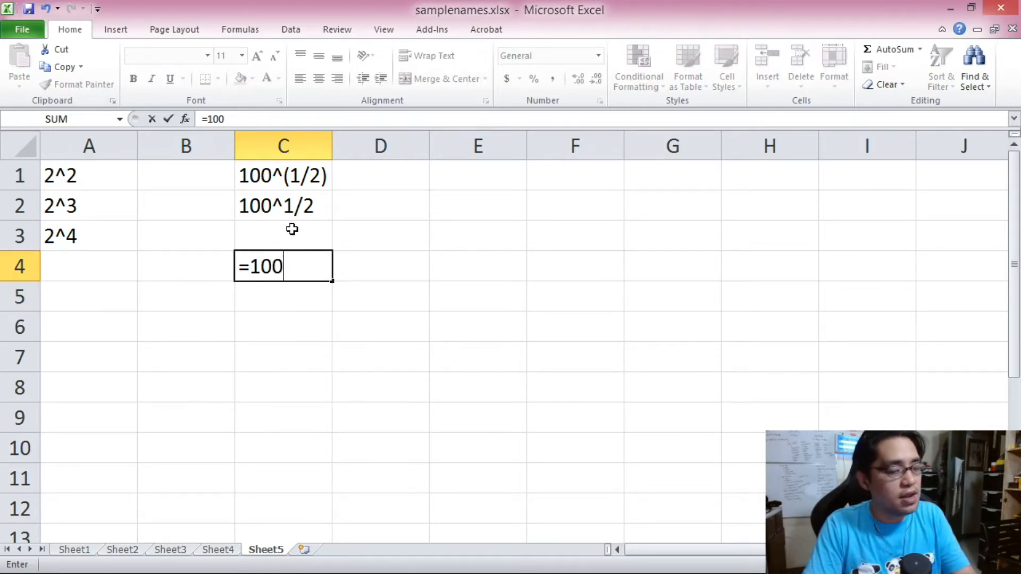
{"action": "type", "text": "^(1/"}
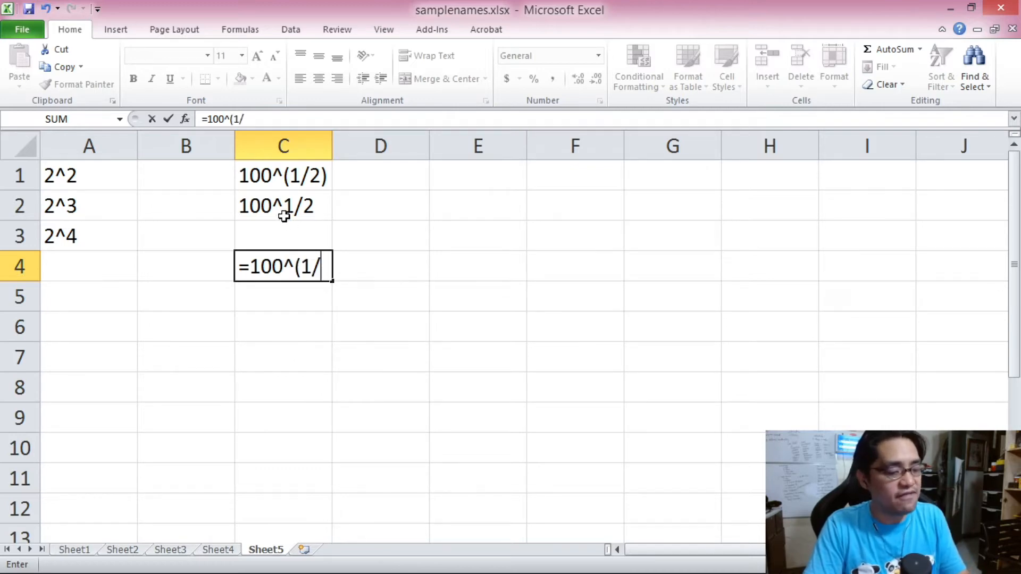
{"action": "type", "text": "2)"}
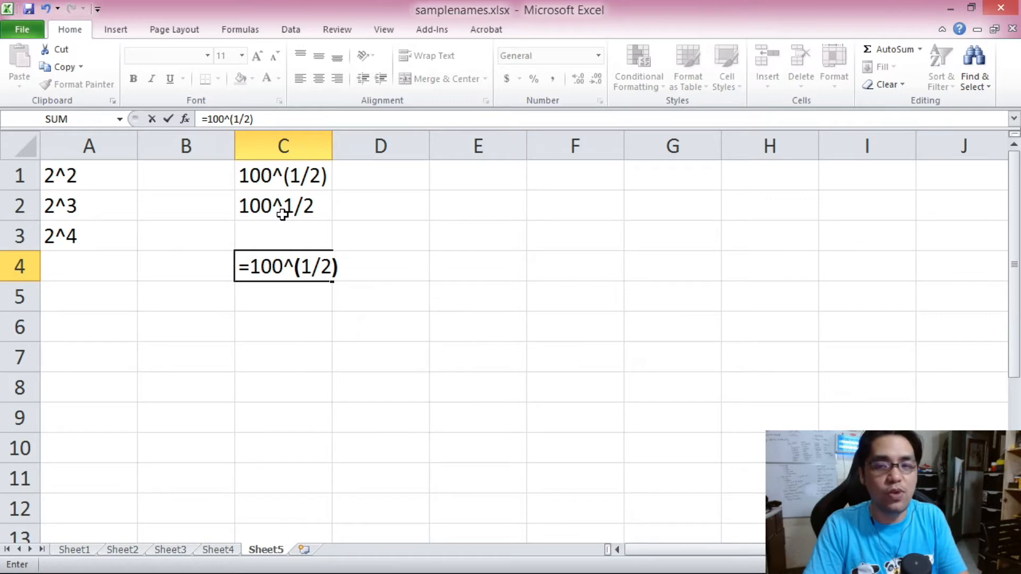
{"action": "key", "text": "Return"}
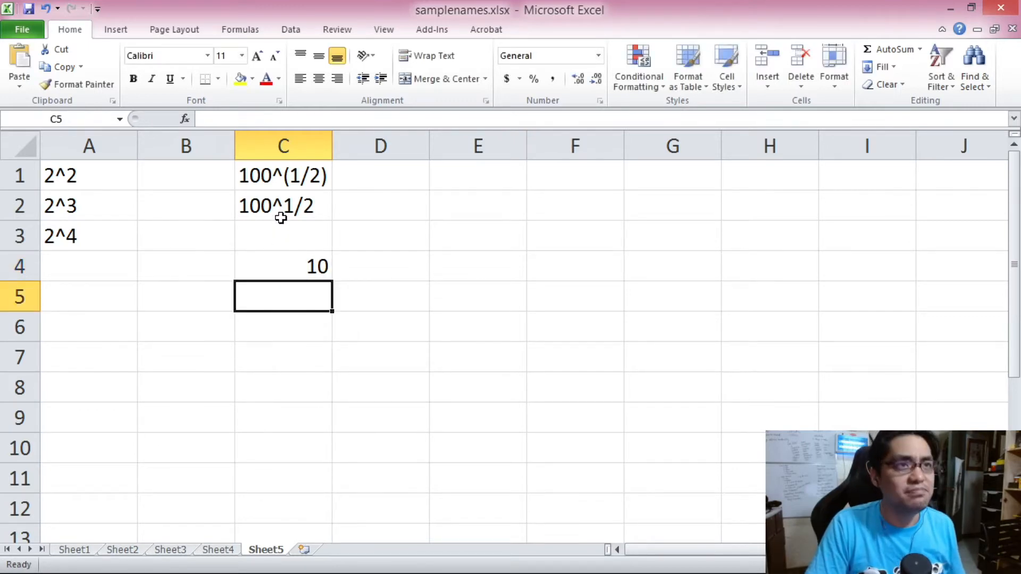
- Copy the expression from C2 into C5 and turn the copy into the formula =100^1/2
{"action": "left_click", "coordinate": [279, 205]}
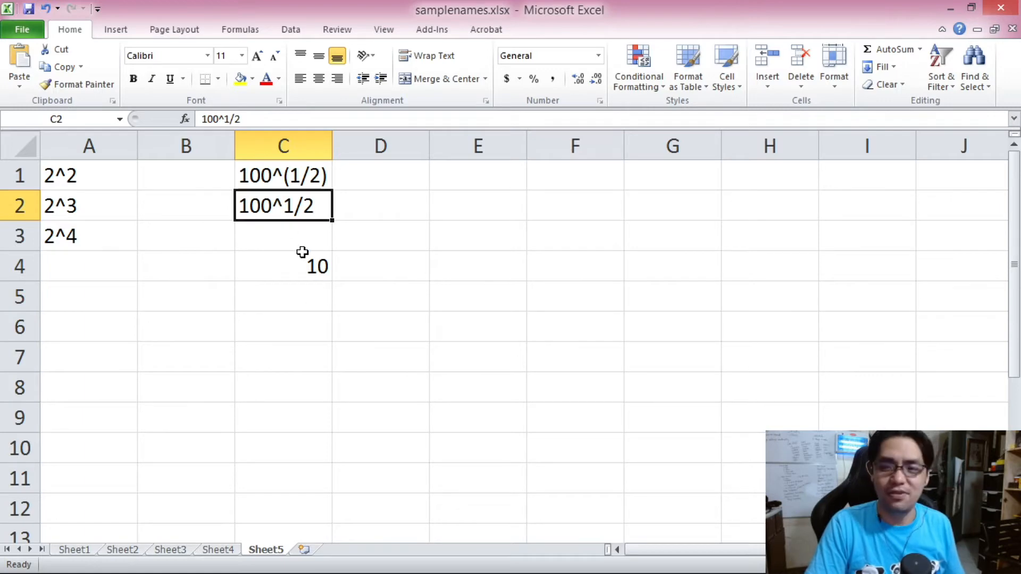
{"action": "key", "text": "ctrl+c"}
{"action": "left_click", "coordinate": [304, 287]}
{"action": "key", "text": "ctrl+v"}
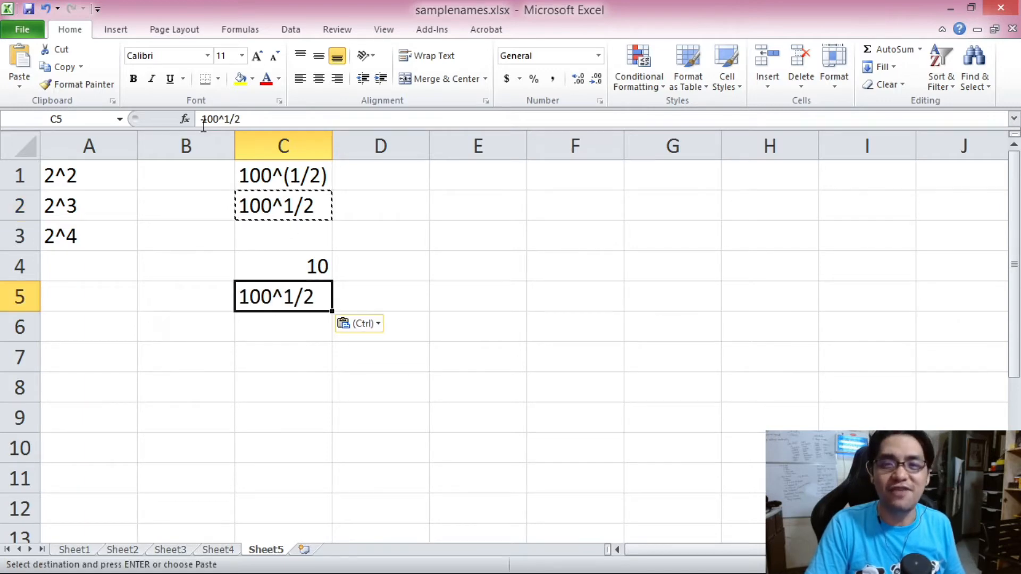
{"action": "left_click", "coordinate": [202, 120]}
{"action": "type", "text": "="}
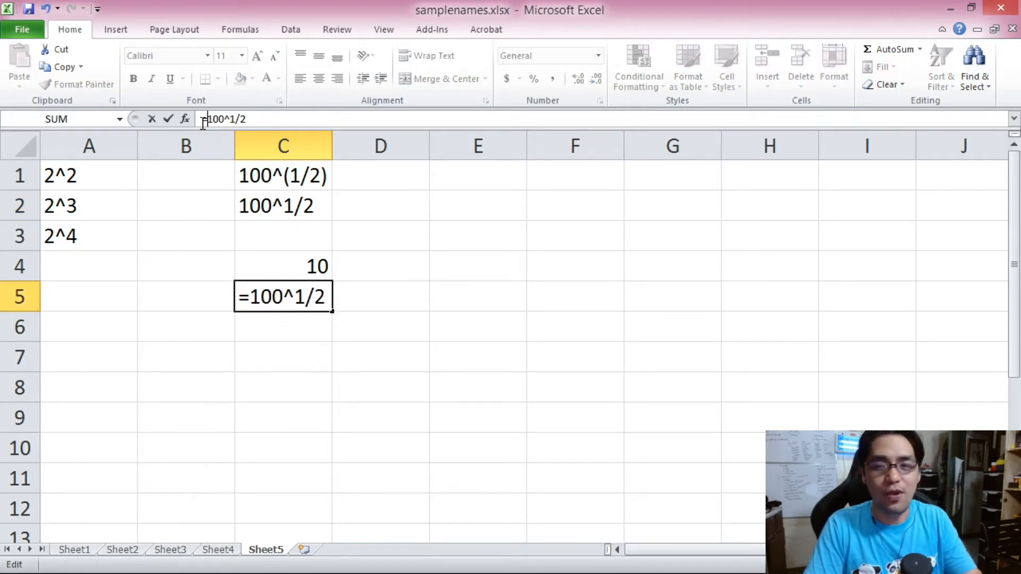
{"action": "key", "text": "Return"}
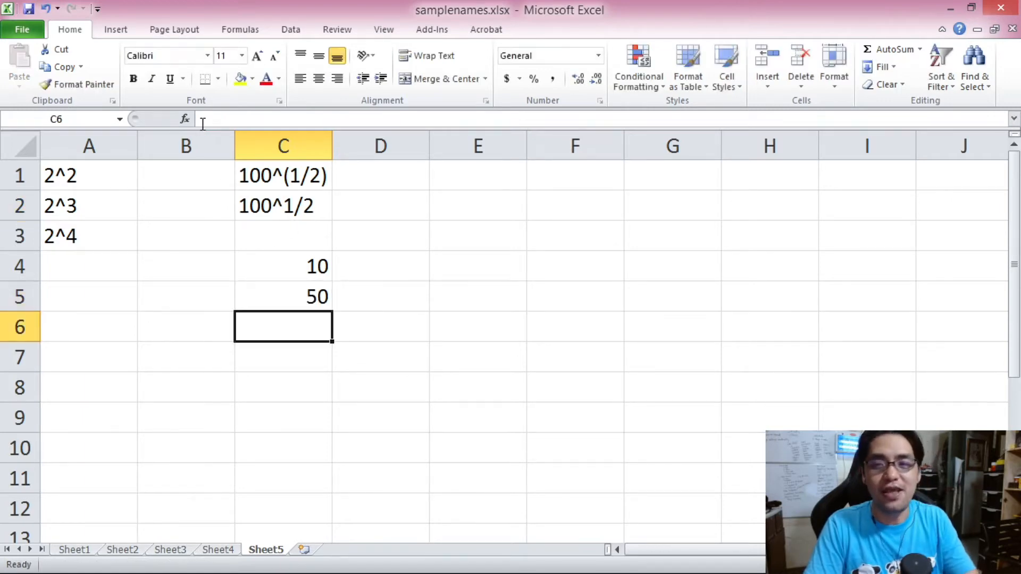
- Enter the fourth root formula =10000^(1/4) in cell C3, writing the number without a thousands separator
{"action": "left_click", "coordinate": [268, 230]}
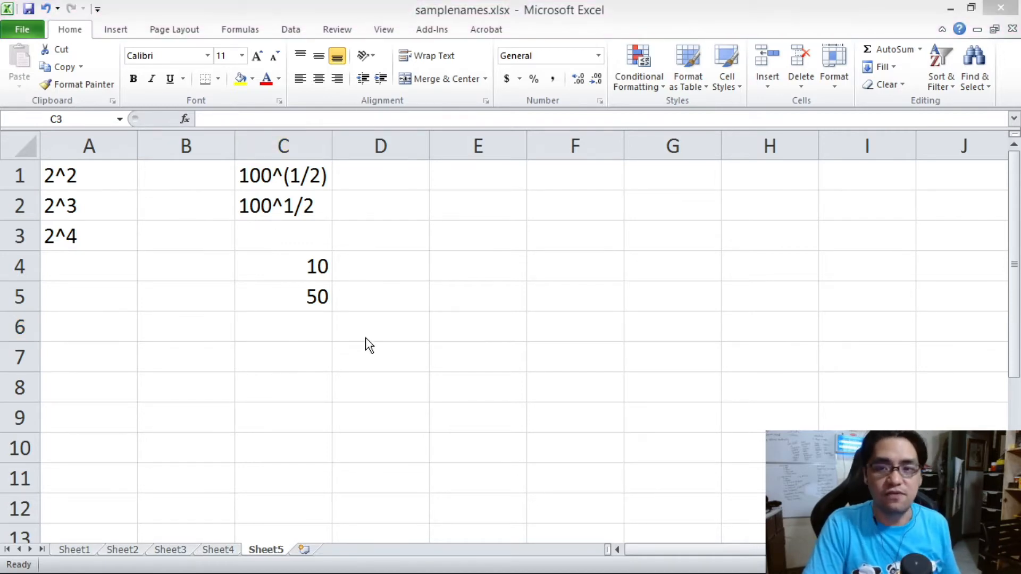
{"action": "left_click", "coordinate": [306, 241]}
{"action": "type", "text": "=1"}
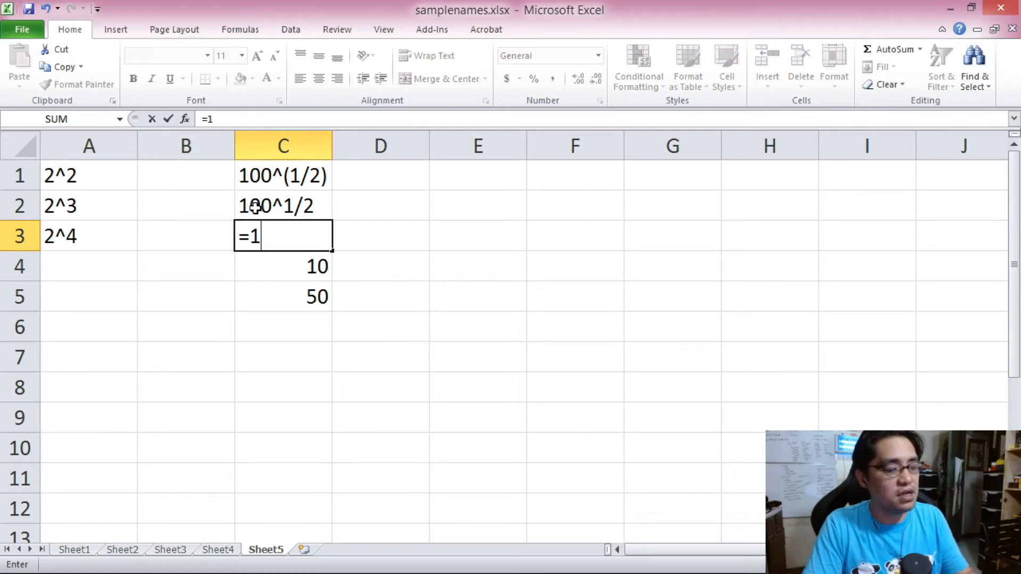
{"action": "type", "text": "0,000"}
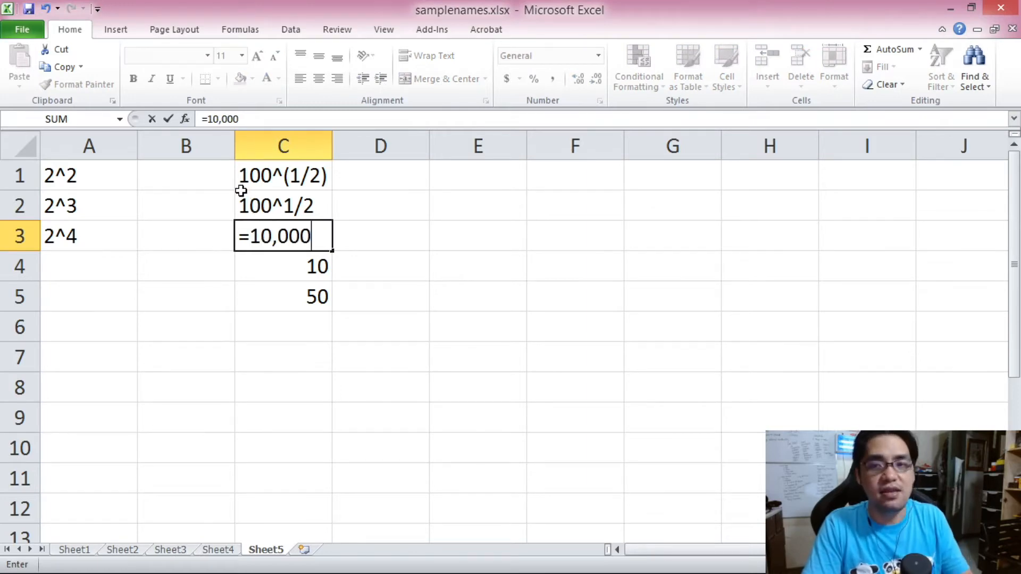
{"action": "key", "text": "BackSpace"}
{"action": "key", "text": "BackSpace"}
{"action": "key", "text": "BackSpace"}
{"action": "key", "text": "BackSpace"}
{"action": "type", "text": "000"}
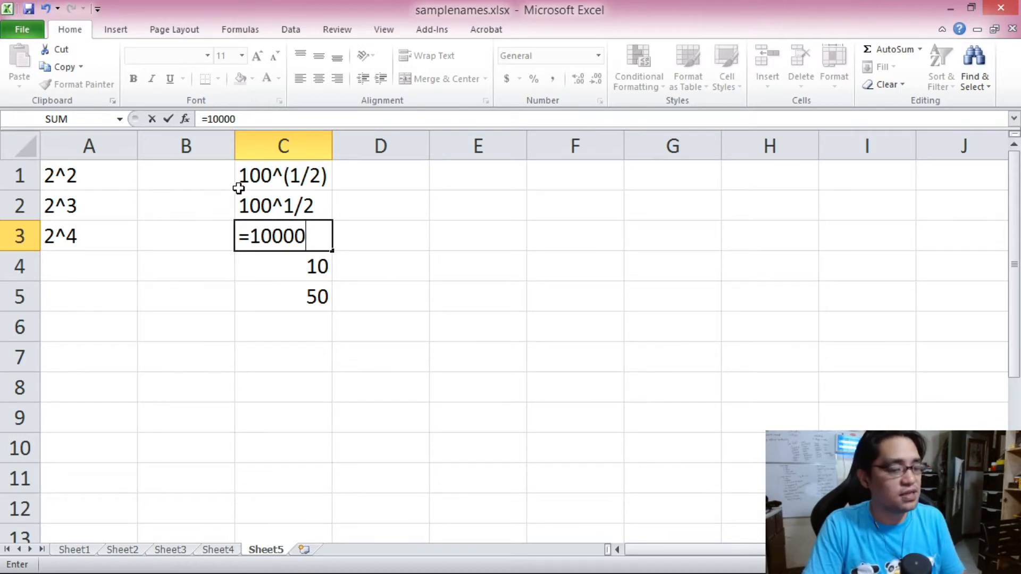
{"action": "type", "text": "^"}
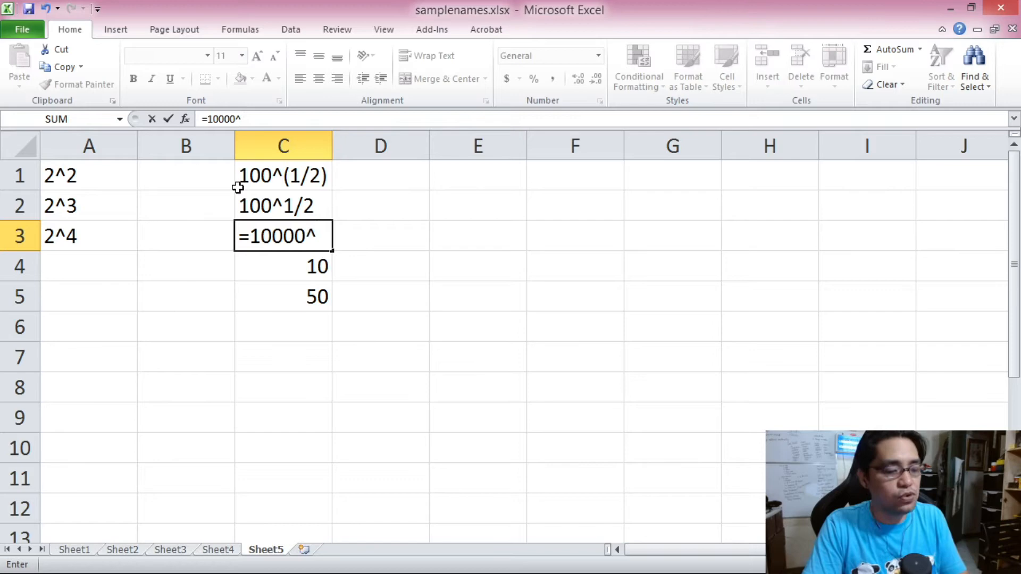
{"action": "type", "text": "(1"}
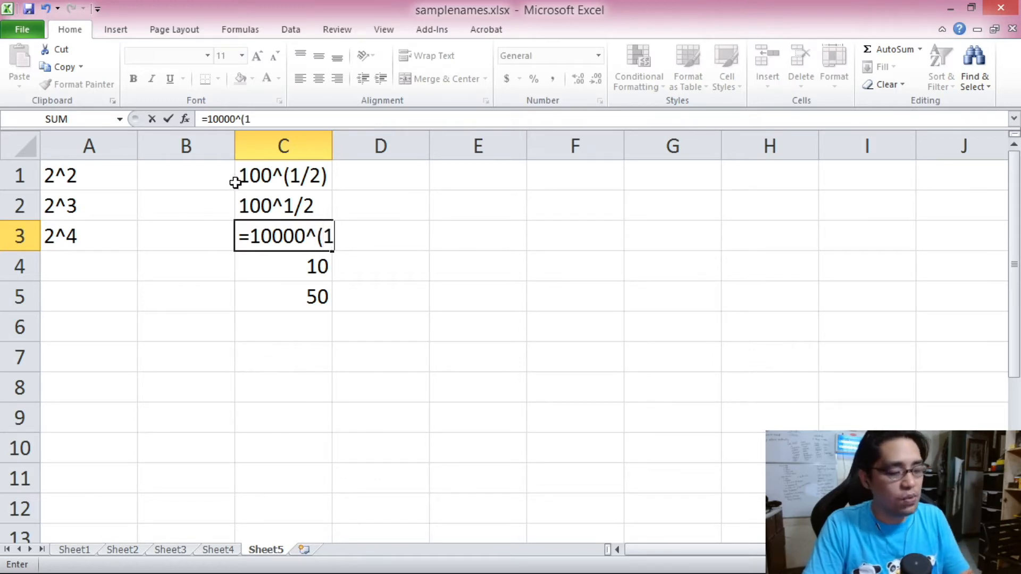
{"action": "type", "text": "/4)"}
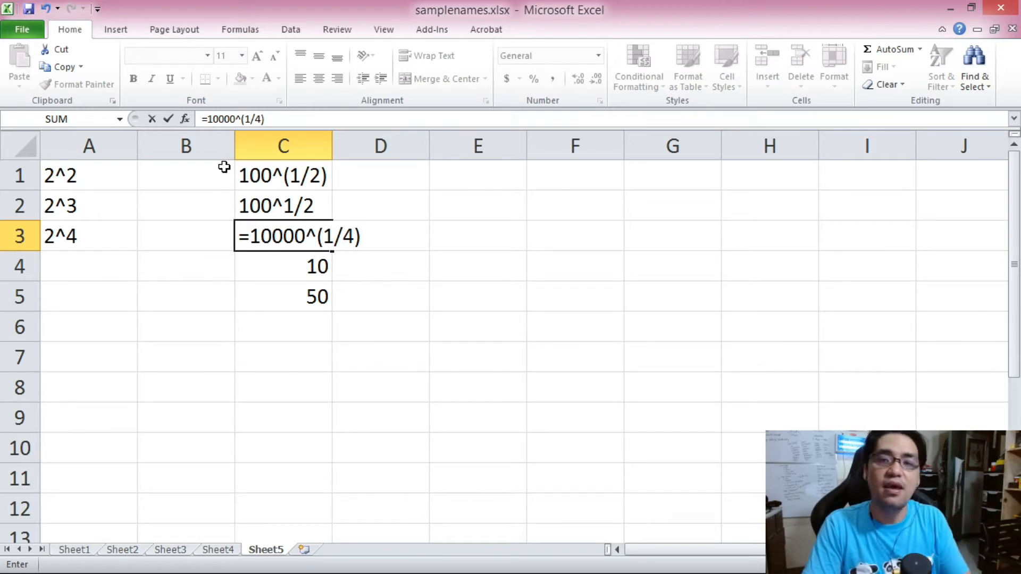
{"action": "key", "text": "Return"}
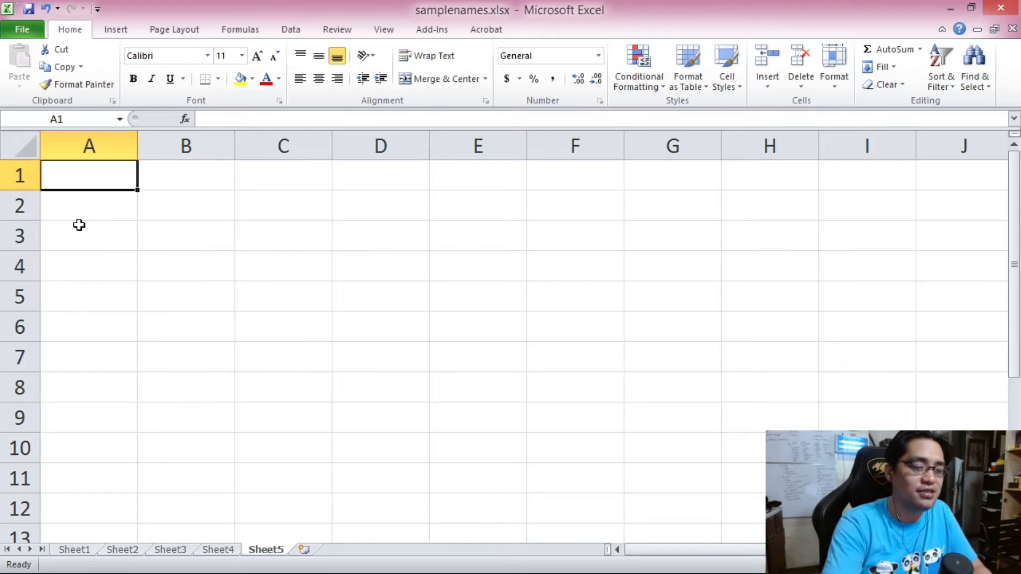
- Enter the addition formula =1+2+3+4 in cell A1 of the emptied sheet
{"action": "type", "text": "=1+2+"}
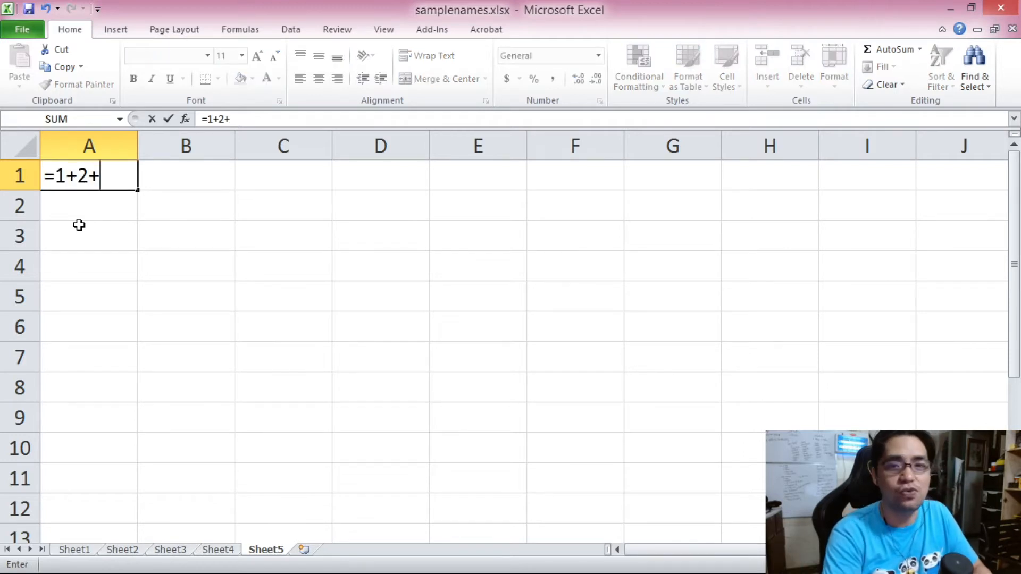
{"action": "type", "text": "3+4"}
{"action": "key", "text": "Return"}
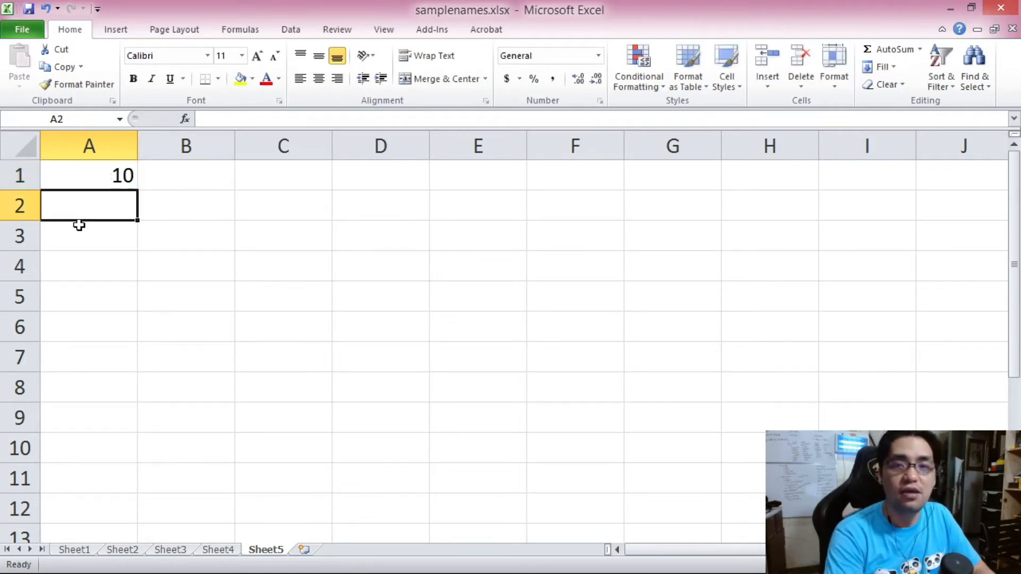
- Enter the multiplication formula =1*2*3*4 in cell A2
{"action": "type", "text": "="}
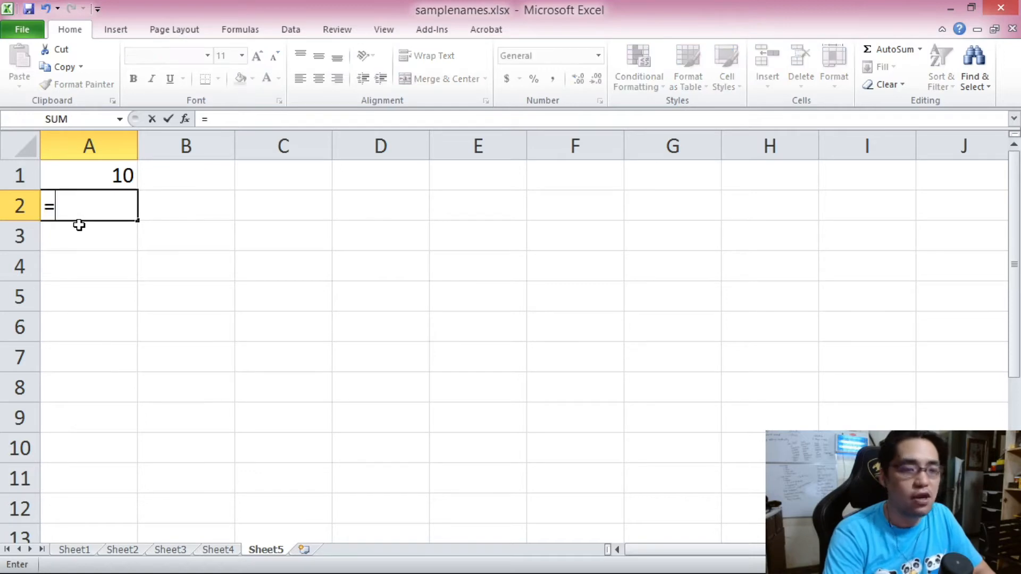
{"action": "type", "text": "1"}
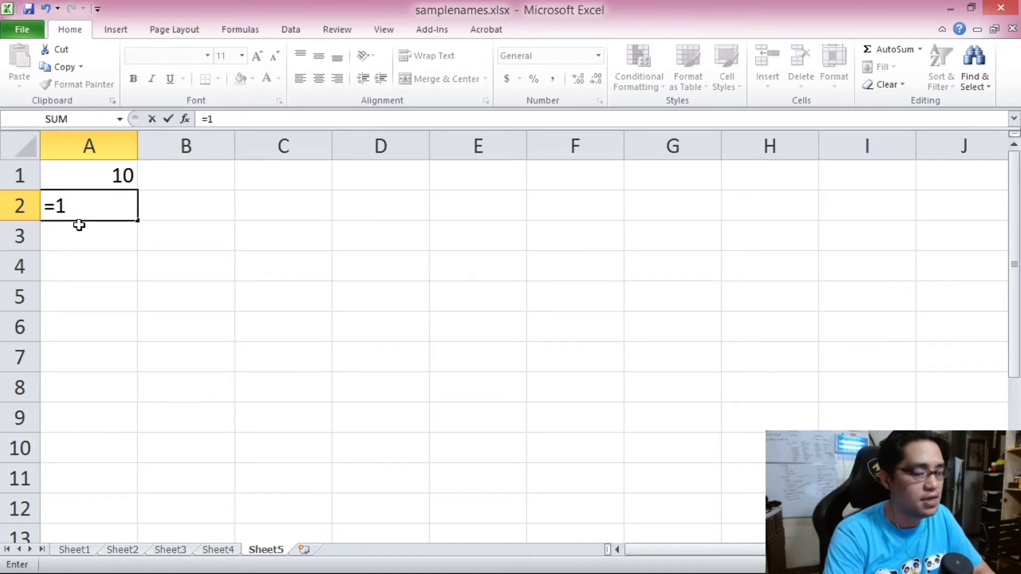
{"action": "type", "text": "*2*3*"}
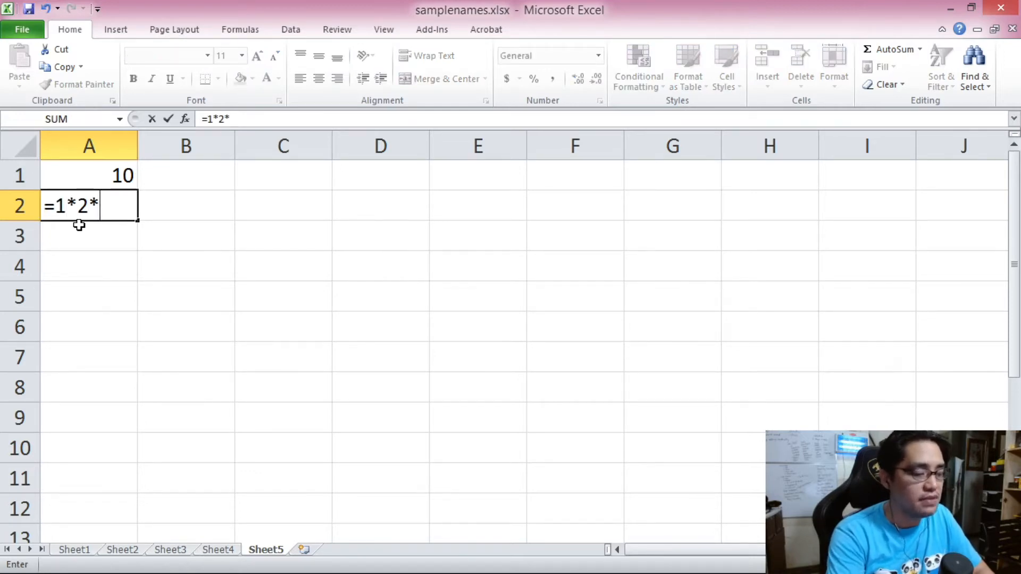
{"action": "type", "text": "4"}
{"action": "key", "text": "Return"}
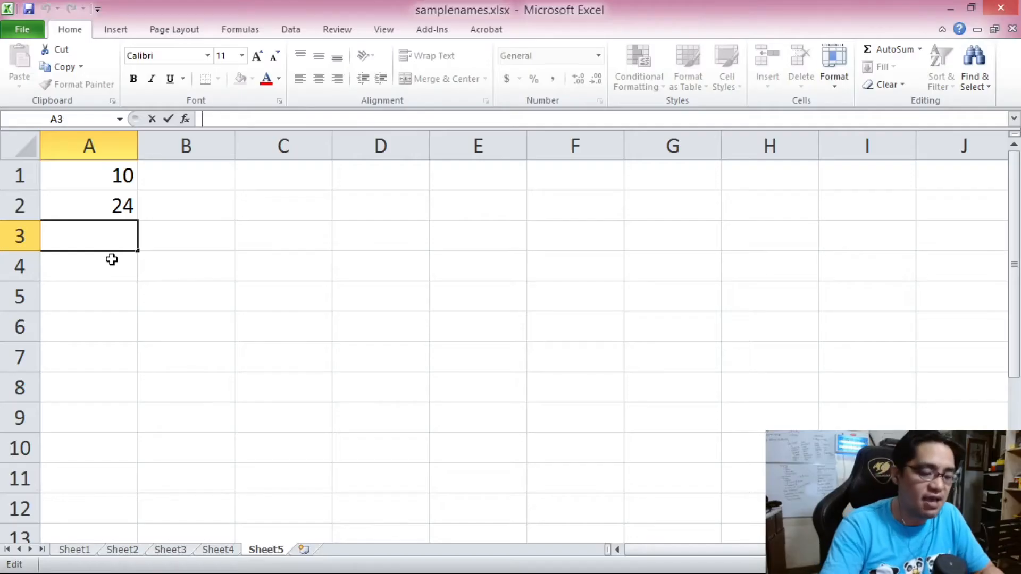
- Enter the mixed-operator formula =8+8-8*8/8^8 in cell A3
{"action": "type", "text": "=8+8-8*8"}
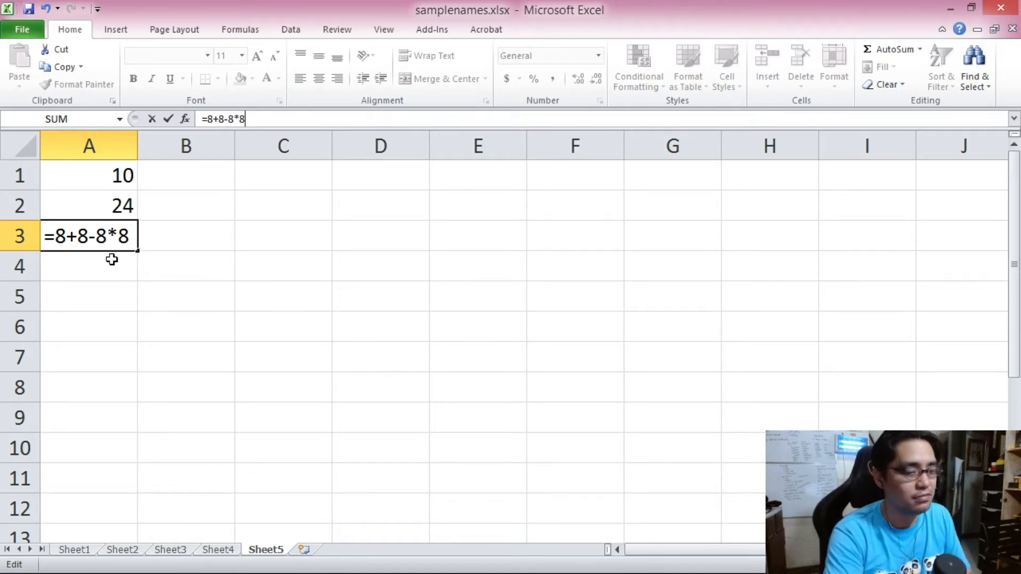
{"action": "type", "text": "^6"}
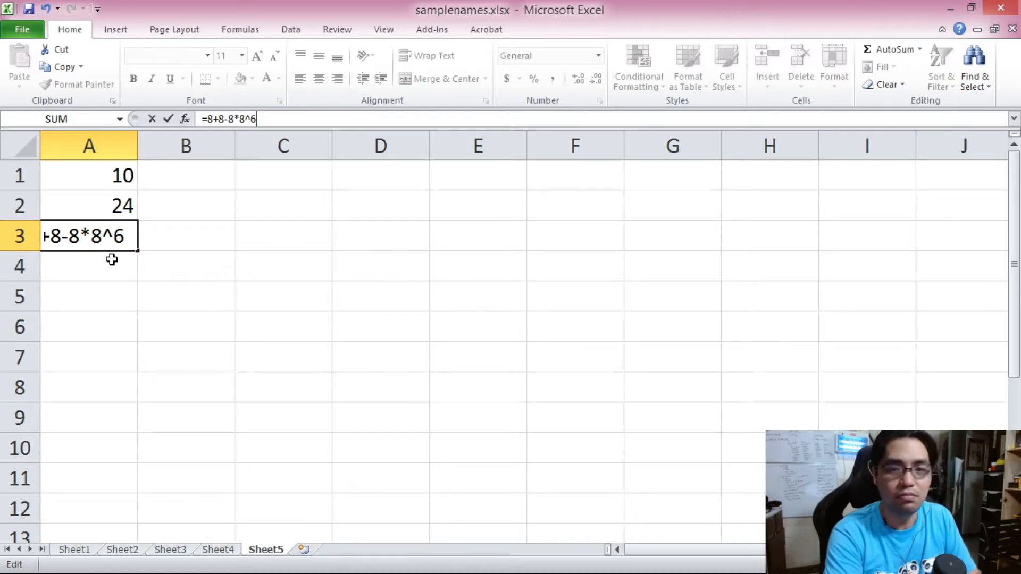
{"action": "key", "text": "BackSpace"}
{"action": "key", "text": "BackSpace"}
{"action": "type", "text": "/8^8"}
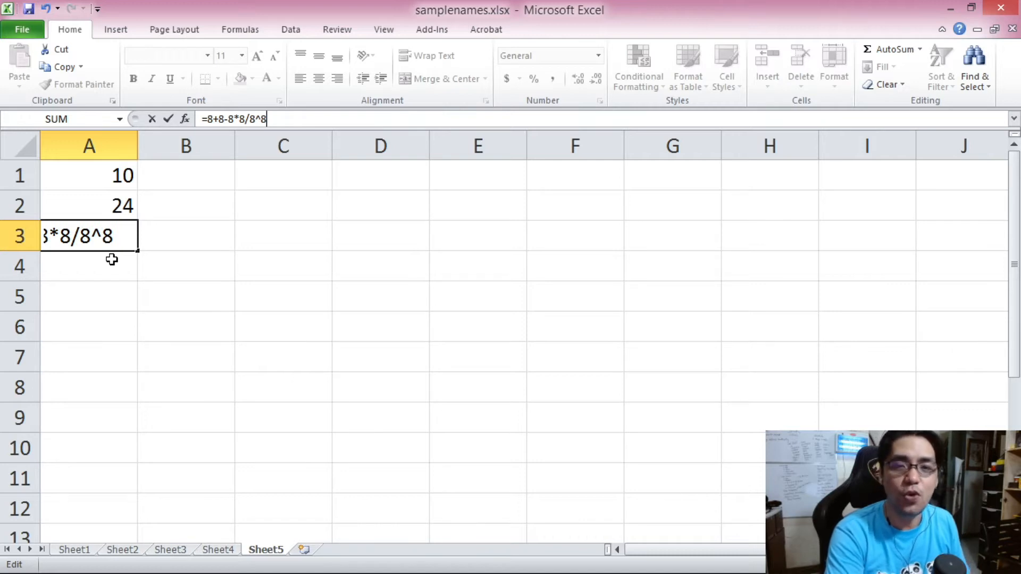
{"action": "key", "text": "Return"}
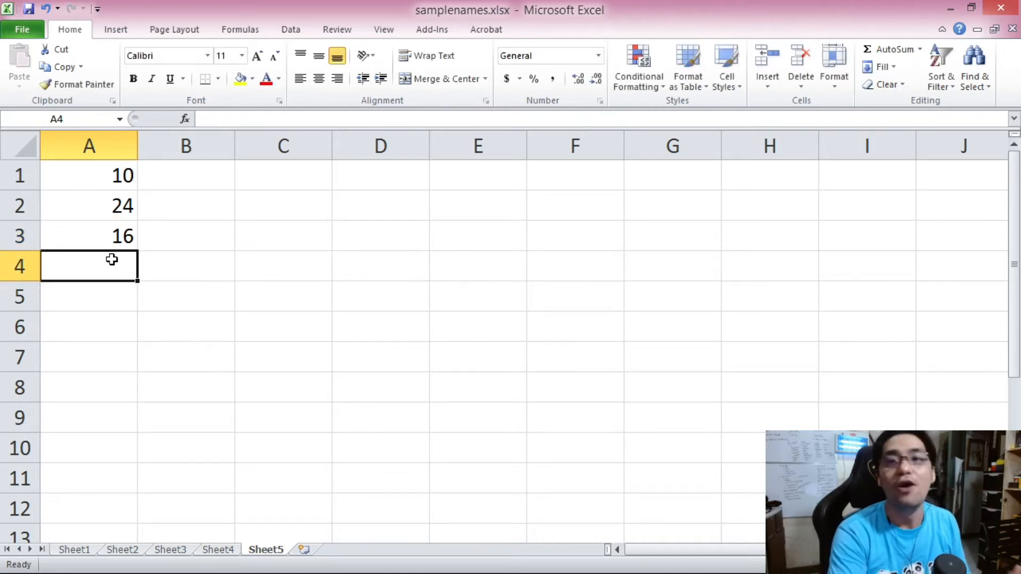
- Examine the order of operations in cell A3's formula, highlighting the exponent, the multiplication and division, and the addition and subtraction
{"action": "left_click", "coordinate": [98, 236]}
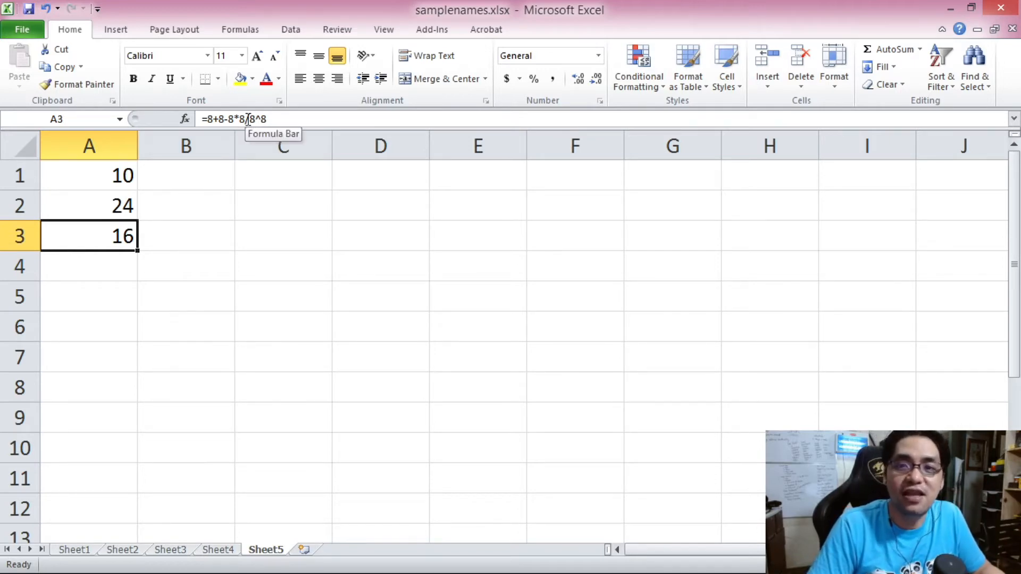
{"action": "left_click_drag", "start_coordinate": [250, 119], "coordinate": [268, 119]}
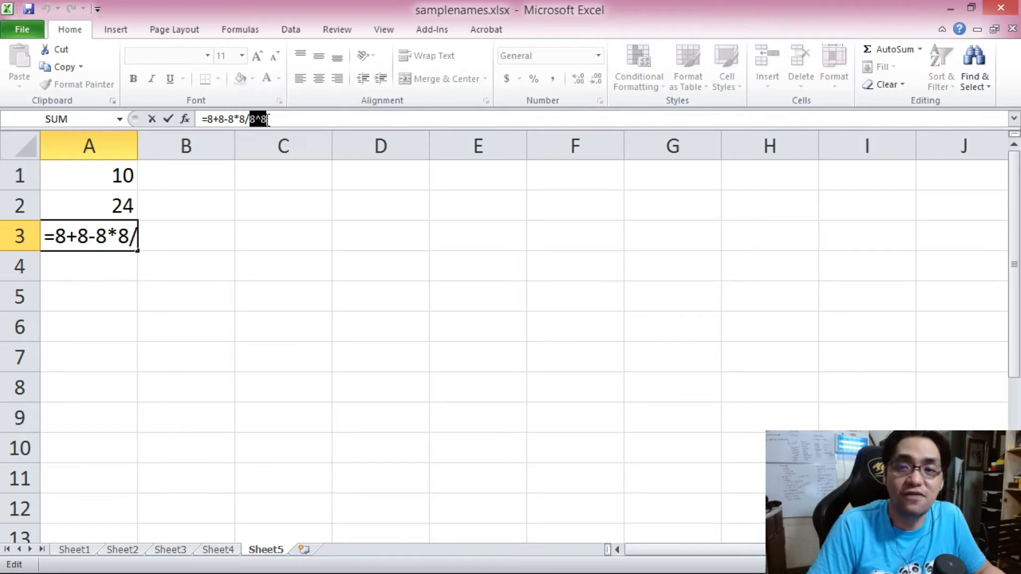
{"action": "left_click", "coordinate": [230, 118]}
{"action": "left_click_drag", "start_coordinate": [230, 118], "coordinate": [264, 123]}
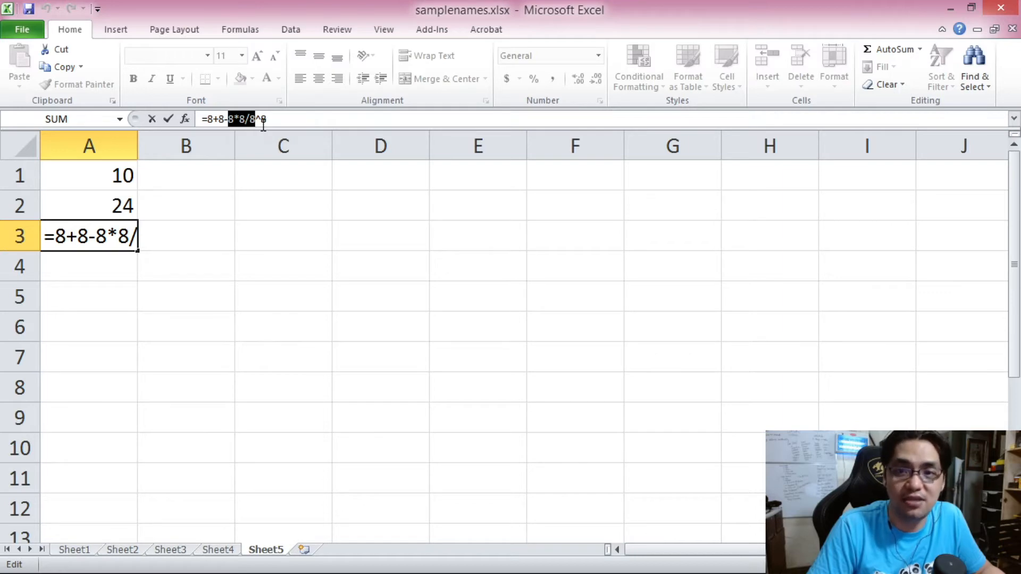
{"action": "left_click", "coordinate": [248, 119]}
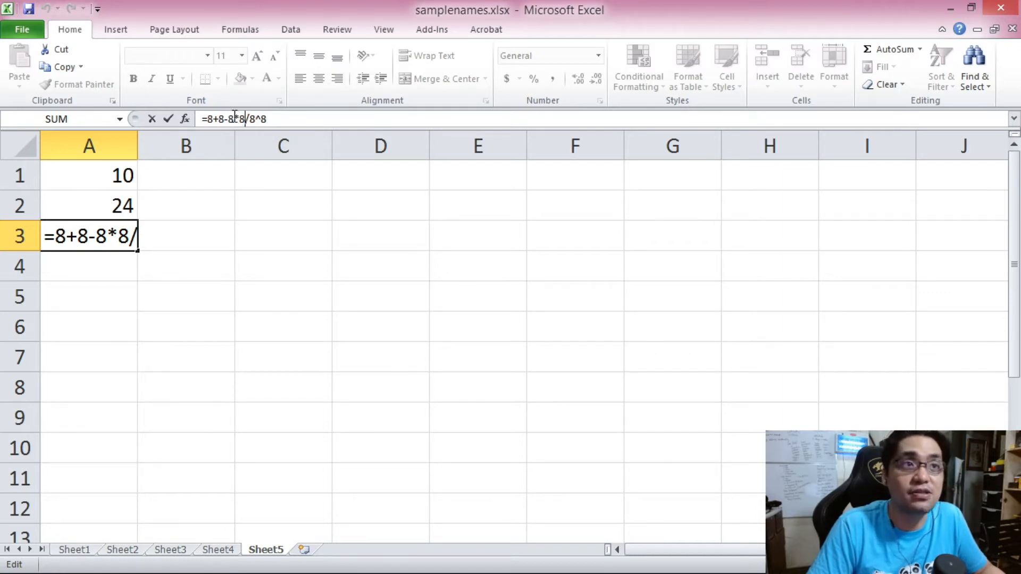
{"action": "left_click_drag", "start_coordinate": [225, 116], "coordinate": [247, 117]}
{"action": "left_click", "coordinate": [247, 117]}
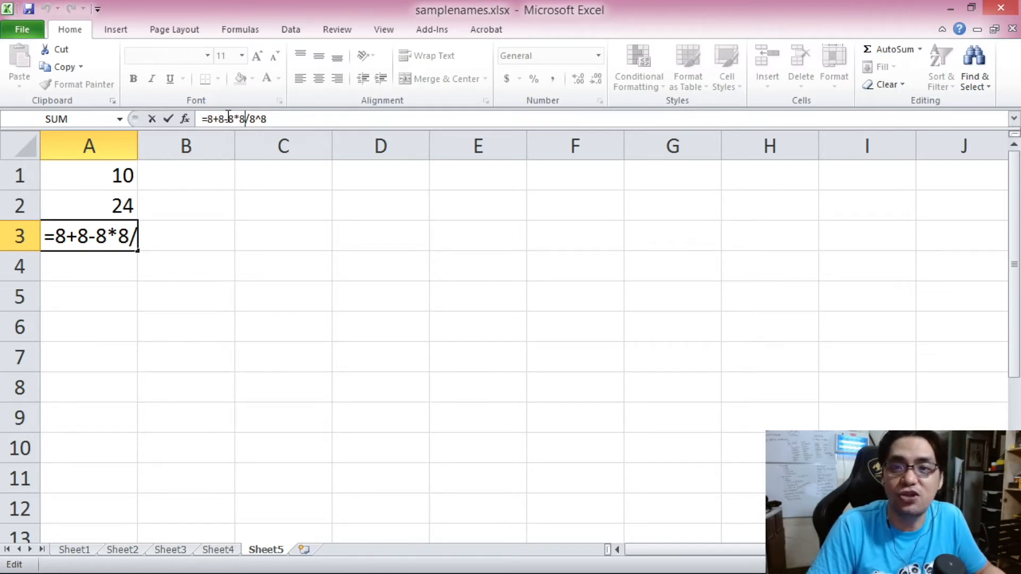
{"action": "left_click_drag", "start_coordinate": [207, 118], "coordinate": [229, 118]}
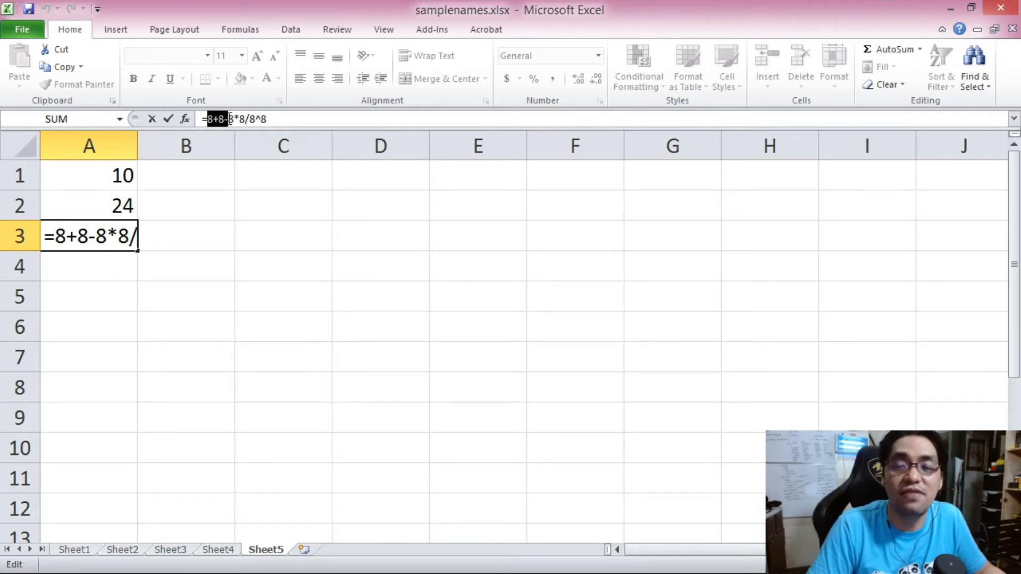
{"action": "left_click", "coordinate": [228, 118]}
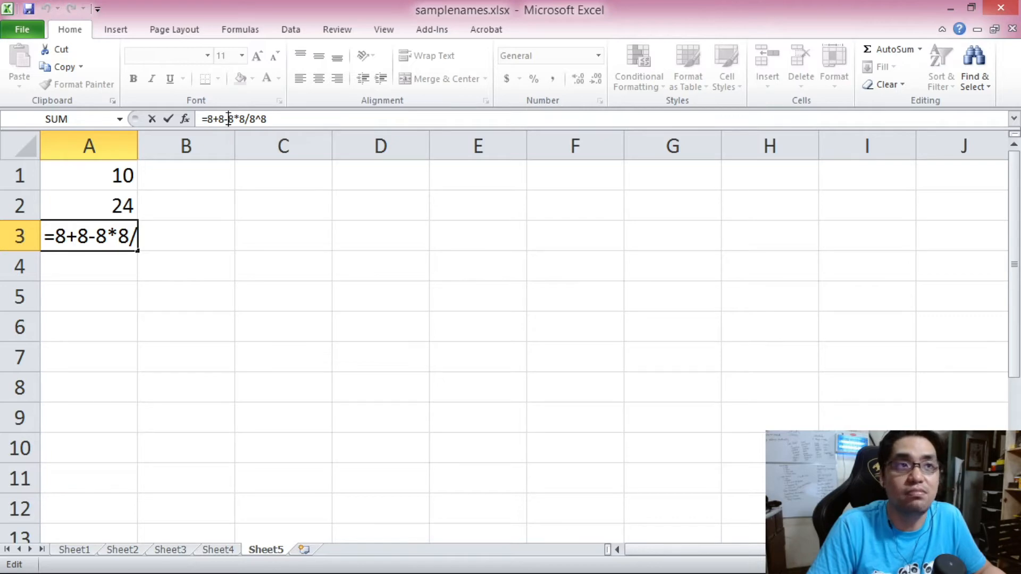
{"action": "key", "text": "ctrl+Return"}
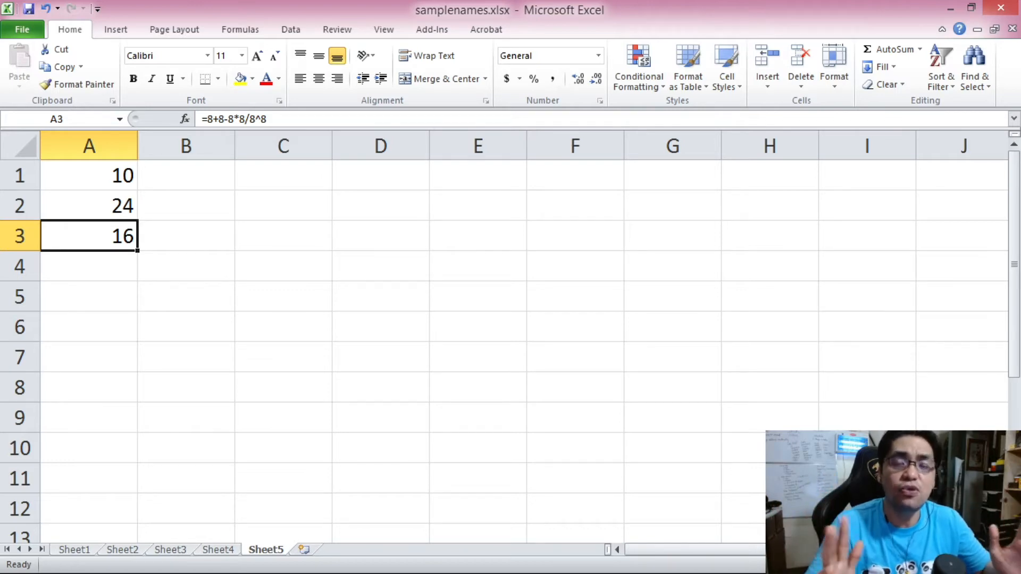
{"action": "key", "text": "alt+Tab"}
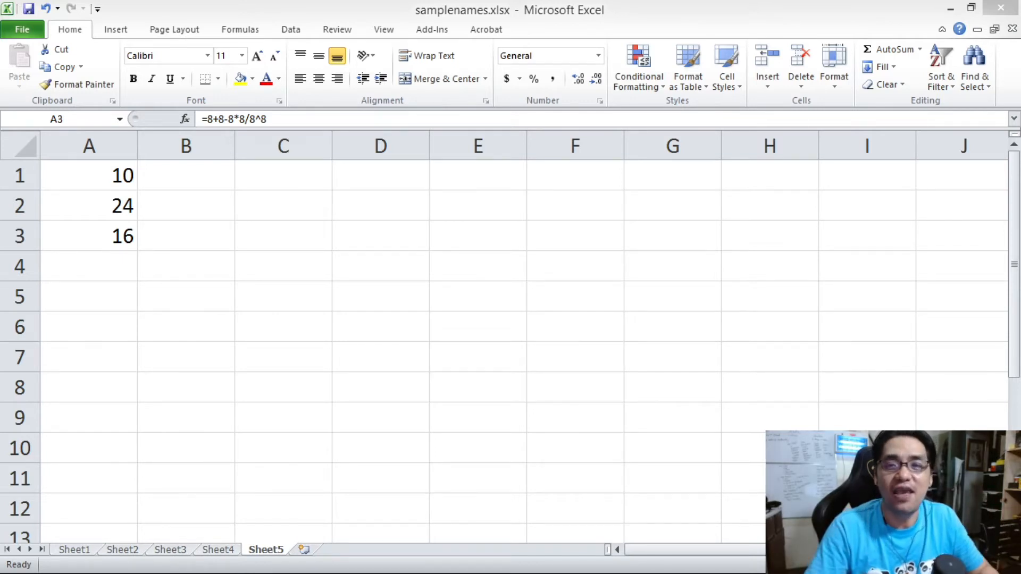
{"action": "left_click", "coordinate": [211, 121]}
{"action": "left_click", "coordinate": [209, 119]}
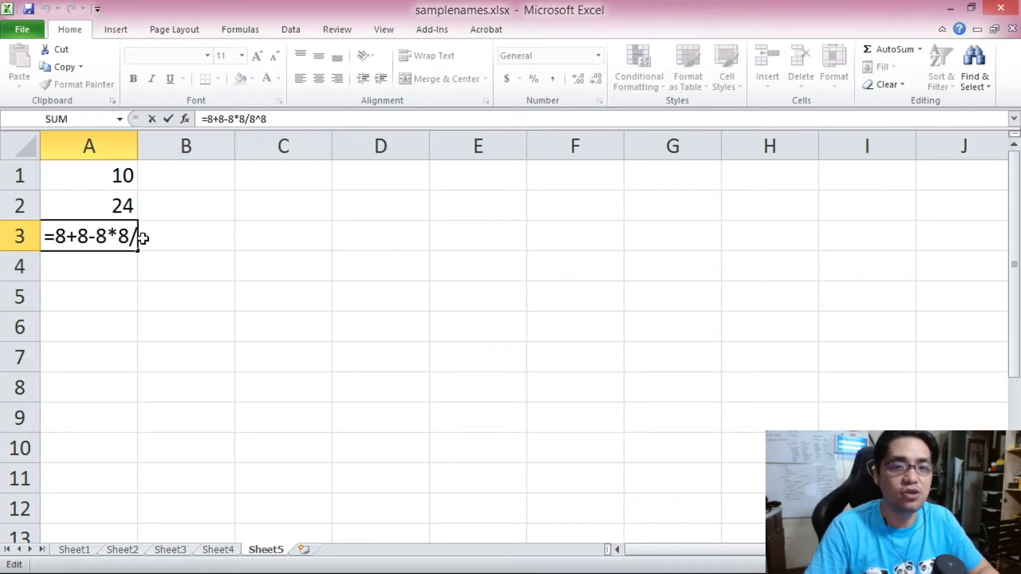
{"action": "left_click", "coordinate": [175, 325]}
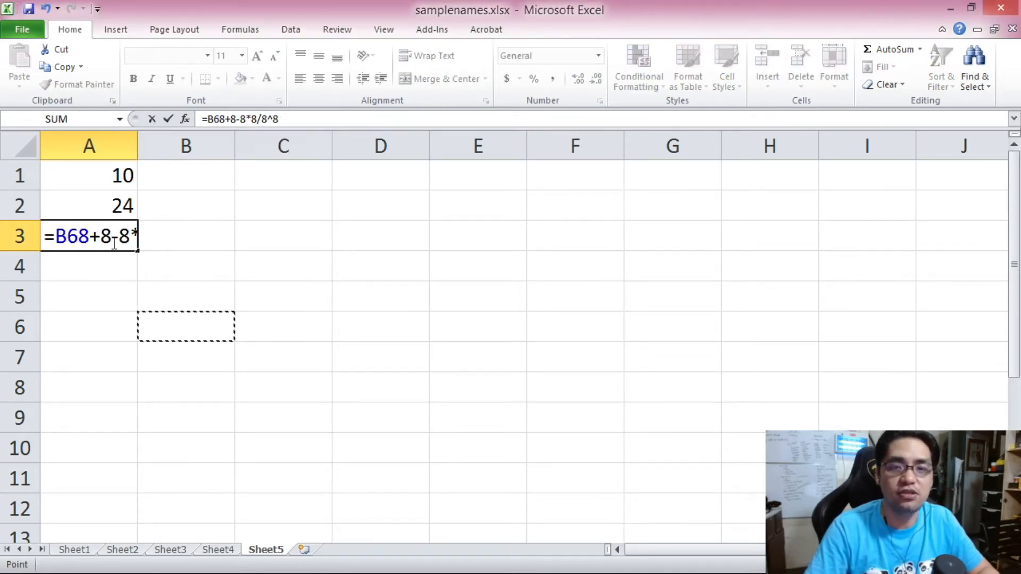
{"action": "key", "text": "Escape"}
- Clear cell A3 and write the formula =8+8-8*8/8^8 anew, keeping the cell in editing
{"action": "key", "text": "Delete"}
{"action": "type", "text": "="}
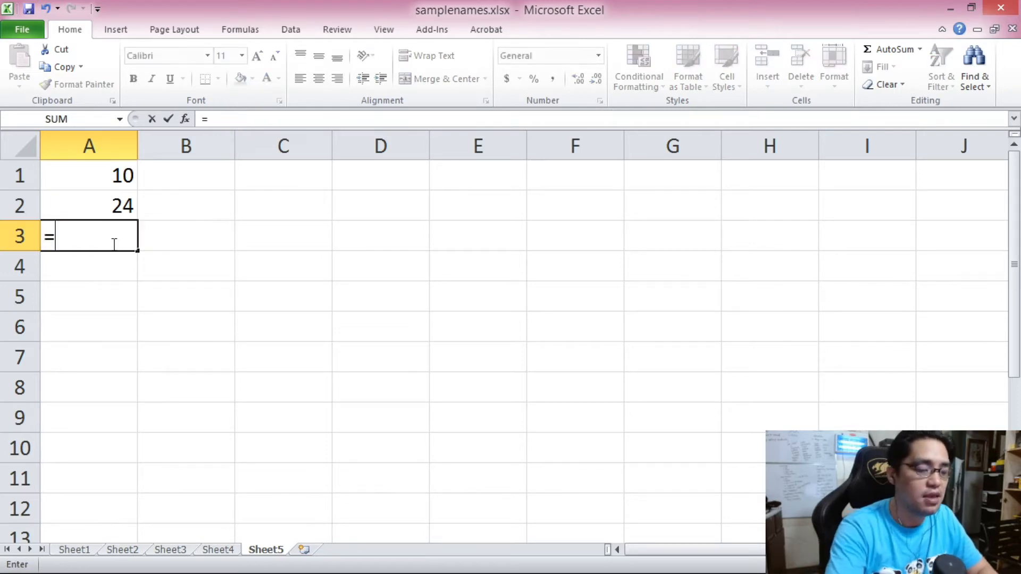
{"action": "type", "text": "8+8"}
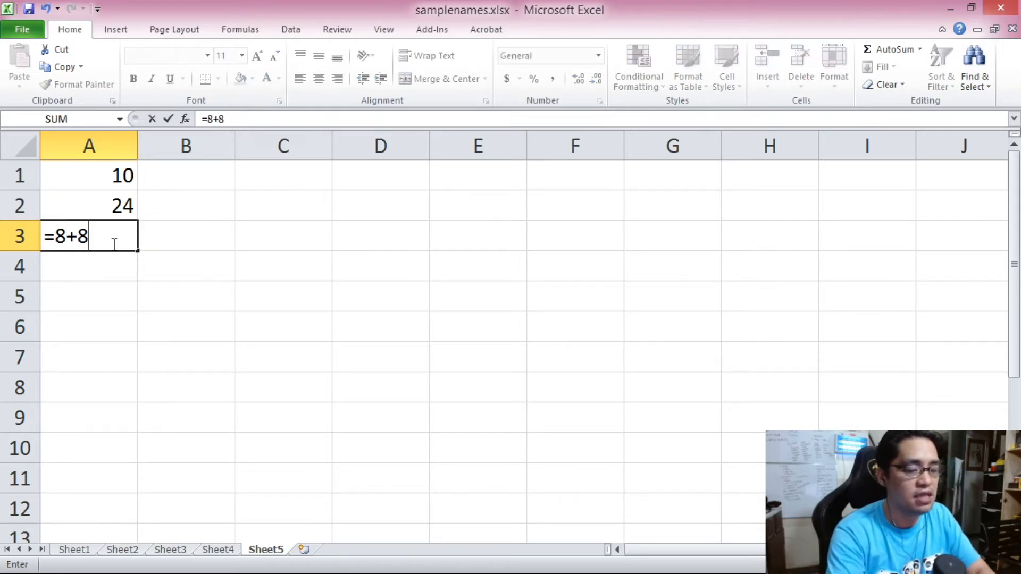
{"action": "type", "text": "-8*8"}
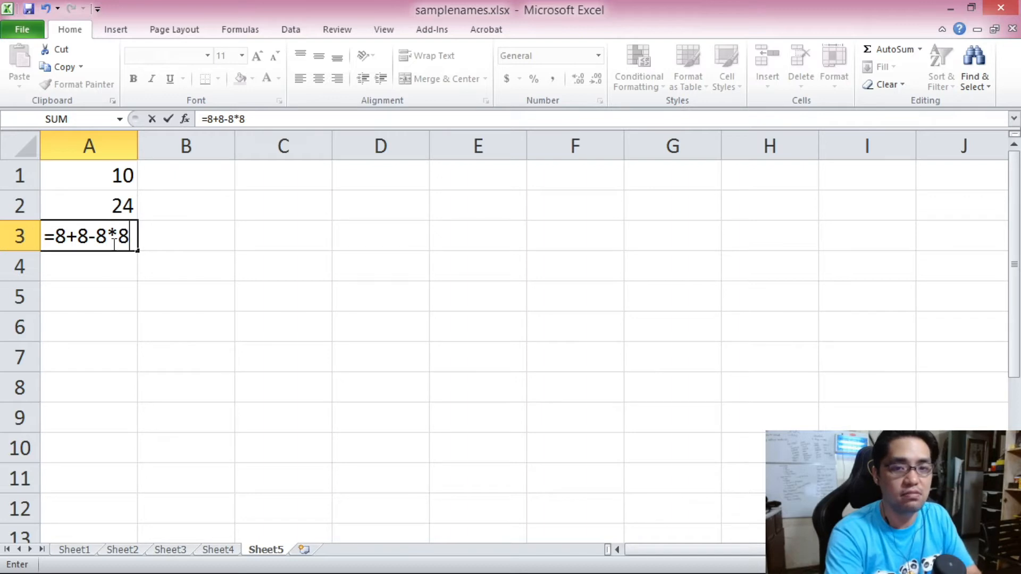
{"action": "type", "text": "/8^8"}
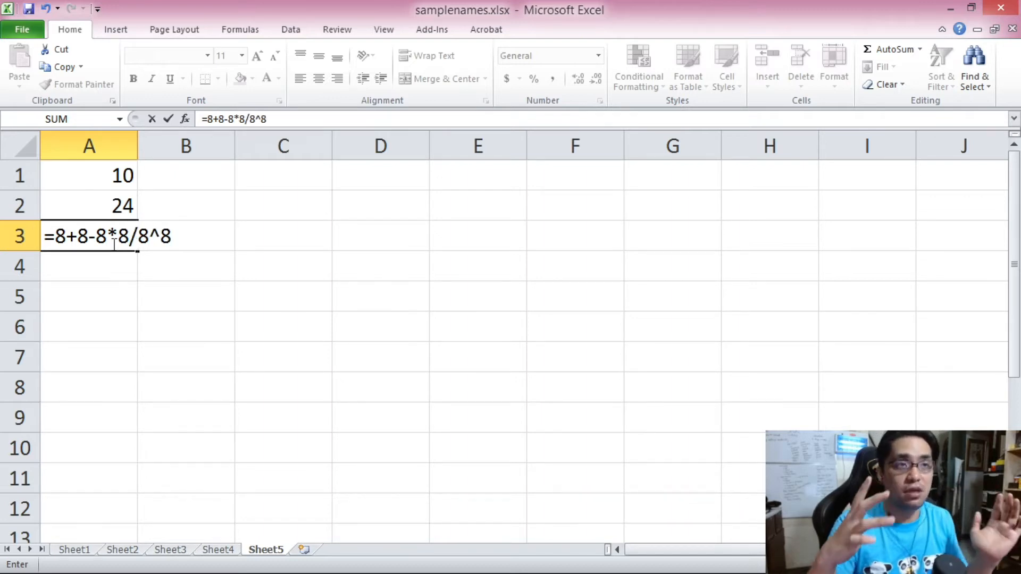
- Enclose the first addition of A3's formula in parentheses, giving =(8+8)-8*8/8^8
{"action": "left_click", "coordinate": [53, 237]}
{"action": "type", "text": "("}
{"action": "left_click", "coordinate": [96, 234]}
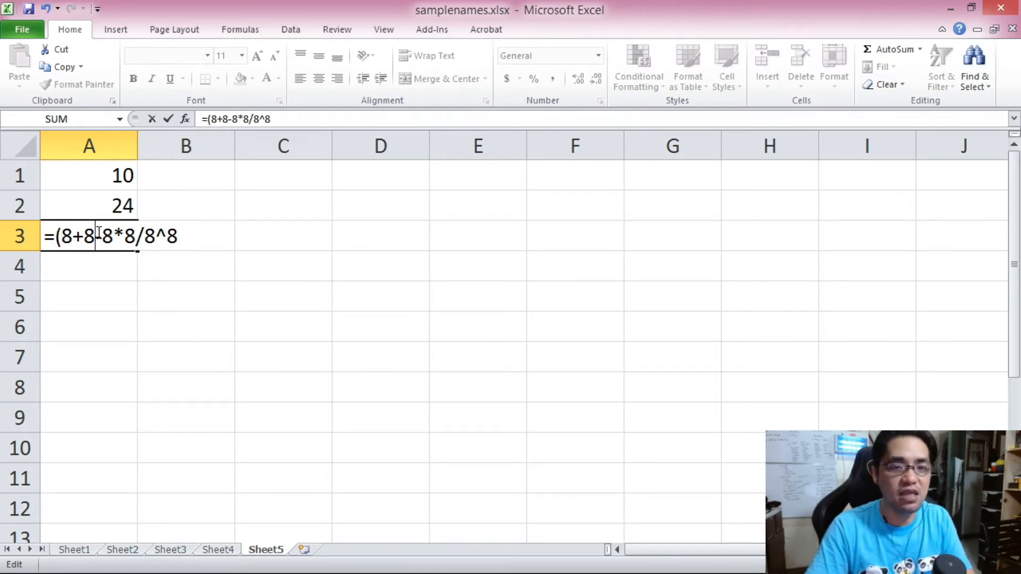
{"action": "type", "text": ")"}
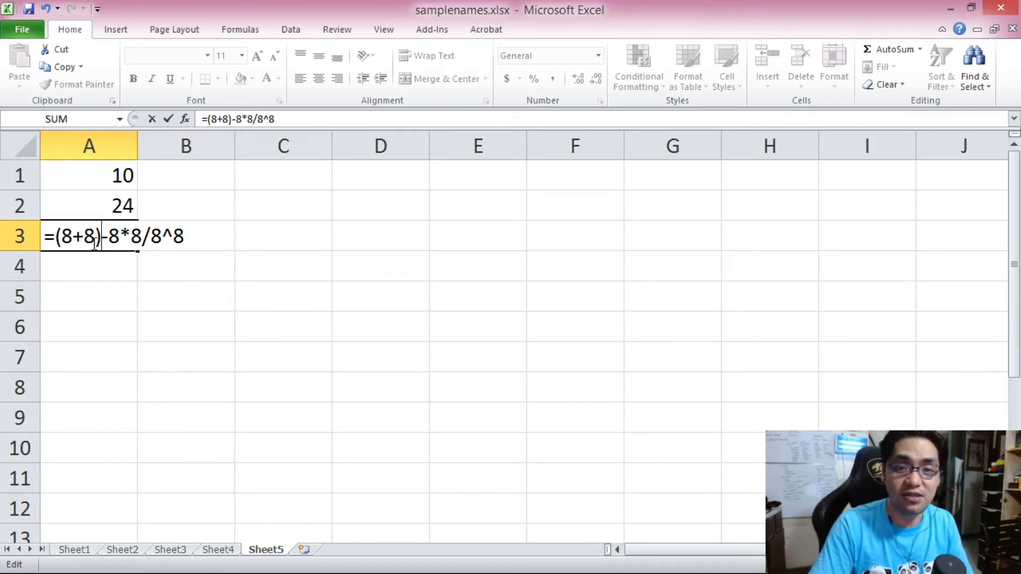
- Nest the subtraction in a second pair of parentheses so A3's formula reads =((8+8)-8)*8/8^8
{"action": "left_click_drag", "start_coordinate": [97, 236], "coordinate": [62, 236]}
{"action": "left_click", "coordinate": [56, 236]}
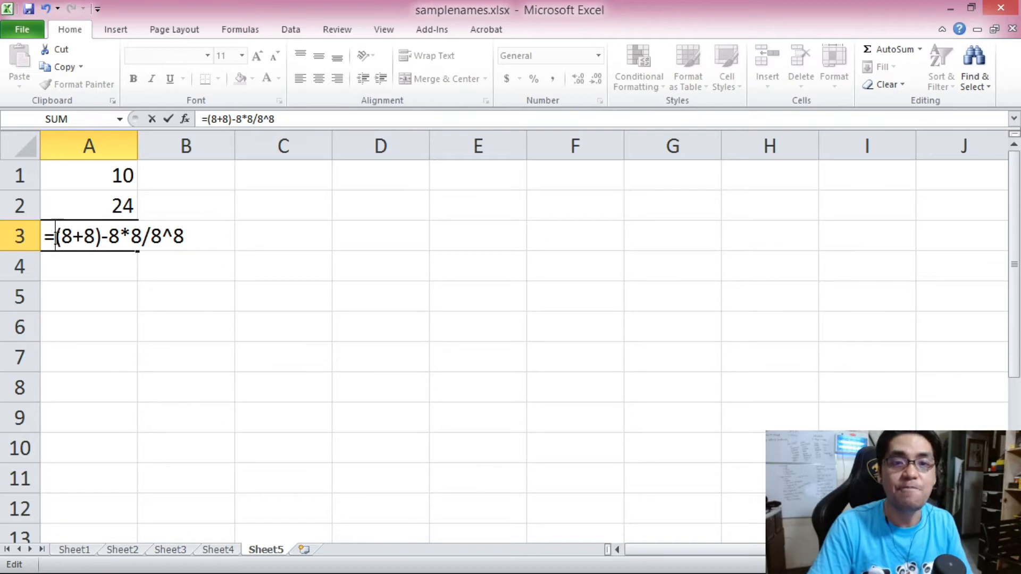
{"action": "type", "text": "("}
{"action": "left_click", "coordinate": [128, 236]}
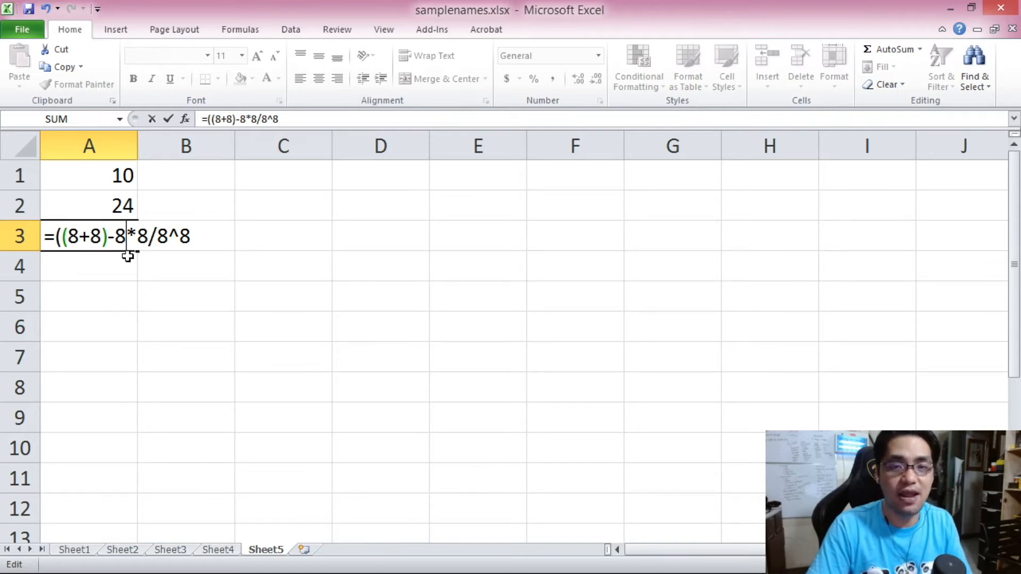
{"action": "type", "text": ")"}
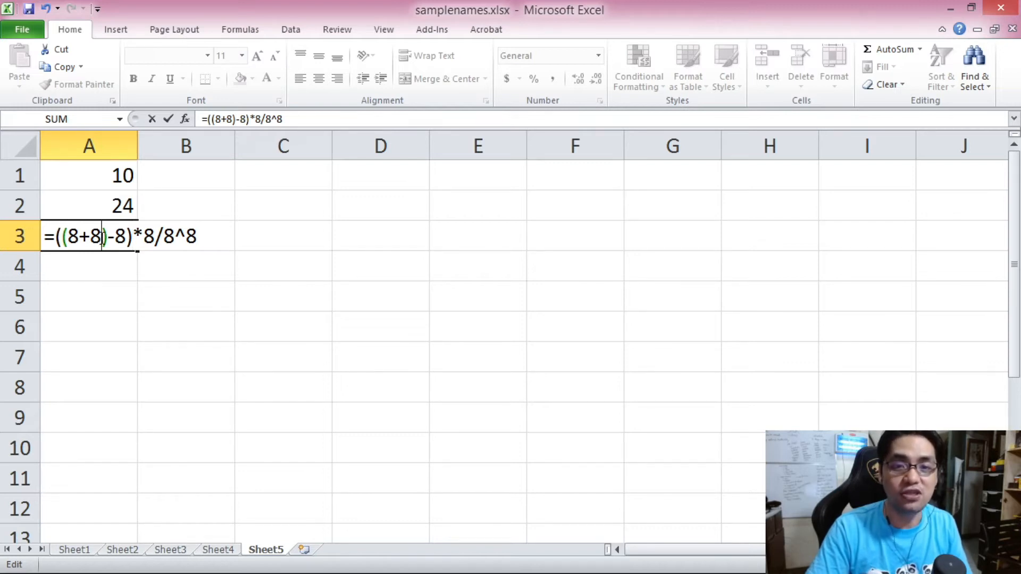
- Wrap the multiplication in a third pair of parentheses so A3's formula reads =(((8+8)-8)*8)/8^8
{"action": "left_click_drag", "start_coordinate": [61, 236], "coordinate": [109, 234]}
{"action": "left_click", "coordinate": [64, 236]}
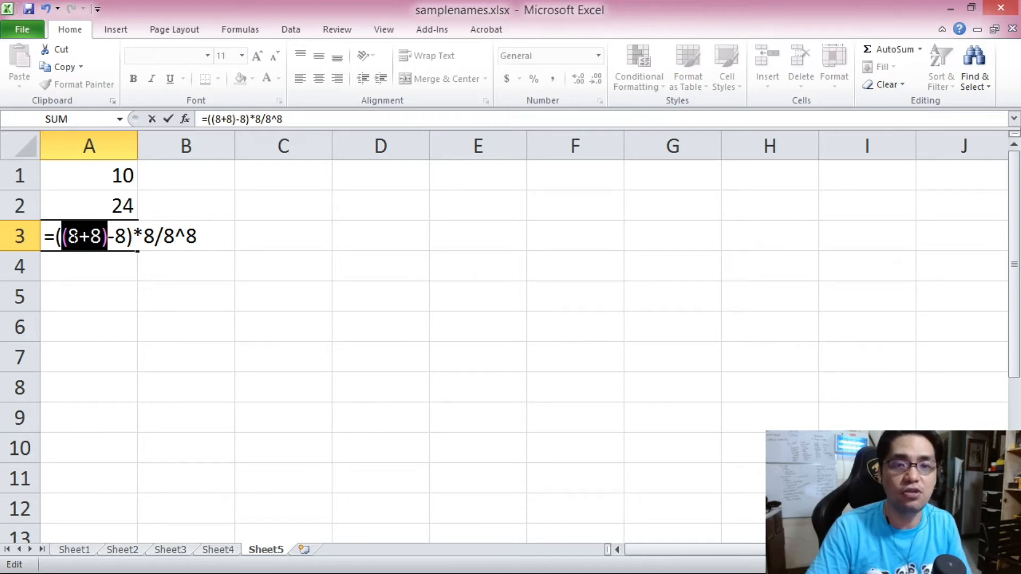
{"action": "left_click", "coordinate": [60, 235]}
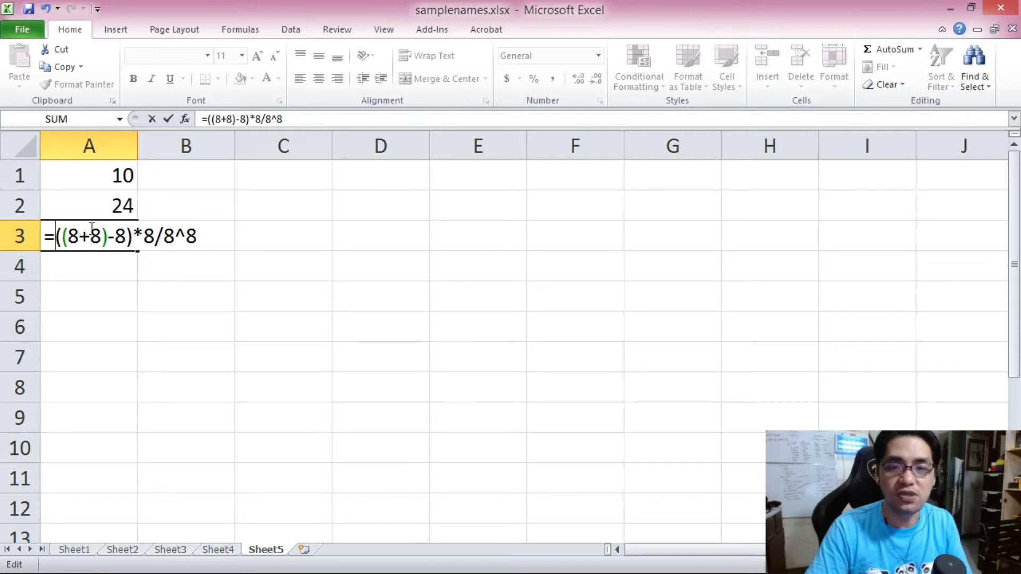
{"action": "type", "text": "("}
{"action": "left_click", "coordinate": [161, 236]}
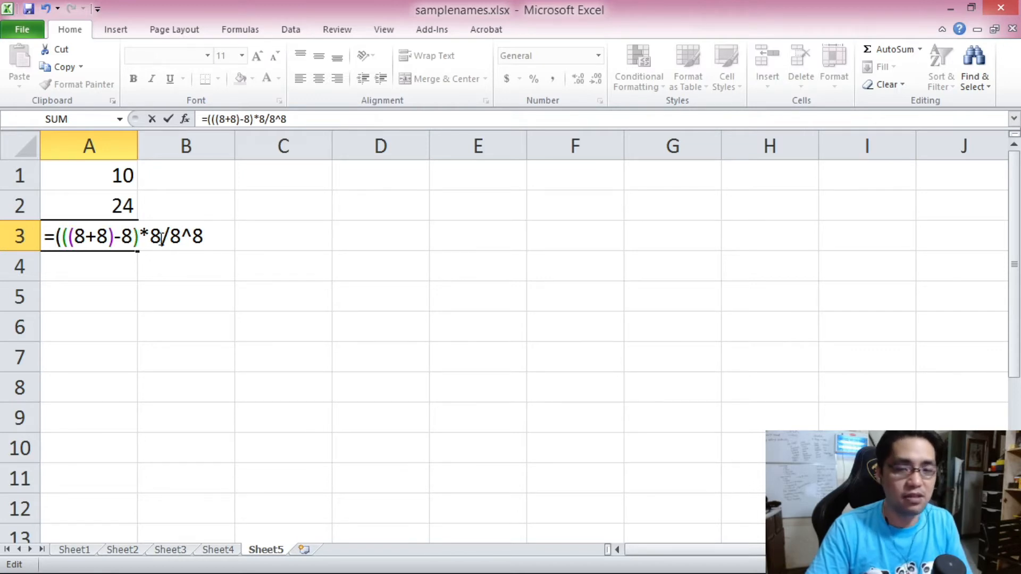
{"action": "type", "text": ")"}
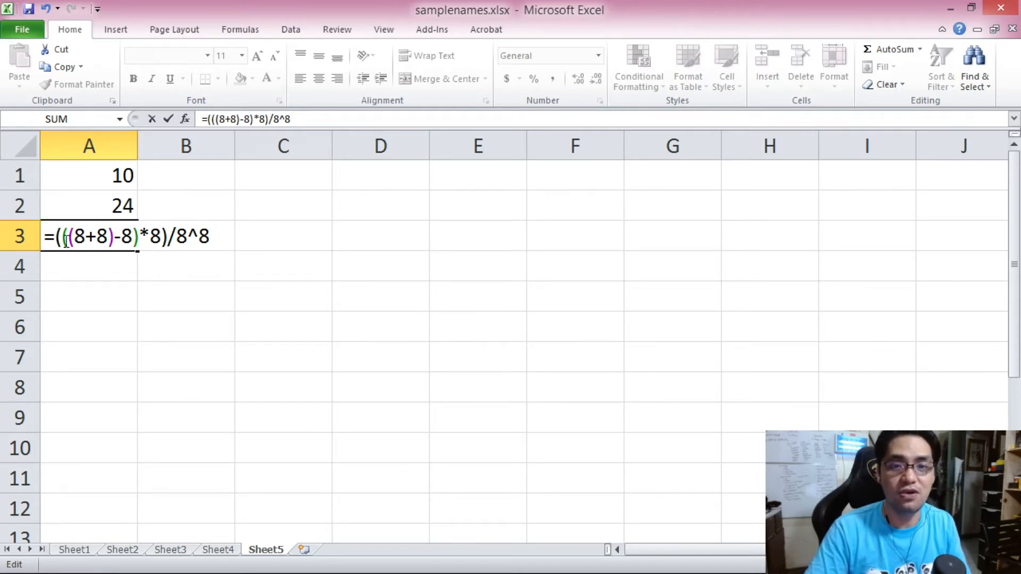
- Wrap the division in a fourth pair of parentheses and commit A3's formula as =((((8+8)-8)*8)/8)^8
{"action": "left_click_drag", "start_coordinate": [56, 235], "coordinate": [76, 233]}
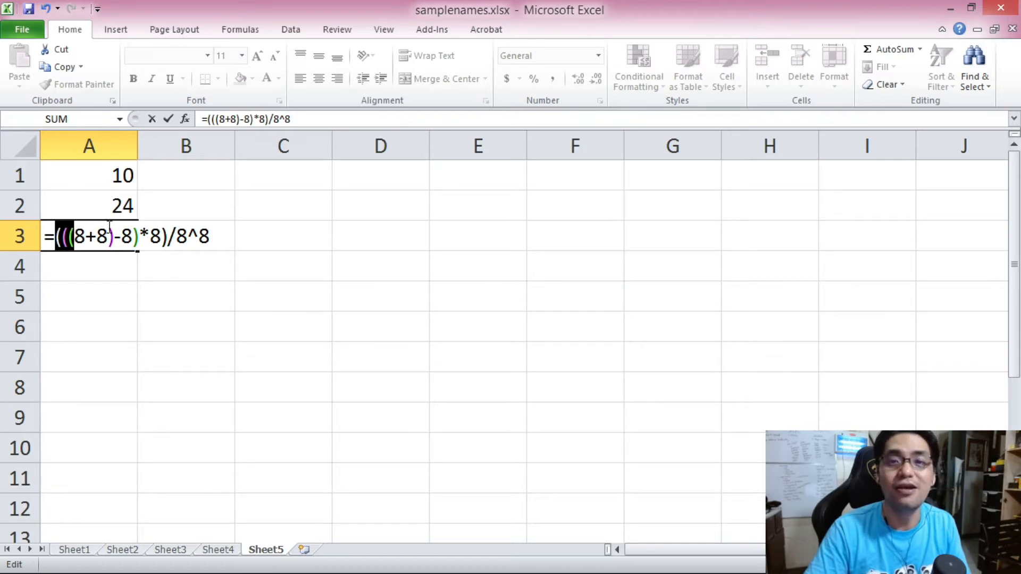
{"action": "left_click", "coordinate": [57, 234]}
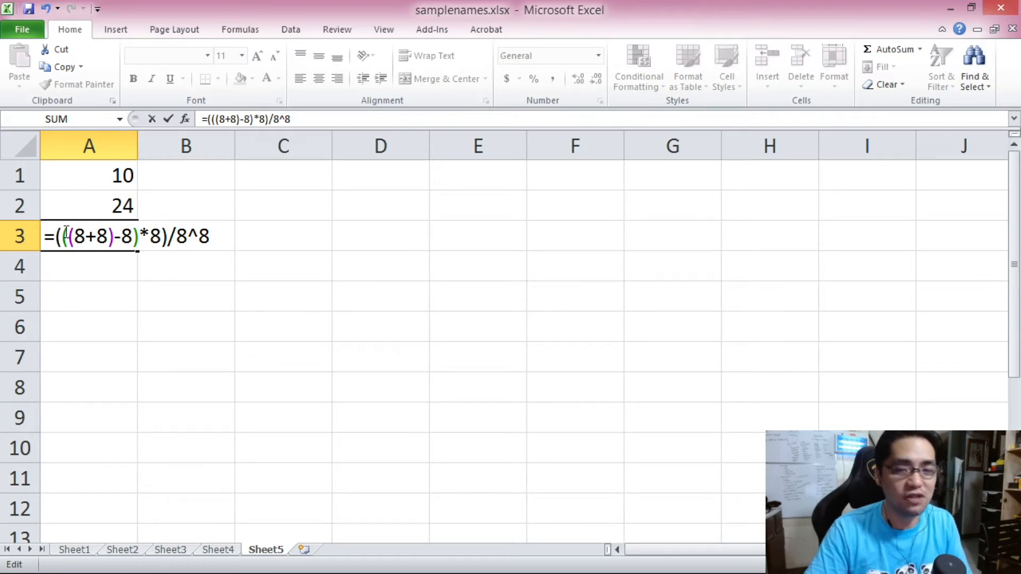
{"action": "type", "text": "("}
{"action": "left_click", "coordinate": [194, 240]}
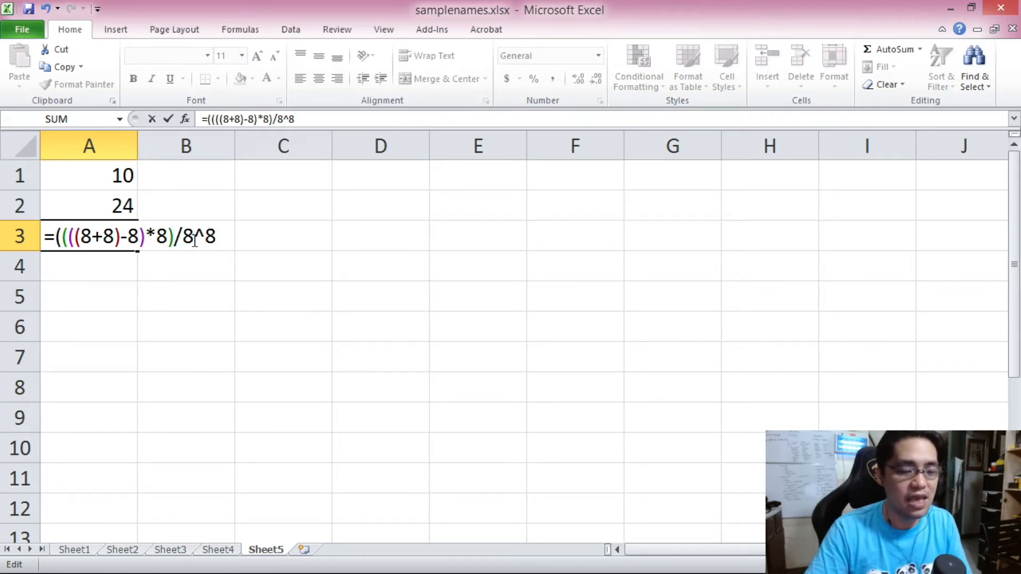
{"action": "type", "text": ")"}
{"action": "left_click", "coordinate": [56, 232]}
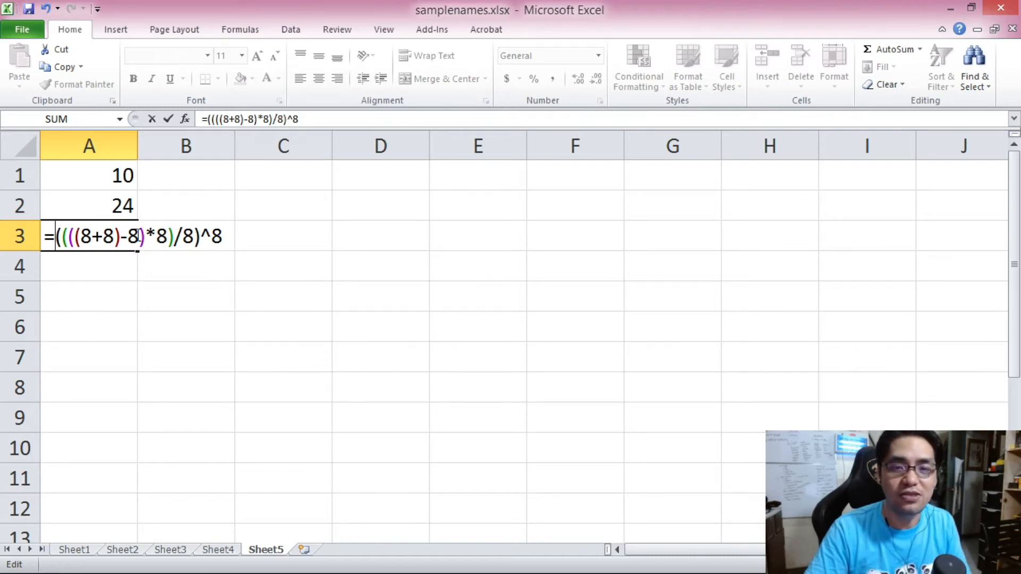
{"action": "left_click_drag", "start_coordinate": [200, 237], "coordinate": [223, 234]}
{"action": "left_click", "coordinate": [200, 237]}
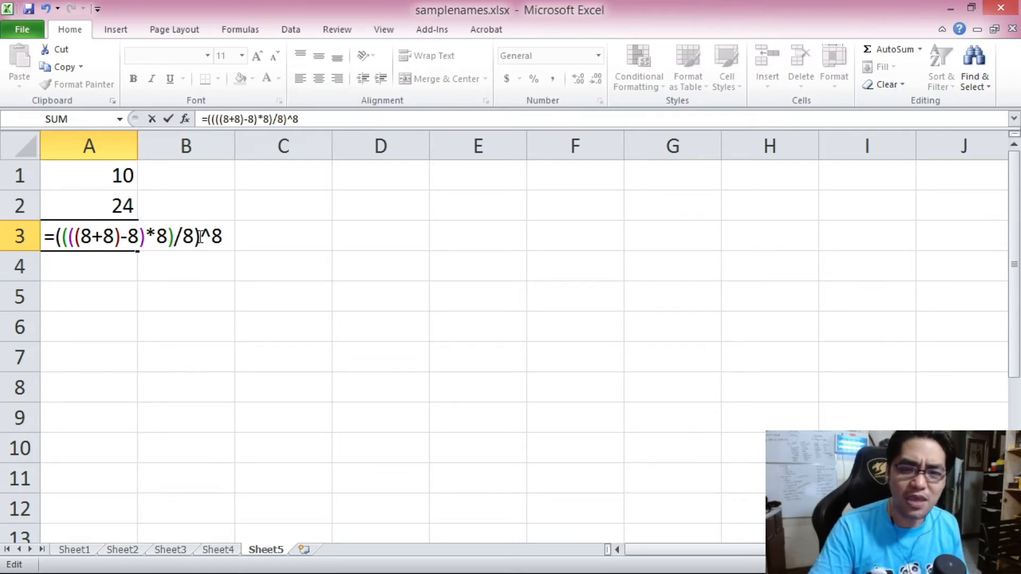
{"action": "key", "text": "Return"}
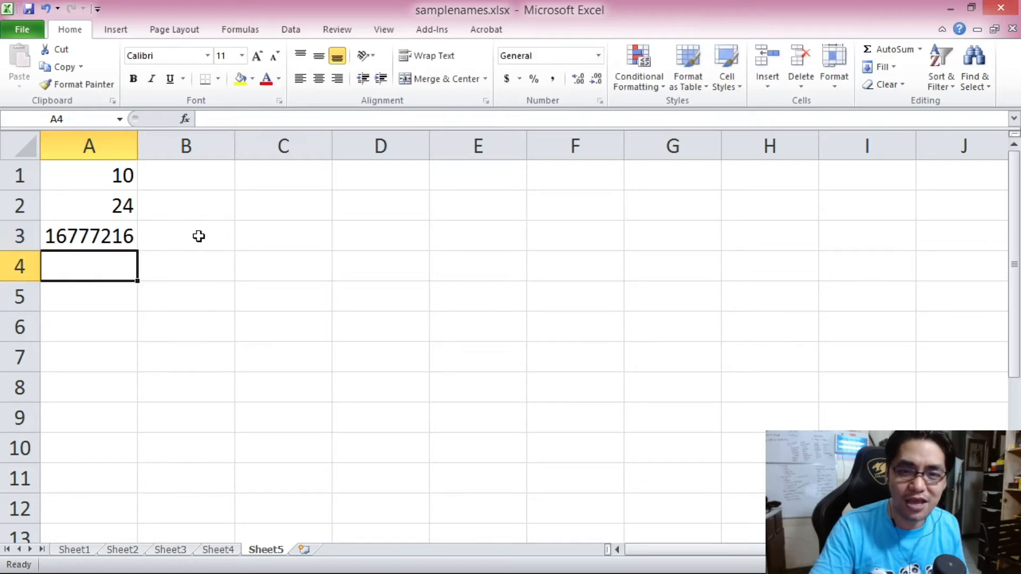
{"action": "left_click", "coordinate": [106, 234]}
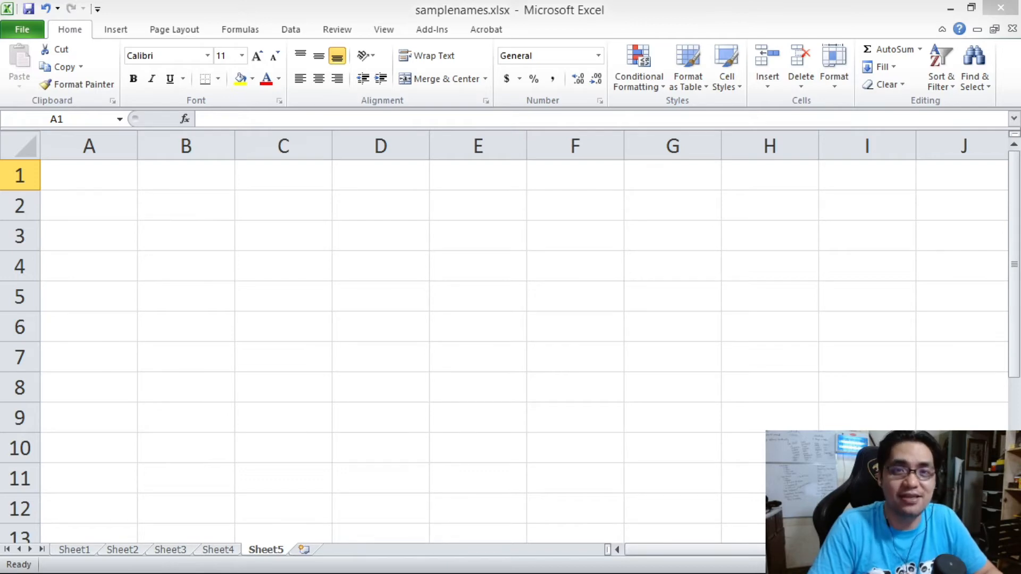
- Enter the number 2 in cell A1 and 3 in cell B1 of the emptied sheet
{"action": "left_click", "coordinate": [79, 177]}
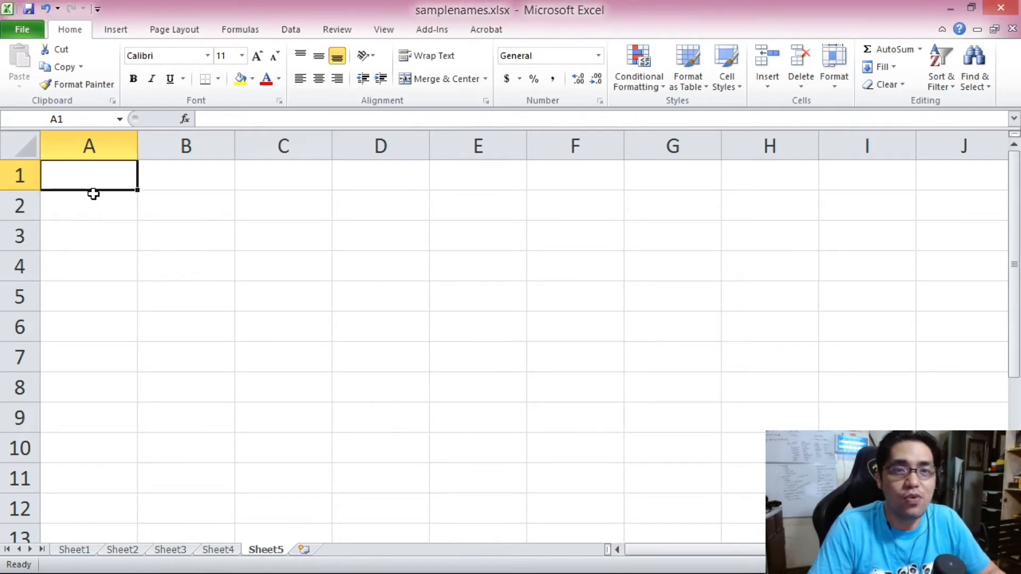
{"action": "type", "text": "2"}
{"action": "key", "text": "Tab"}
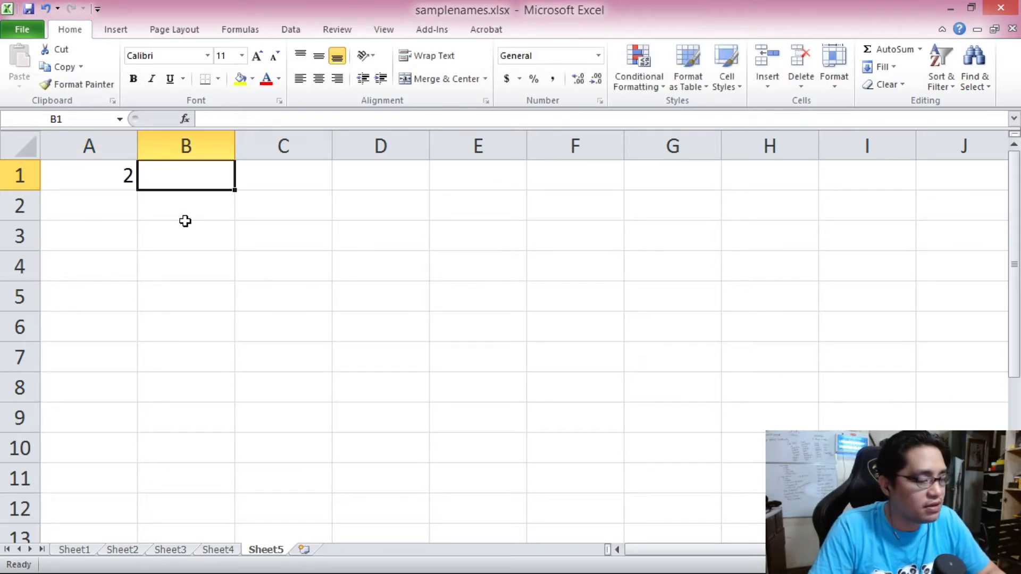
{"action": "type", "text": "3"}
{"action": "left_click", "coordinate": [195, 273]}
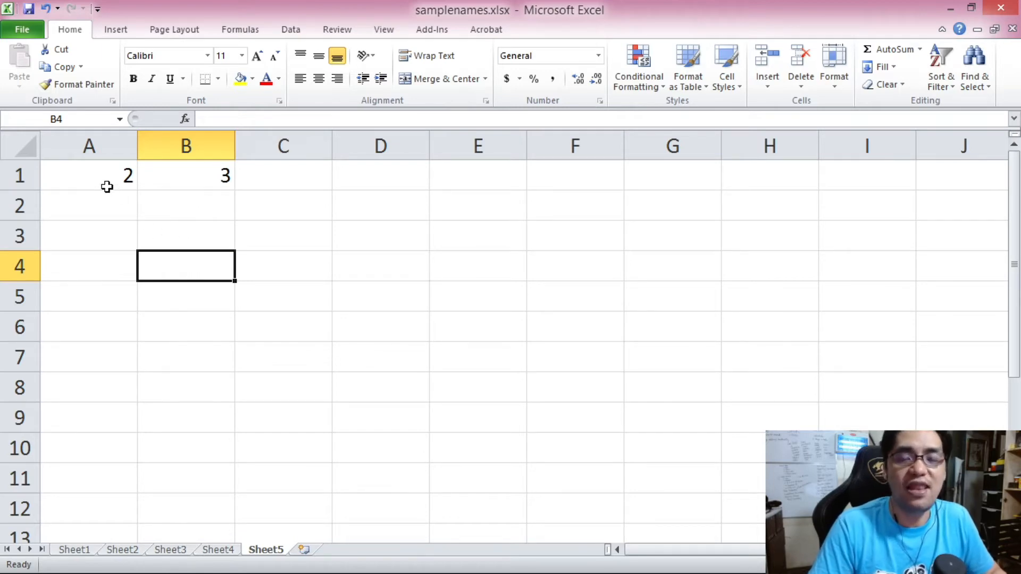
{"action": "left_click", "coordinate": [160, 176]}
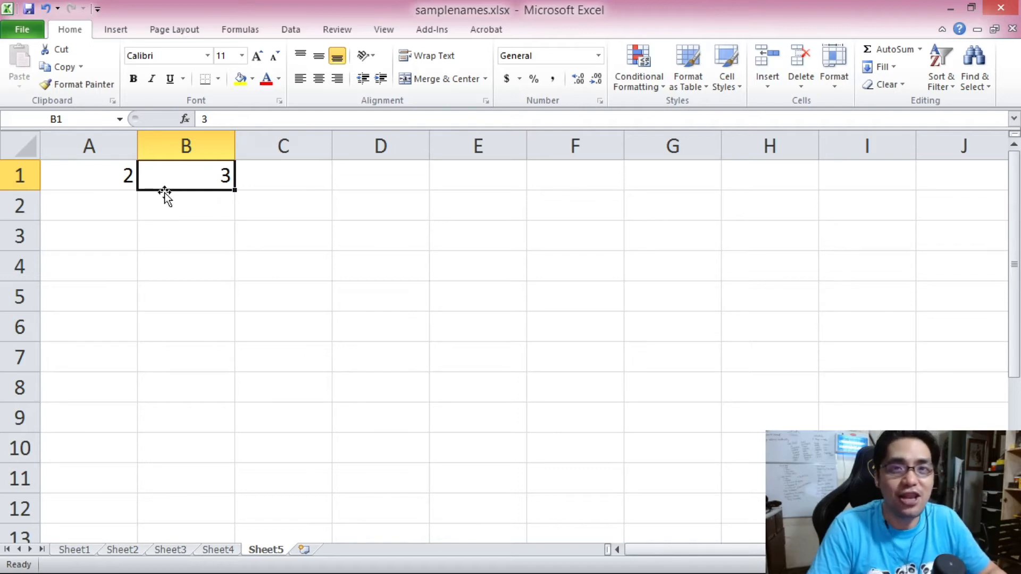
- Enter the cell-reference addition formula =A1+B1 in cell C1
{"action": "left_click", "coordinate": [119, 182]}
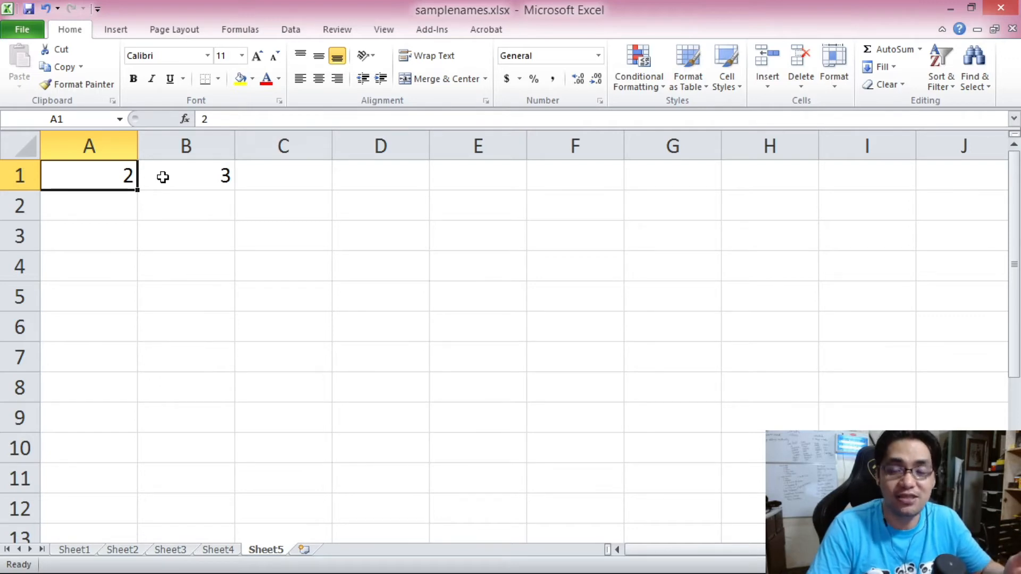
{"action": "left_click", "coordinate": [269, 178]}
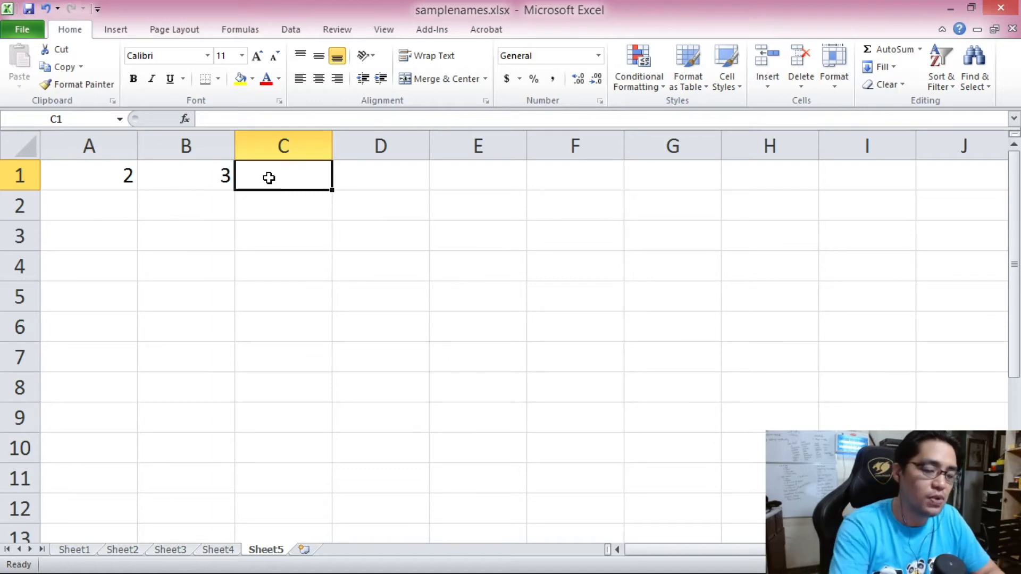
{"action": "type", "text": "="}
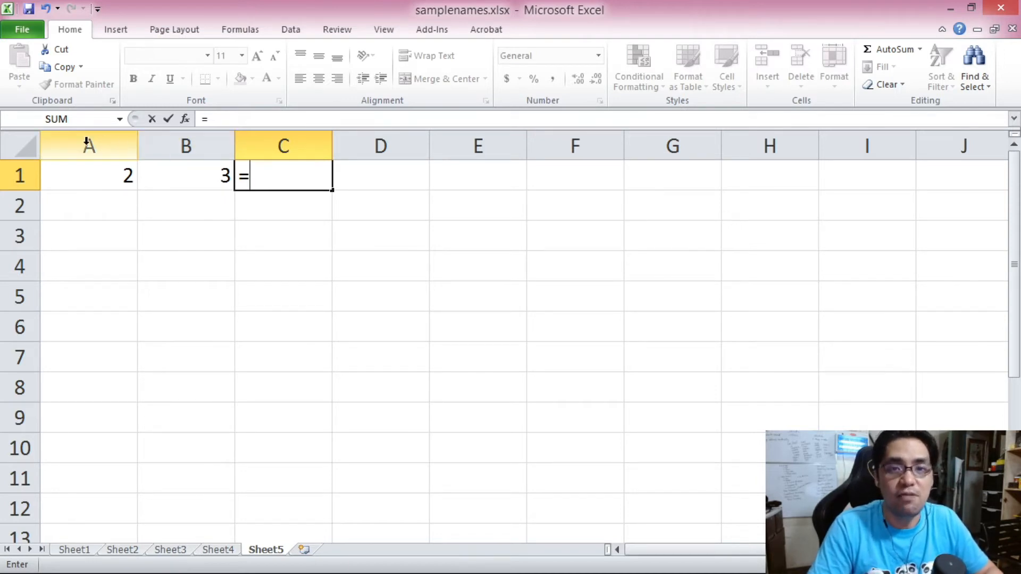
{"action": "type", "text": "A1"}
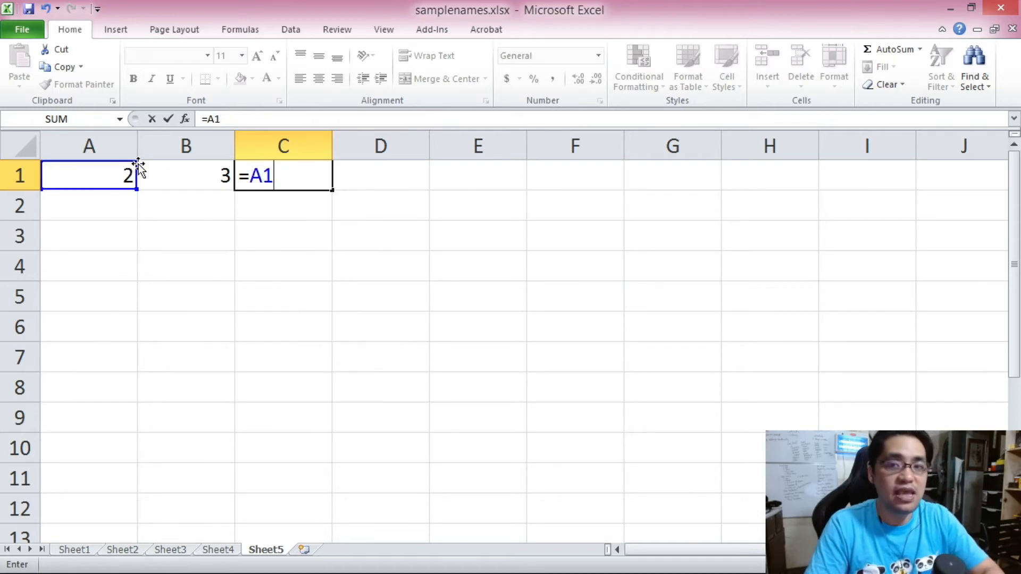
{"action": "type", "text": "+"}
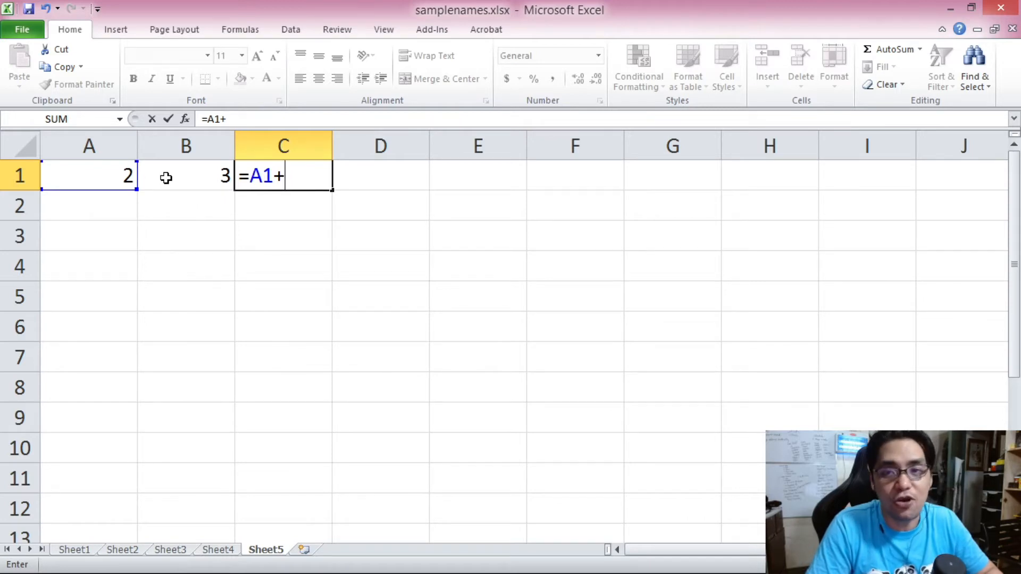
{"action": "left_click", "coordinate": [166, 178]}
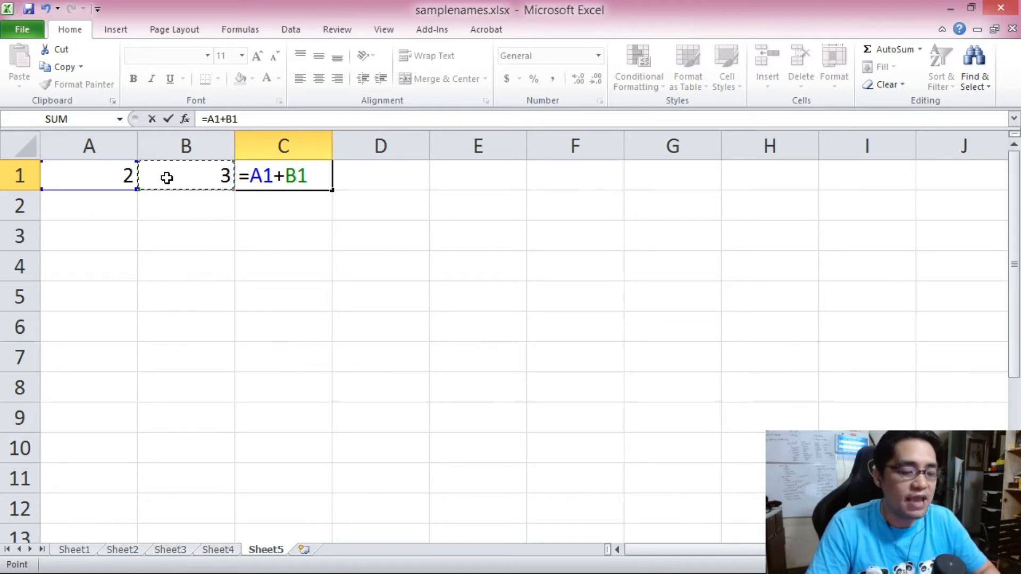
{"action": "key", "text": "Return"}
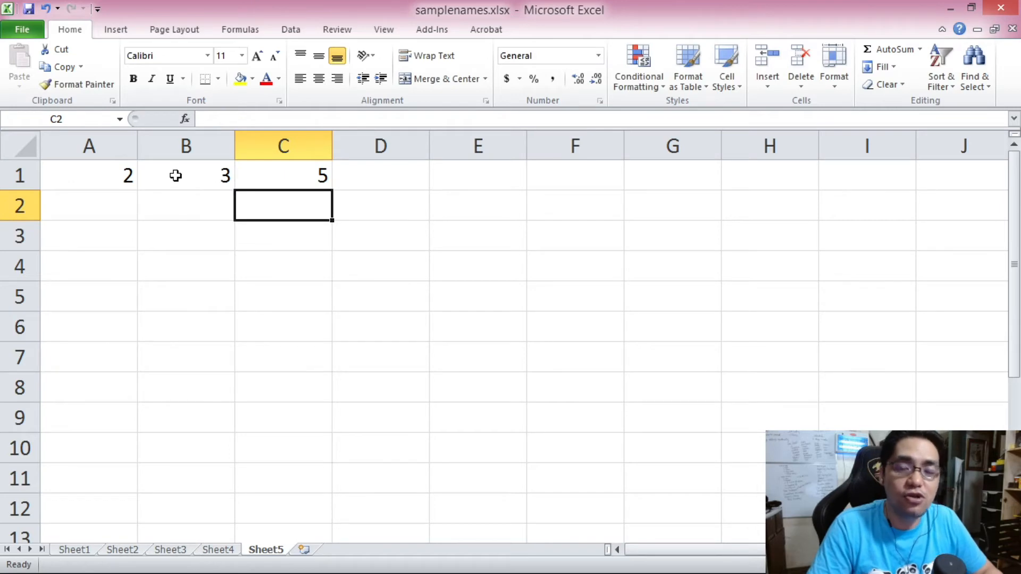
{"action": "left_click", "coordinate": [303, 171]}
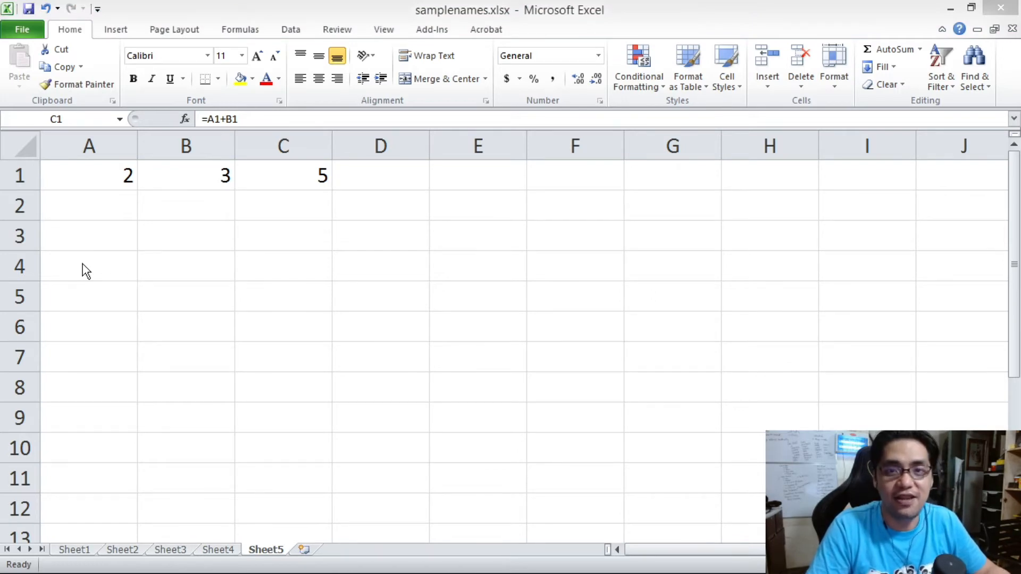
{"action": "key", "text": "F2"}
{"action": "key", "text": "Home"}
{"action": "type", "text": "="}
{"action": "left_click", "coordinate": [105, 174]}
{"action": "key", "text": "Escape"}
- Change the number in cell A1 to 41 and the number in B1 to 42
{"action": "left_click", "coordinate": [112, 175]}
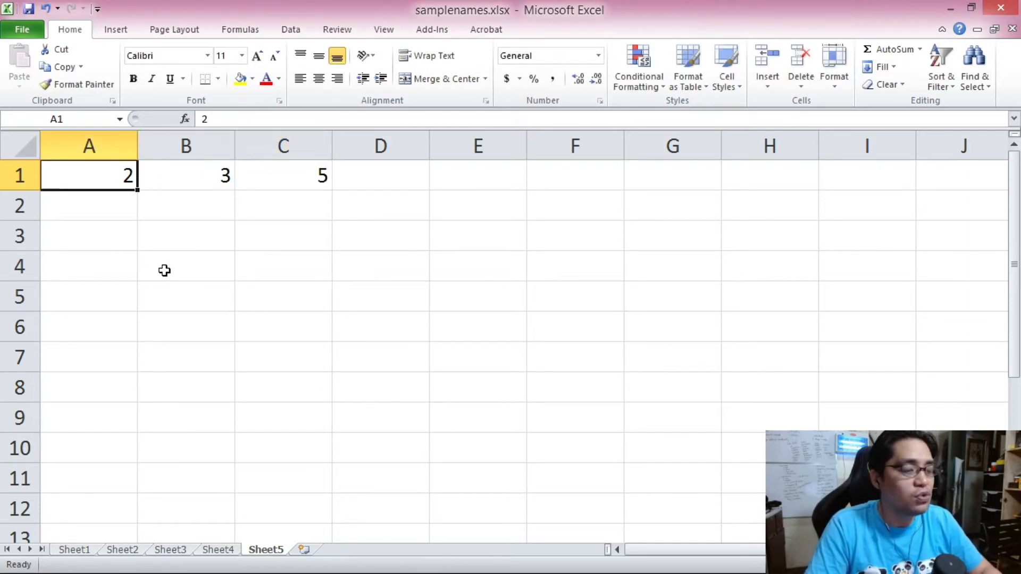
{"action": "type", "text": "41"}
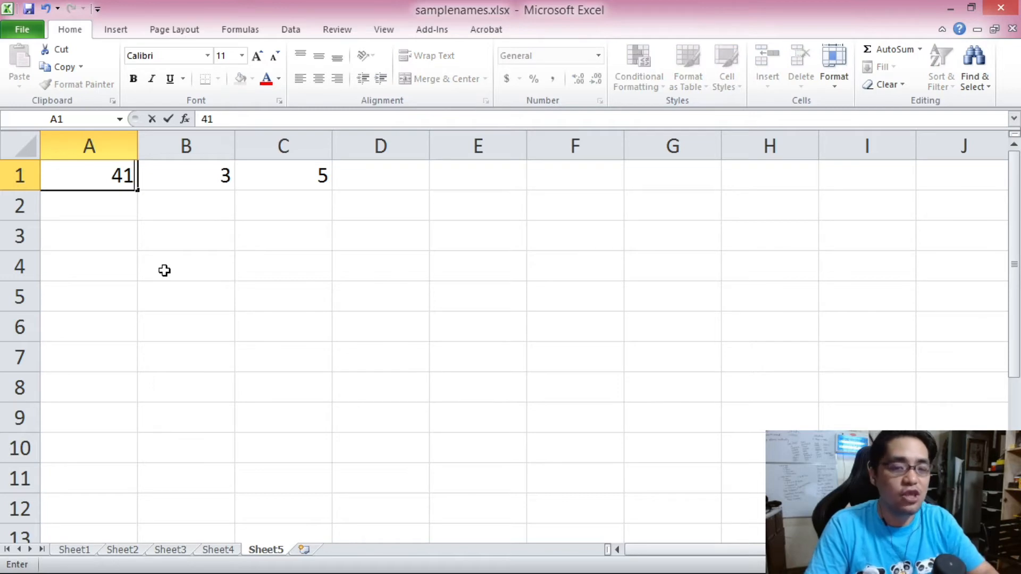
{"action": "key", "text": "Return"}
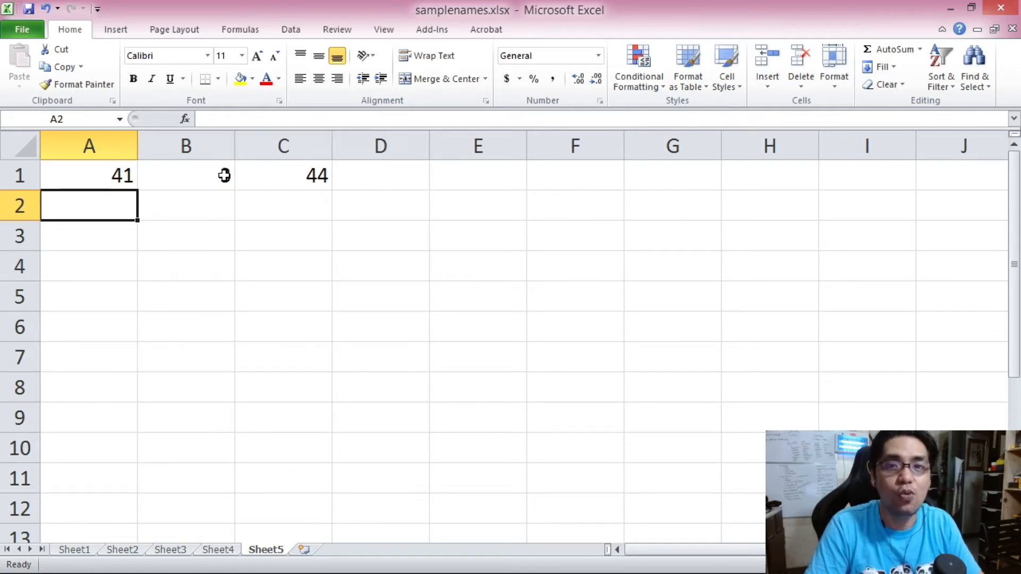
{"action": "left_click", "coordinate": [182, 175]}
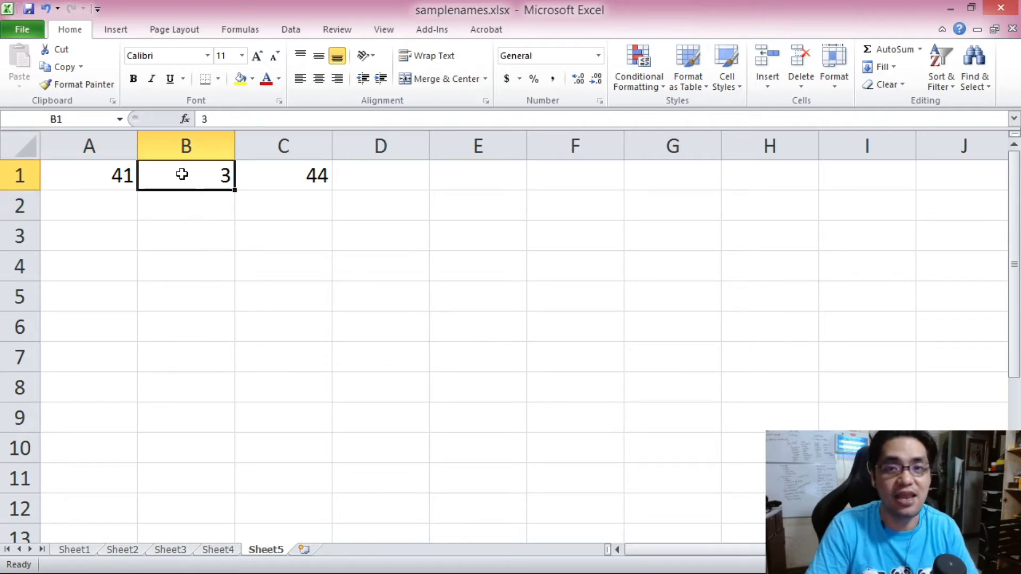
{"action": "type", "text": "42"}
{"action": "key", "text": "Tab"}
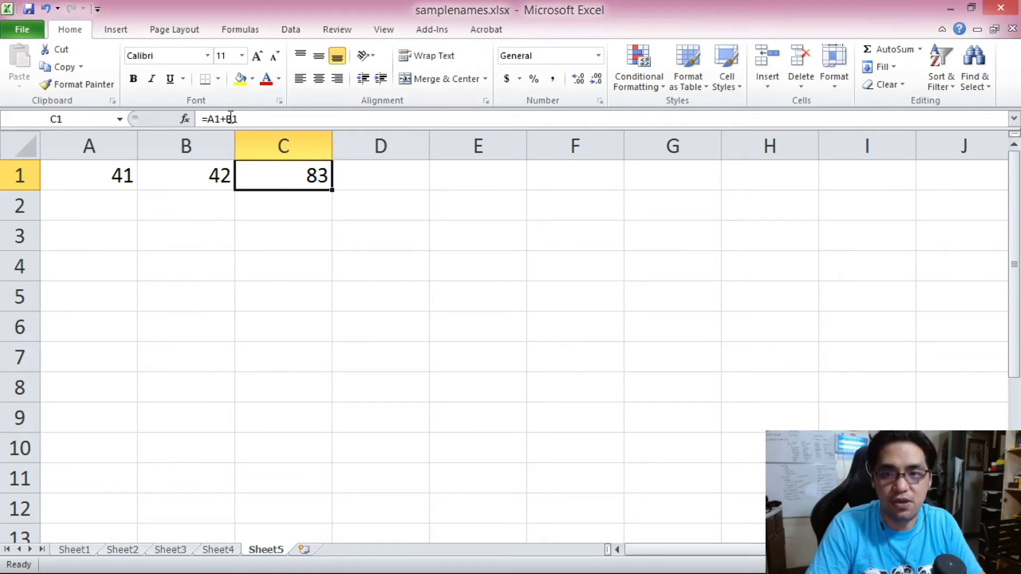
- Change C1's formula to the subtraction =A1-B1, commit it, and empty the cell again
{"action": "left_click_drag", "start_coordinate": [238, 118], "coordinate": [210, 120]}
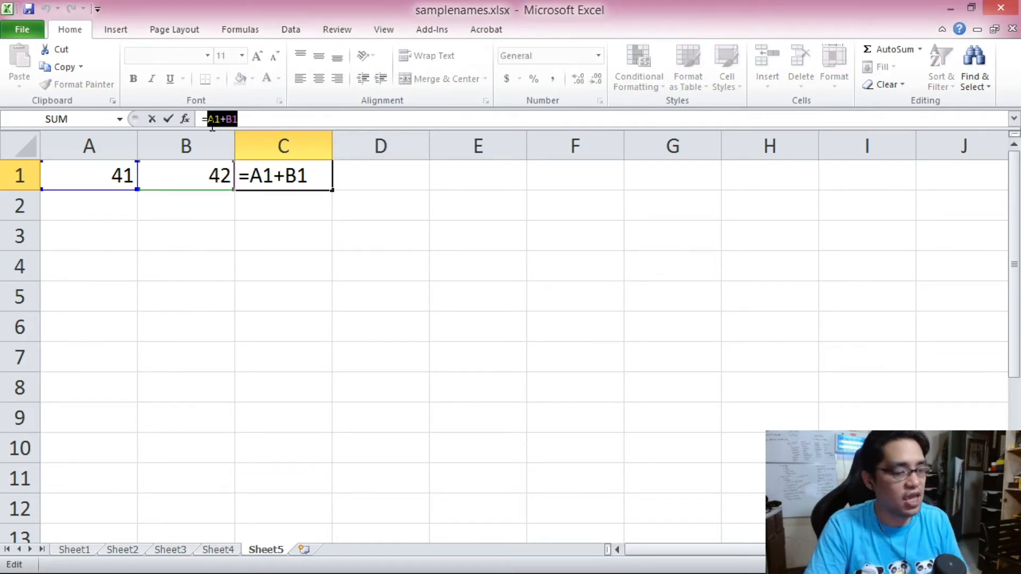
{"action": "type", "text": "A1-"}
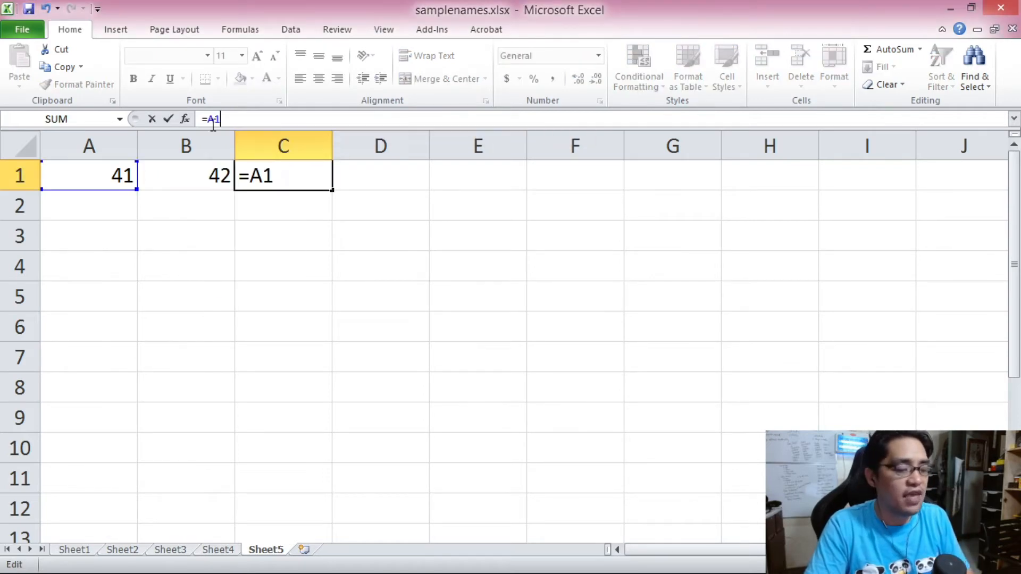
{"action": "left_click", "coordinate": [217, 175]}
{"action": "key", "text": "Return"}
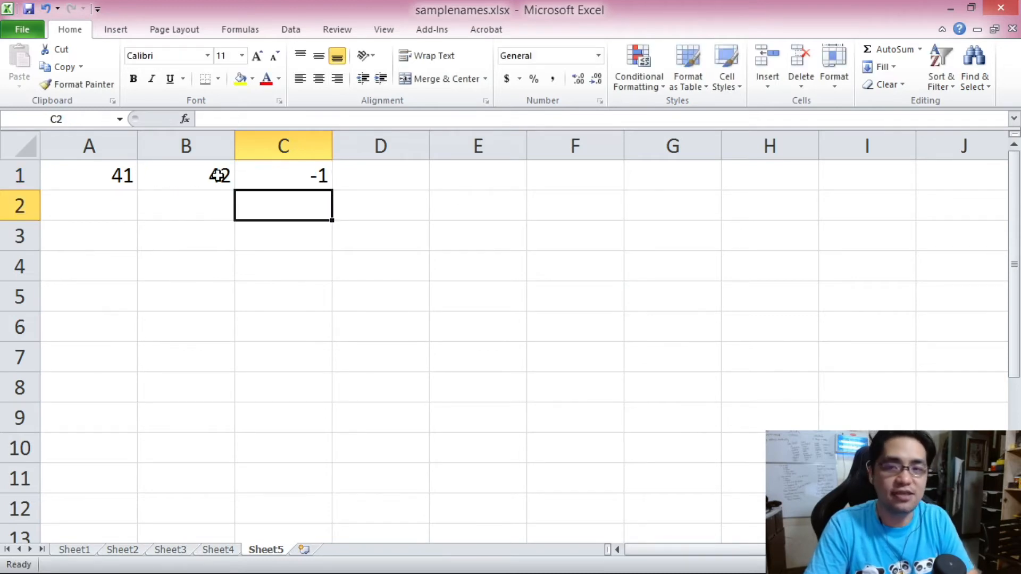
{"action": "key", "text": "ctrl+z"}
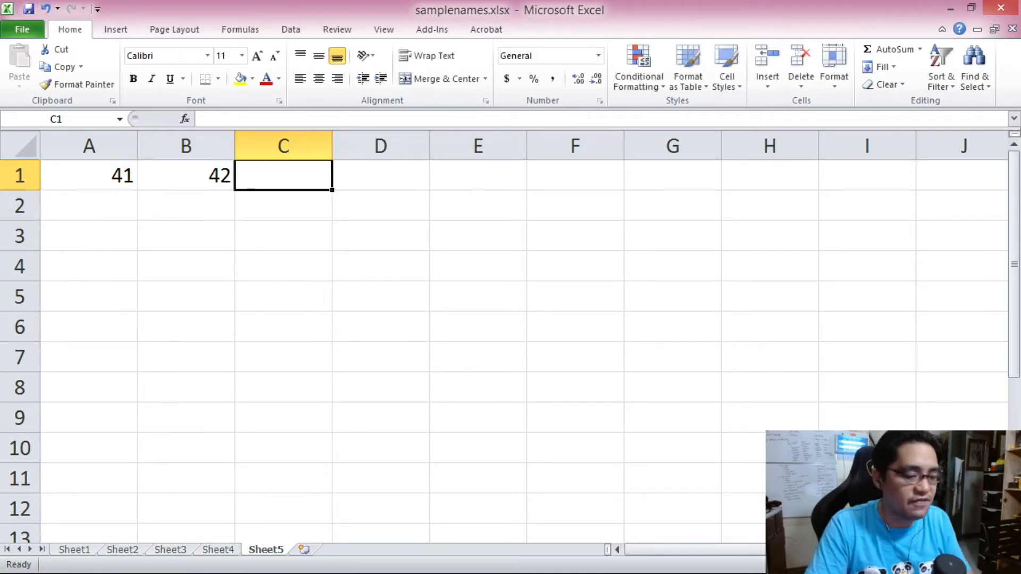
- Enter the multiplication formula =A1*B1 in cell C1 and remove it again
{"action": "type", "text": "="}
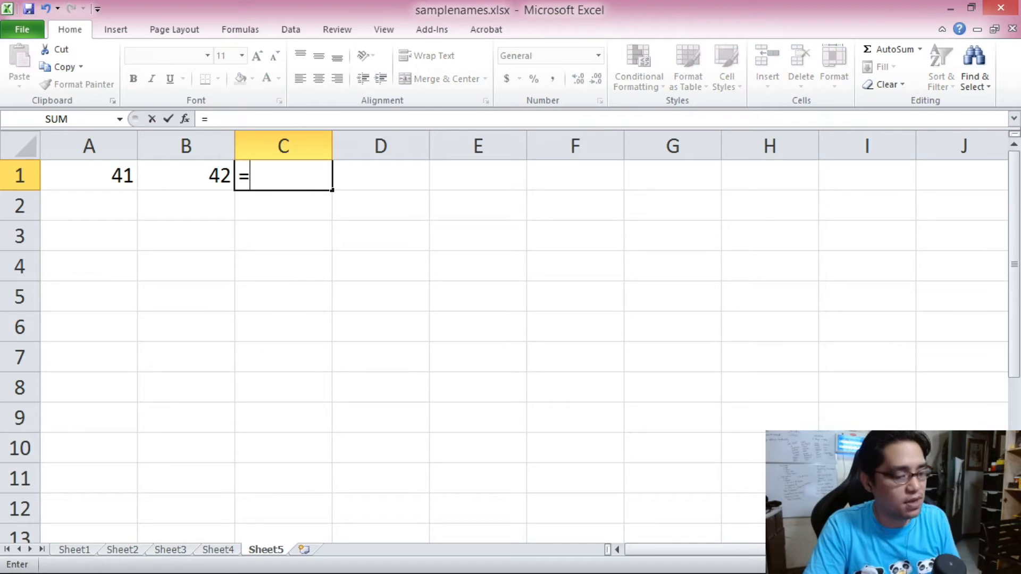
{"action": "left_click", "coordinate": [82, 175]}
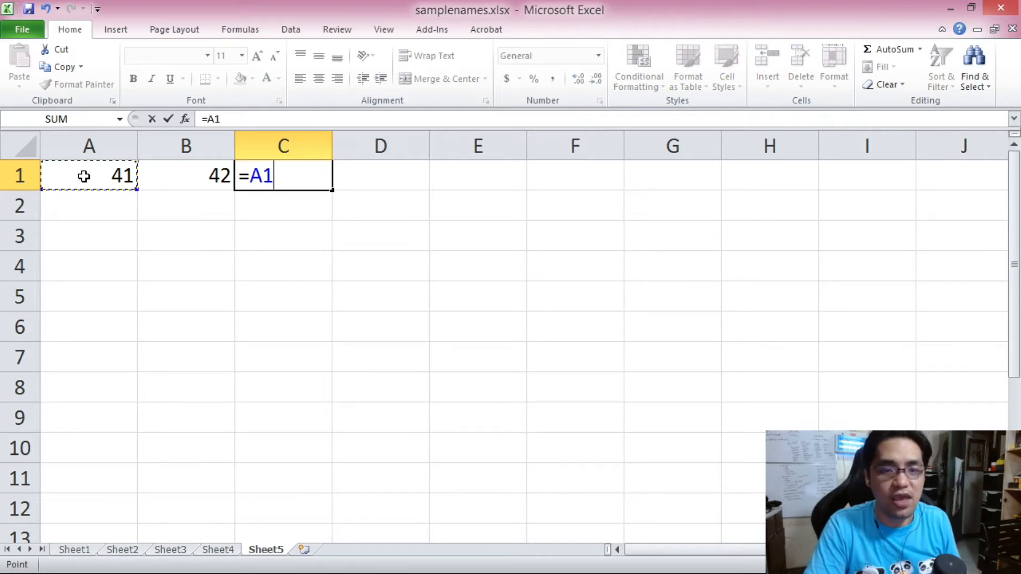
{"action": "type", "text": "*"}
{"action": "left_click", "coordinate": [163, 169]}
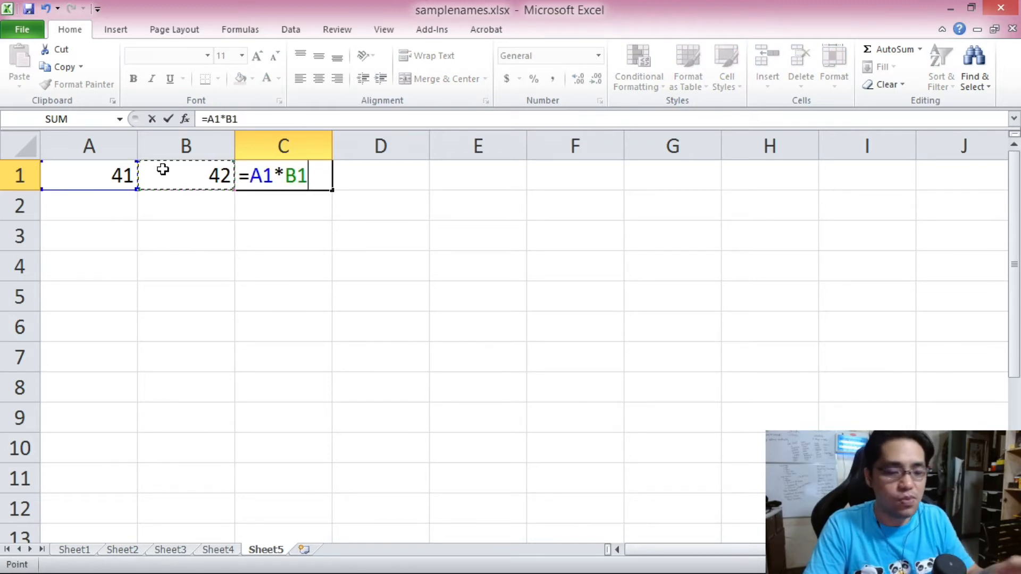
{"action": "key", "text": "Return"}
{"action": "key", "text": "ctrl+z"}
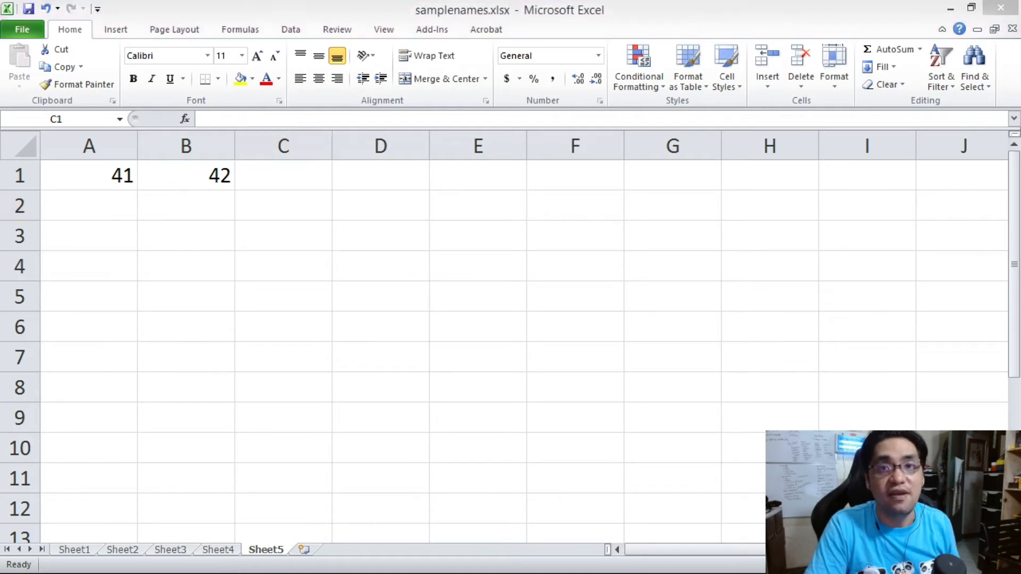
- Enter the division formula =A1/B1 in cell C1 and remove it again
{"action": "type", "text": "="}
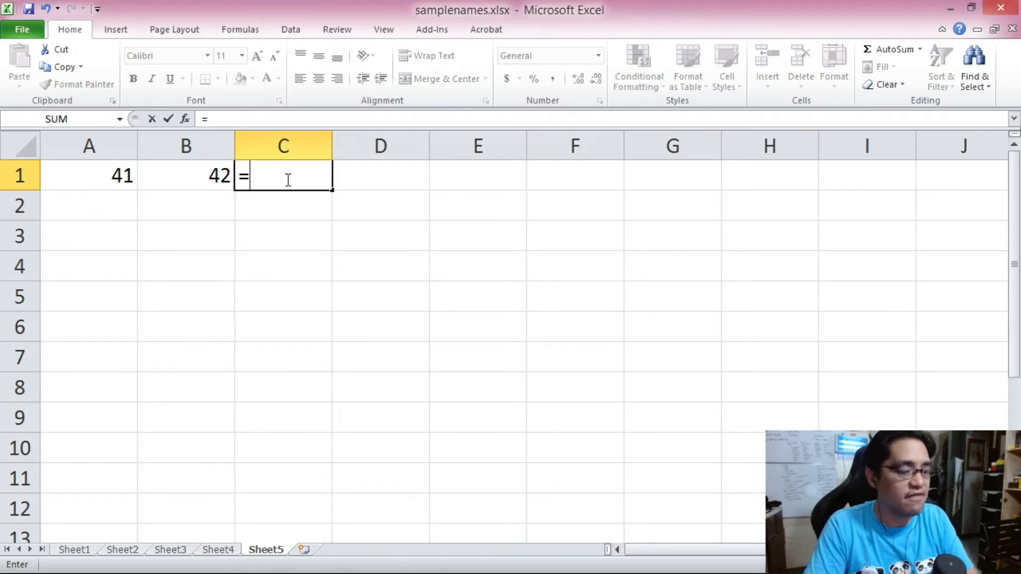
{"action": "left_click", "coordinate": [114, 176]}
{"action": "type", "text": "/"}
{"action": "left_click", "coordinate": [201, 178]}
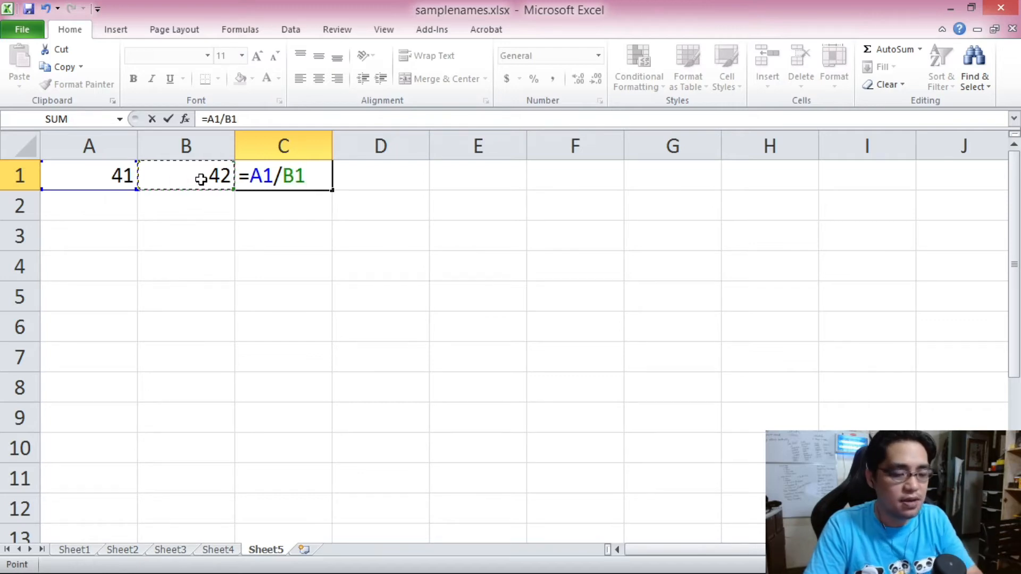
{"action": "key", "text": "Return"}
{"action": "key", "text": "ctrl+z"}
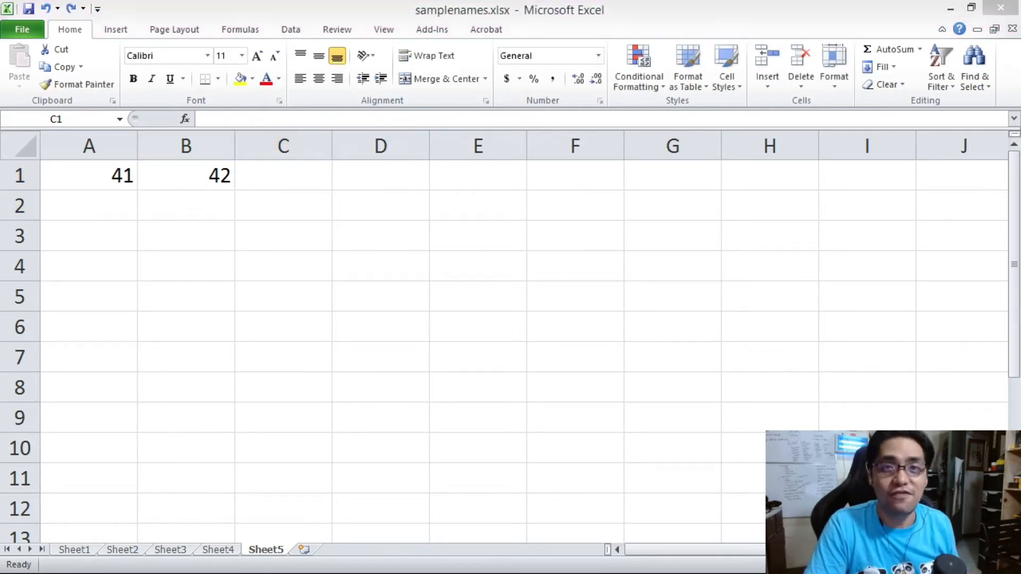
- Enter the exponent formula =A1^B1 in cell C1 and remove it again
{"action": "left_click", "coordinate": [247, 183]}
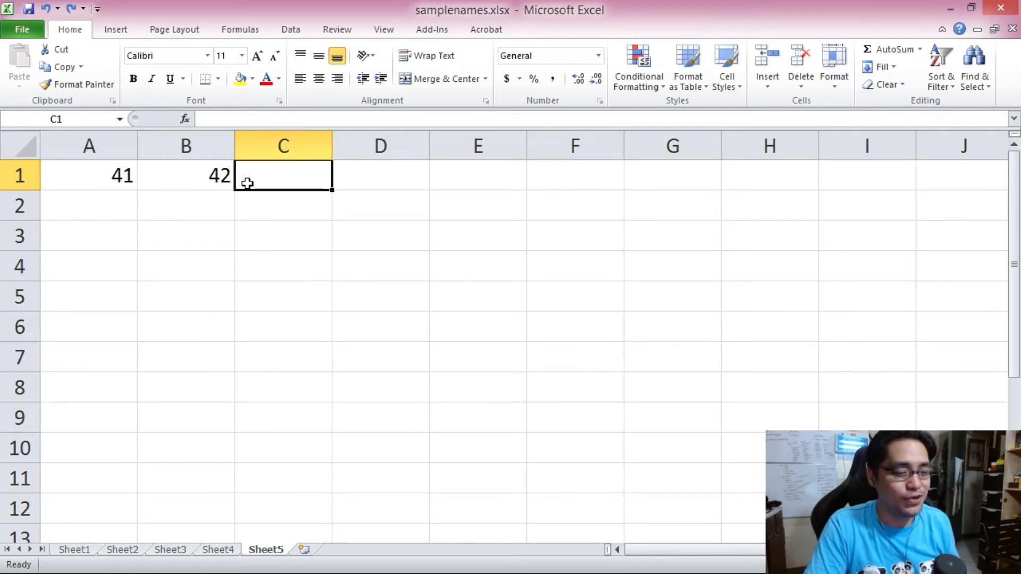
{"action": "type", "text": "="}
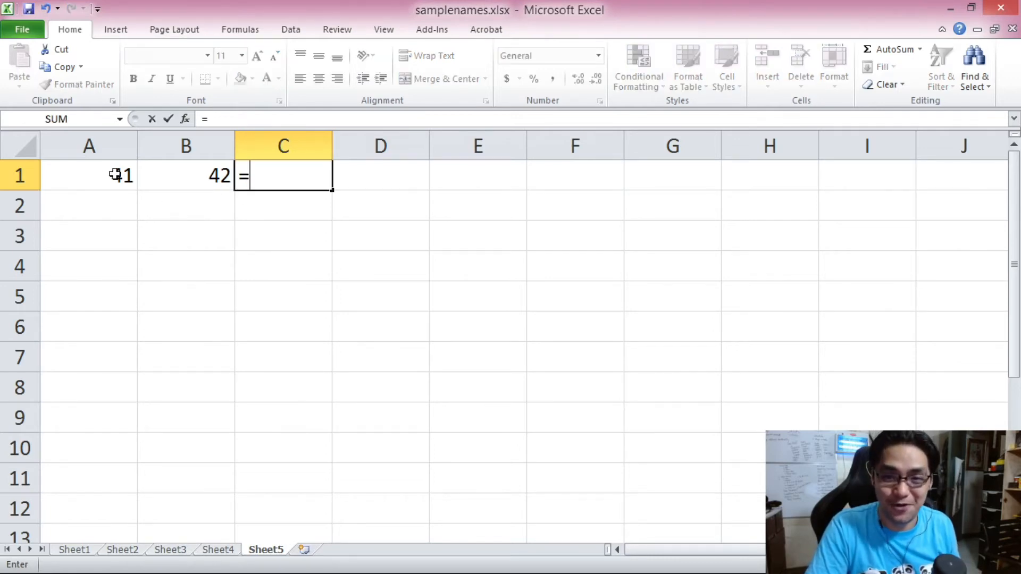
{"action": "left_click", "coordinate": [115, 175]}
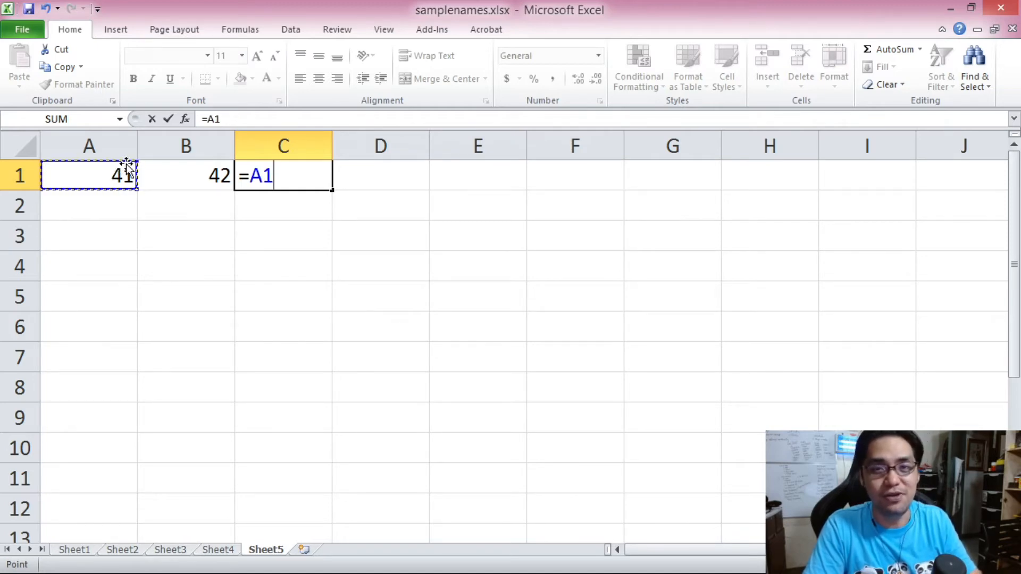
{"action": "type", "text": "^"}
{"action": "left_click", "coordinate": [156, 165]}
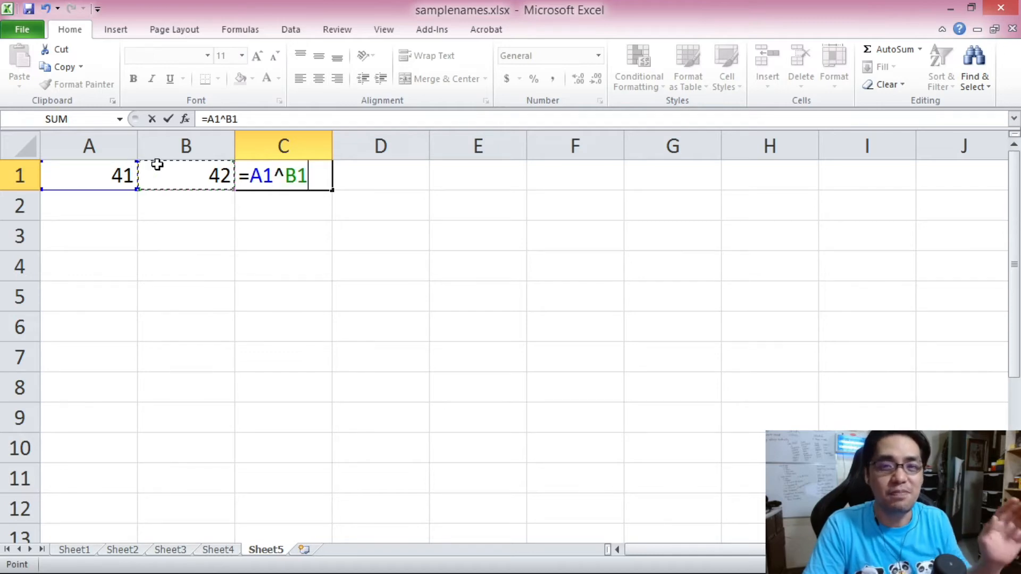
{"action": "key", "text": "Return"}
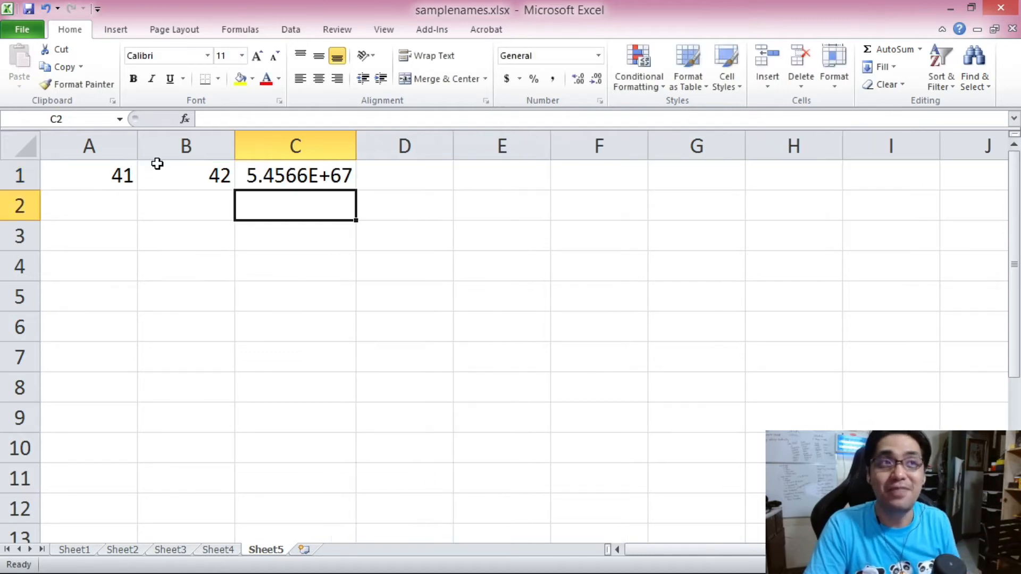
{"action": "key", "text": "ctrl+z"}
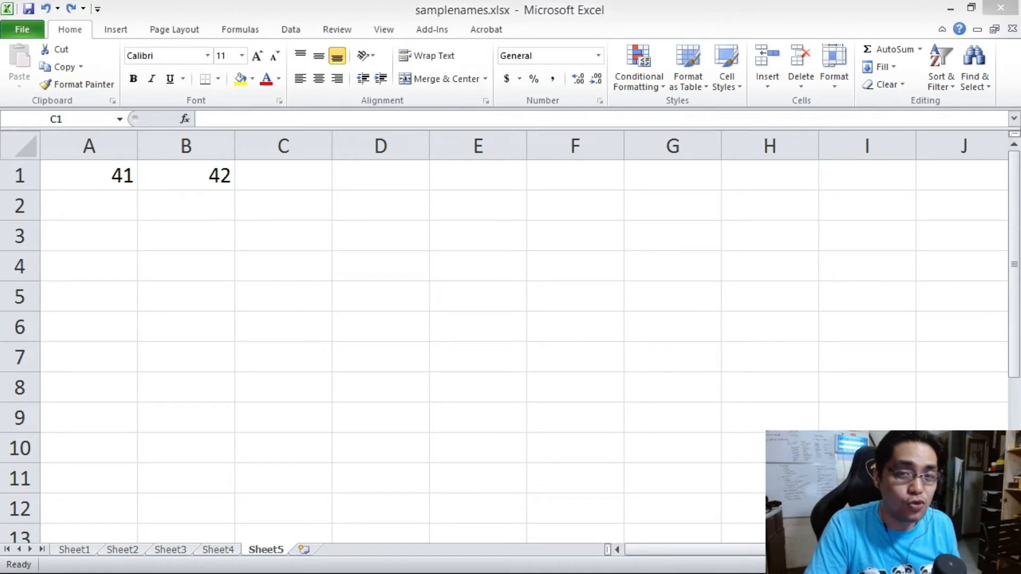
- Enter the root formula =A1^(1/B1) in cell C1
{"action": "left_click", "coordinate": [260, 210]}
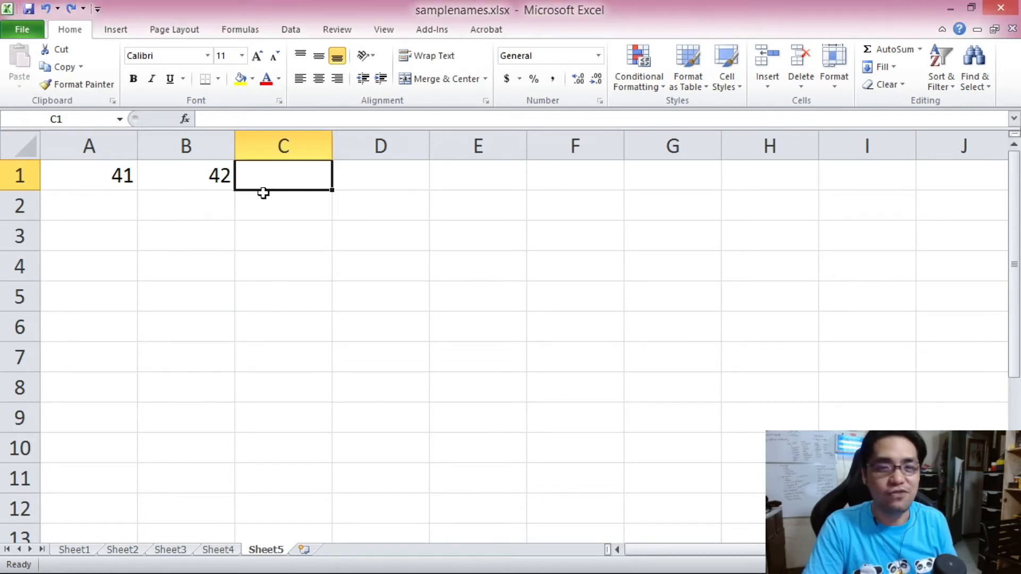
{"action": "type", "text": "="}
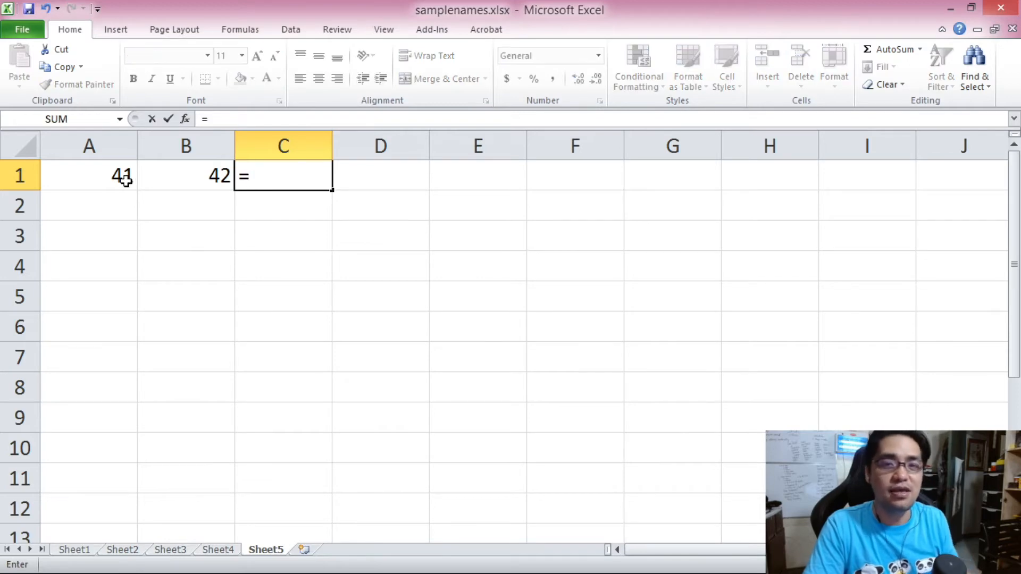
{"action": "left_click", "coordinate": [120, 177]}
{"action": "type", "text": "^"}
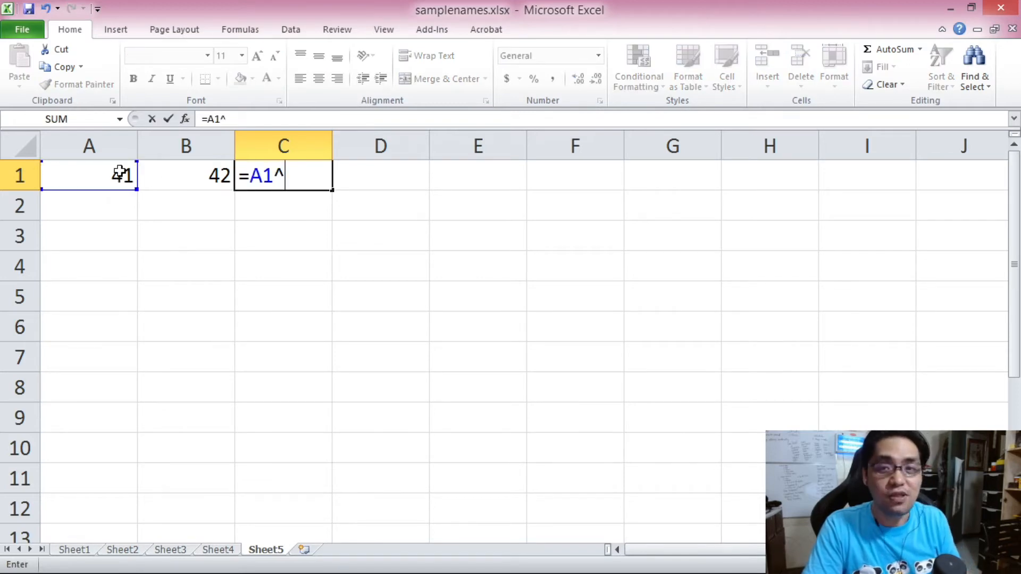
{"action": "type", "text": "("}
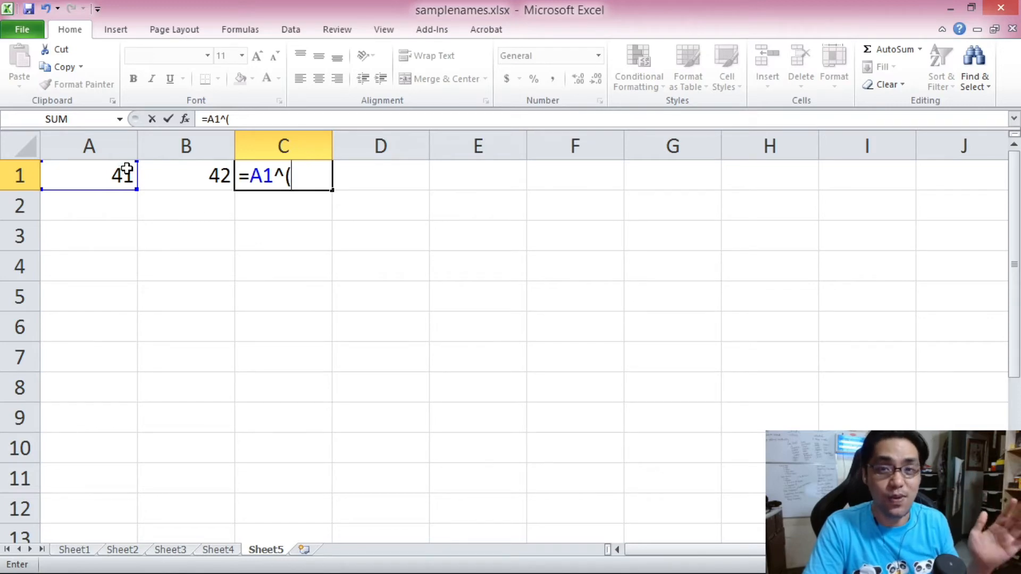
{"action": "type", "text": "1/"}
{"action": "left_click", "coordinate": [203, 169]}
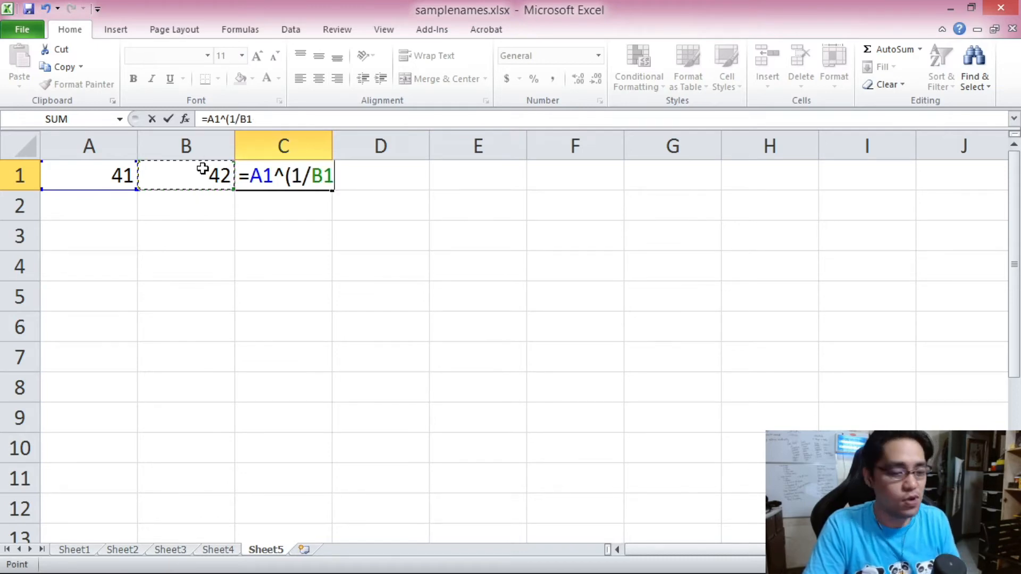
{"action": "type", "text": ")"}
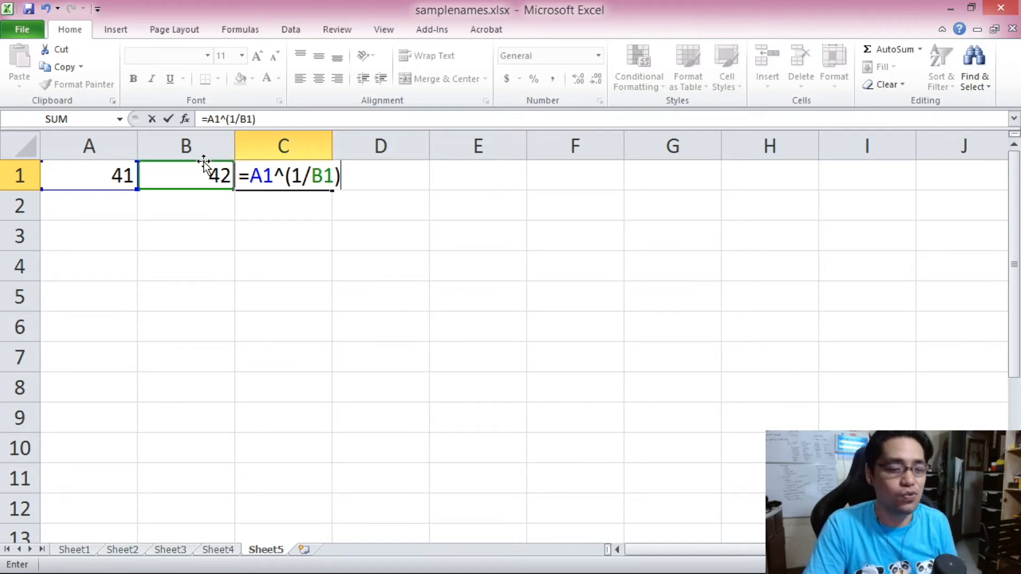
{"action": "key", "text": "Return"}
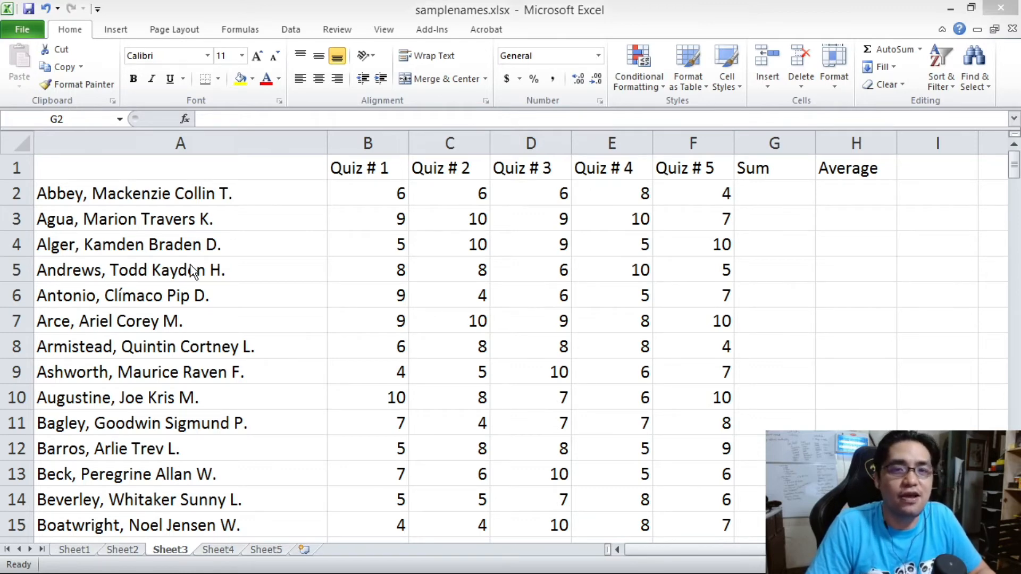
- Examine the student name list in Sheet3 and the first student's five quiz scores in B2:F2
{"action": "left_click_drag", "start_coordinate": [159, 194], "coordinate": [184, 465]}
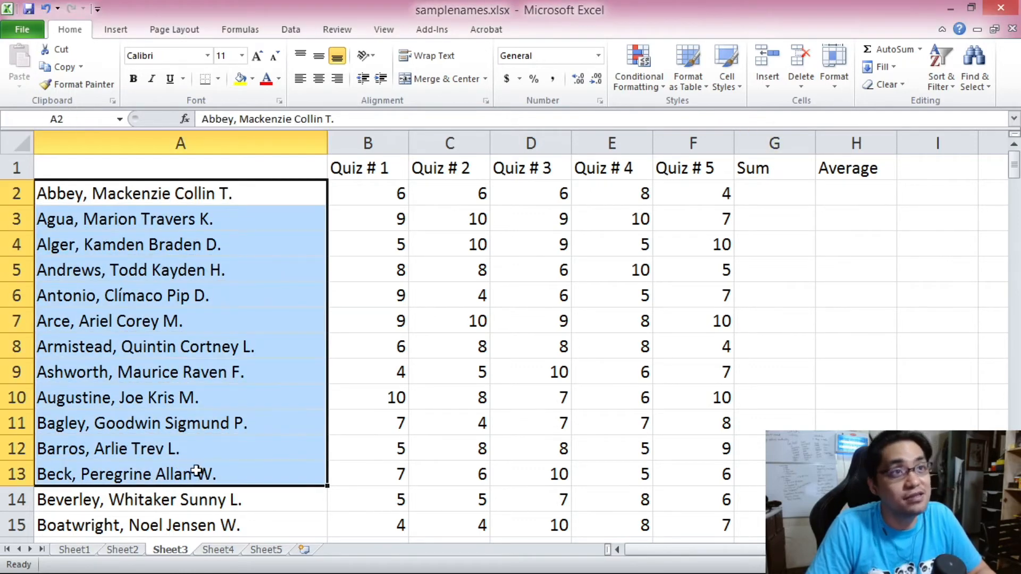
{"action": "left_click", "coordinate": [365, 194]}
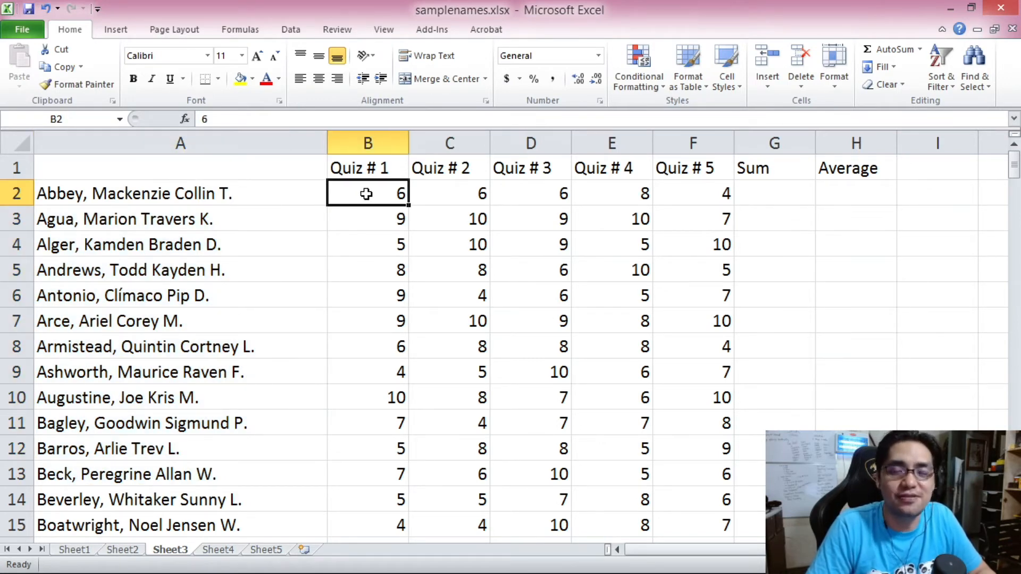
{"action": "key", "text": "Right"}
{"action": "key", "text": "Right"}
{"action": "key", "text": "Right"}
{"action": "key", "text": "Right"}
{"action": "key", "text": "Right"}
{"action": "left_click_drag", "start_coordinate": [356, 193], "coordinate": [716, 187]}
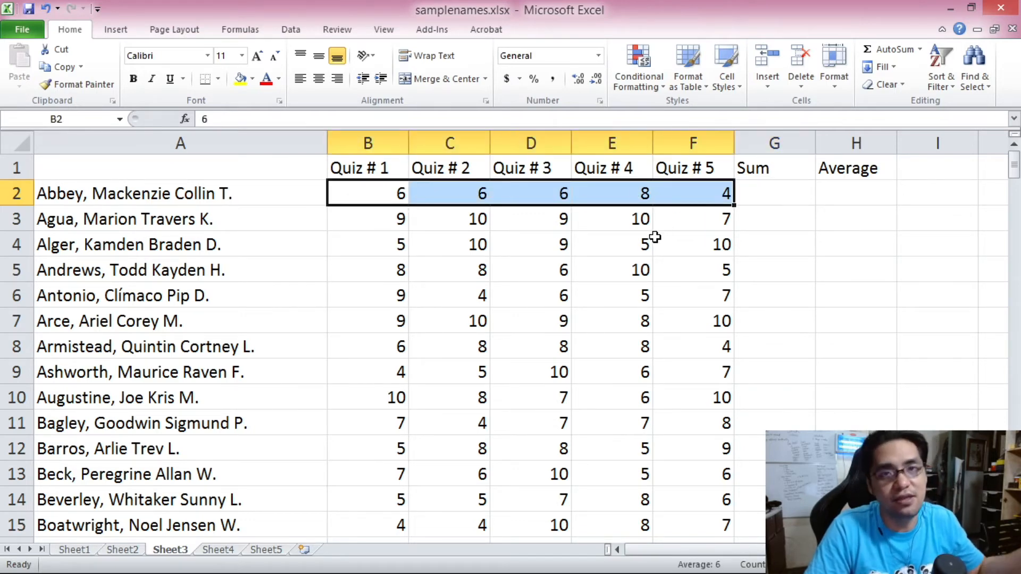
- Enter the sum formula =B2+C2+D2+E2+F2 in cell G2 for the first student's quizzes
{"action": "left_click", "coordinate": [782, 203]}
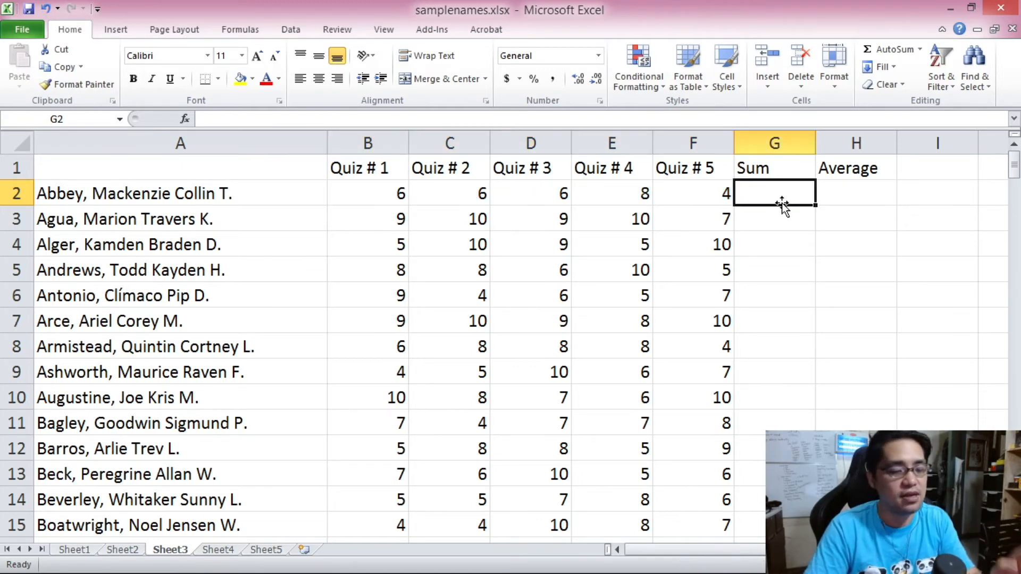
{"action": "type", "text": "="}
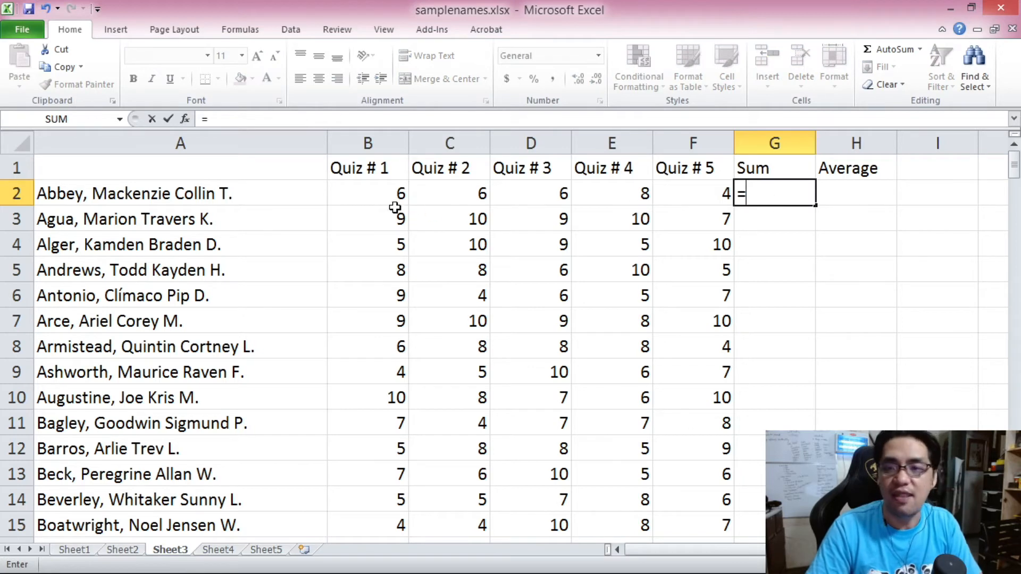
{"action": "left_click", "coordinate": [379, 199]}
{"action": "type", "text": "+"}
{"action": "left_click", "coordinate": [449, 189]}
{"action": "type", "text": "+"}
{"action": "left_click", "coordinate": [520, 187]}
{"action": "type", "text": "+"}
{"action": "left_click", "coordinate": [640, 192]}
{"action": "type", "text": "+"}
{"action": "left_click", "coordinate": [689, 190]}
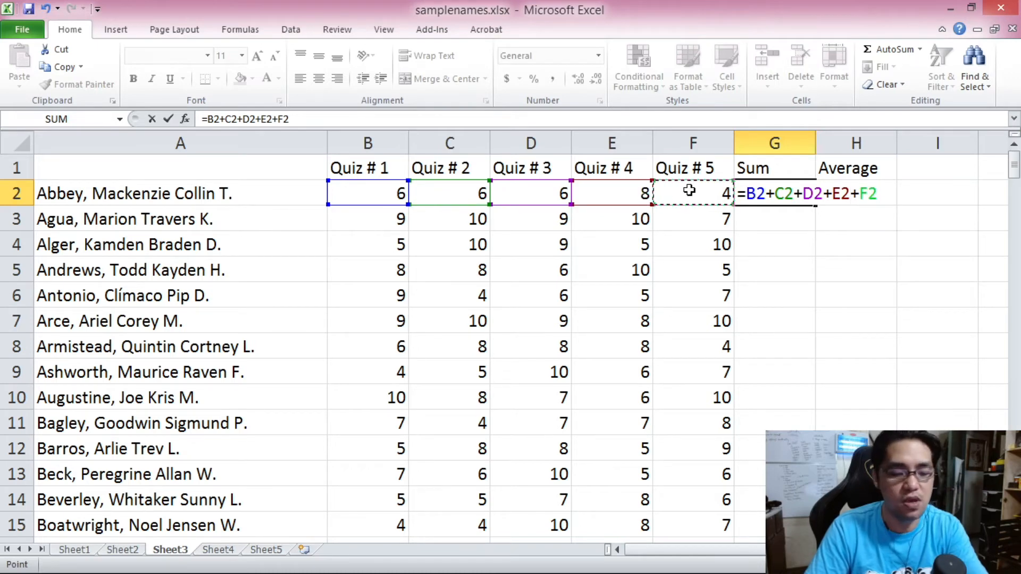
{"action": "key", "text": "Return"}
- Review the first student's sum against the quiz scores, and look over the second student's scores in row 3
{"action": "left_click", "coordinate": [759, 198]}
{"action": "left_click_drag", "start_coordinate": [382, 192], "coordinate": [687, 190]}
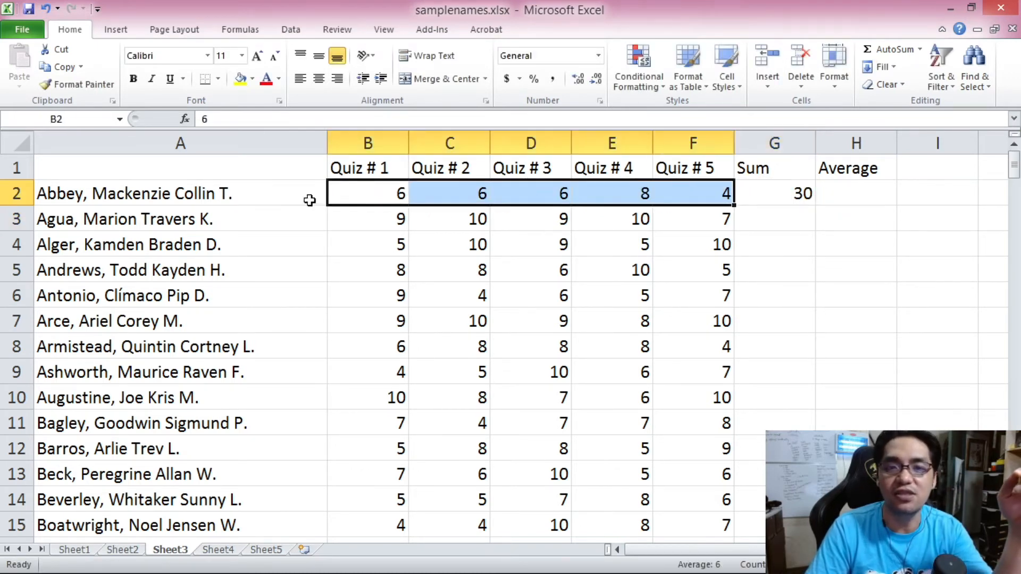
{"action": "left_click", "coordinate": [218, 189]}
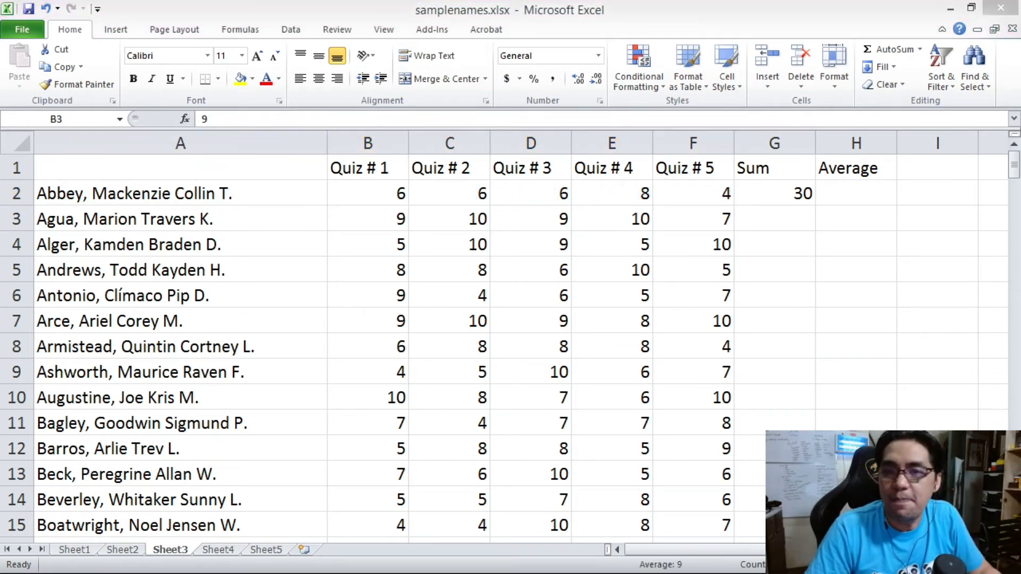
{"action": "left_click", "coordinate": [341, 227]}
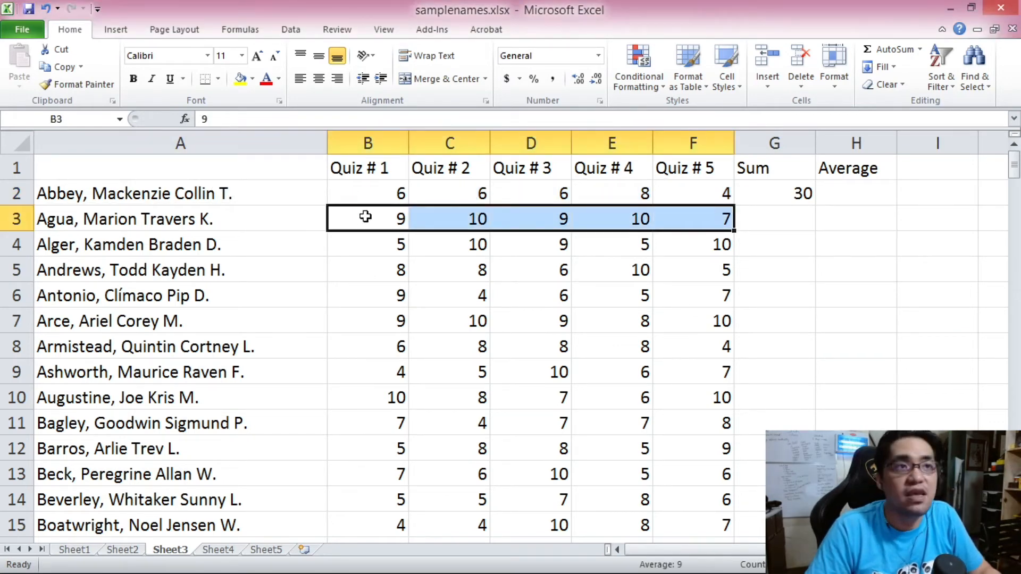
{"action": "left_click", "coordinate": [786, 198]}
{"action": "left_click", "coordinate": [778, 237]}
{"action": "left_click", "coordinate": [770, 222]}
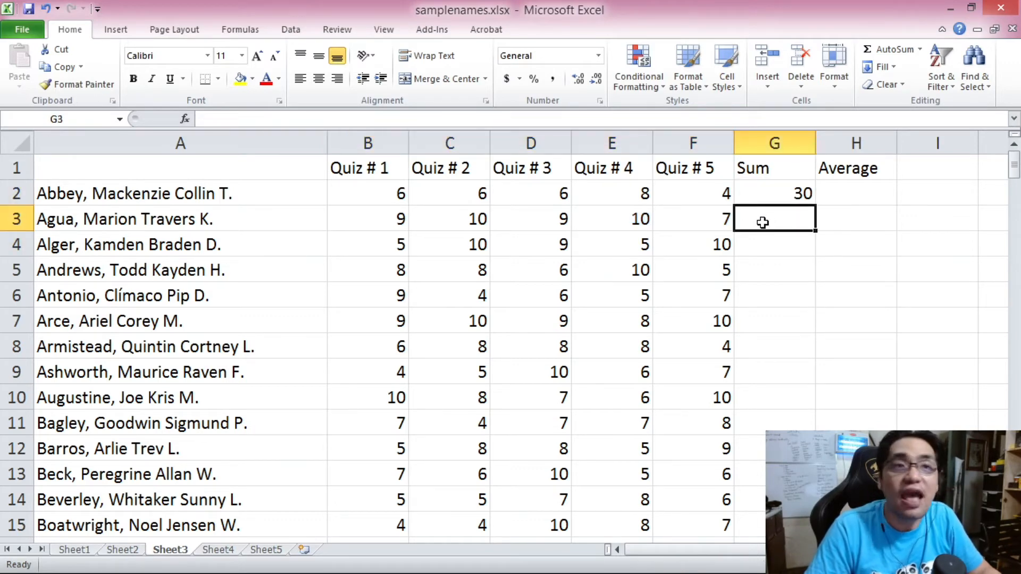
{"action": "left_click", "coordinate": [376, 223]}
{"action": "left_click", "coordinate": [425, 221]}
{"action": "left_click", "coordinate": [599, 228]}
- Enter the sum formula =B3+C3+D3+E3+F3 in cell G3 for the second student's quizzes
{"action": "left_click", "coordinate": [763, 216]}
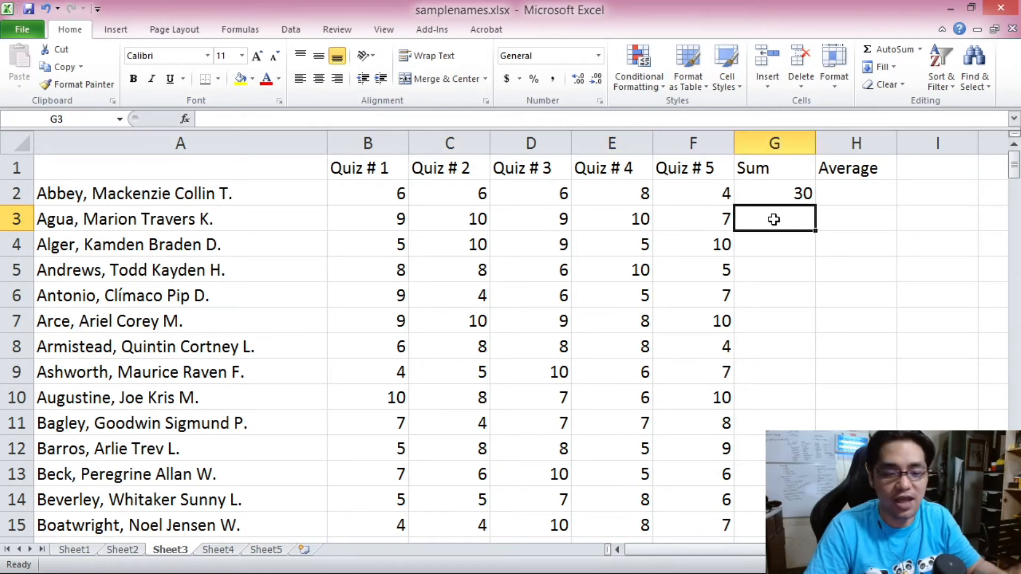
{"action": "type", "text": "="}
{"action": "left_click", "coordinate": [348, 218]}
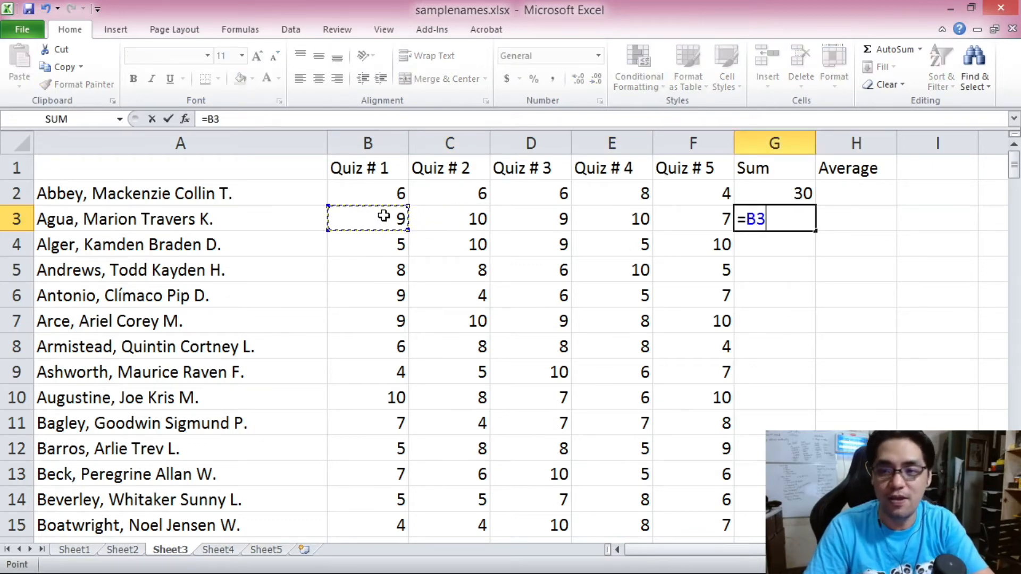
{"action": "type", "text": "+"}
{"action": "left_click", "coordinate": [426, 219]}
{"action": "type", "text": "+"}
{"action": "left_click", "coordinate": [554, 223]}
{"action": "type", "text": "+"}
{"action": "left_click", "coordinate": [631, 224]}
{"action": "type", "text": "+"}
{"action": "left_click", "coordinate": [698, 213]}
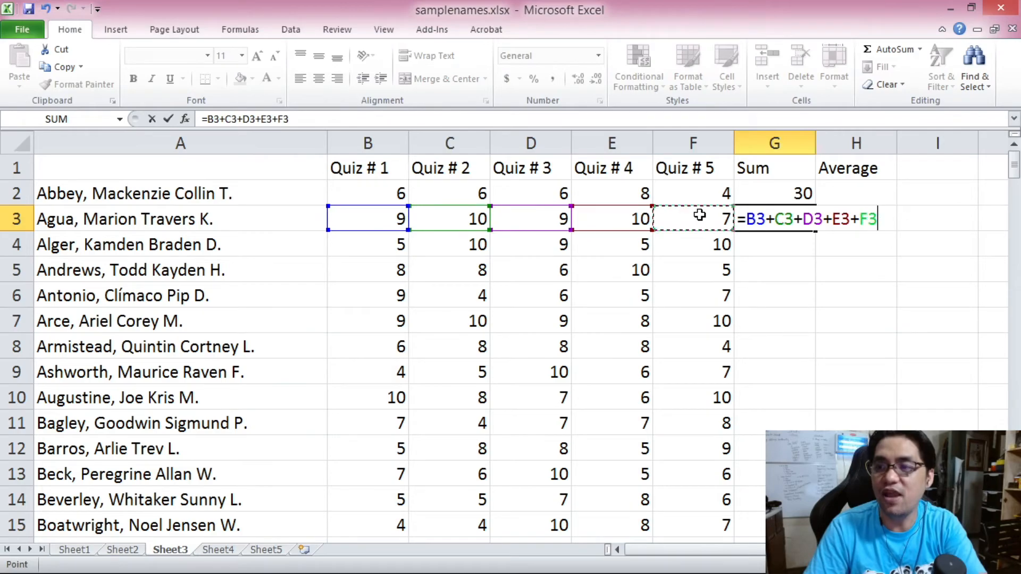
{"action": "key", "text": "Return"}
- Copy the sum formula from G3 into G4 for the third student
{"action": "mouse_move", "coordinate": [1016, 166]}
{"action": "left_mouse_down"}
{"action": "mouse_move", "coordinate": [1005, 457]}
{"action": "mouse_move", "coordinate": [991, 167]}
{"action": "mouse_move", "coordinate": [1013, 162]}
{"action": "left_mouse_up"}
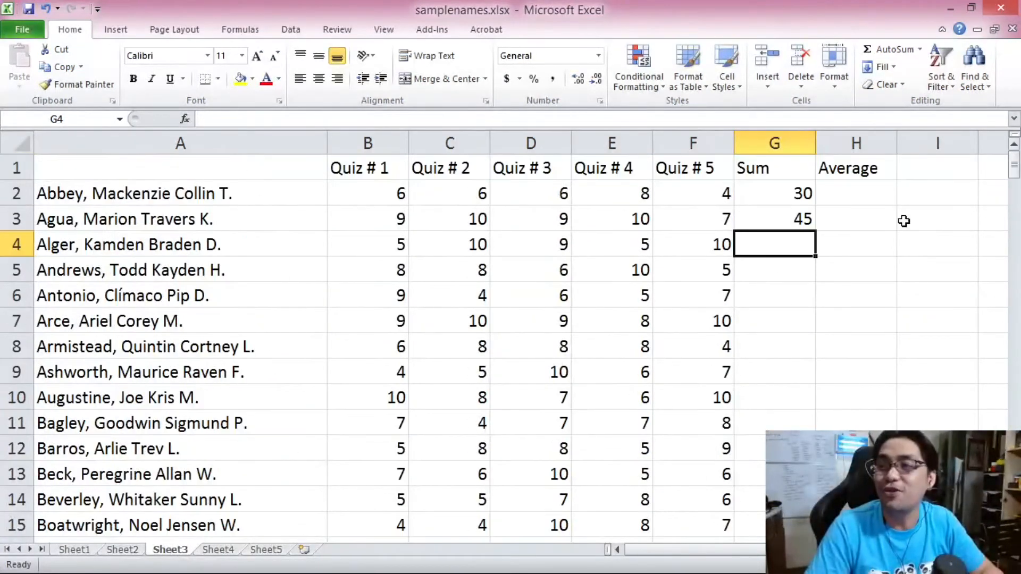
{"action": "left_click", "coordinate": [795, 222]}
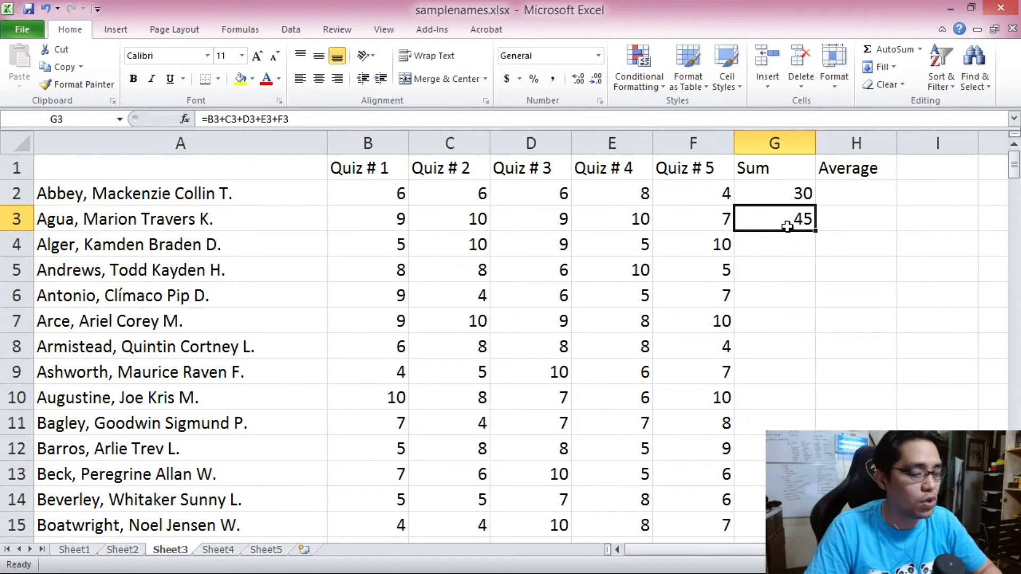
{"action": "key", "text": "ctrl+c"}
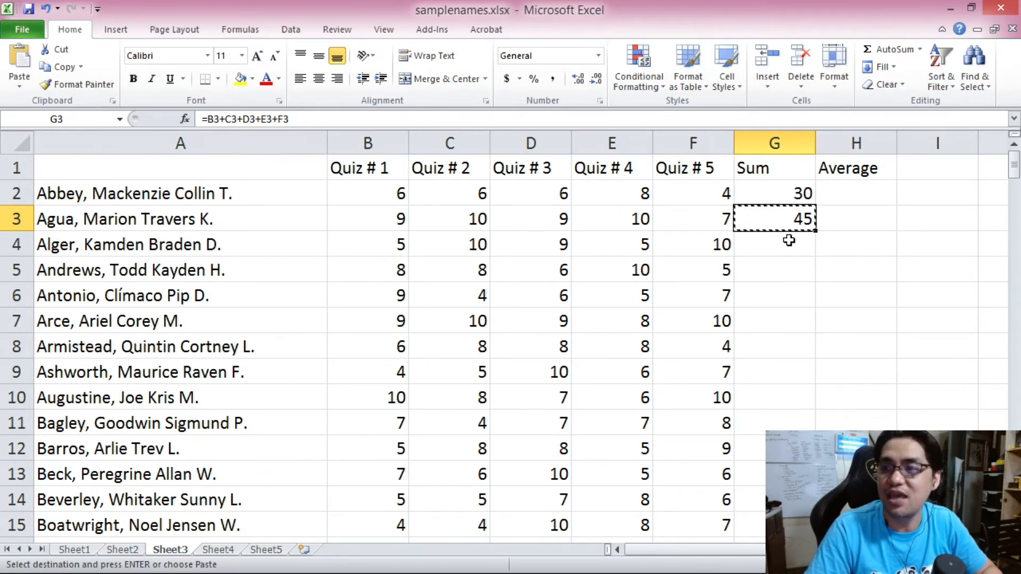
{"action": "left_click", "coordinate": [788, 243]}
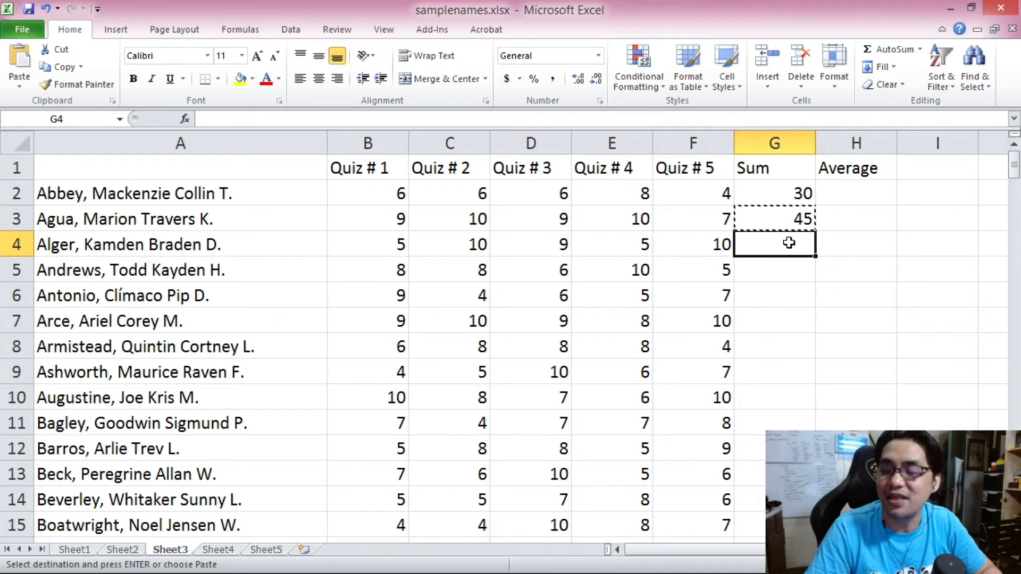
{"action": "key", "text": "ctrl+v"}
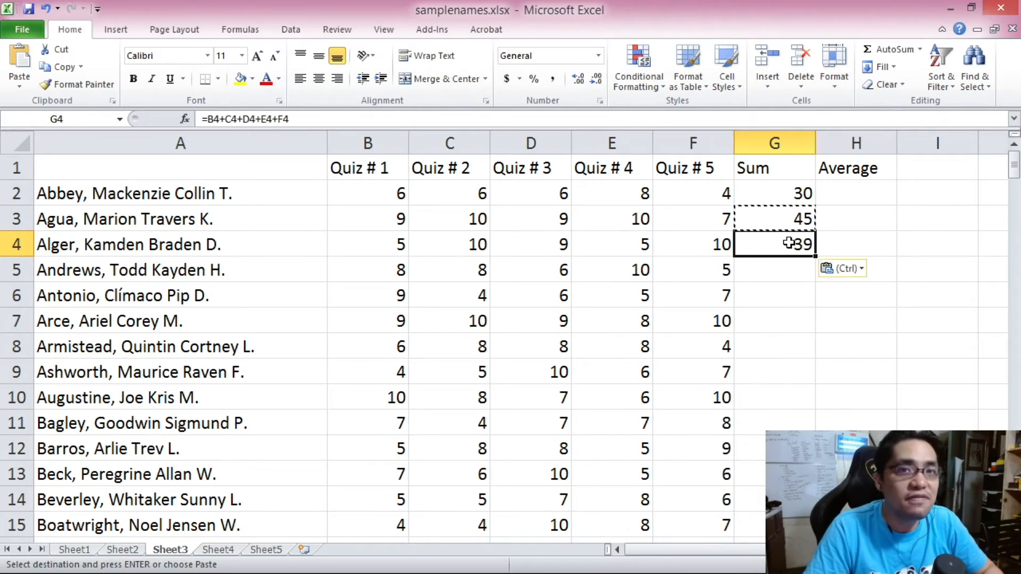
- Compare the formulas in G3 and G4 and check which quiz cells each one references
{"action": "left_click", "coordinate": [787, 216]}
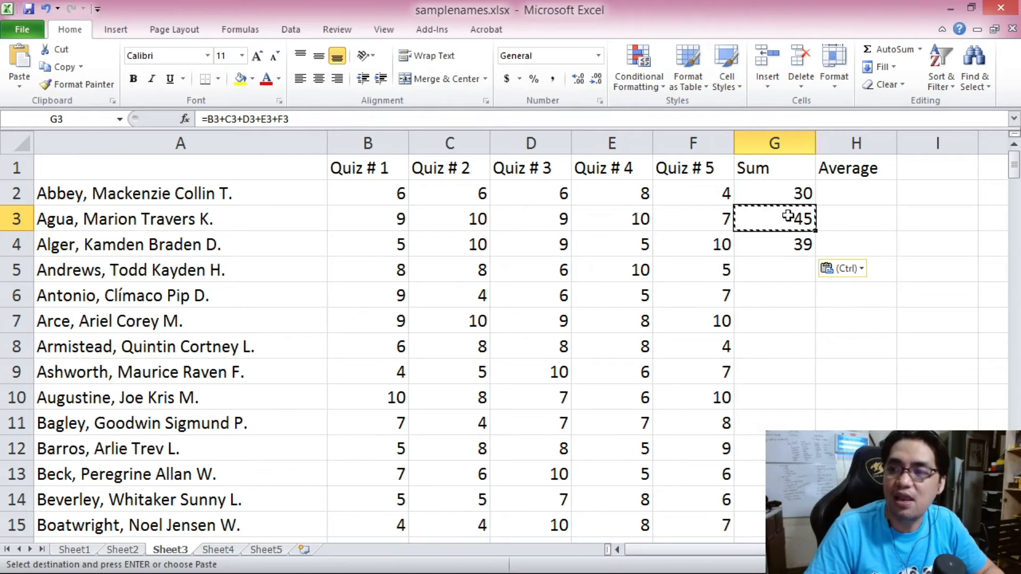
{"action": "left_click", "coordinate": [798, 239]}
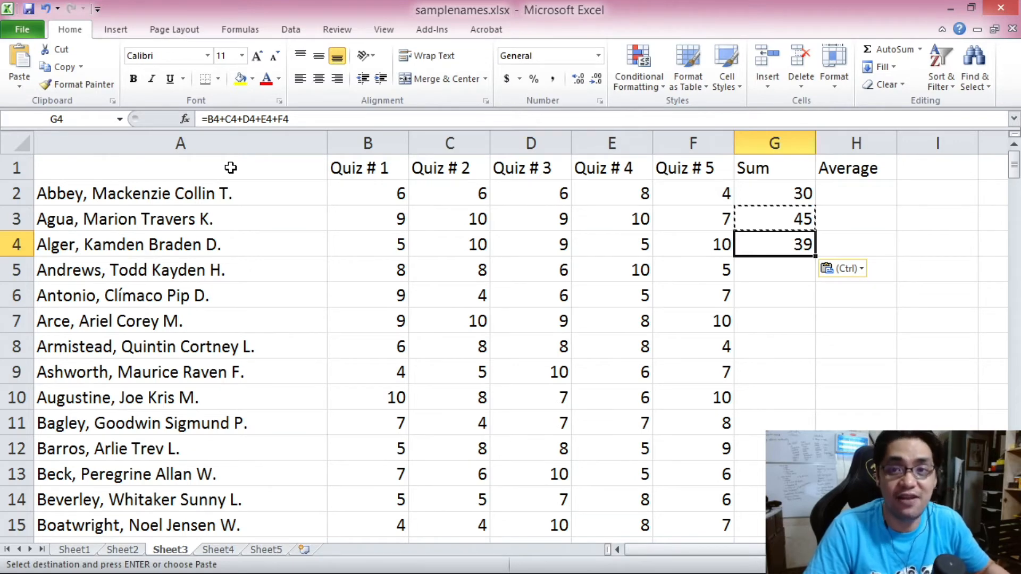
{"action": "left_click", "coordinate": [778, 209]}
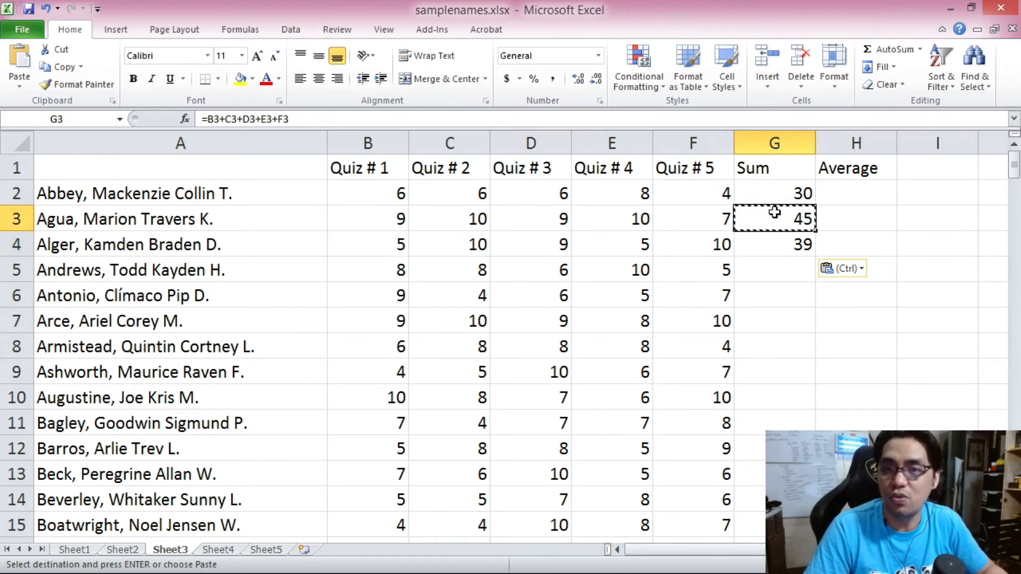
{"action": "left_click", "coordinate": [335, 125]}
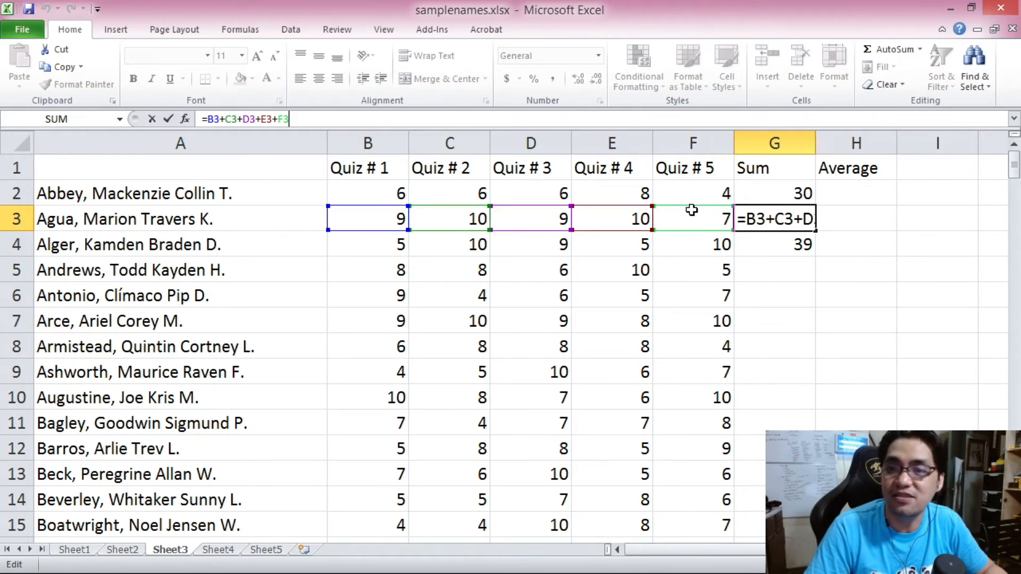
{"action": "left_click", "coordinate": [782, 218]}
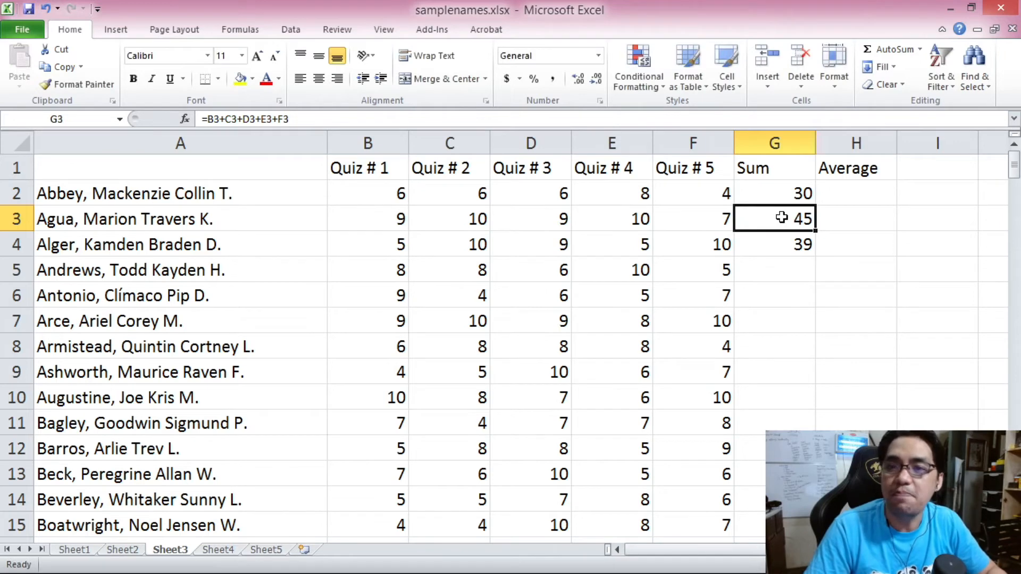
{"action": "left_click_drag", "start_coordinate": [781, 217], "coordinate": [784, 240]}
{"action": "left_click", "coordinate": [784, 242]}
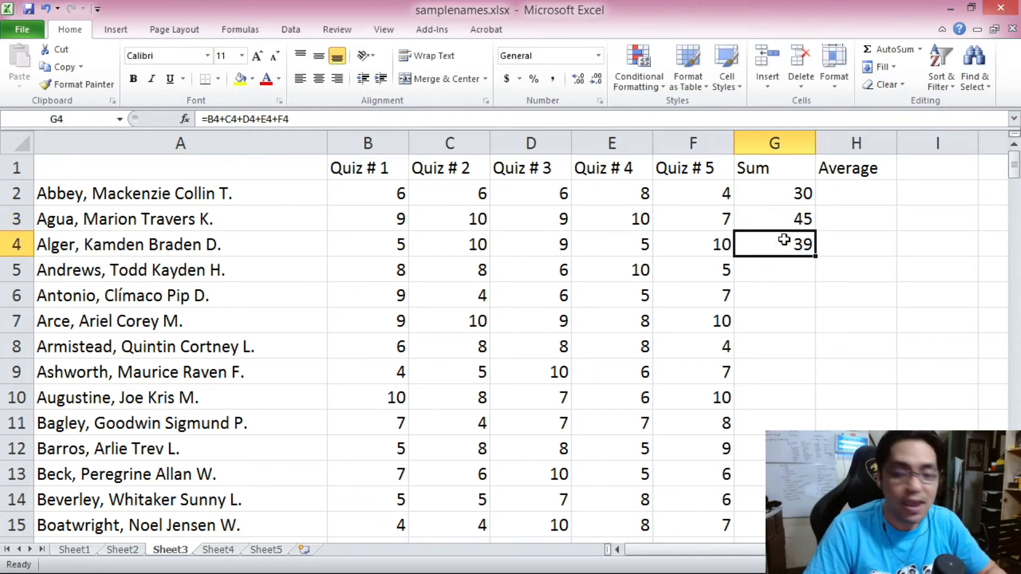
{"action": "left_click", "coordinate": [326, 119]}
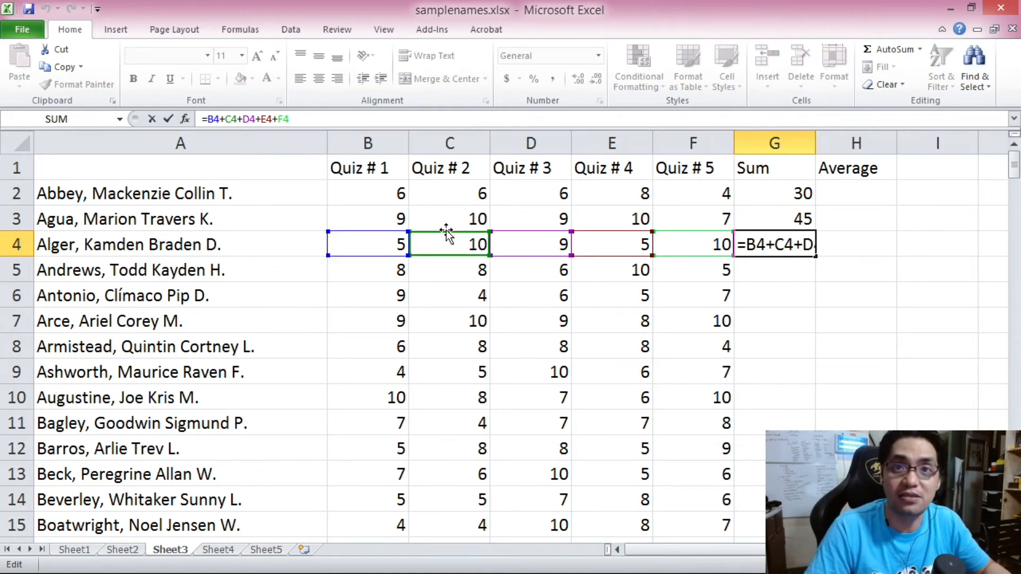
{"action": "key", "text": "Return"}
- Copy the sum formula from G4 down the Sum column through row 201 for all remaining students
{"action": "left_click", "coordinate": [771, 239]}
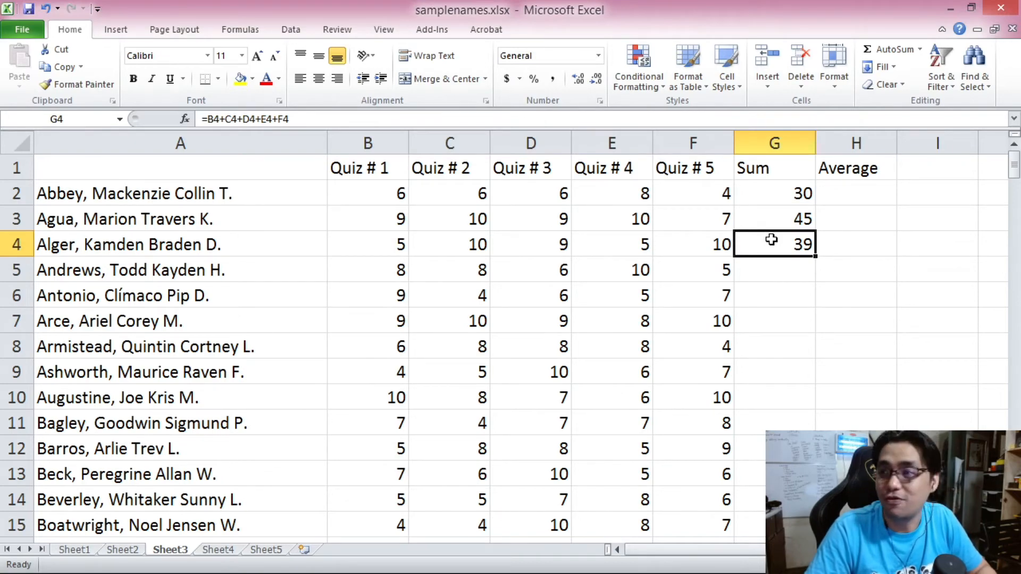
{"action": "key", "text": "ctrl+c"}
{"action": "left_click_drag", "start_coordinate": [1014, 167], "coordinate": [1014, 195]}
{"action": "left_click", "coordinate": [752, 525], "text": "shift"}
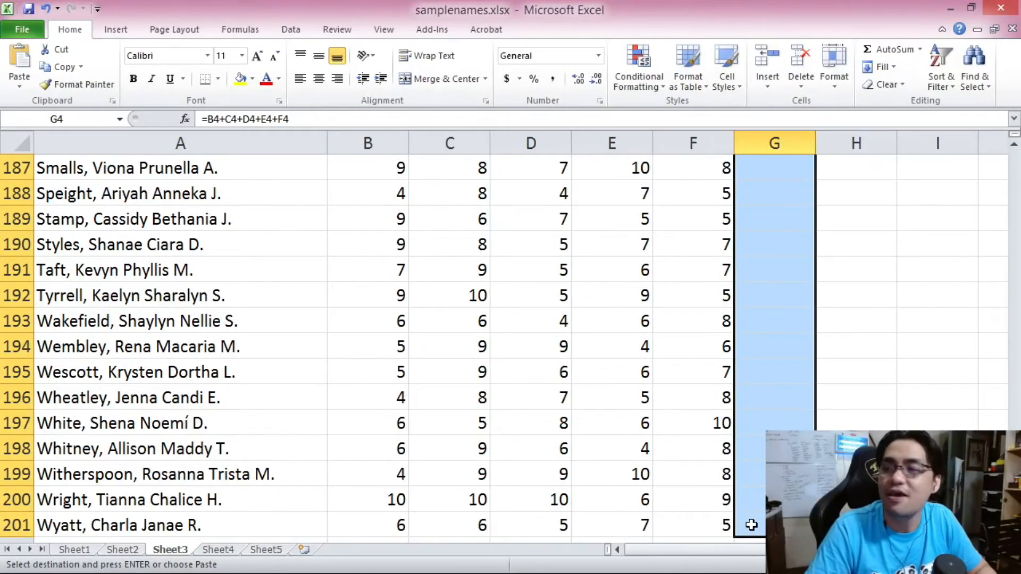
{"action": "key", "text": "ctrl+v"}
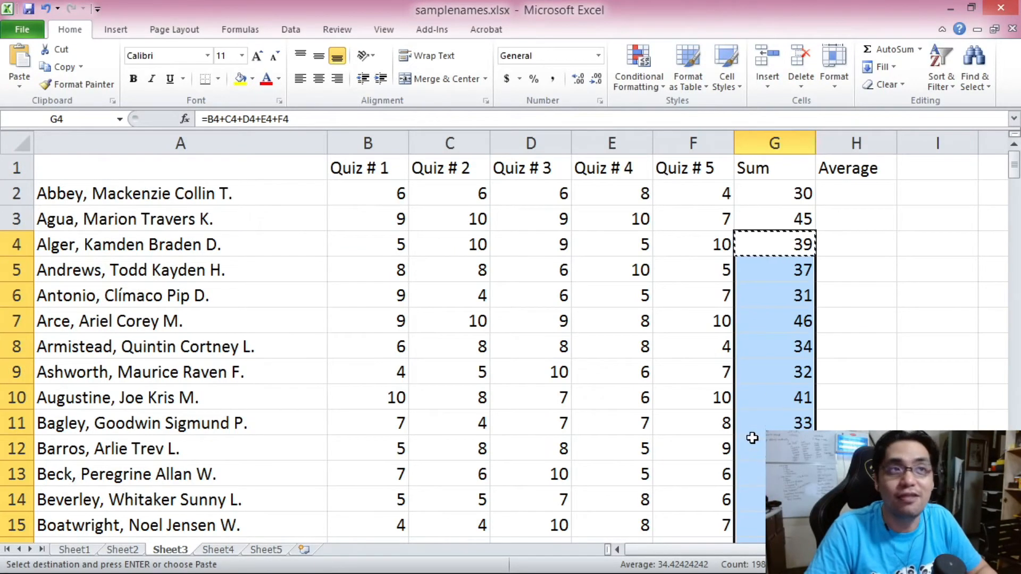
- Check the copied sum formula in cell G6 of the Sum column
{"action": "left_click", "coordinate": [803, 301]}
{"action": "left_click_drag", "start_coordinate": [1014, 169], "coordinate": [1014, 154]}
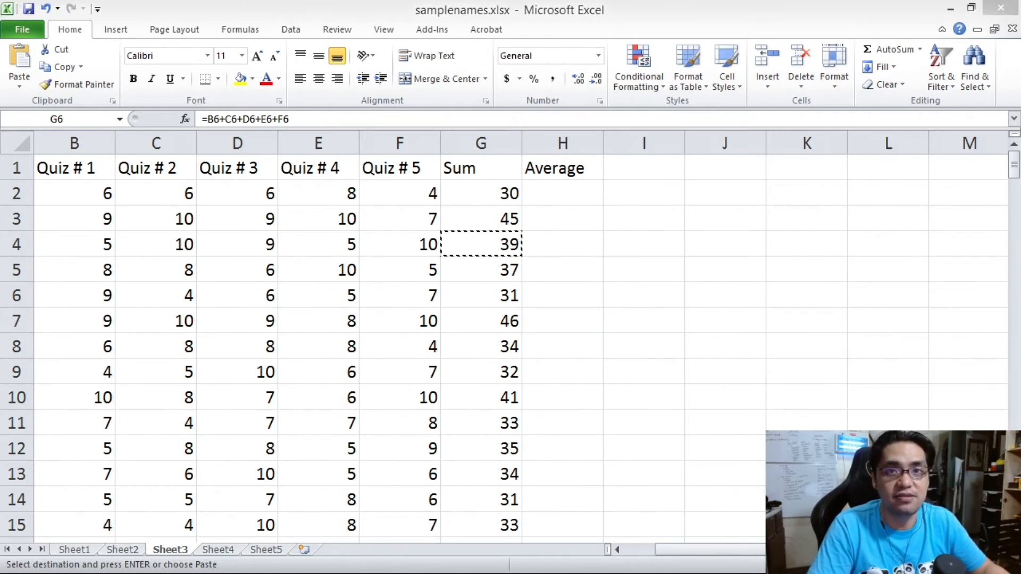
{"action": "key", "text": "ctrl+v"}
- Enter the formula =B2+C2+D2+E2+F2/5 in cell H2 as the first student's average
{"action": "left_click", "coordinate": [585, 190]}
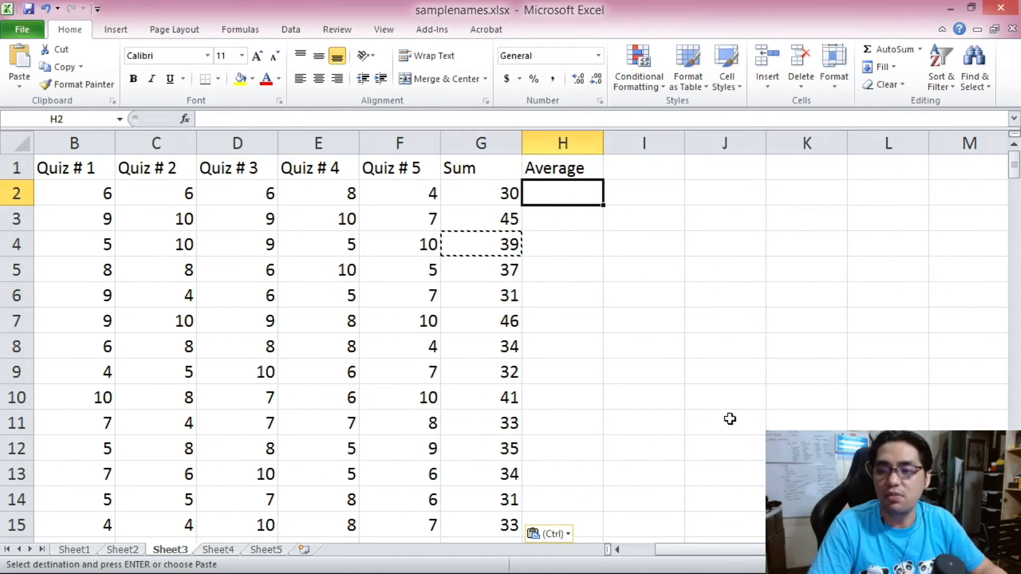
{"action": "left_click_drag", "start_coordinate": [744, 546], "coordinate": [719, 549]}
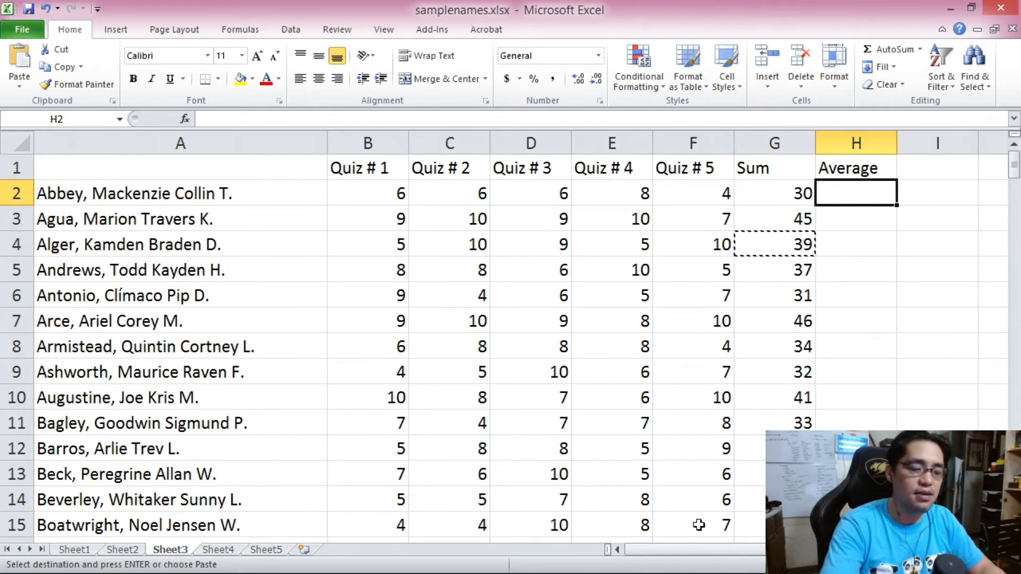
{"action": "type", "text": "="}
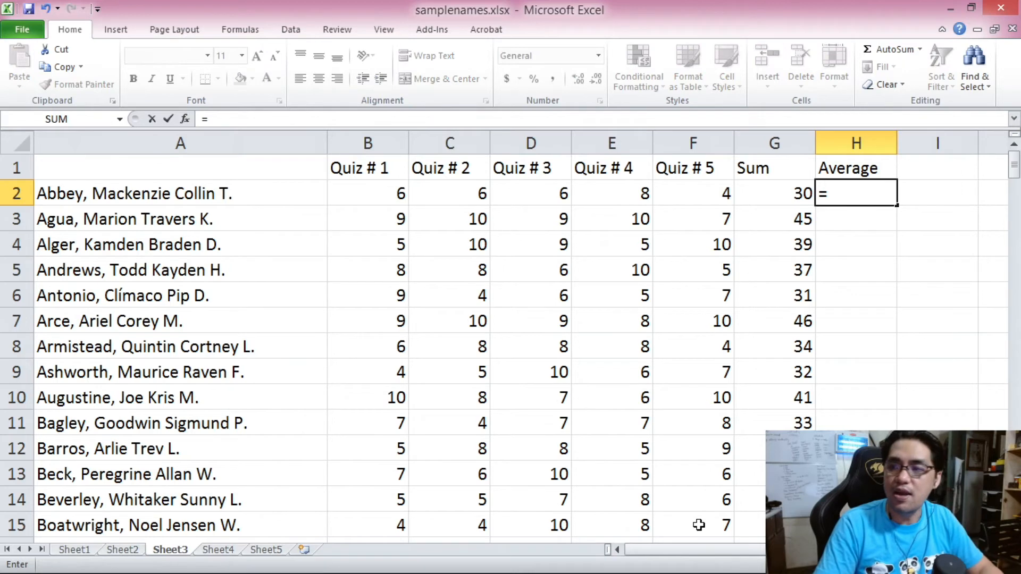
{"action": "left_click", "coordinate": [365, 190]}
{"action": "type", "text": "+"}
{"action": "left_click", "coordinate": [444, 194]}
{"action": "type", "text": "+"}
{"action": "left_click", "coordinate": [534, 193]}
{"action": "type", "text": "+"}
{"action": "left_click", "coordinate": [638, 194]}
{"action": "type", "text": "+"}
{"action": "left_click", "coordinate": [707, 192]}
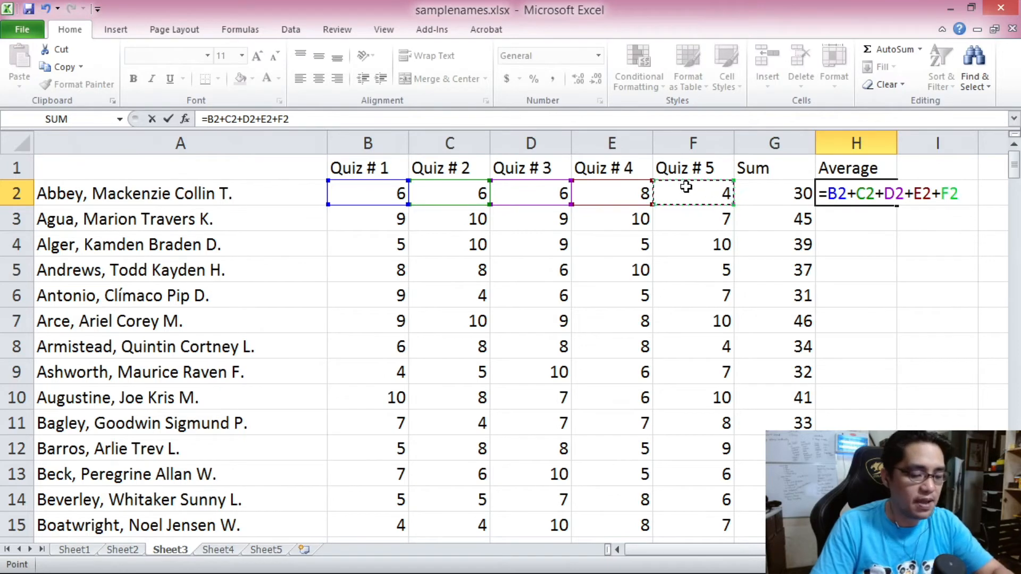
{"action": "type", "text": "/5"}
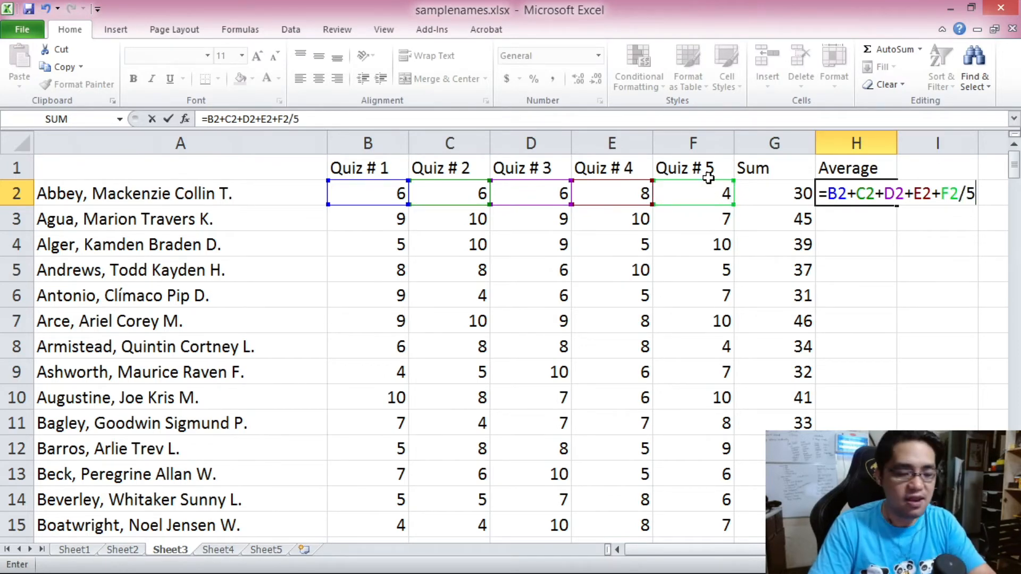
{"action": "key", "text": "Return"}
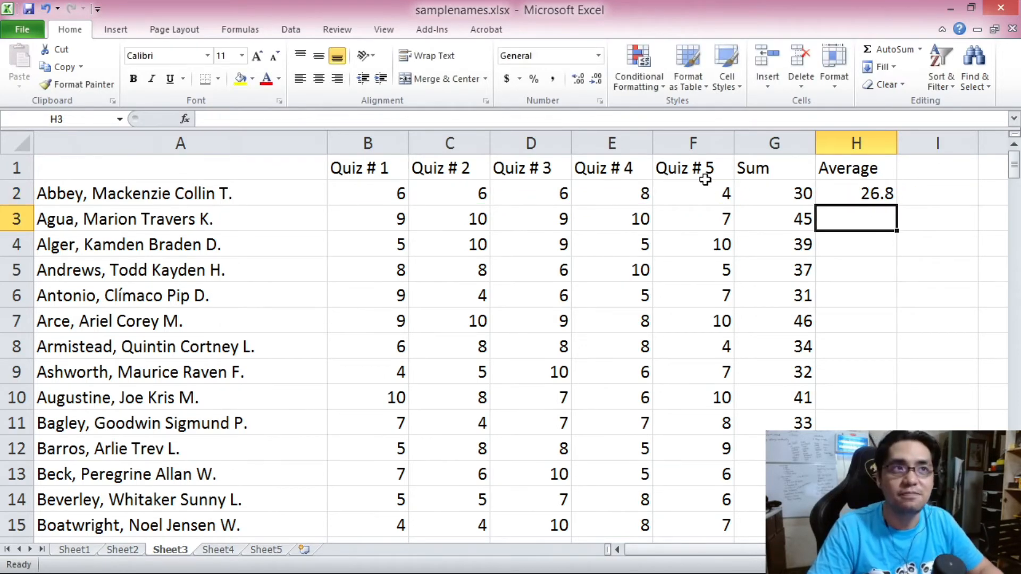
- Examine the H2 formula, comparing the F2/5 part with the B2 to E2 additions to see what gets divided
{"action": "left_click", "coordinate": [850, 192]}
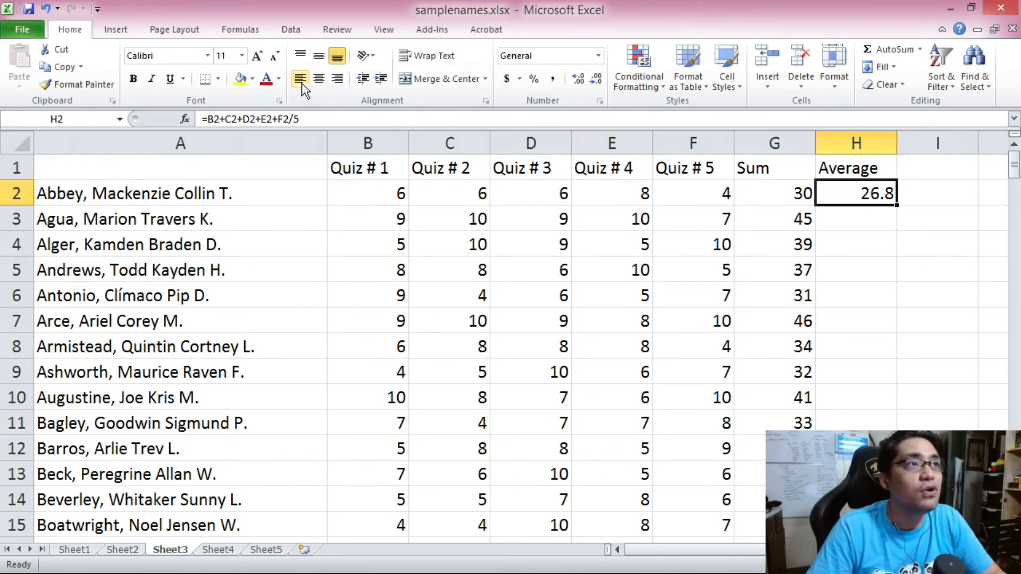
{"action": "left_click", "coordinate": [281, 119]}
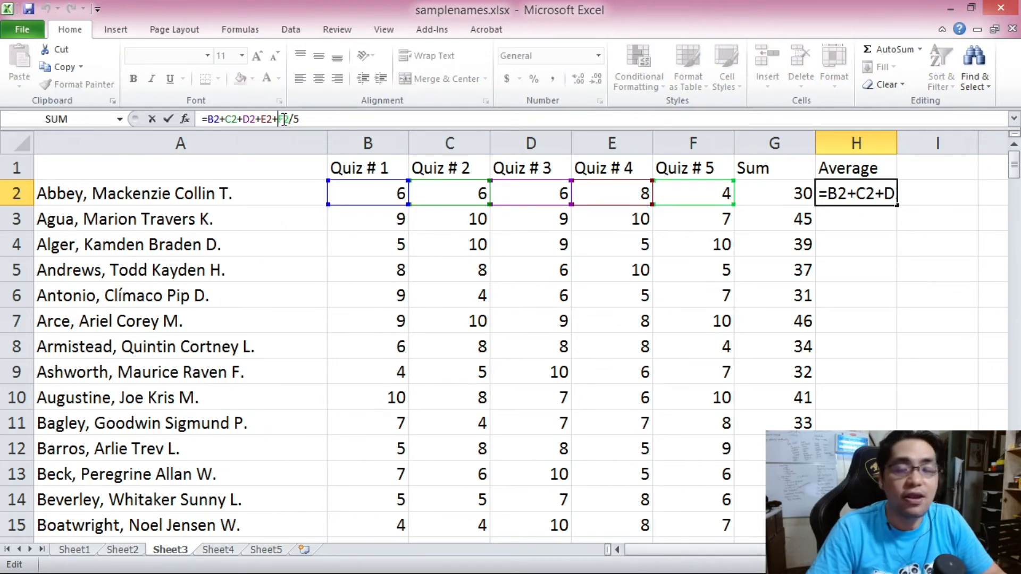
{"action": "left_click_drag", "start_coordinate": [281, 119], "coordinate": [312, 125]}
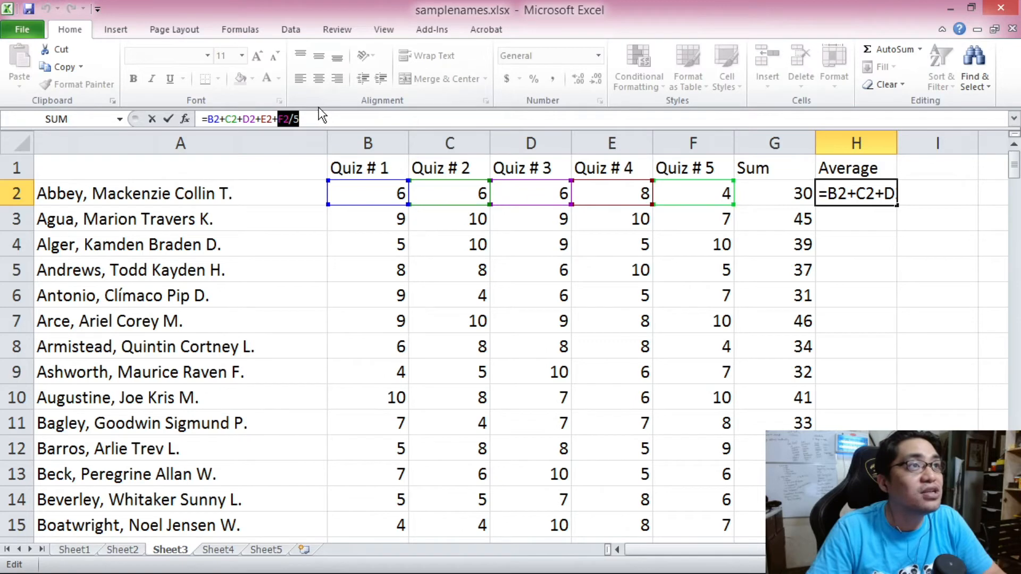
{"action": "left_click_drag", "start_coordinate": [209, 119], "coordinate": [276, 121]}
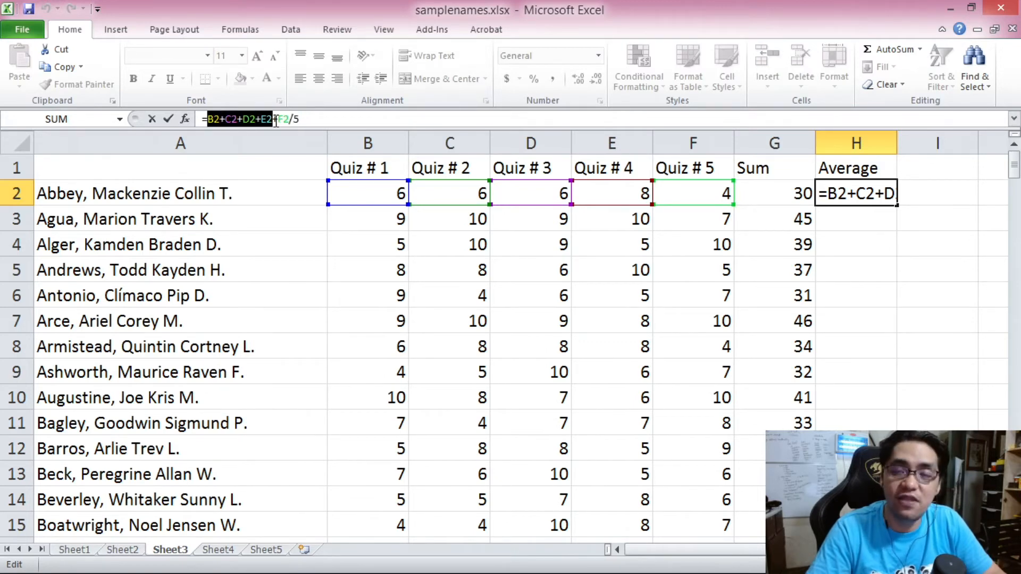
{"action": "left_click", "coordinate": [329, 122]}
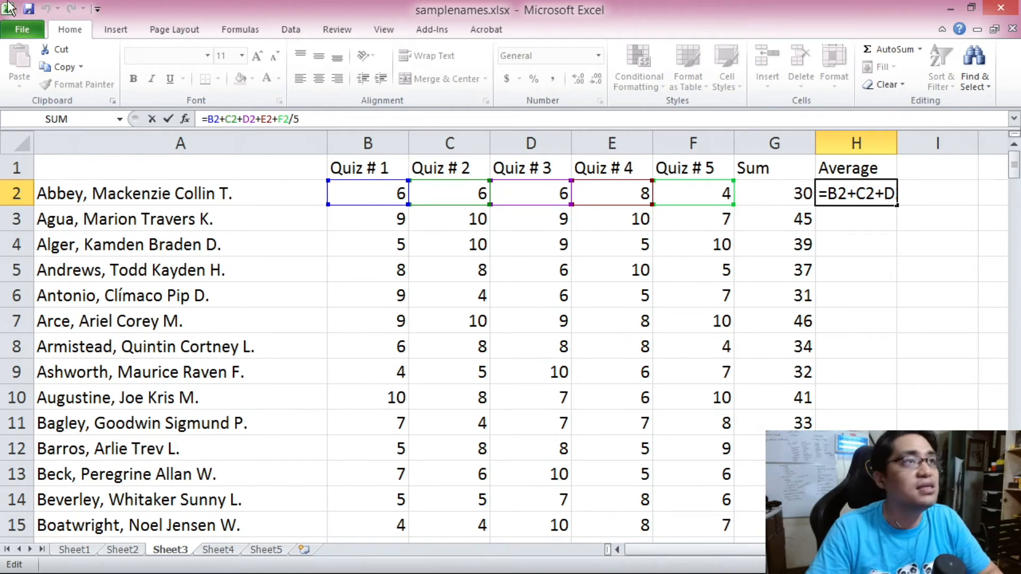
- Enclose the five quiz references in H2's formula in parentheses so it reads =(B2+C2+D2+E2+F2)/5
{"action": "left_click", "coordinate": [208, 120]}
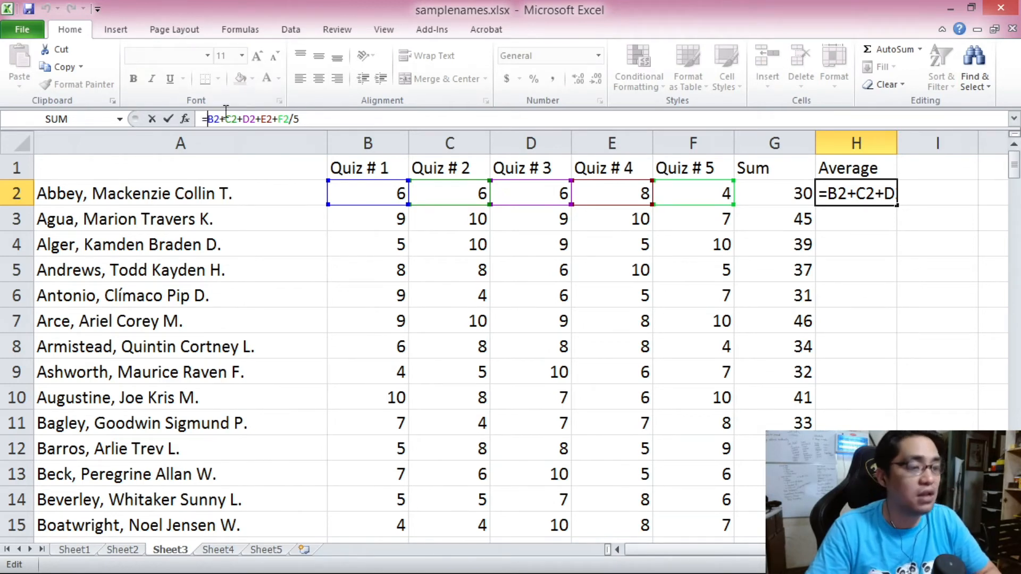
{"action": "type", "text": "("}
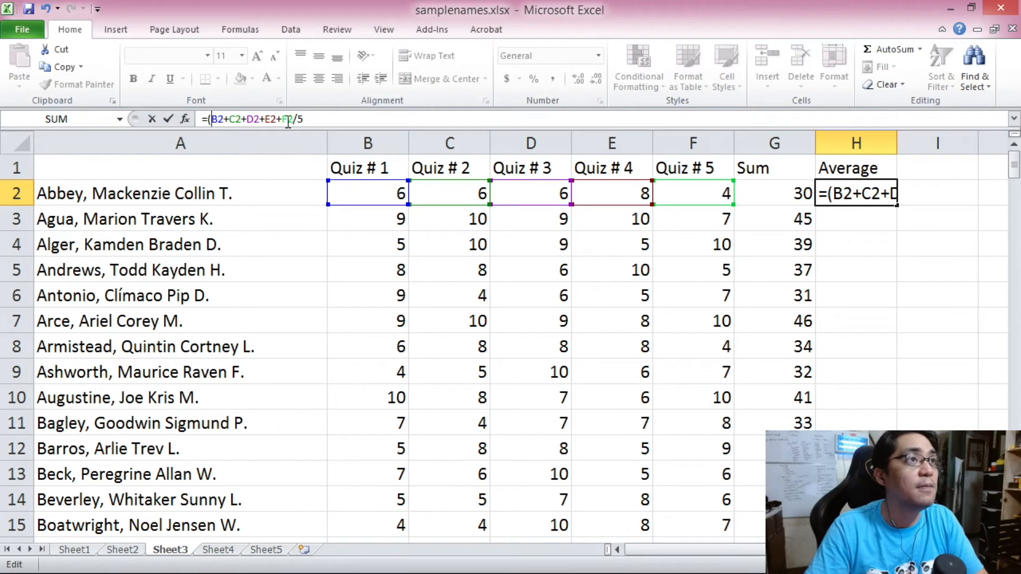
{"action": "type", "text": ")"}
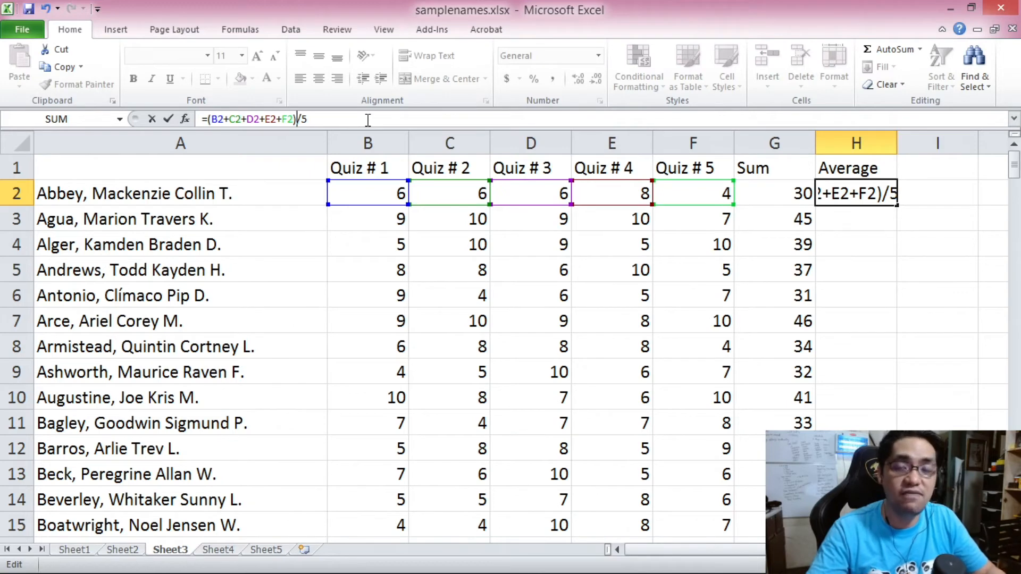
{"action": "key", "text": "Return"}
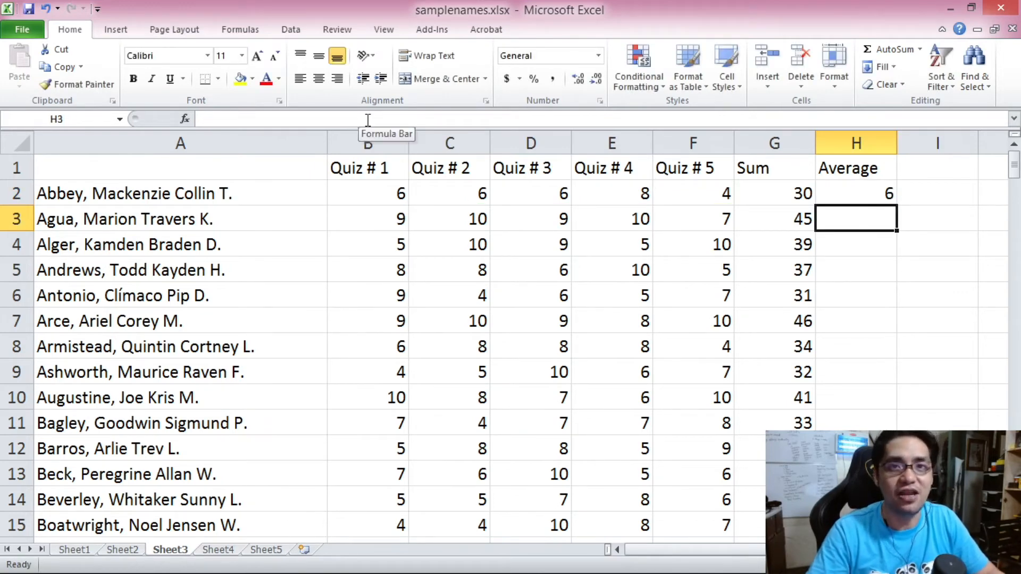
- Copy the average formula from H2 down the Average column through row 201 for all students
{"action": "left_click", "coordinate": [859, 190]}
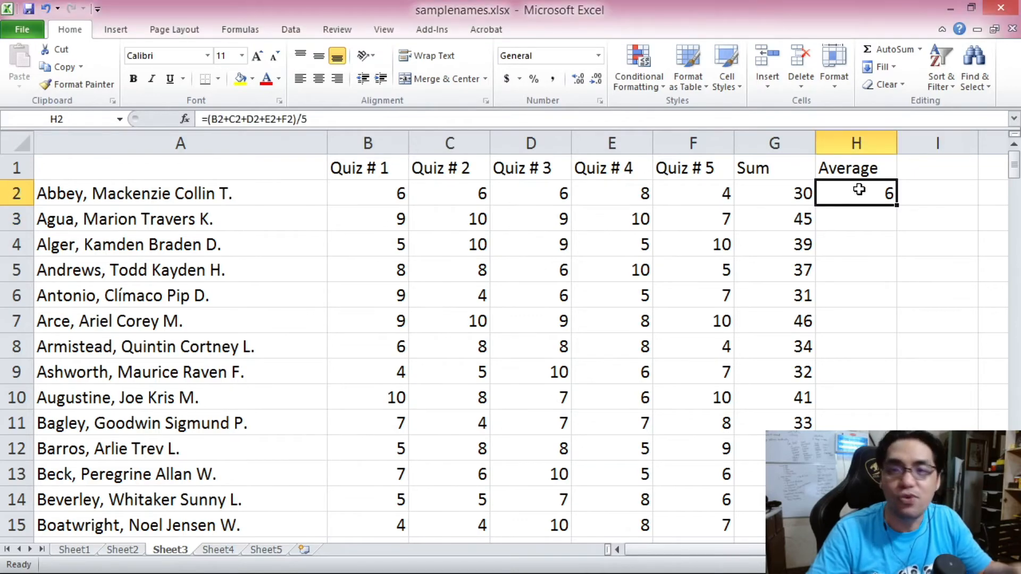
{"action": "key", "text": "ctrl+c"}
{"action": "left_click_drag", "start_coordinate": [860, 189], "coordinate": [856, 500]}
{"action": "key", "text": "ctrl+v"}
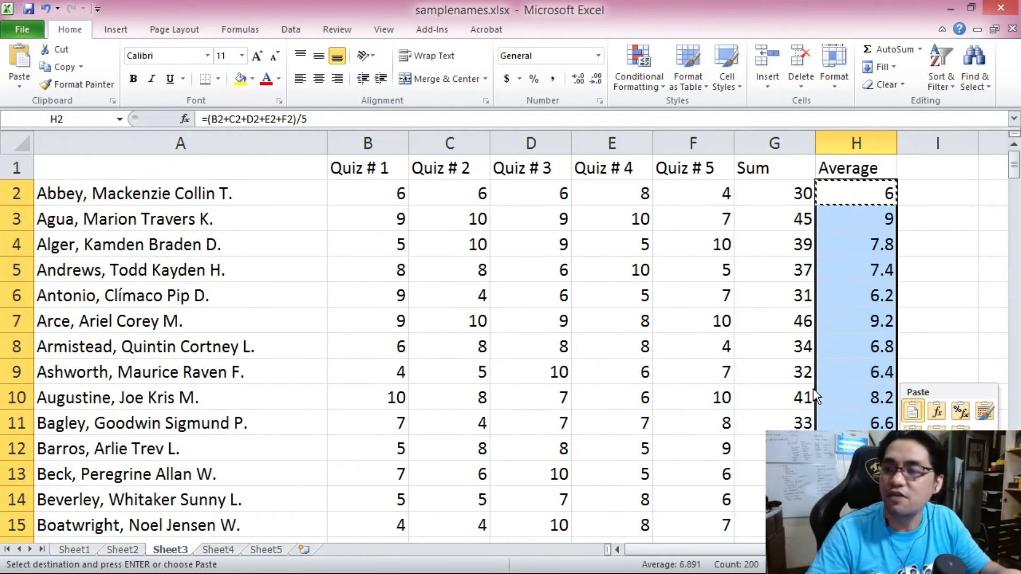
- Check the copied average formulas in H3 to H7 and which quiz cells each one references
{"action": "left_click", "coordinate": [876, 213]}
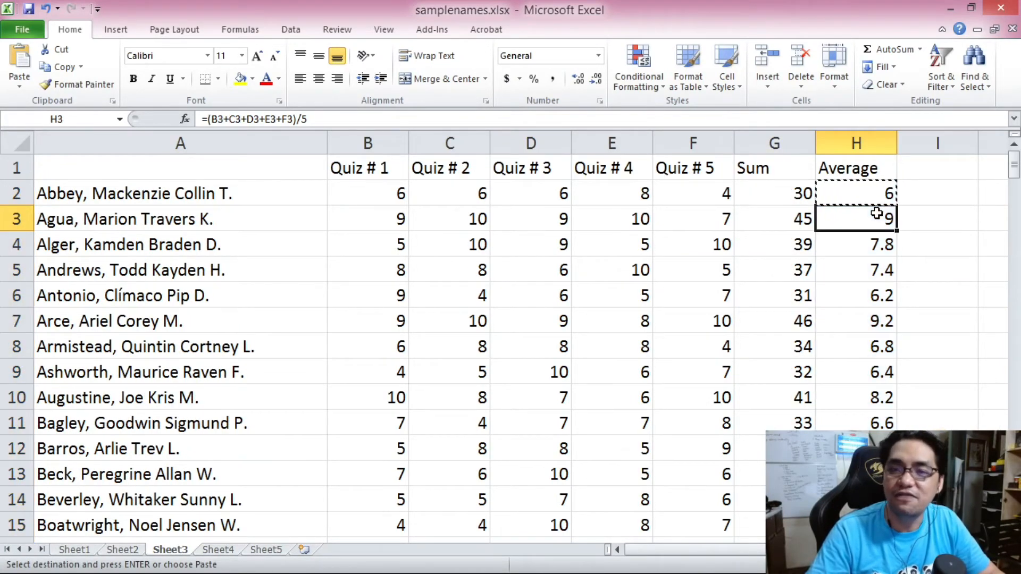
{"action": "left_click", "coordinate": [878, 236]}
{"action": "left_click", "coordinate": [287, 120]}
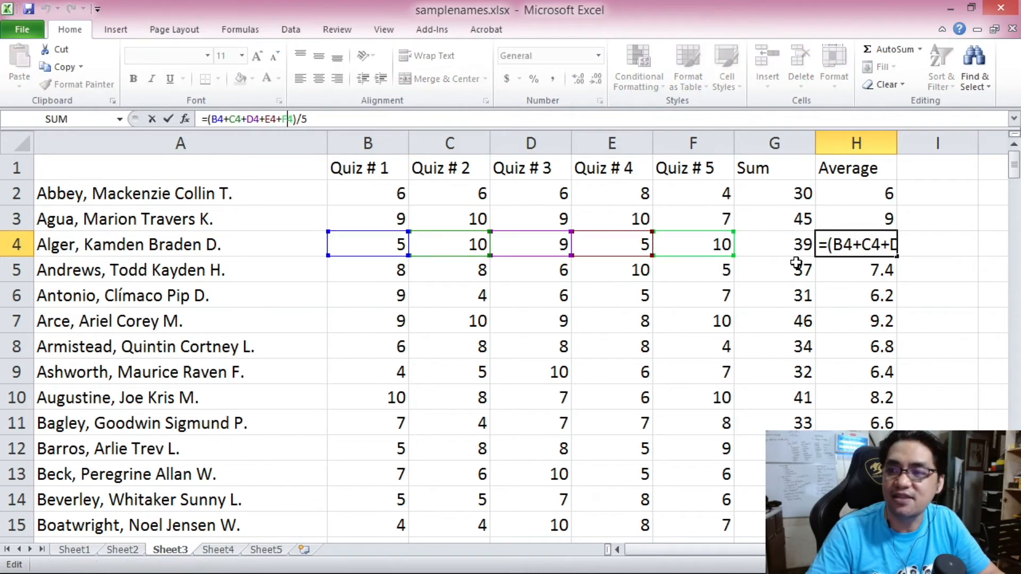
{"action": "left_click", "coordinate": [855, 270]}
{"action": "left_click", "coordinate": [857, 293]}
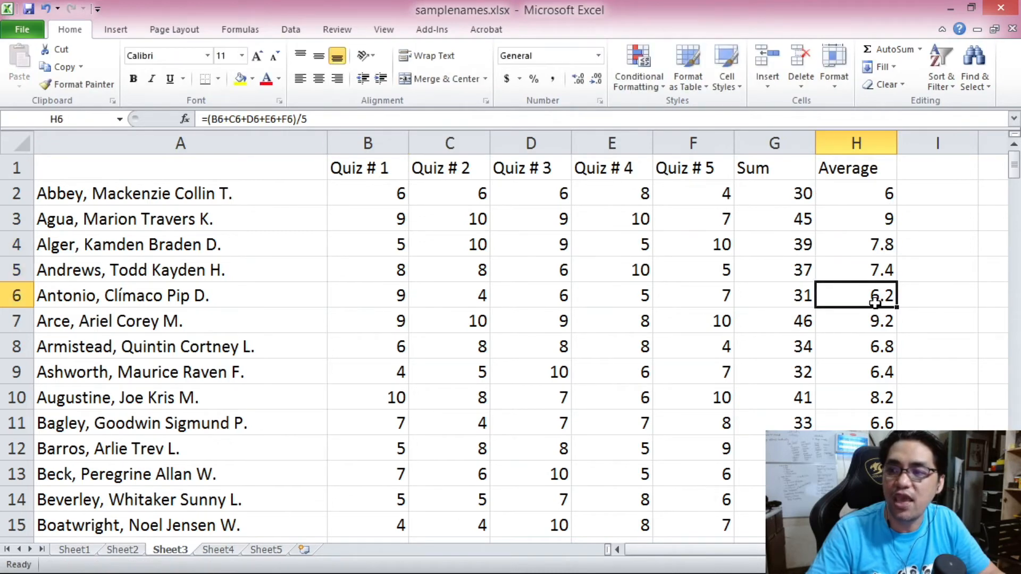
{"action": "left_click", "coordinate": [313, 118]}
{"action": "left_click", "coordinate": [857, 318]}
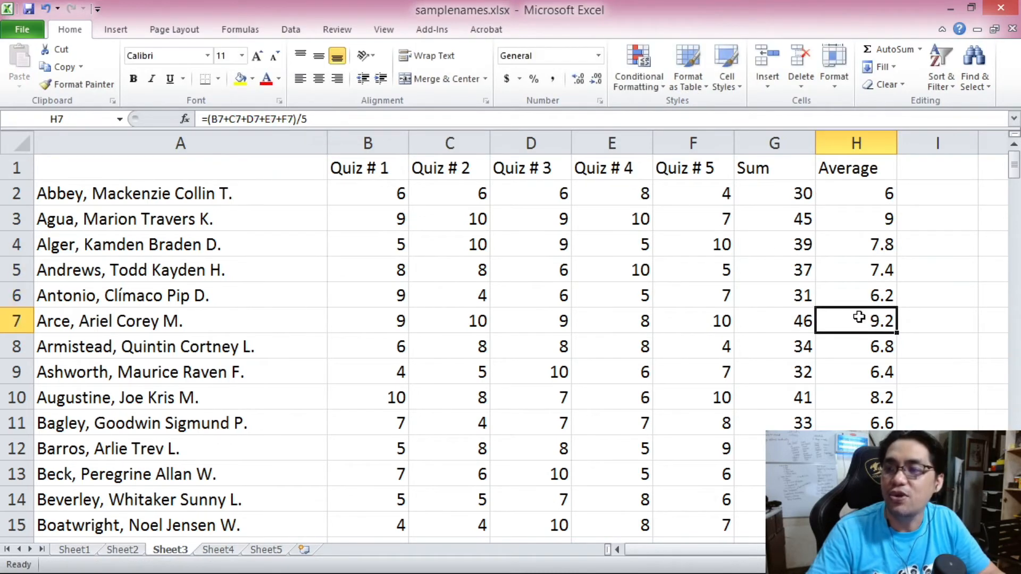
{"action": "mouse_move", "coordinate": [1015, 160]}
{"action": "left_mouse_down"}
{"action": "mouse_move", "coordinate": [1016, 218]}
{"action": "mouse_move", "coordinate": [1015, 159]}
{"action": "left_mouse_up"}
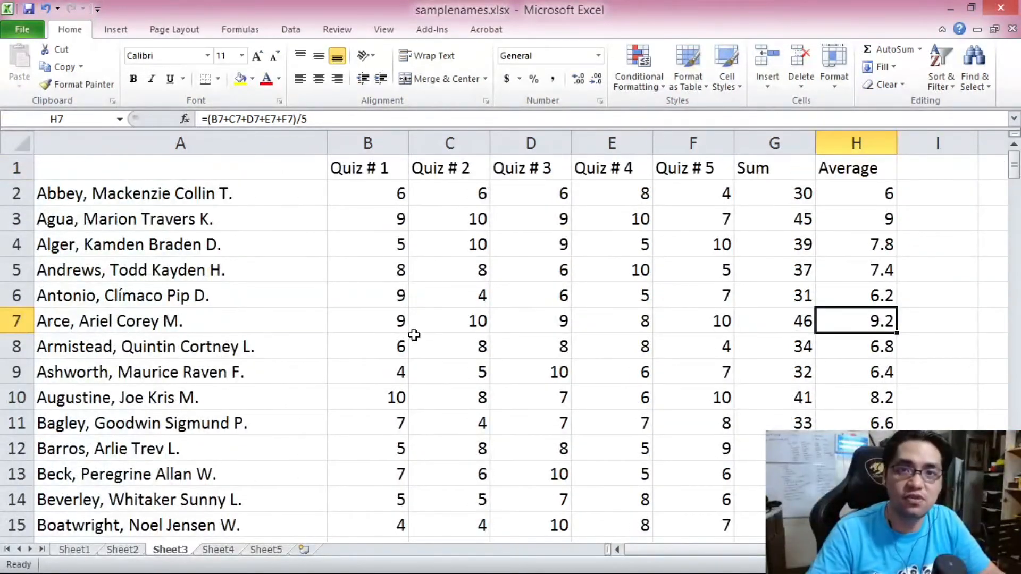
- Clear all the average formulas from H2 down through row 201, keeping the Average heading
{"action": "key", "text": "Up"}
{"action": "key", "text": "Up"}
{"action": "key", "text": "Up"}
{"action": "key", "text": "Up"}
{"action": "key", "text": "Up"}
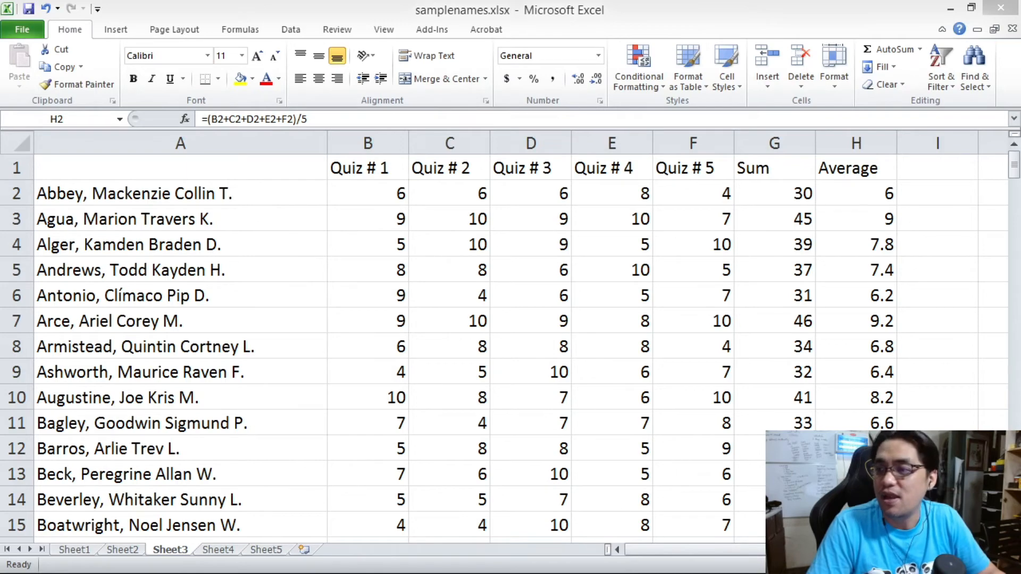
{"action": "left_click_drag", "start_coordinate": [1015, 162], "coordinate": [1019, 516]}
{"action": "left_click", "coordinate": [856, 526], "text": "shift"}
{"action": "key", "text": "Delete"}
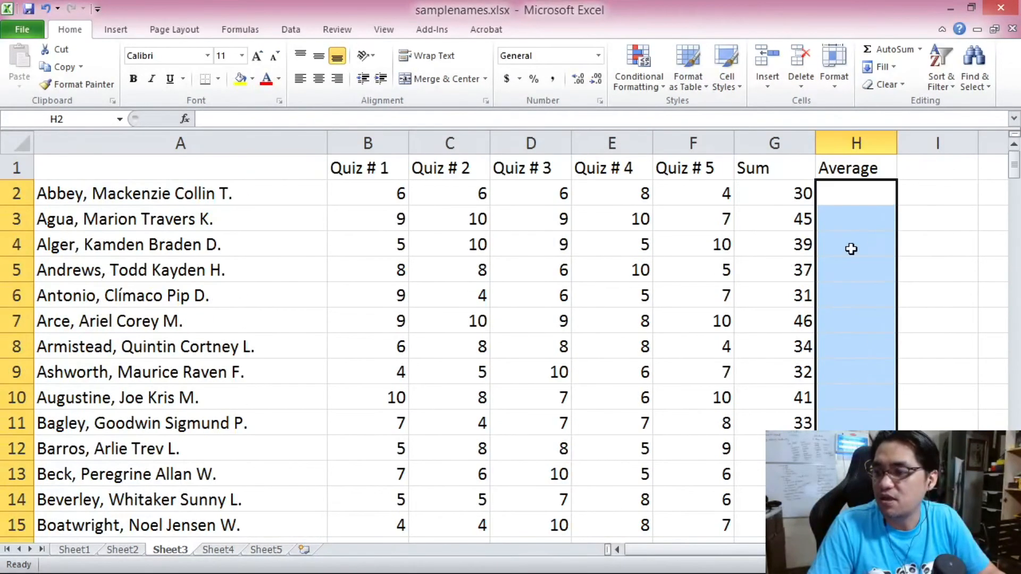
- Review the sum formula in G2 and the five quiz scores in B2:F2 that it adds
{"action": "left_click", "coordinate": [845, 194]}
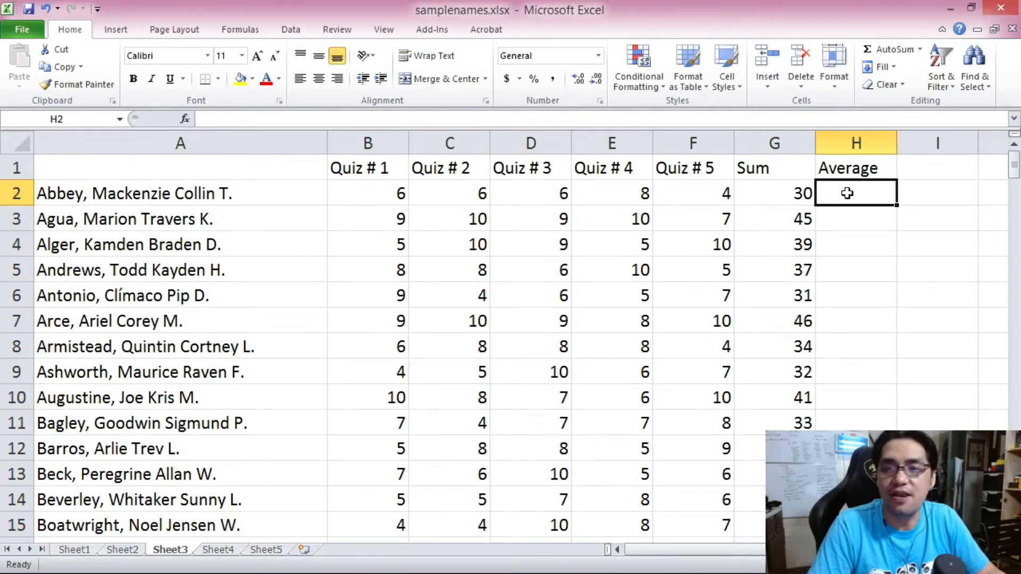
{"action": "left_click", "coordinate": [781, 194]}
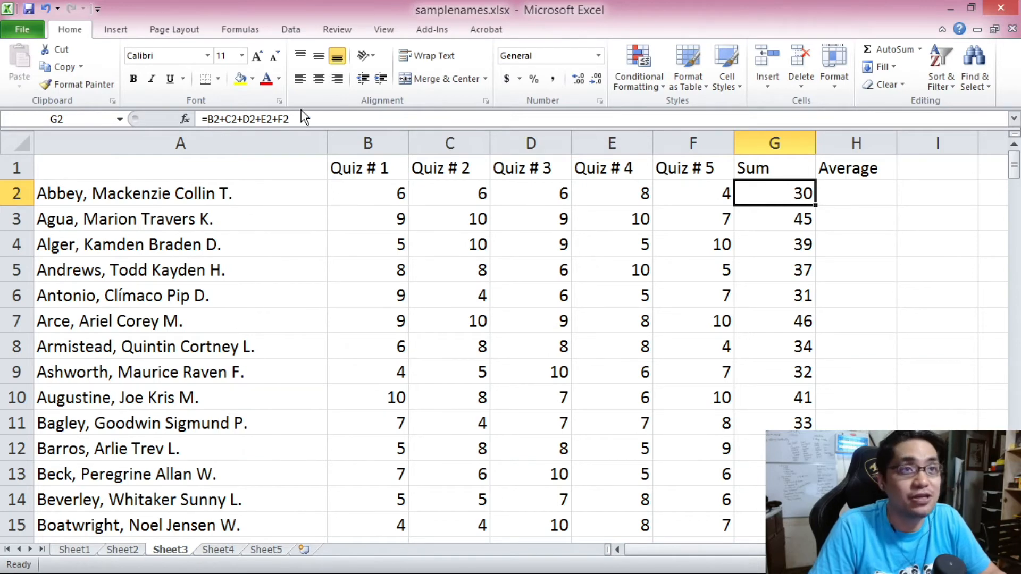
{"action": "mouse_move", "coordinate": [786, 187]}
{"action": "left_mouse_down"}
{"action": "mouse_move", "coordinate": [617, 177]}
{"action": "mouse_move", "coordinate": [412, 193]}
{"action": "mouse_move", "coordinate": [688, 197]}
{"action": "left_mouse_up"}
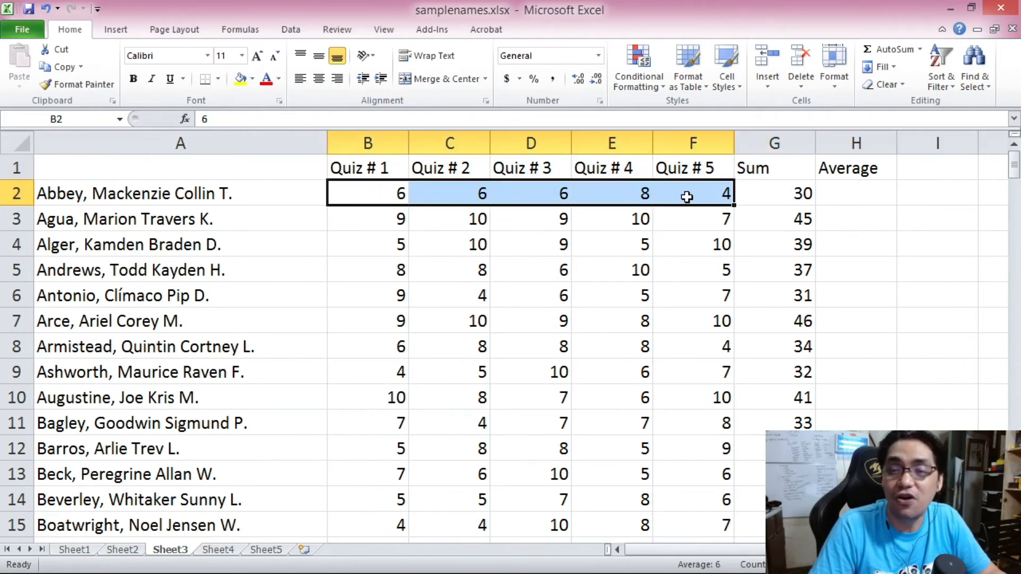
- Enter the formula =G2/5 in cell H2 to average the first student's quizzes from the sum
{"action": "left_click", "coordinate": [846, 195]}
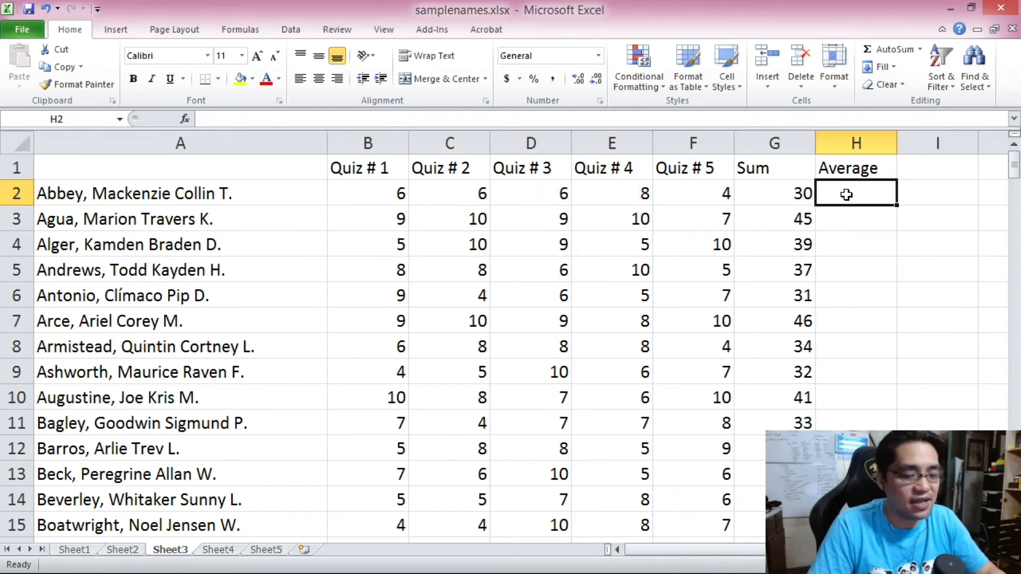
{"action": "type", "text": "="}
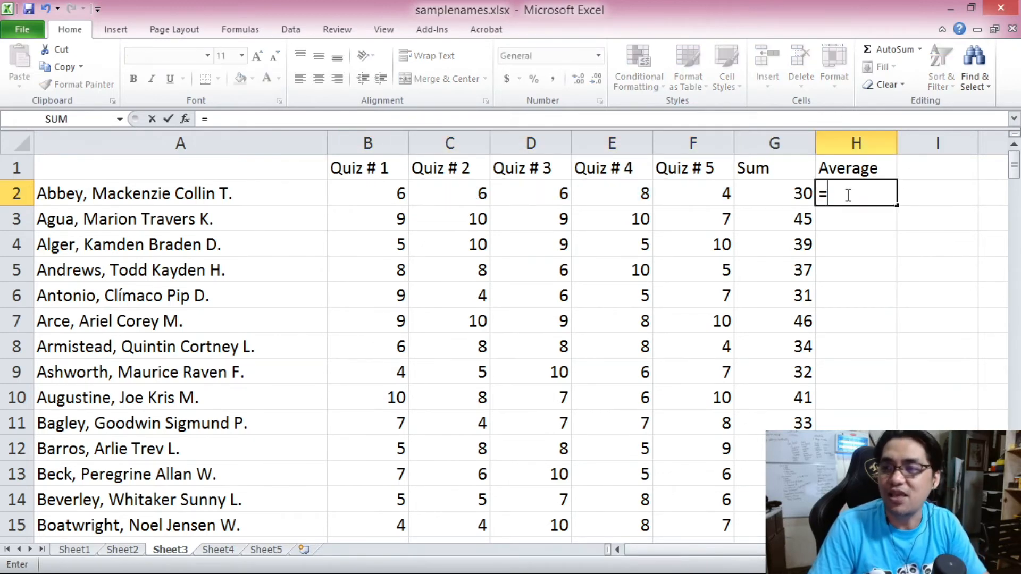
{"action": "left_click", "coordinate": [792, 193]}
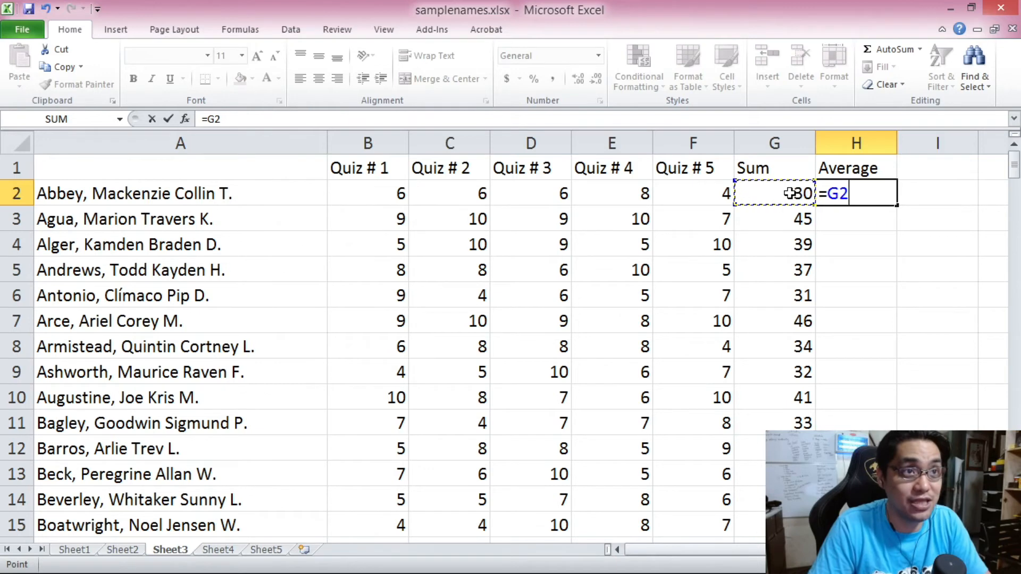
{"action": "type", "text": "/5"}
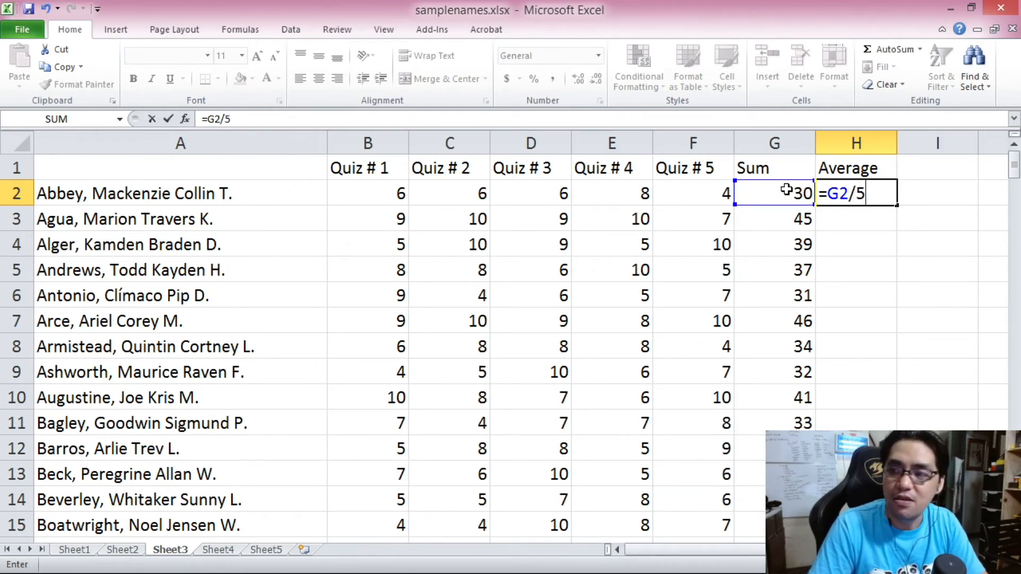
{"action": "key", "text": "Return"}
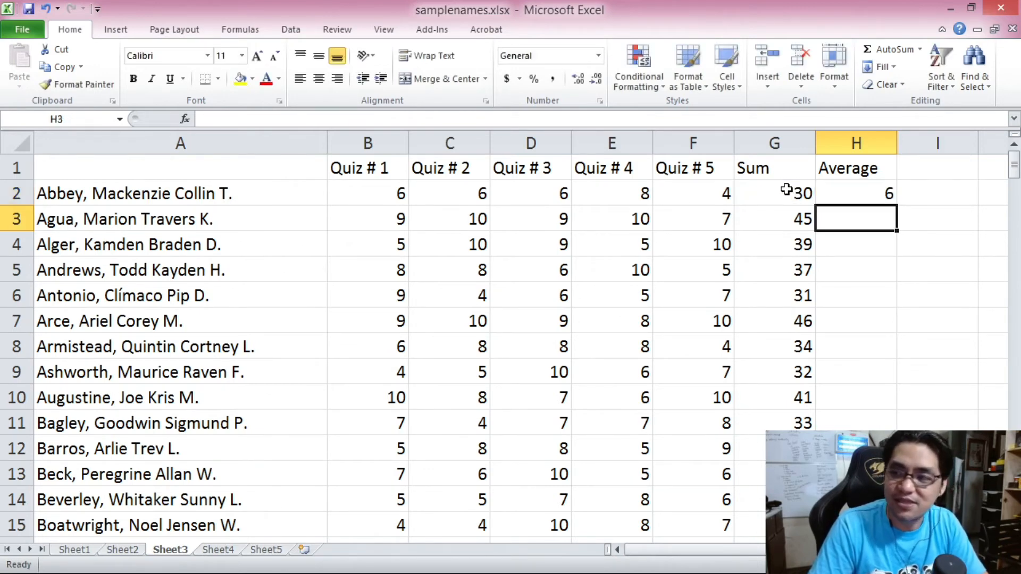
- Copy the average formula from H2 down the Average column through row 201
{"action": "left_click", "coordinate": [832, 187]}
{"action": "key", "text": "ctrl+c"}
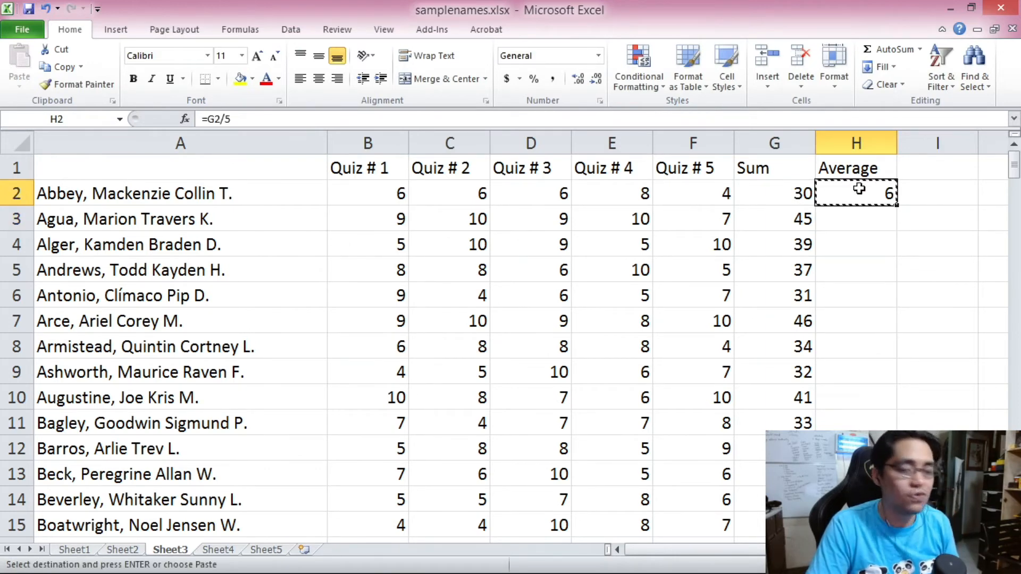
{"action": "left_click_drag", "start_coordinate": [1020, 179], "coordinate": [1018, 531]}
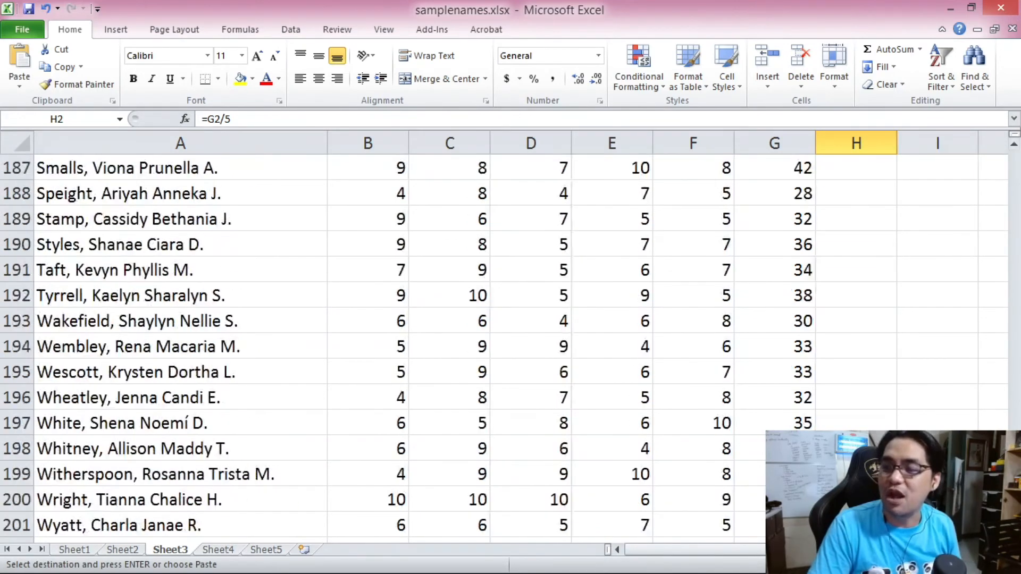
{"action": "left_click", "coordinate": [856, 526], "text": "shift"}
{"action": "key", "text": "ctrl+v"}
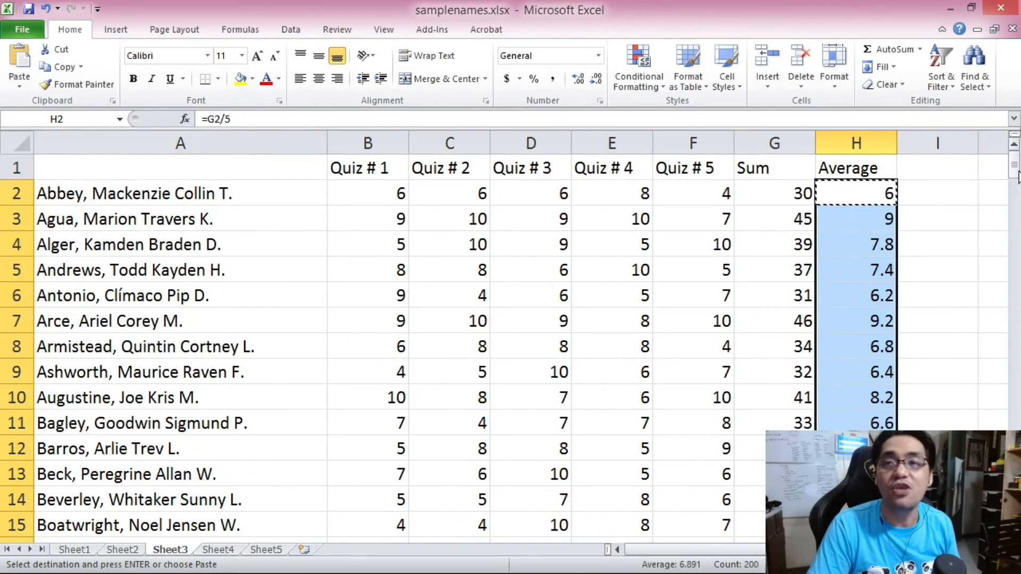
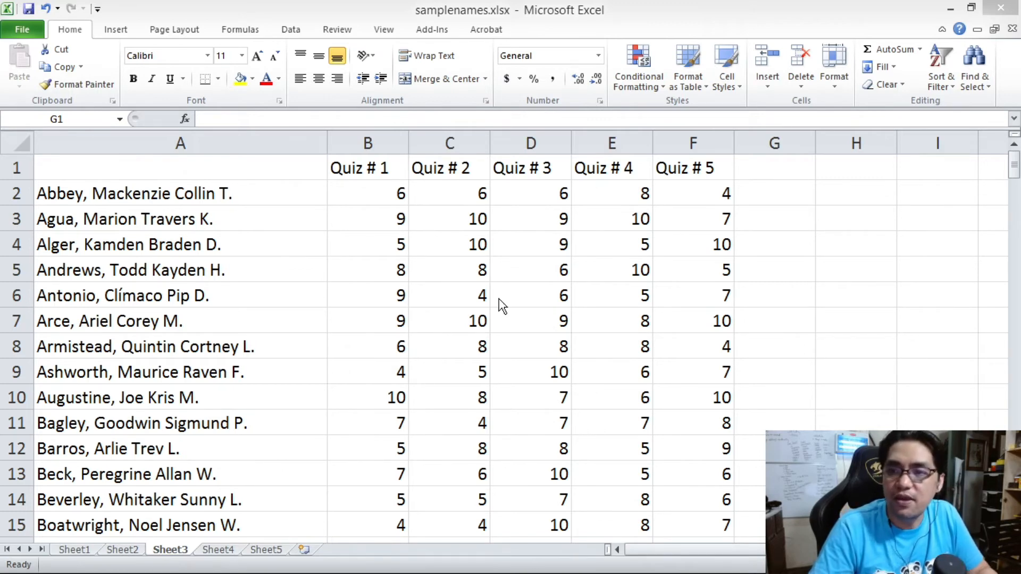
- Copy the five quiz headings from B1:F1 into G1:K1
{"action": "left_click", "coordinate": [483, 262]}
{"action": "left_click", "coordinate": [393, 191]}
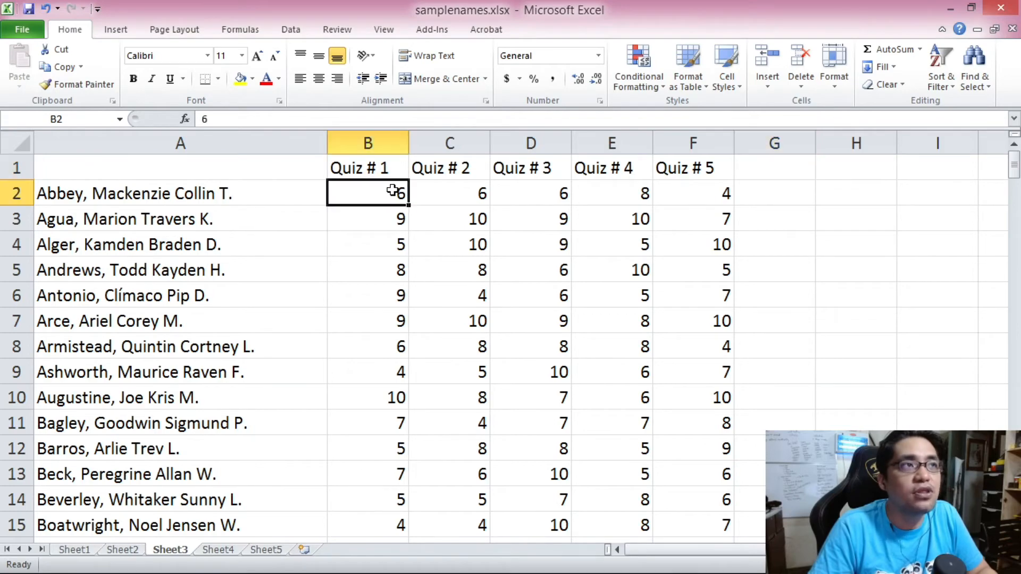
{"action": "mouse_move", "coordinate": [1013, 168]}
{"action": "left_mouse_down"}
{"action": "mouse_move", "coordinate": [1014, 383]}
{"action": "mouse_move", "coordinate": [1007, 163]}
{"action": "left_mouse_up"}
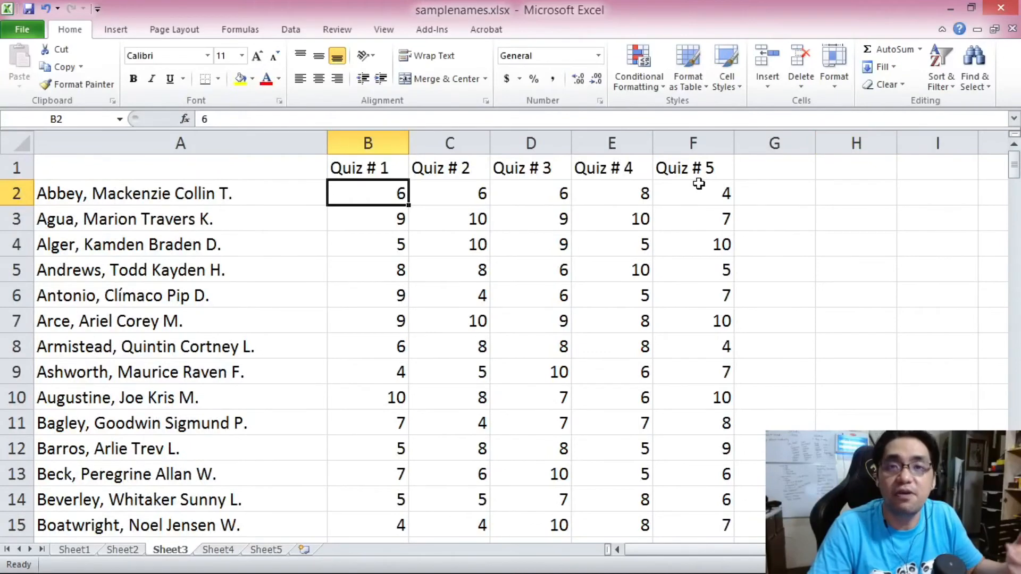
{"action": "left_click", "coordinate": [757, 168]}
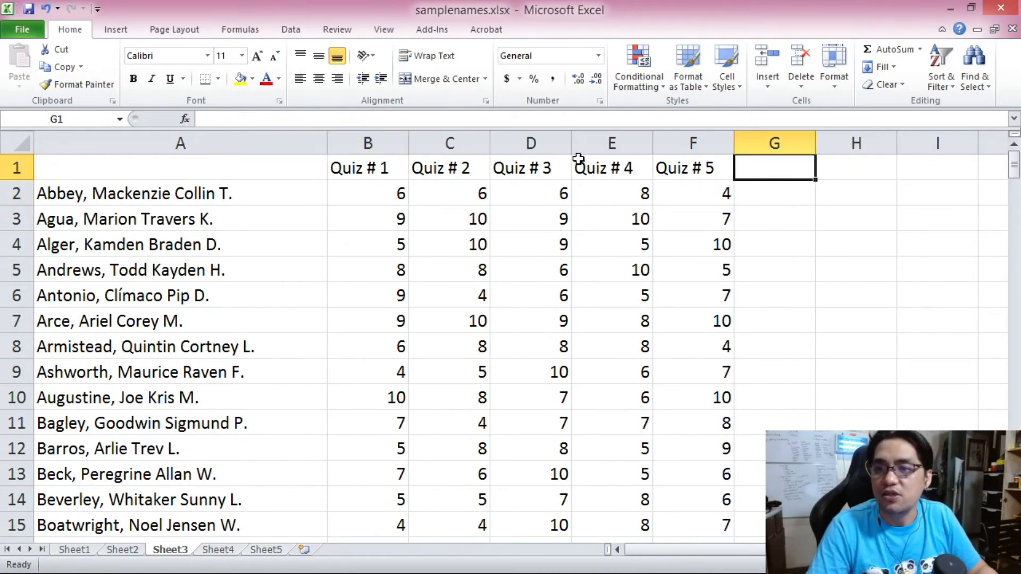
{"action": "left_click_drag", "start_coordinate": [382, 164], "coordinate": [665, 168]}
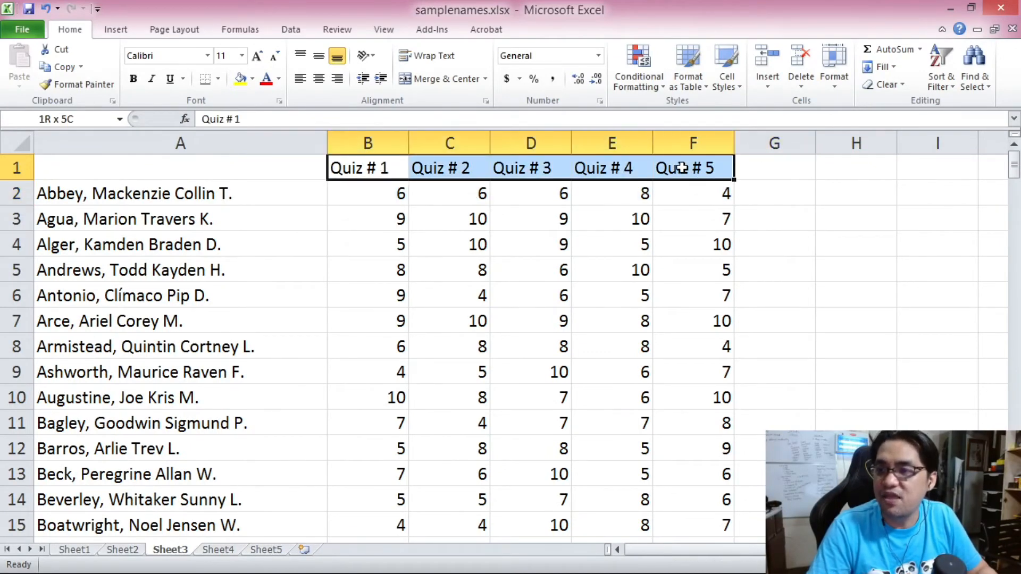
{"action": "key", "text": "ctrl+c"}
{"action": "left_click", "coordinate": [765, 164]}
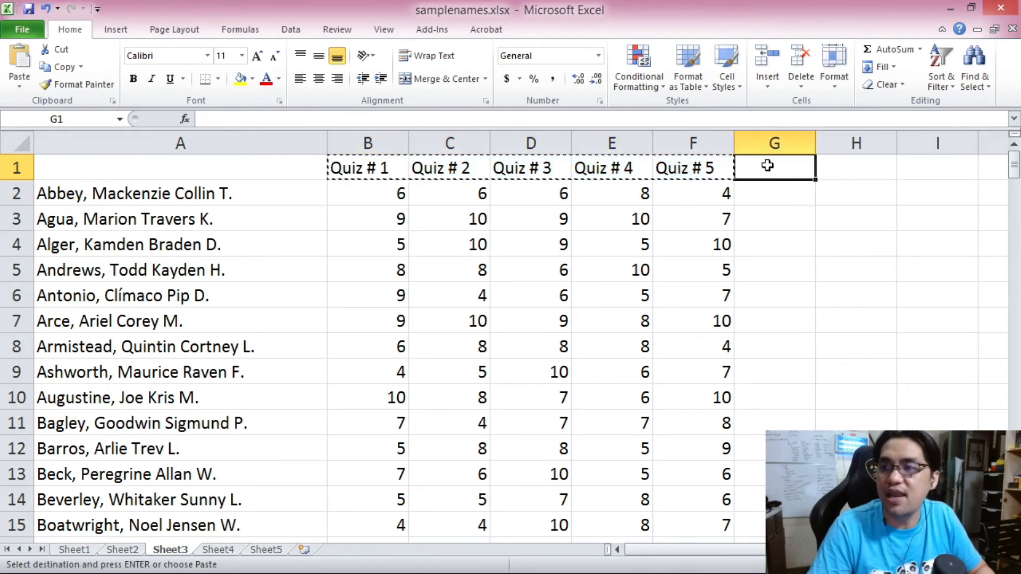
{"action": "key", "text": "ctrl+v"}
{"action": "left_click_drag", "start_coordinate": [745, 550], "coordinate": [779, 550]}
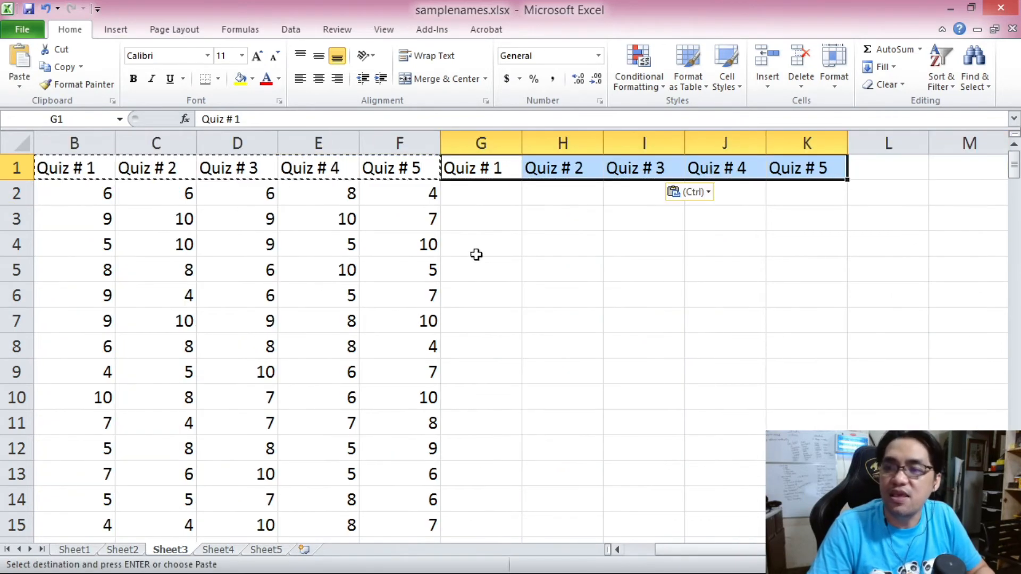
- Add the prefix B50 to the copied heading in G1 so it reads "B50 Quiz # 1"
{"action": "left_click_drag", "start_coordinate": [490, 166], "coordinate": [811, 170]}
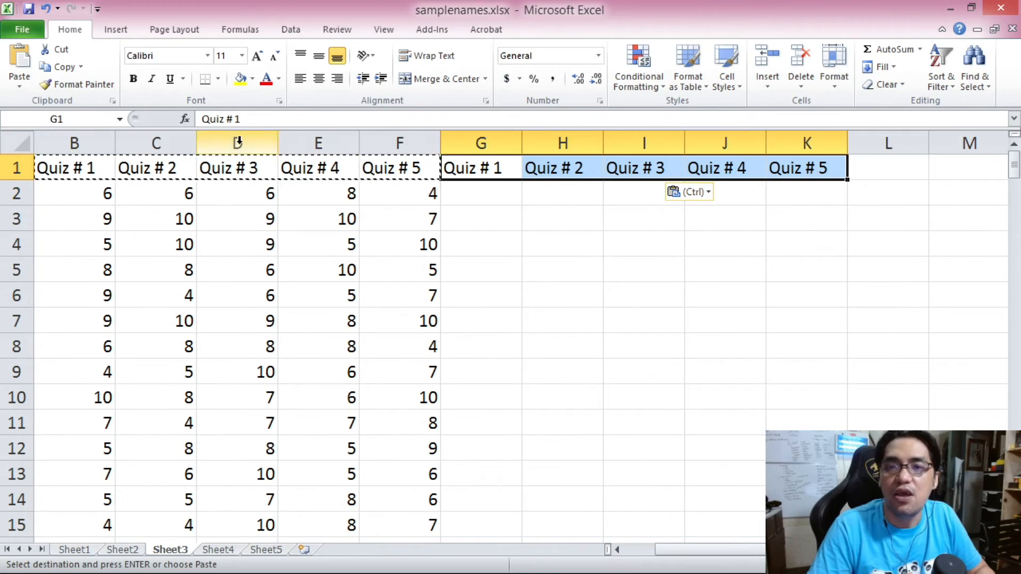
{"action": "left_click", "coordinate": [213, 125]}
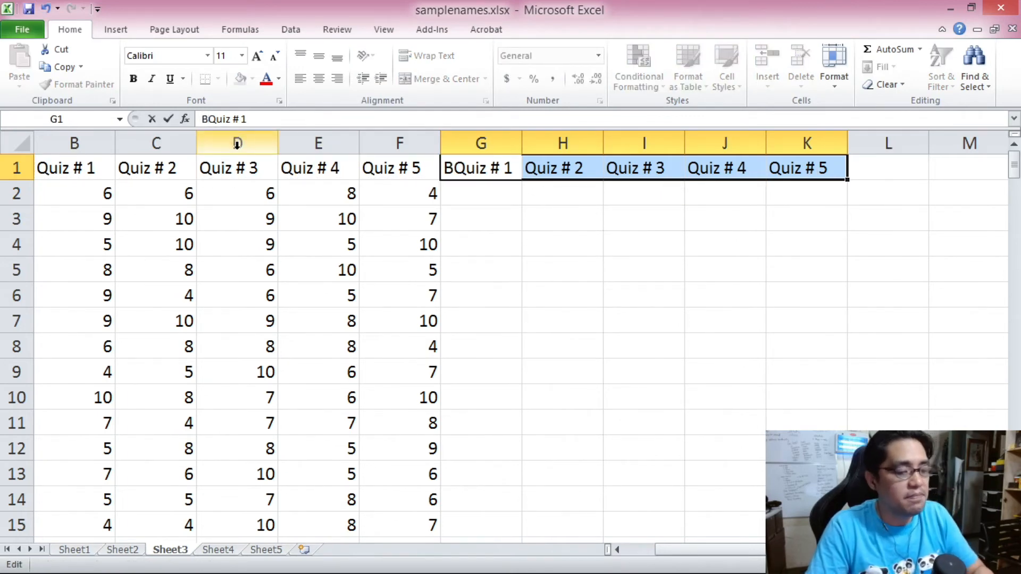
{"action": "type", "text": "50"}
{"action": "left_click", "coordinate": [455, 249]}
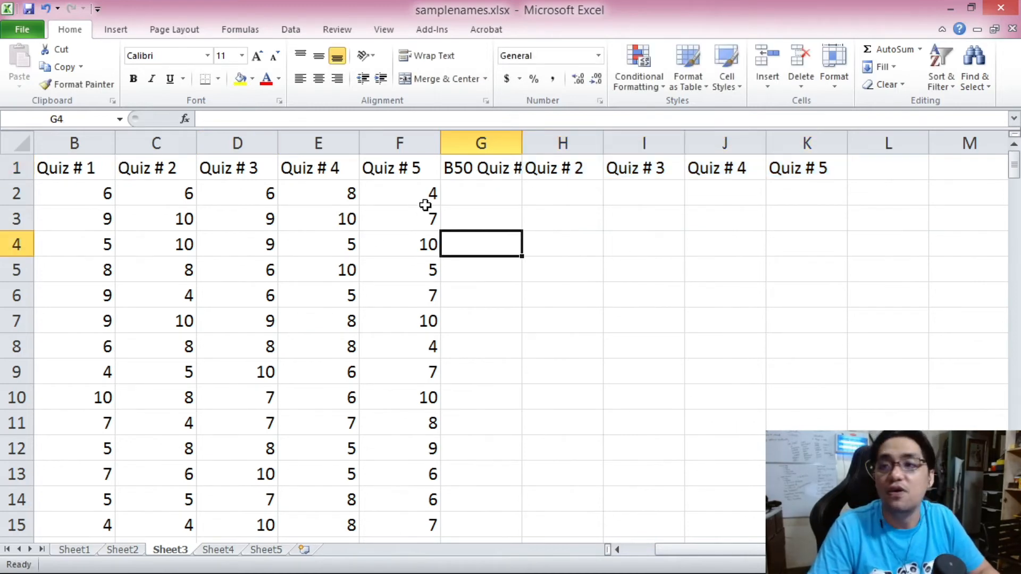
- Start a formula in G2 that divides the first student's Quiz # 1 score by 10, as =(B2/10)
{"action": "left_click", "coordinate": [480, 198]}
{"action": "left_click_drag", "start_coordinate": [760, 548], "coordinate": [749, 547]}
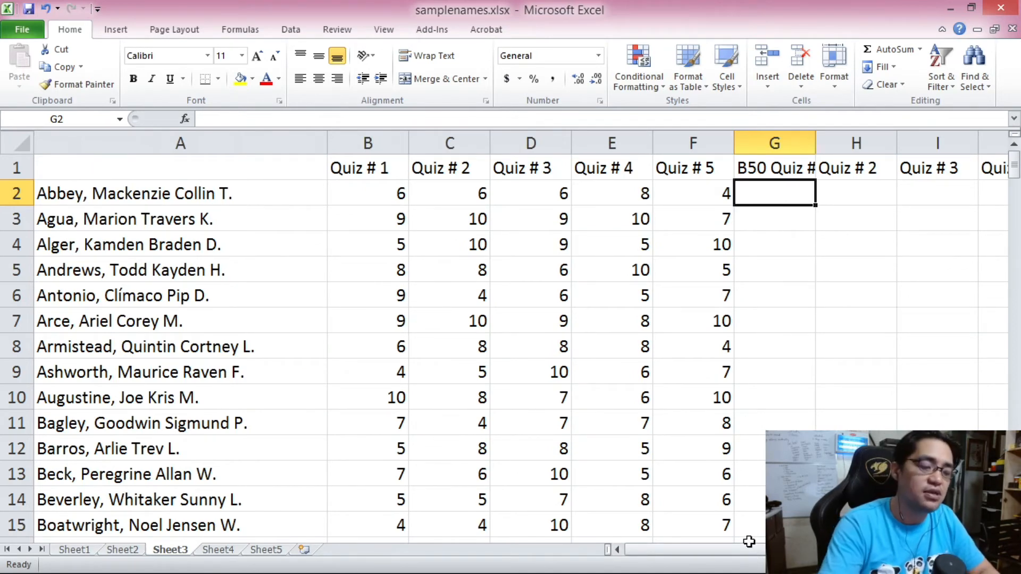
{"action": "type", "text": "="}
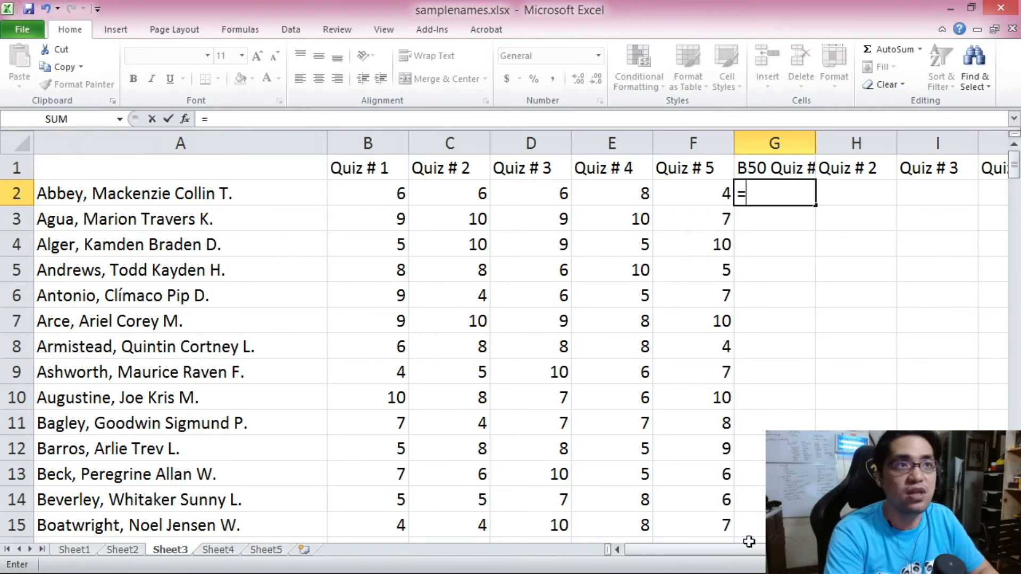
{"action": "type", "text": "()"}
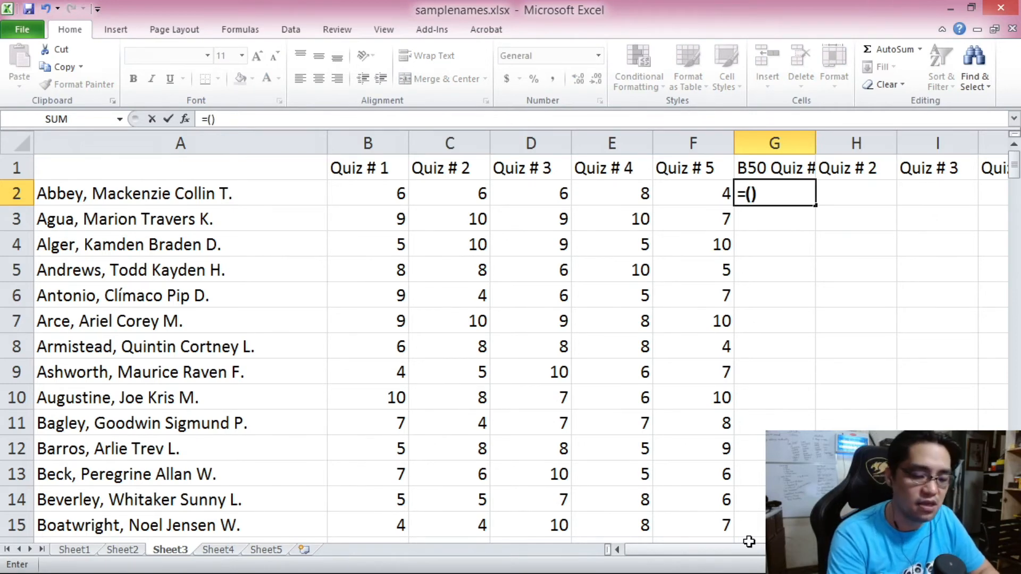
{"action": "key", "text": "Return"}
{"action": "key", "text": "Return"}
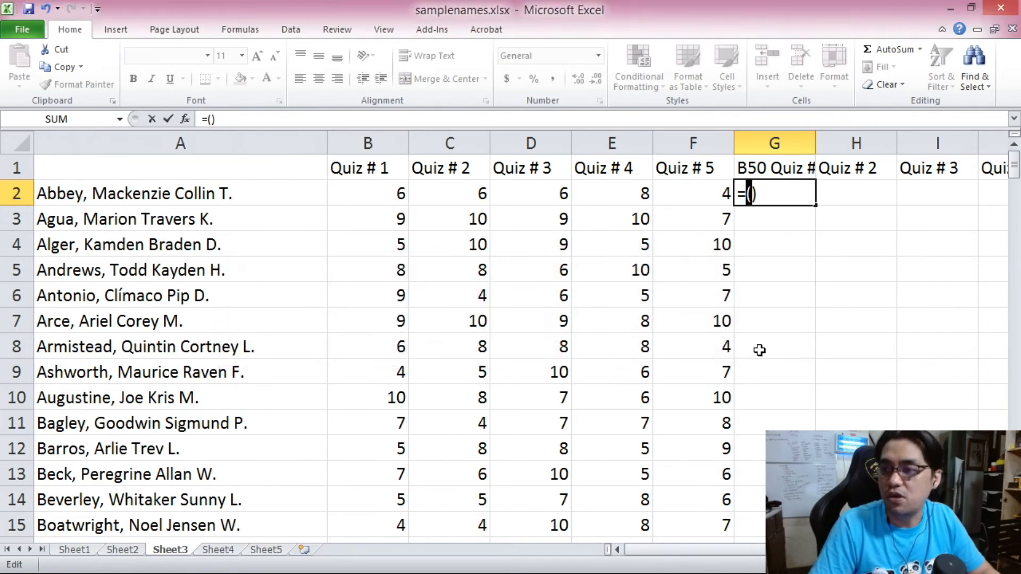
{"action": "left_click", "coordinate": [383, 192]}
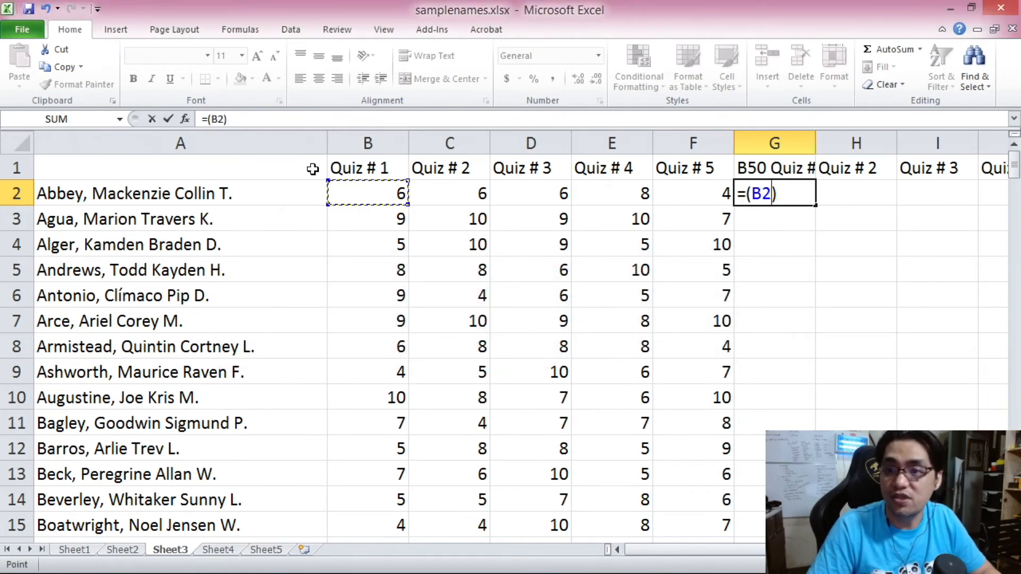
{"action": "type", "text": "/"}
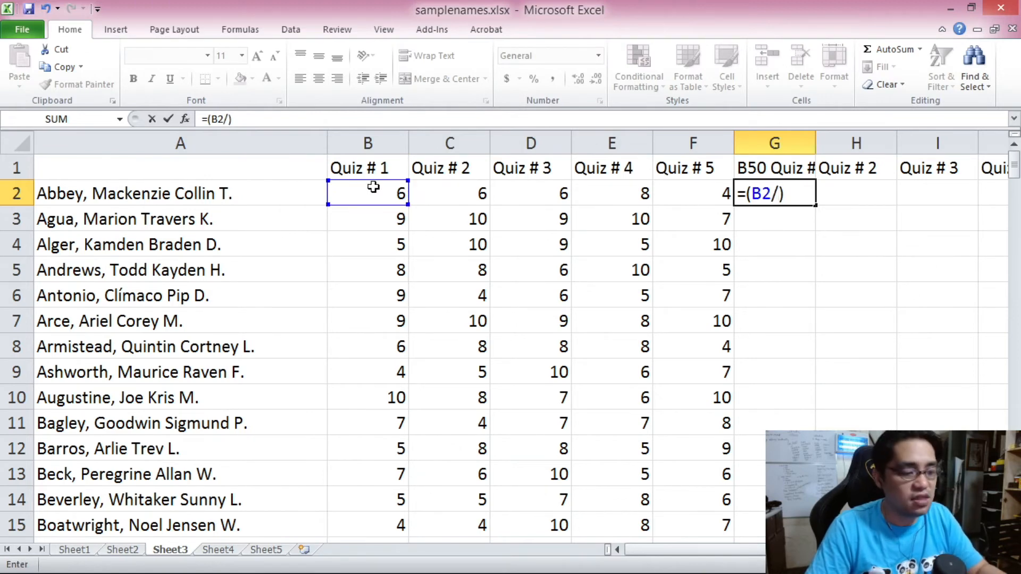
{"action": "type", "text": "10"}
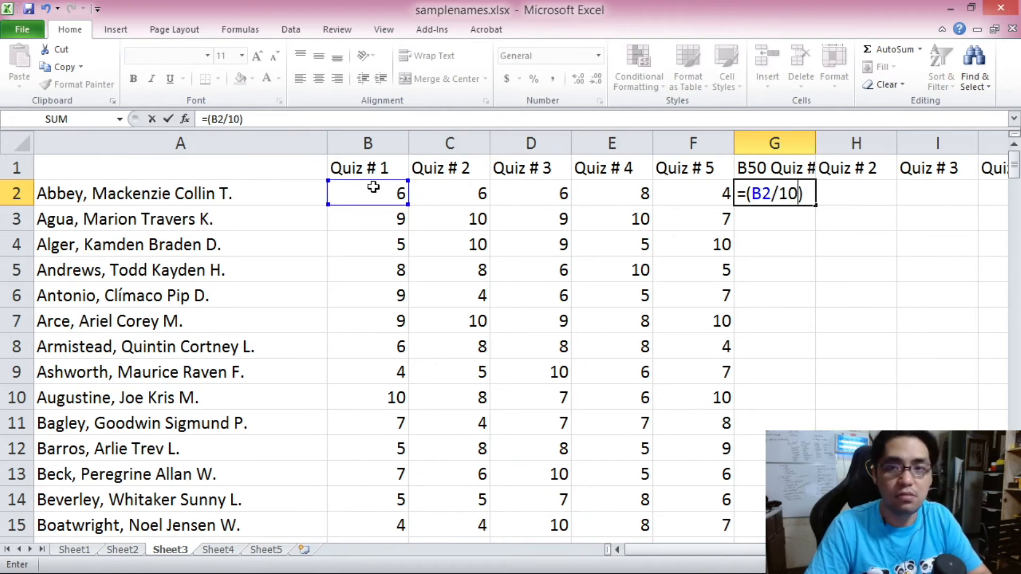
- Extend the G2 formula to =((B2/10)*50)+50 to give the base-50 grade
{"action": "left_click", "coordinate": [255, 122]}
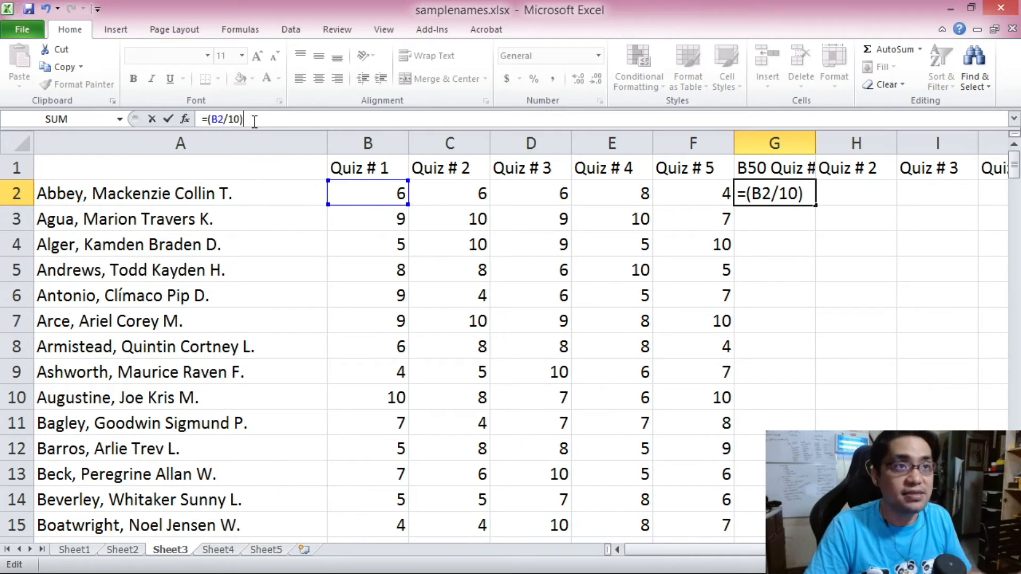
{"action": "type", "text": "*50"}
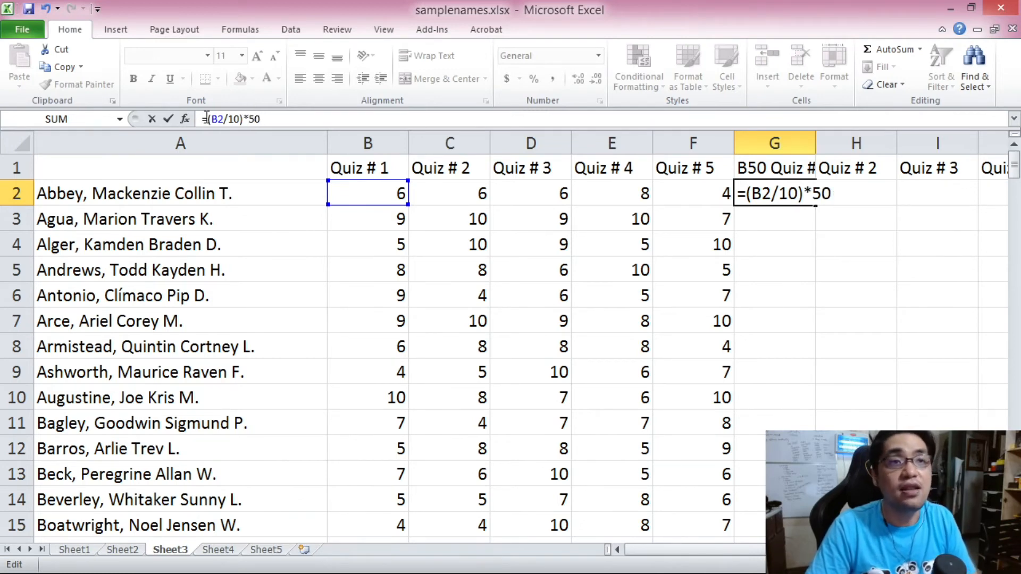
{"action": "key", "text": "Home"}
{"action": "key", "text": "Right"}
{"action": "type", "text": "("}
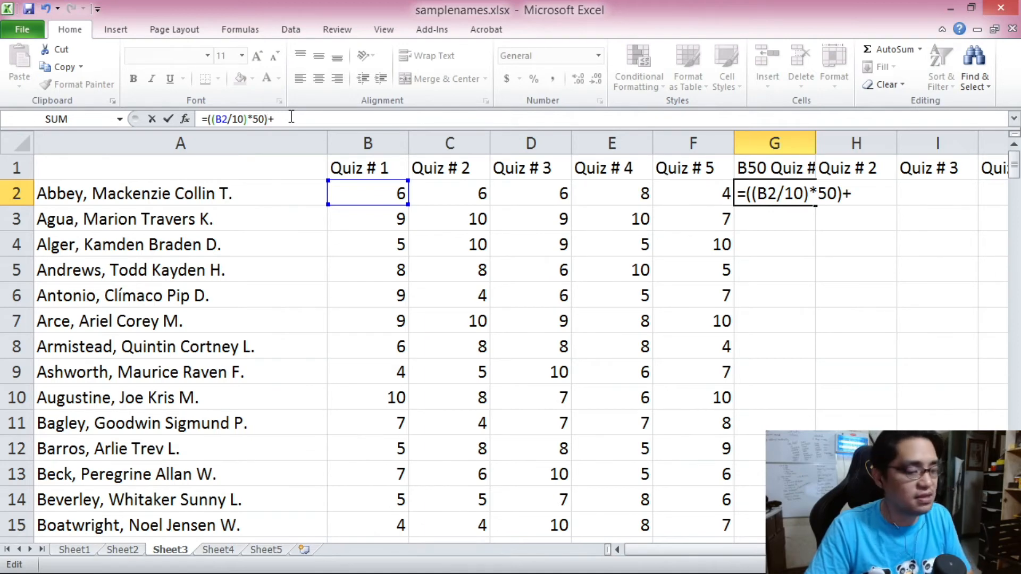
{"action": "type", "text": "0"}
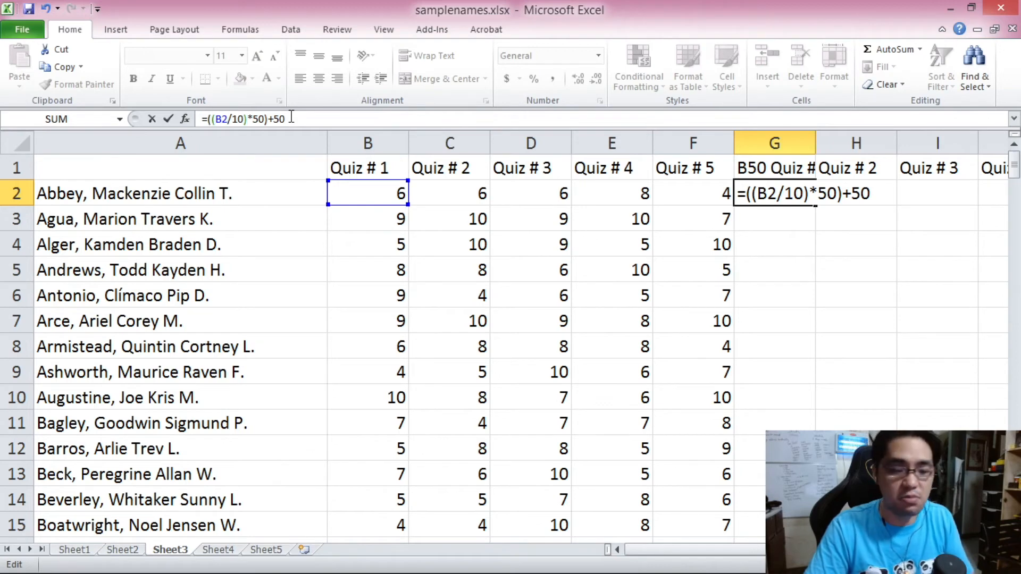
{"action": "key", "text": "Return"}
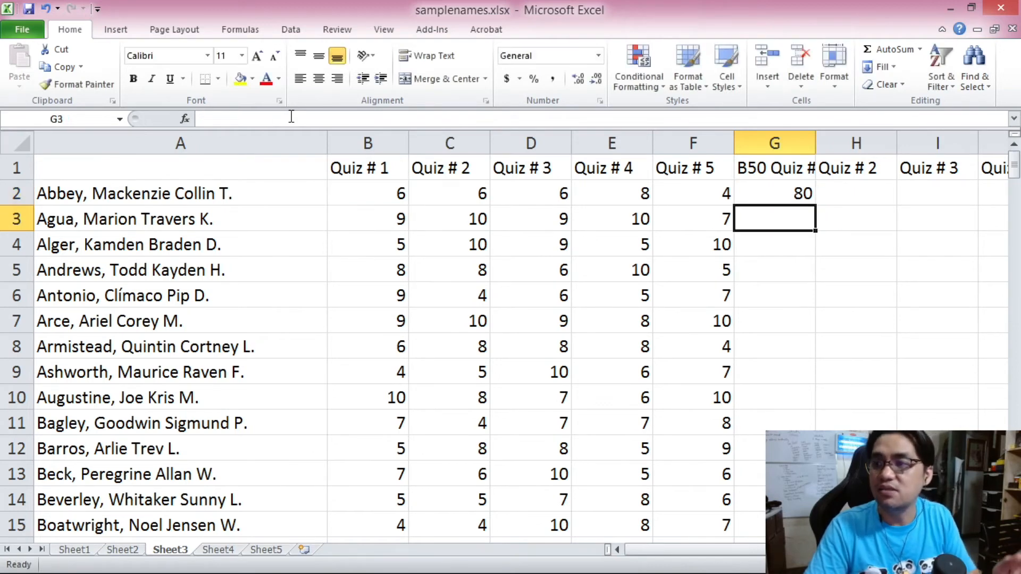
- Copy the base-50 formula from G2 into H2 for Quiz # 2
{"action": "left_click", "coordinate": [784, 197]}
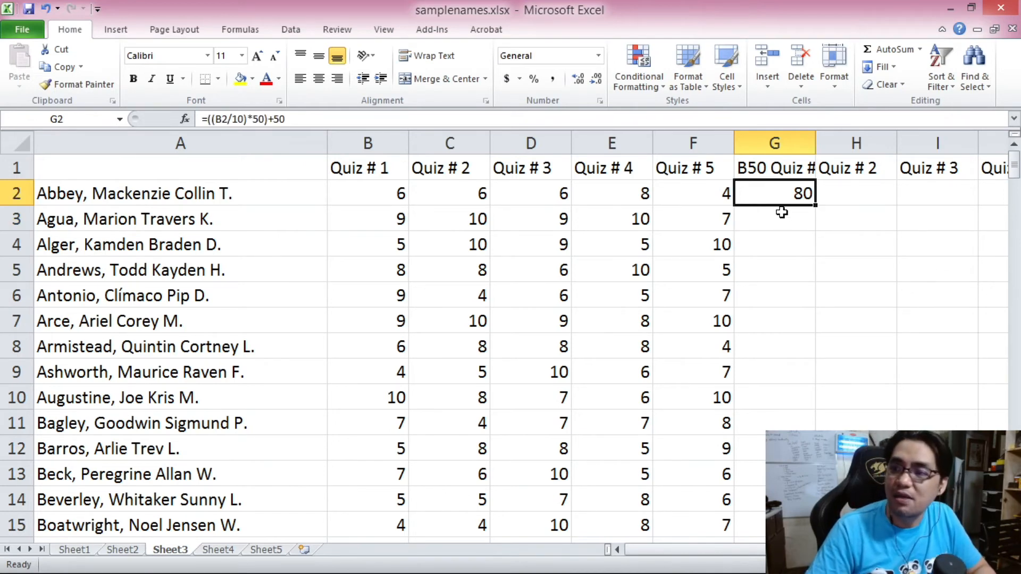
{"action": "key", "text": "ctrl+c"}
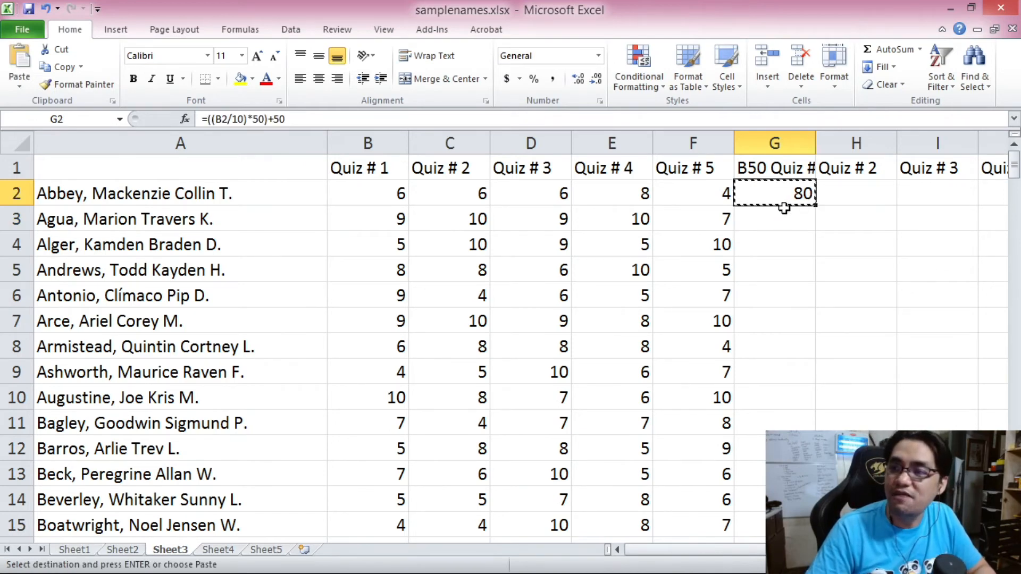
{"action": "left_click", "coordinate": [839, 188]}
{"action": "key", "text": "ctrl+v"}
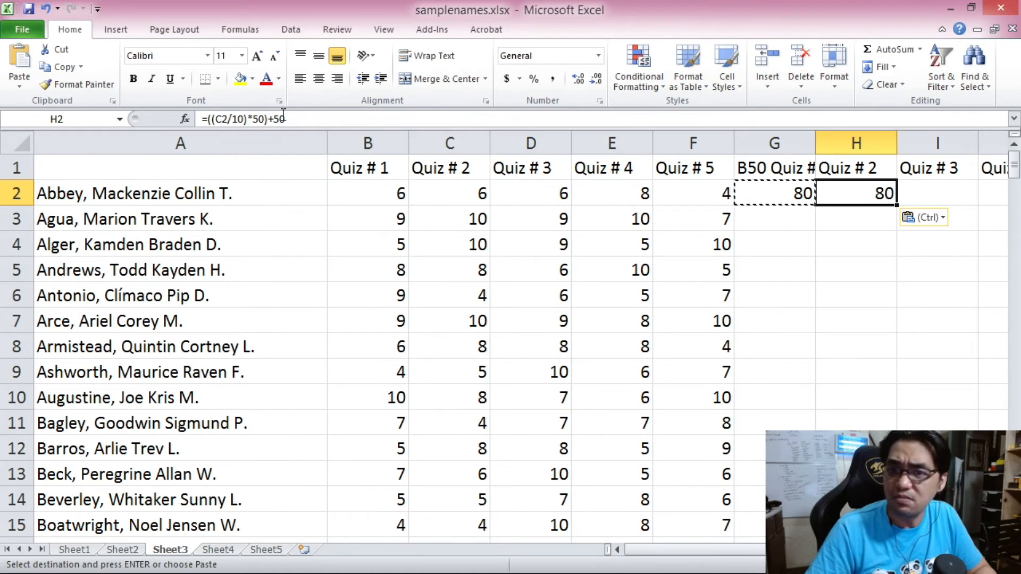
- Compare the formulas in G2 and H2 and check which quiz score cell each one references
{"action": "left_click", "coordinate": [219, 121]}
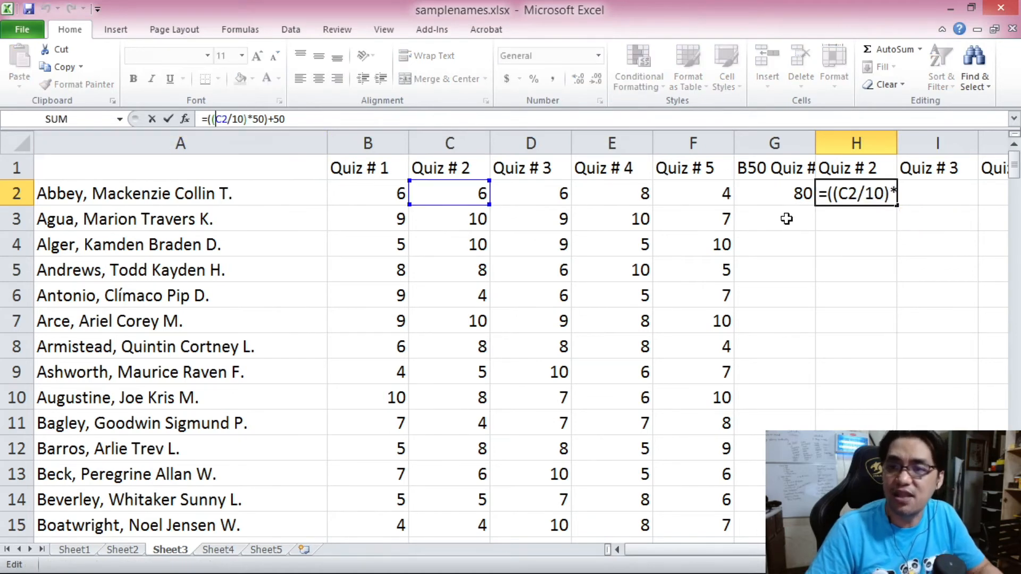
{"action": "key", "text": "Escape"}
{"action": "left_click", "coordinate": [792, 194]}
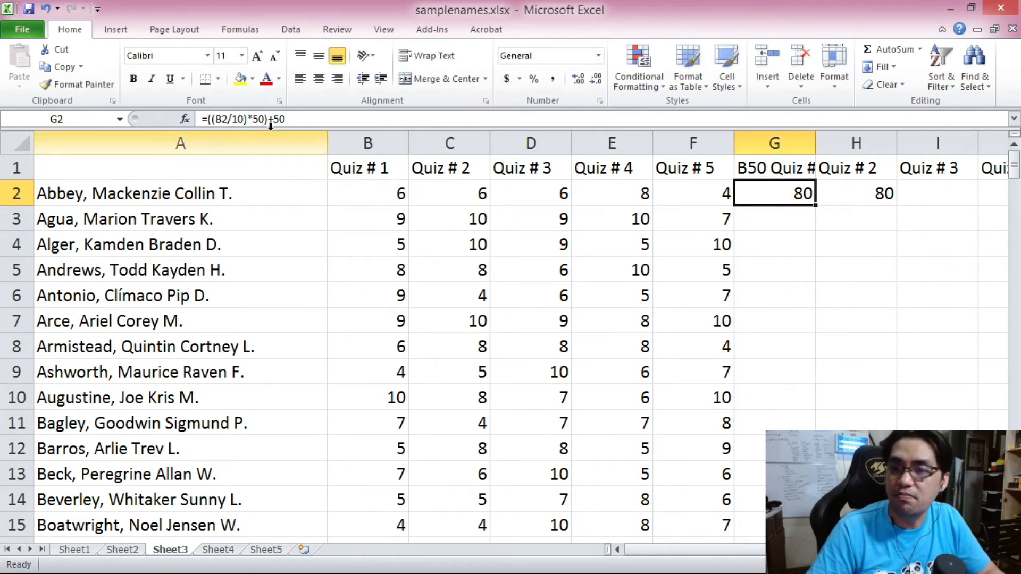
{"action": "left_click", "coordinate": [222, 114]}
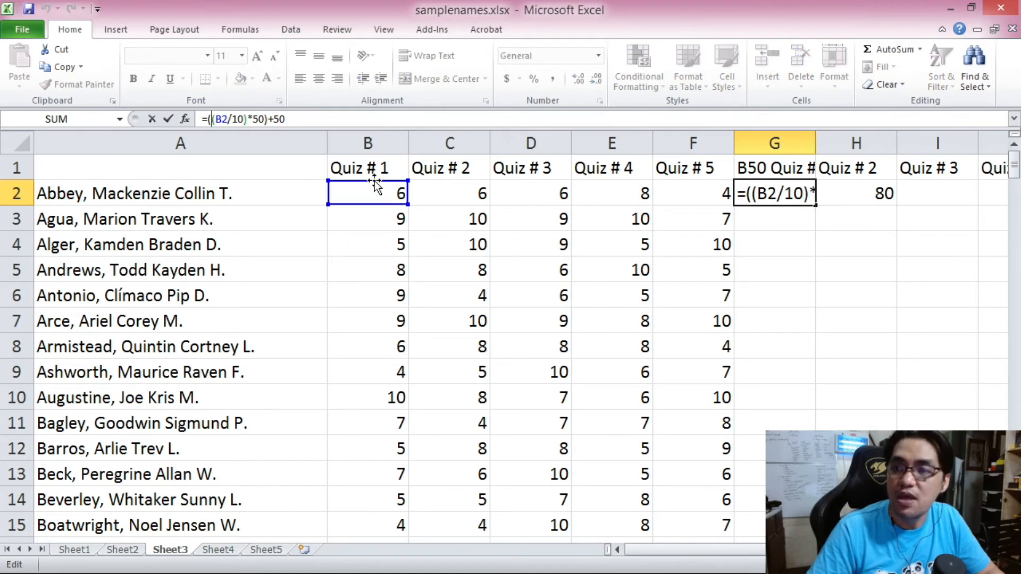
{"action": "key", "text": "Escape"}
{"action": "left_click", "coordinate": [855, 193]}
{"action": "left_click", "coordinate": [227, 116]}
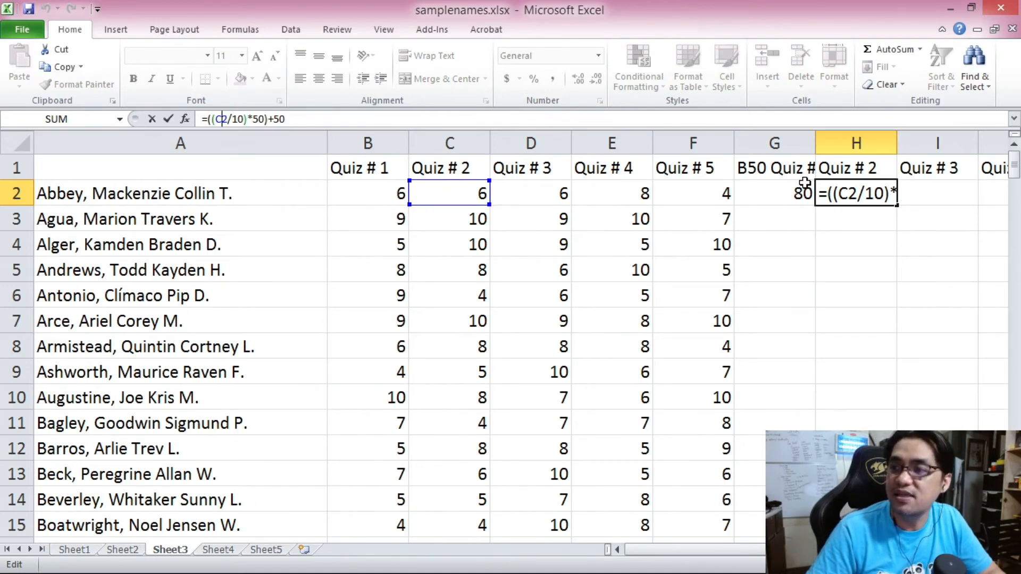
{"action": "key", "text": "ctrl+Return"}
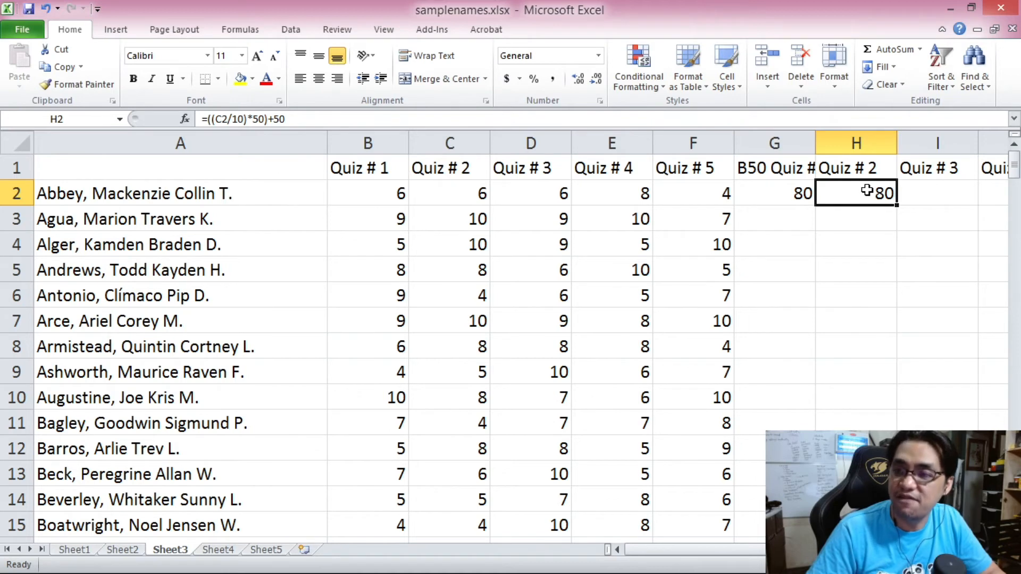
{"action": "left_click", "coordinate": [474, 194]}
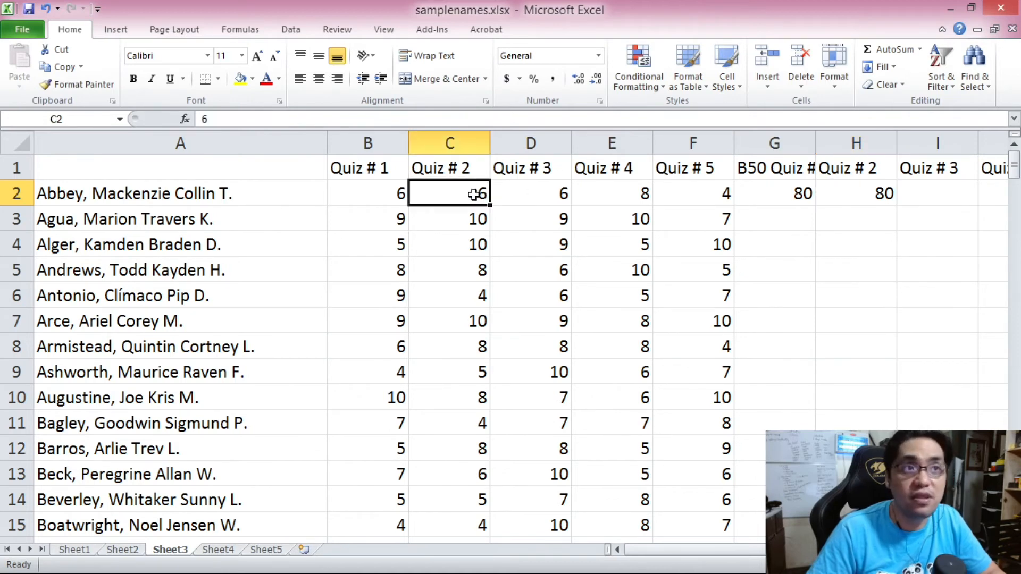
- Copy the base-50 formula from G2 into I2 and J2 for Quiz # 3 and Quiz # 4, and check J2's cell reference
{"action": "left_click", "coordinate": [774, 195]}
{"action": "key", "text": "ctrl+c"}
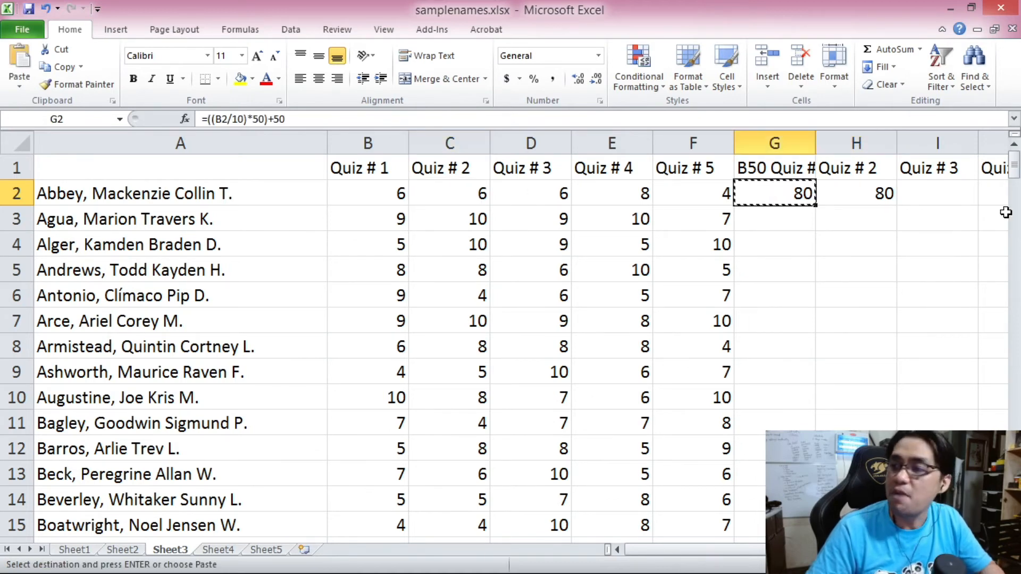
{"action": "left_click", "coordinate": [952, 198]}
{"action": "key", "text": "ctrl+v"}
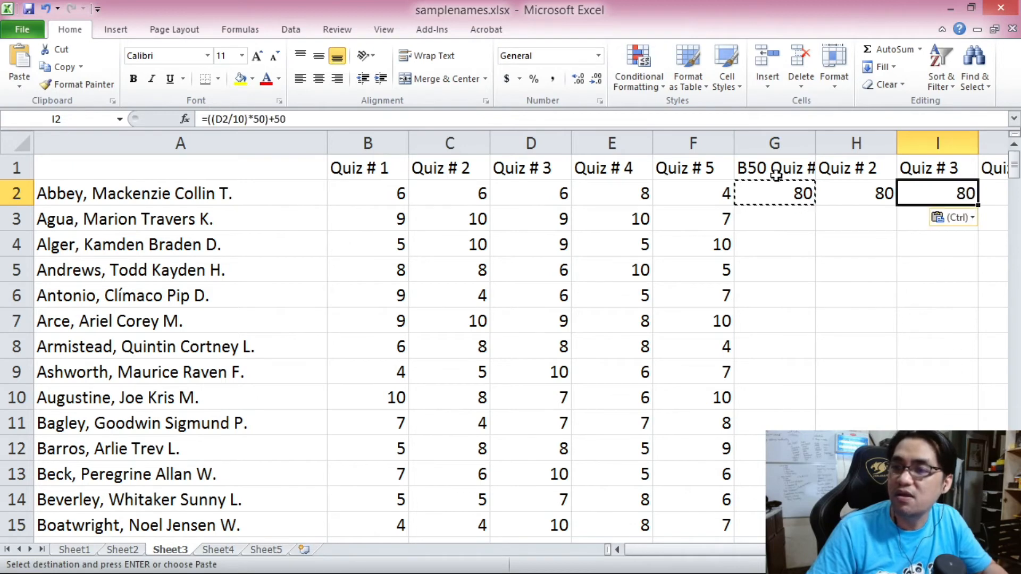
{"action": "scroll", "coordinate": [725, 187], "scroll_direction": "right", "scroll_amount": 1}
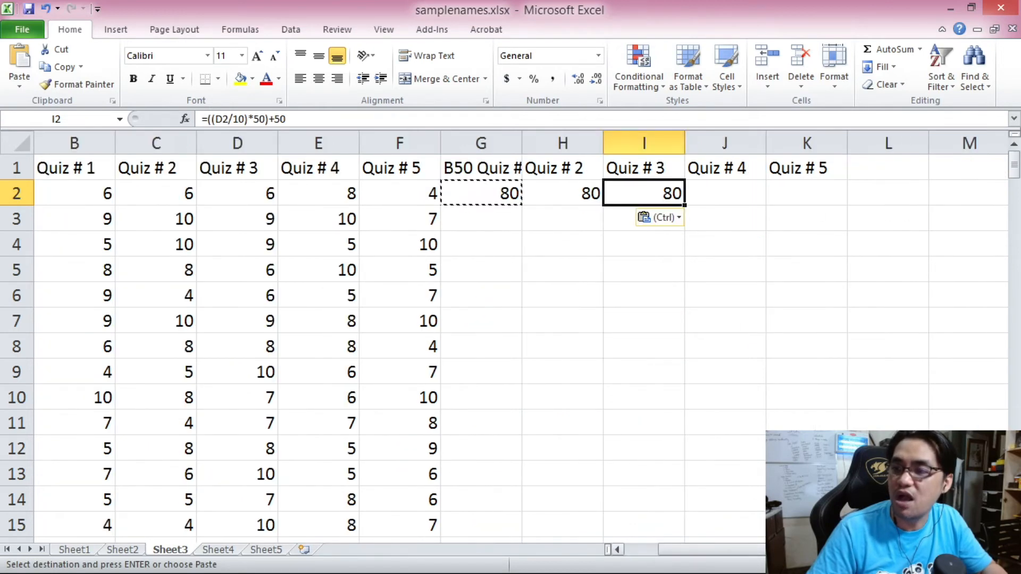
{"action": "left_click", "coordinate": [726, 188]}
{"action": "key", "text": "ctrl+v"}
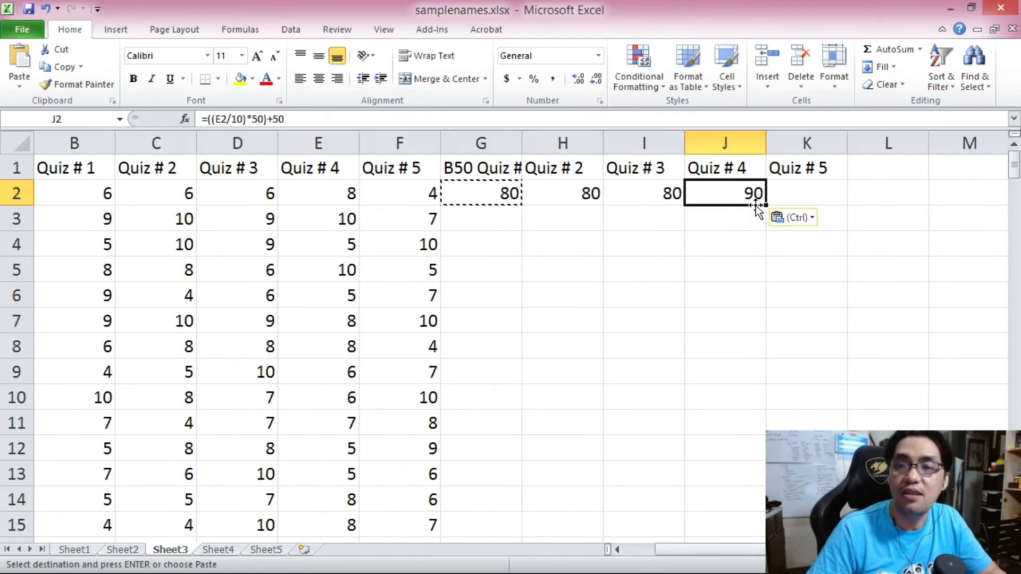
{"action": "left_click", "coordinate": [249, 125]}
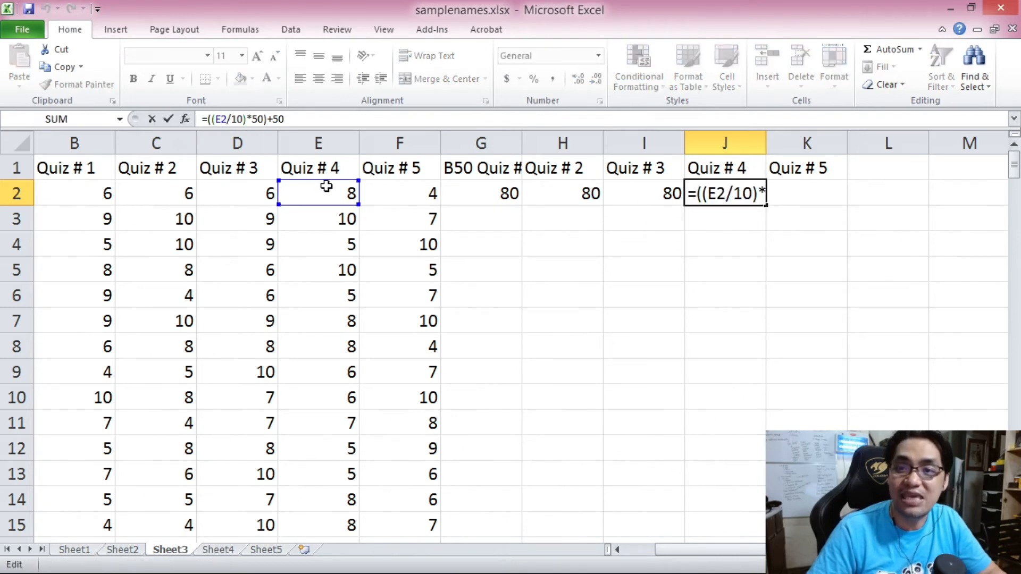
{"action": "key", "text": "Escape"}
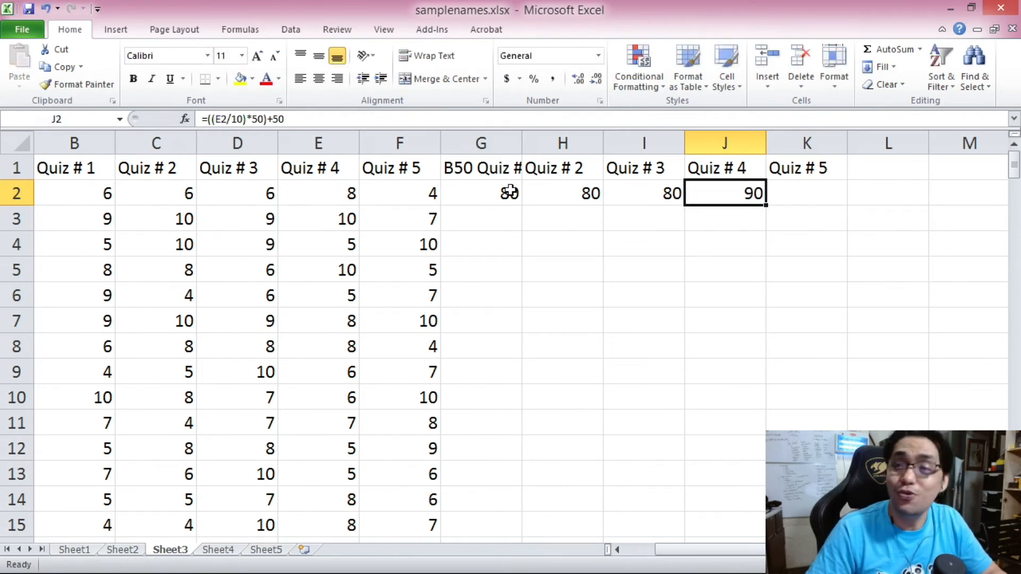
- Copy the base-50 formula from G2 to the whole grade range G2:K201 for all students and all five quizzes
{"action": "left_click", "coordinate": [510, 190]}
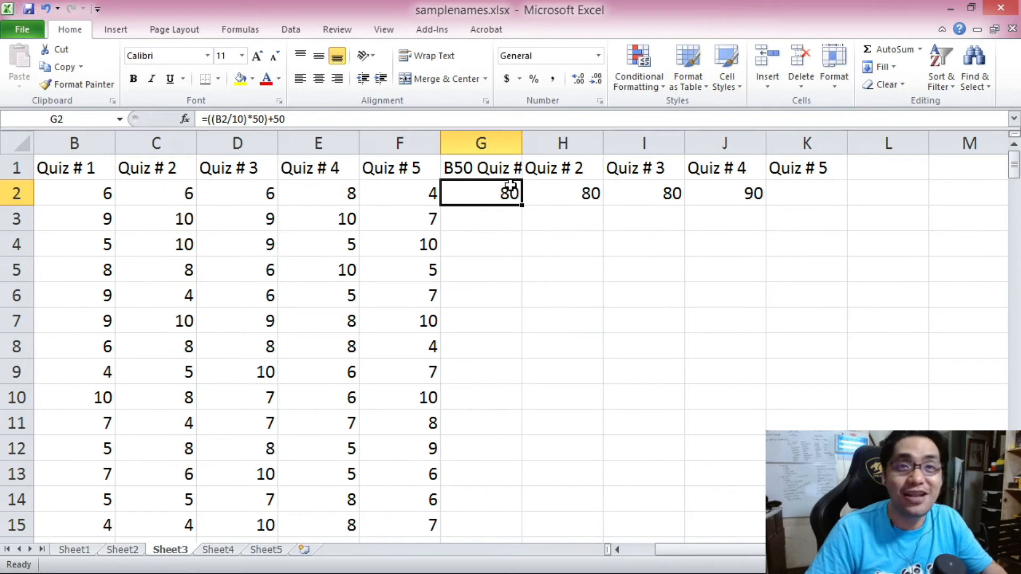
{"action": "key", "text": "ctrl+c"}
{"action": "left_click_drag", "start_coordinate": [1014, 167], "coordinate": [1014, 172]}
{"action": "left_click", "coordinate": [790, 525], "text": "shift"}
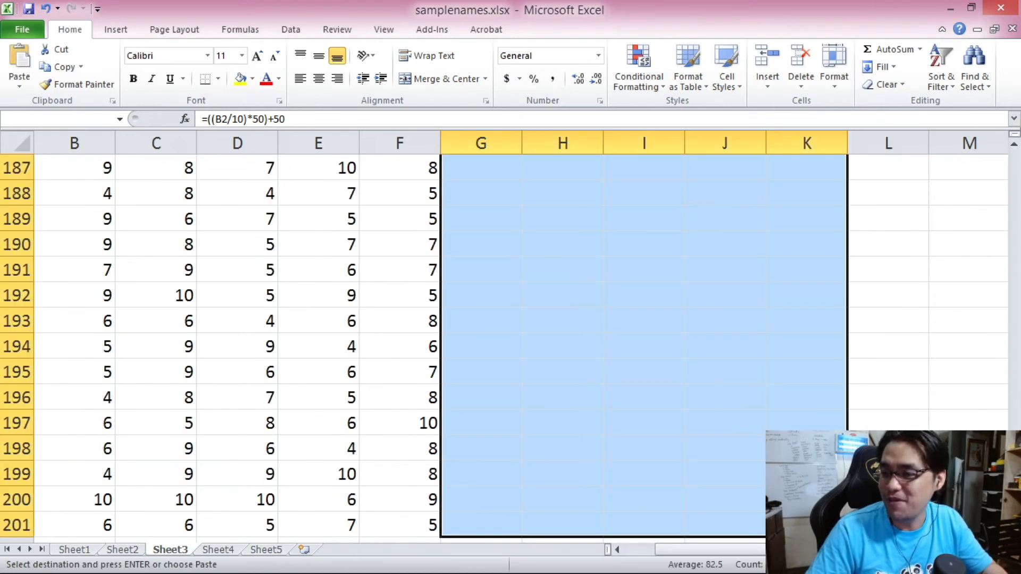
{"action": "left_click_drag", "start_coordinate": [1014, 513], "coordinate": [1013, 155]}
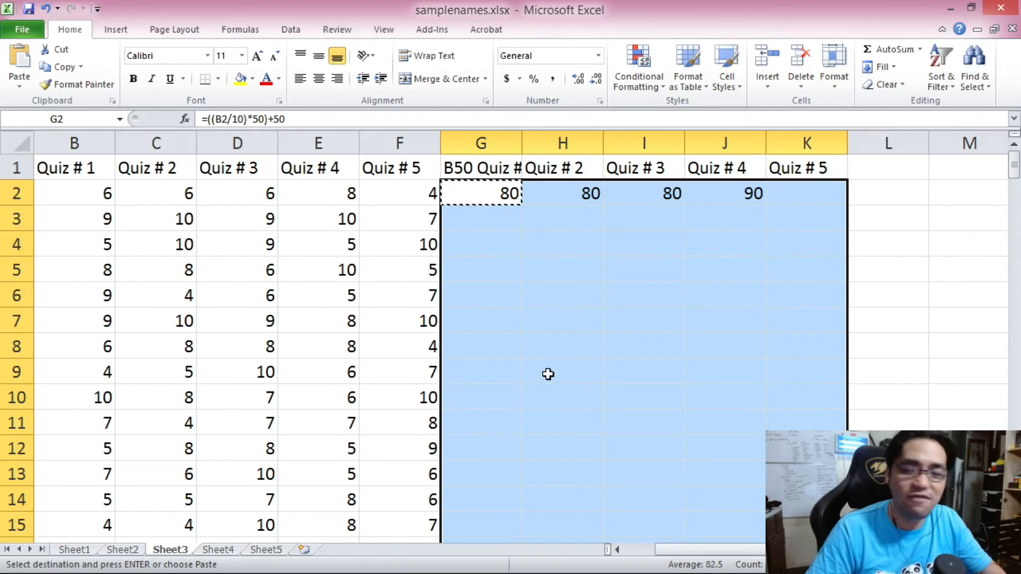
{"action": "key", "text": "ctrl+v"}
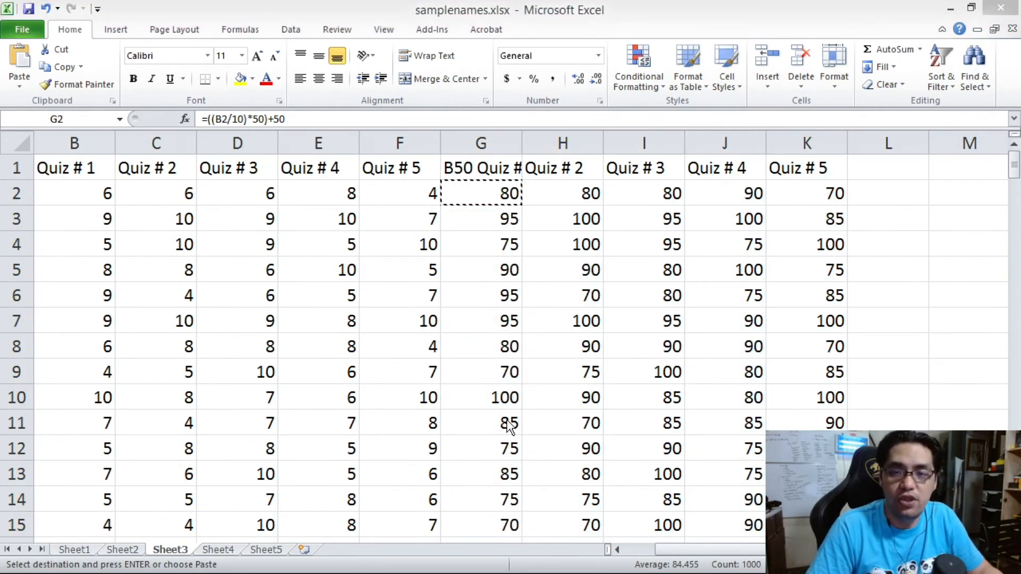
{"action": "left_click", "coordinate": [606, 285]}
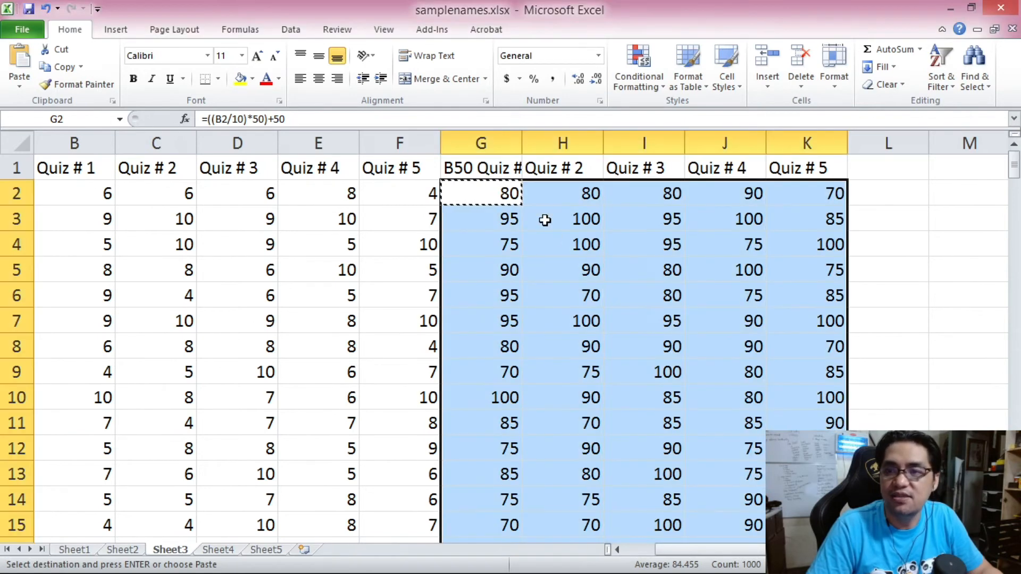
- Examine the parts of the G2 formula: the B2 reference, the divisor, the multiplier and the added constant
{"action": "left_click", "coordinate": [504, 199]}
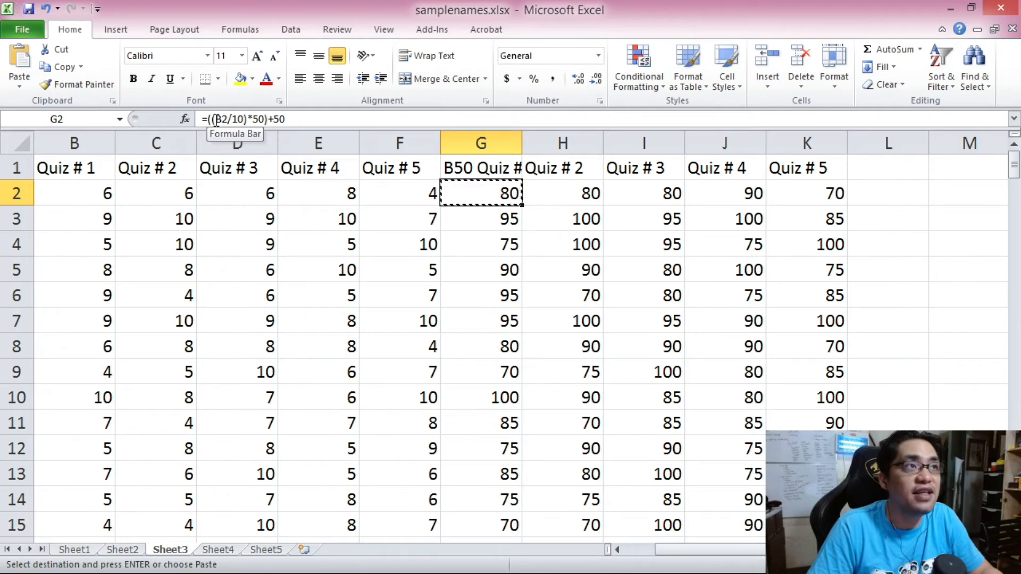
{"action": "left_click_drag", "start_coordinate": [216, 118], "coordinate": [231, 118]}
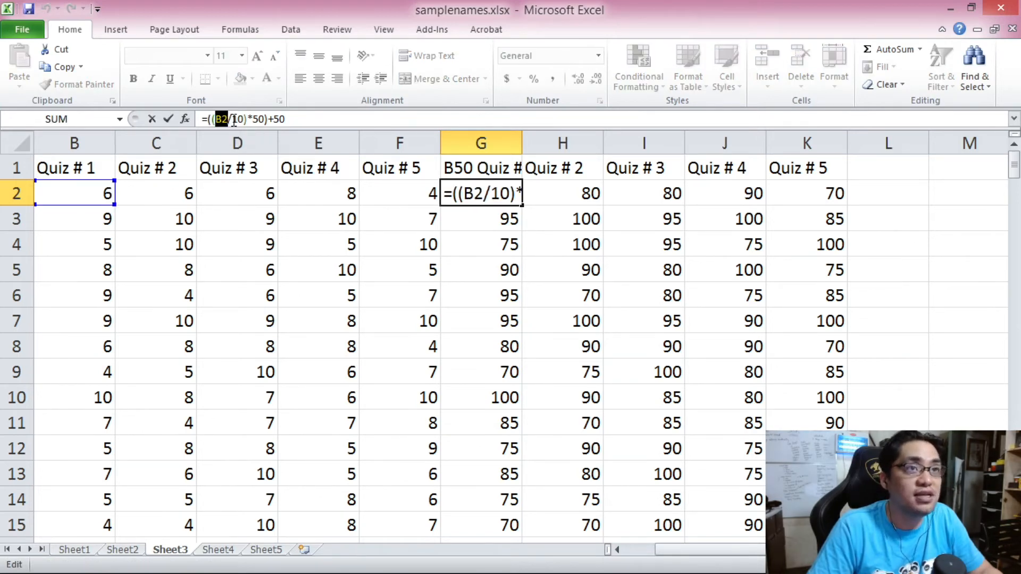
{"action": "left_click", "coordinate": [234, 120]}
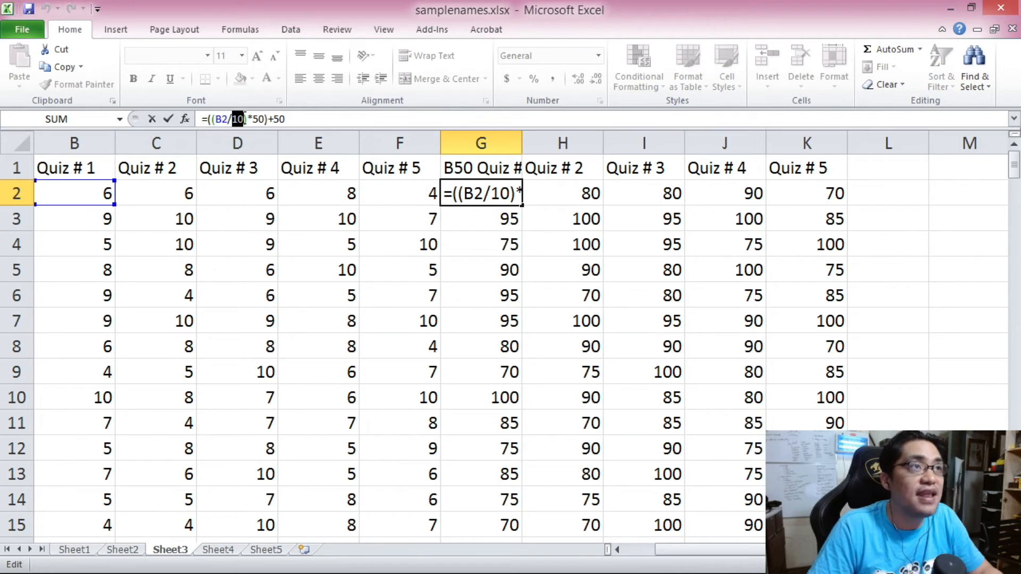
{"action": "double_click", "coordinate": [263, 119]}
{"action": "double_click", "coordinate": [279, 120]}
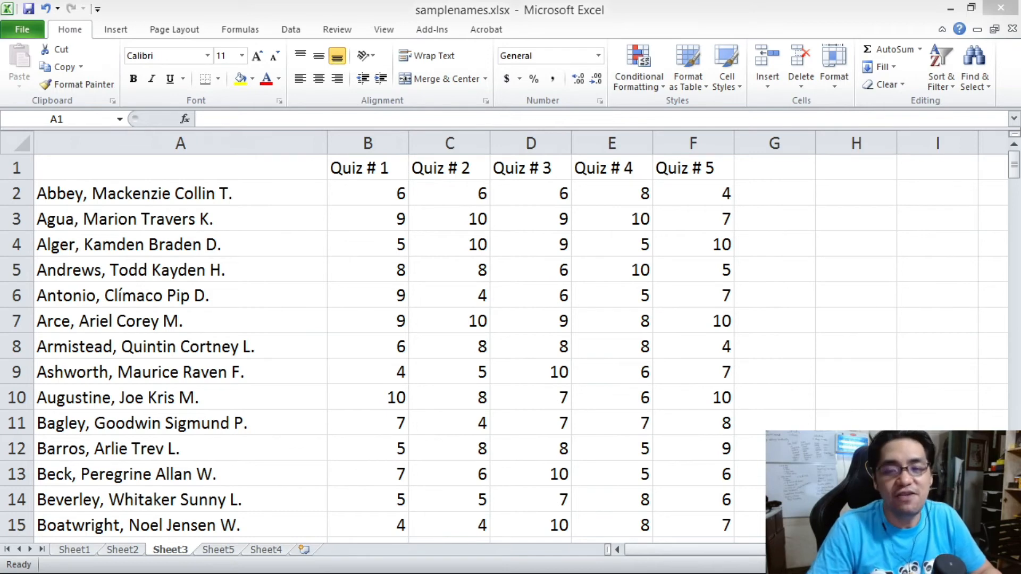
{"action": "left_click_drag", "start_coordinate": [396, 176], "coordinate": [695, 372]}
{"action": "left_click", "coordinate": [286, 267]}
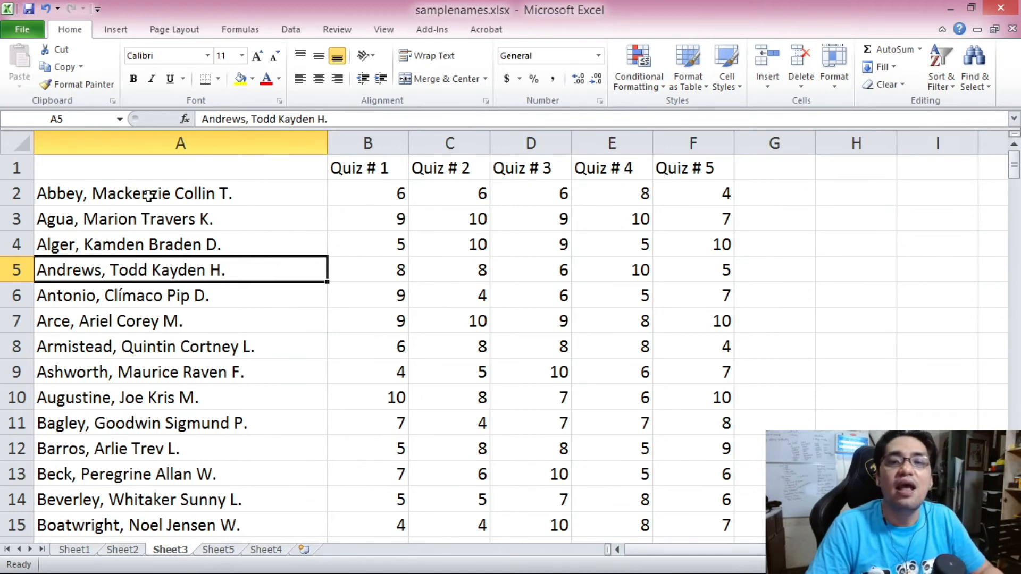
- Copy the student name column from Sheet3 into column A of Sheet5 and look through the pasted list
{"action": "left_click", "coordinate": [169, 139]}
{"action": "key", "text": "ctrl+c"}
{"action": "left_click", "coordinate": [218, 549]}
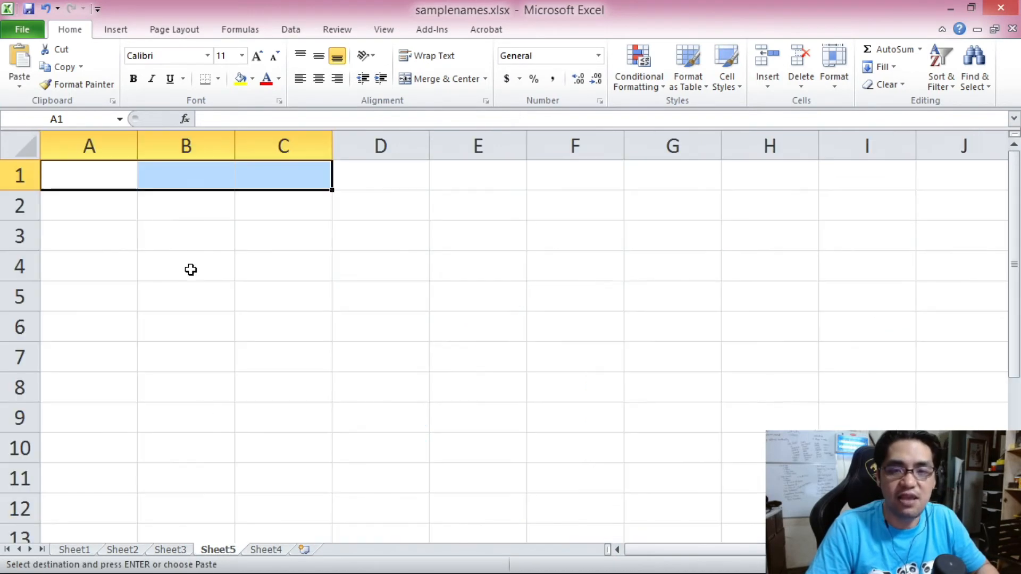
{"action": "left_click", "coordinate": [130, 147]}
{"action": "key", "text": "ctrl+v"}
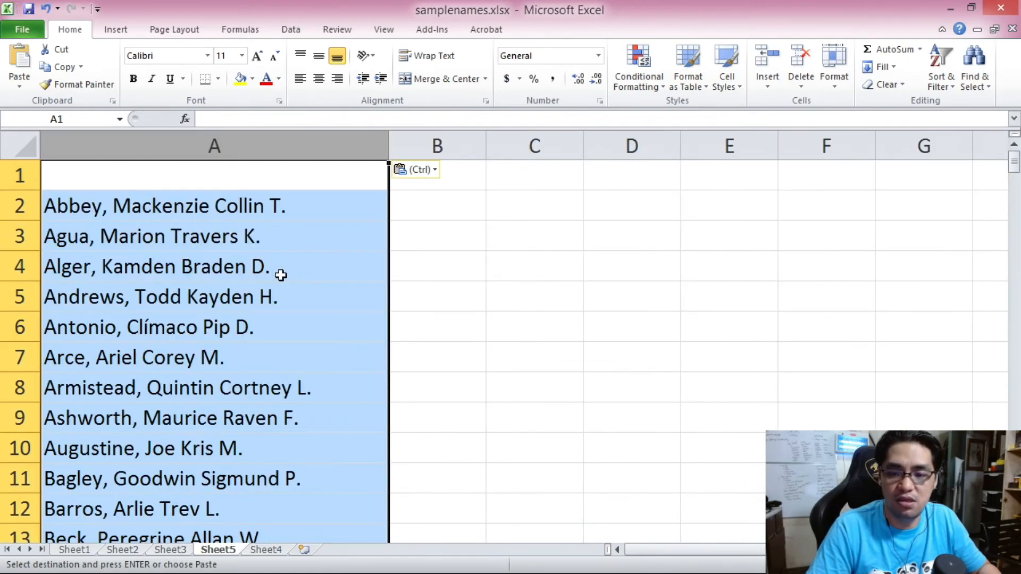
{"action": "left_click", "coordinate": [304, 262]}
{"action": "scroll", "coordinate": [453, 229], "scroll_direction": "down", "scroll_amount": 19}
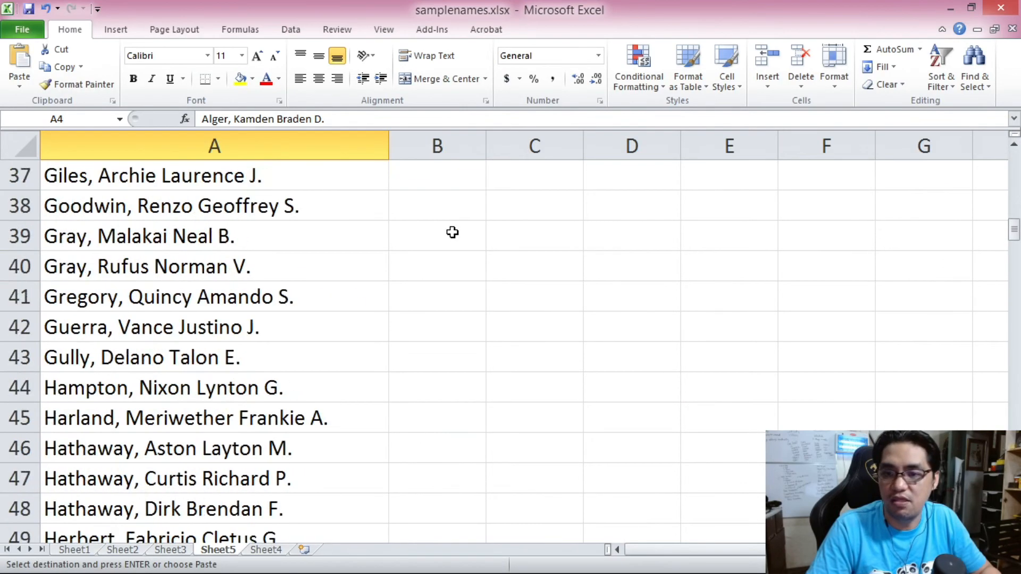
{"action": "scroll", "coordinate": [452, 232], "scroll_direction": "down", "scroll_amount": 12}
{"action": "scroll", "coordinate": [452, 233], "scroll_direction": "up", "scroll_amount": 4}
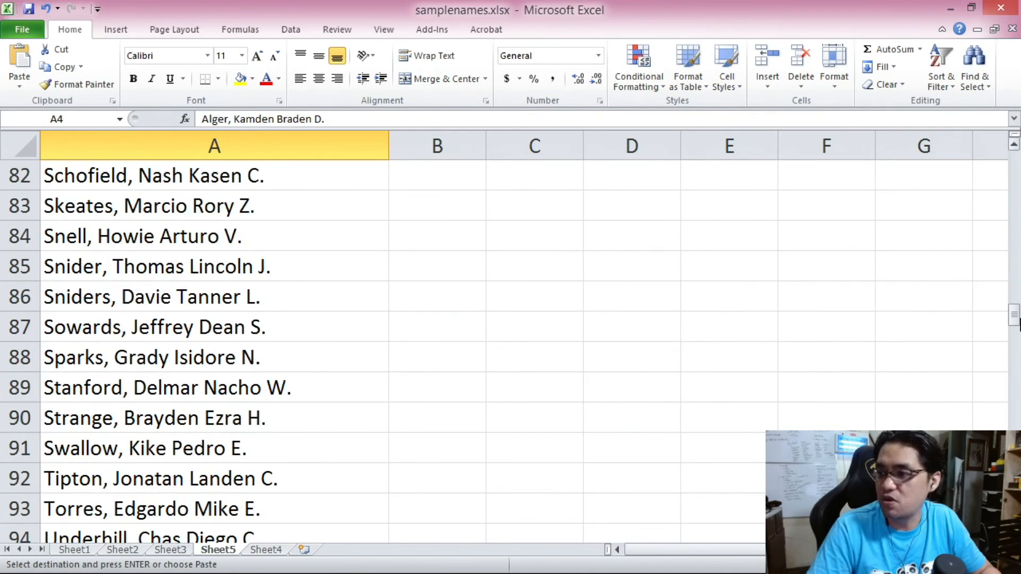
{"action": "left_click_drag", "start_coordinate": [1015, 316], "coordinate": [869, 134]}
- Copy the Quiz # 1 to Quiz # 5 headings from Sheet3 into Sheet5, starting at B1
{"action": "left_click", "coordinate": [173, 549]}
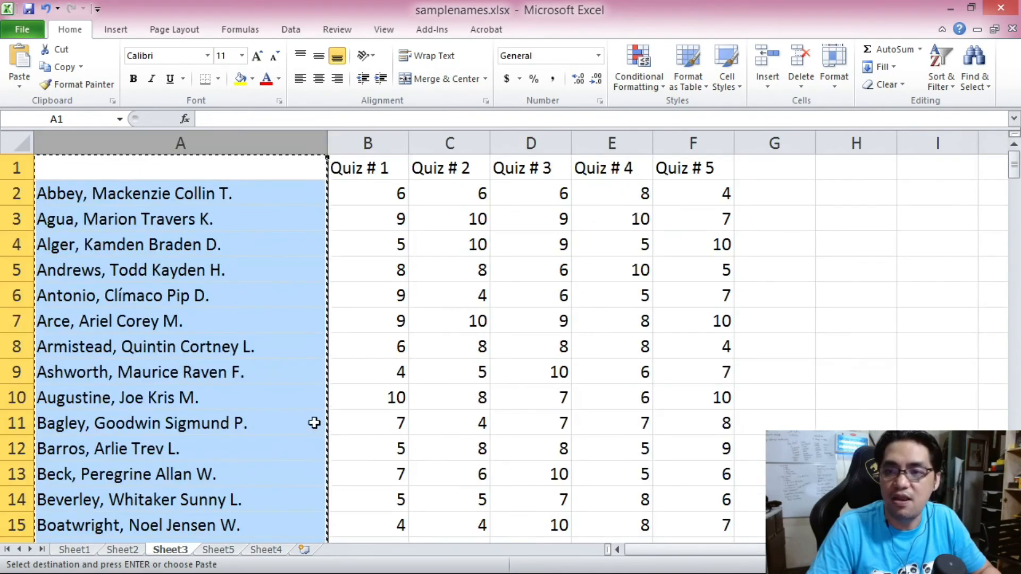
{"action": "left_click_drag", "start_coordinate": [343, 167], "coordinate": [692, 164]}
{"action": "key", "text": "ctrl+c"}
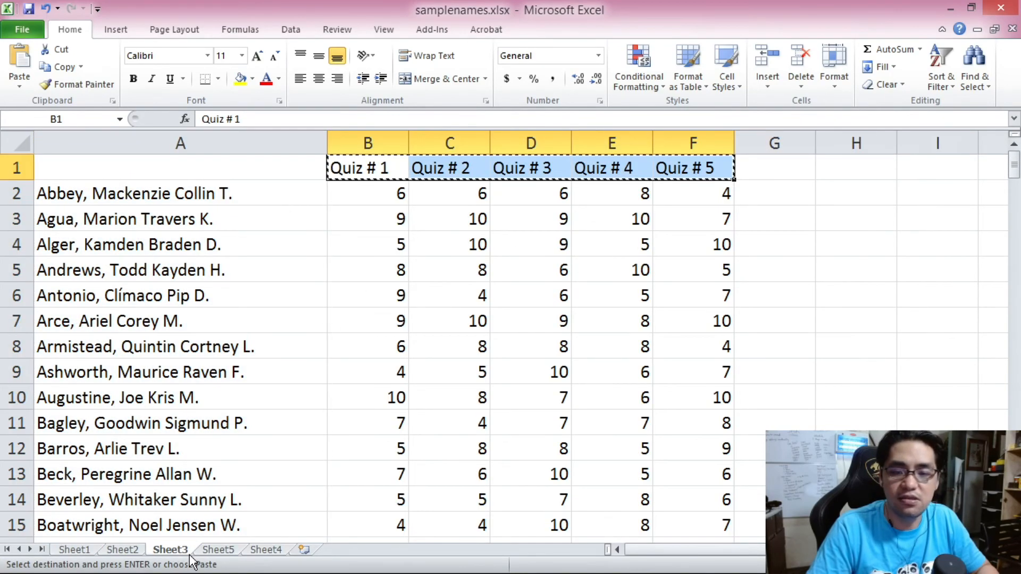
{"action": "left_click", "coordinate": [224, 550]}
{"action": "left_click", "coordinate": [426, 171]}
{"action": "key", "text": "ctrl+v"}
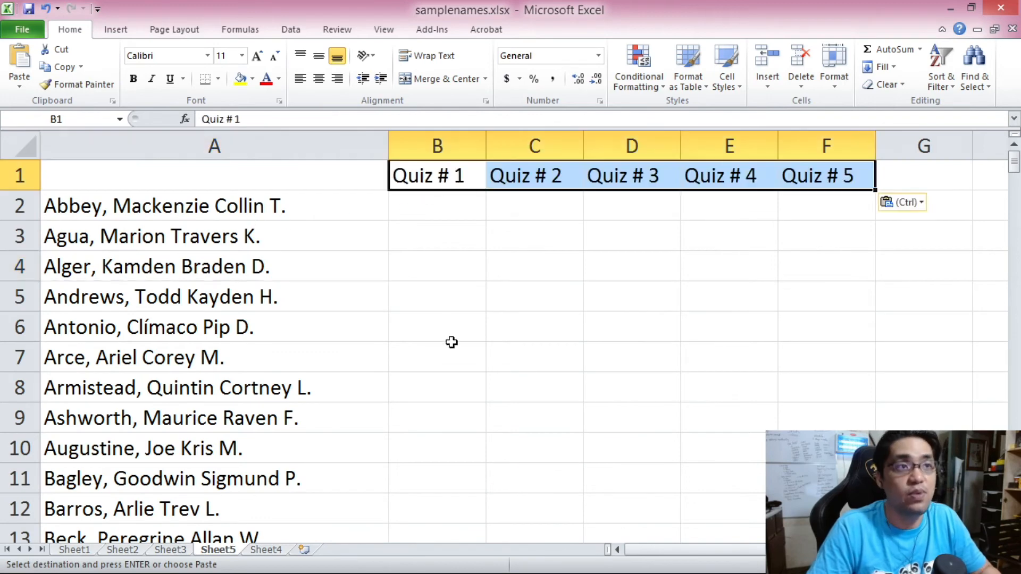
- Start a formula in B2 of Sheet5 that references the first student's Quiz # 1 score on the other sheet, as =Sheet3!B2
{"action": "left_click", "coordinate": [182, 549]}
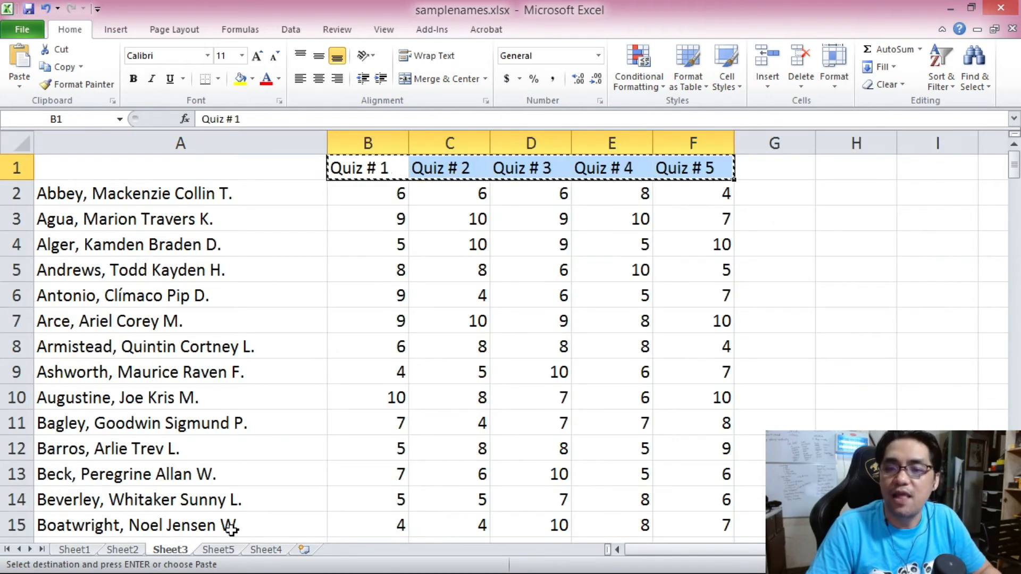
{"action": "left_click", "coordinate": [220, 555]}
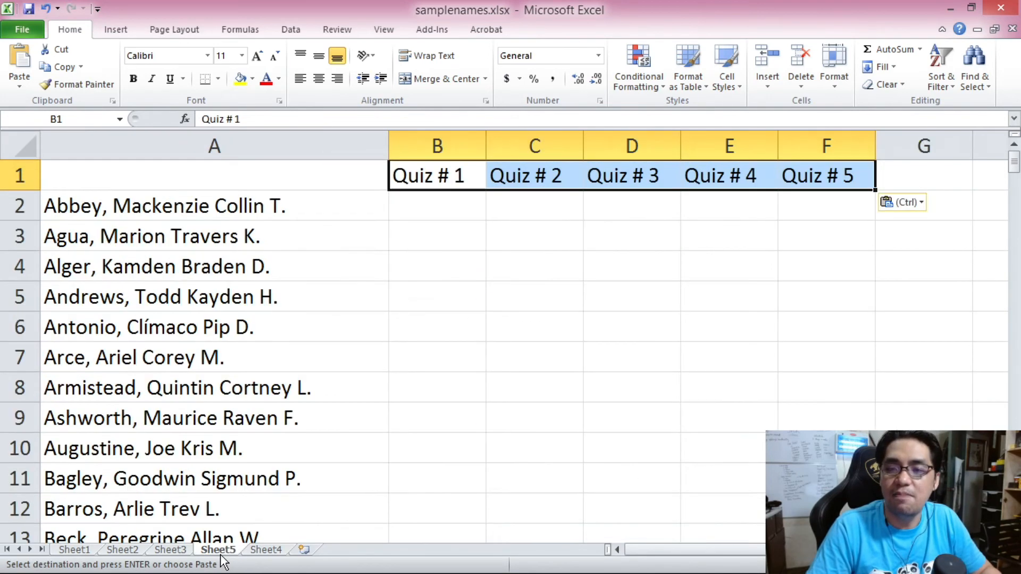
{"action": "left_click", "coordinate": [429, 211]}
{"action": "left_click", "coordinate": [183, 550]}
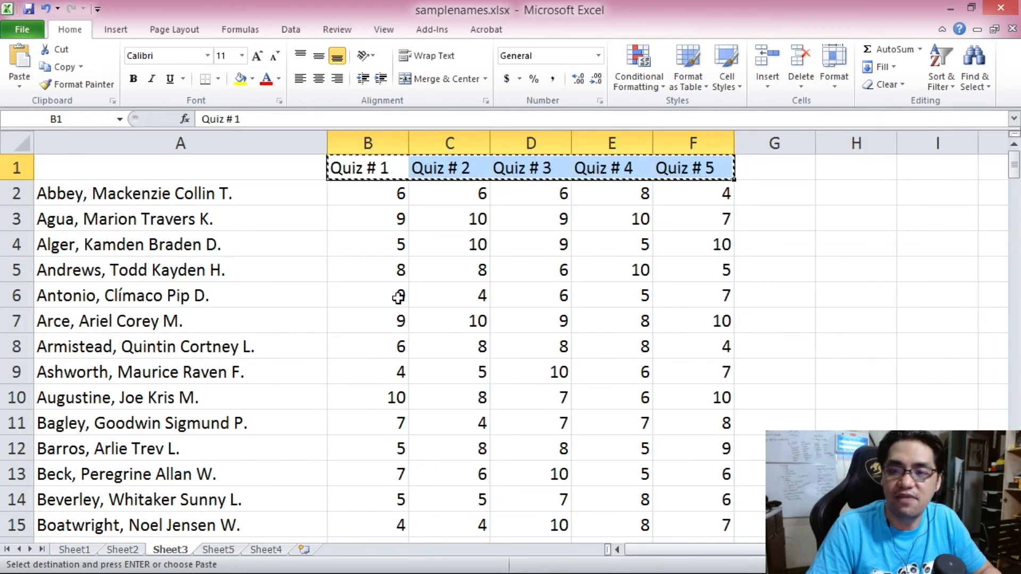
{"action": "left_click", "coordinate": [398, 202]}
{"action": "left_click", "coordinate": [220, 550]}
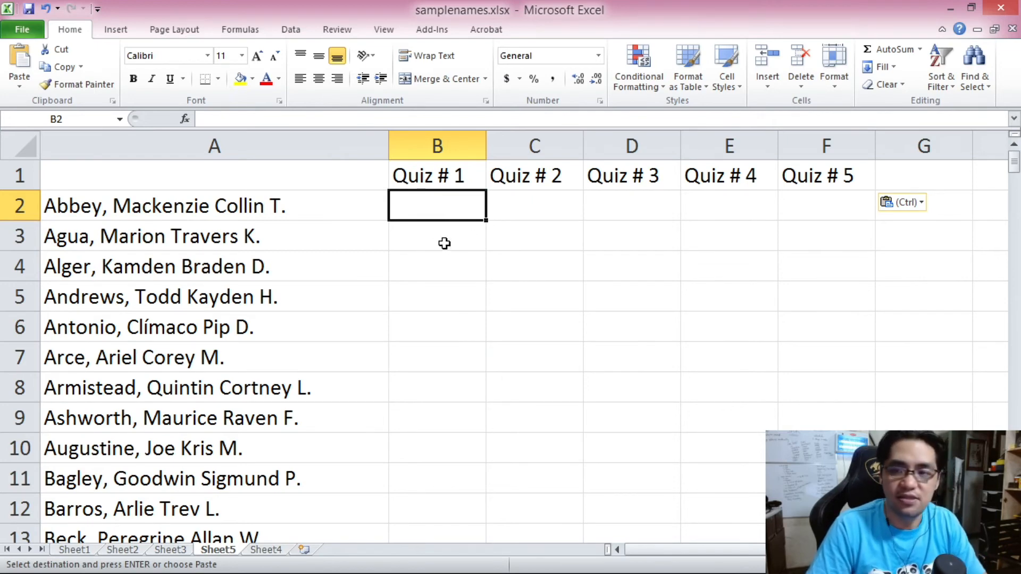
{"action": "type", "text": "="}
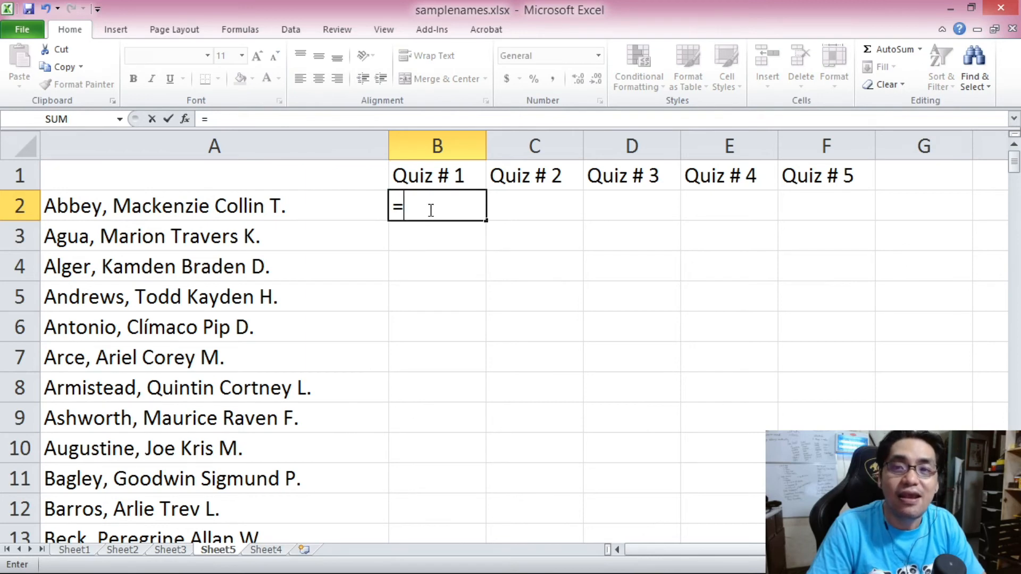
{"action": "left_click", "coordinate": [170, 550]}
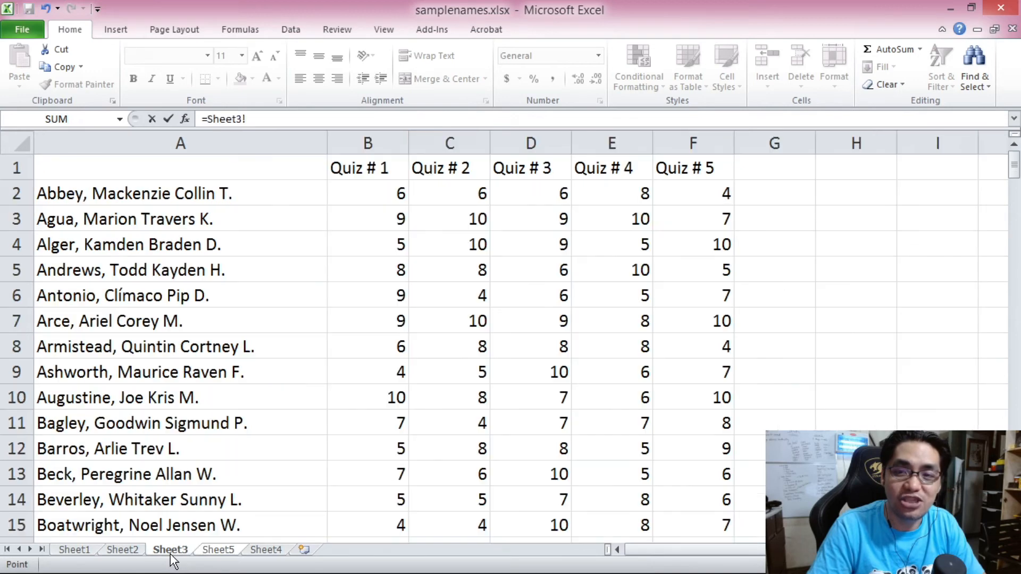
{"action": "left_click", "coordinate": [372, 189]}
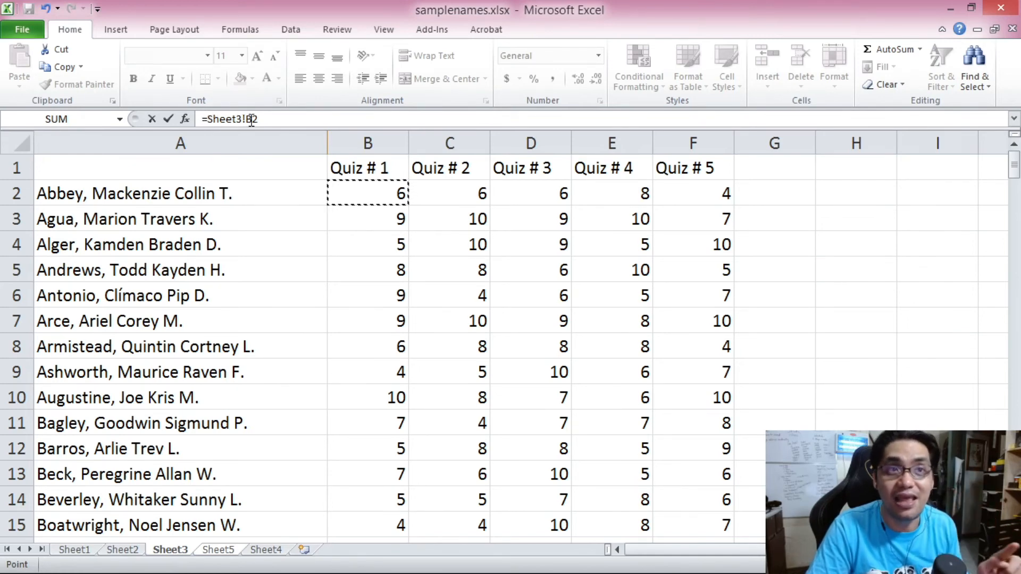
- Divide the sheet reference by 10 inside parentheses, making the formula =(Sheet3!B2/10)
{"action": "left_click", "coordinate": [208, 118]}
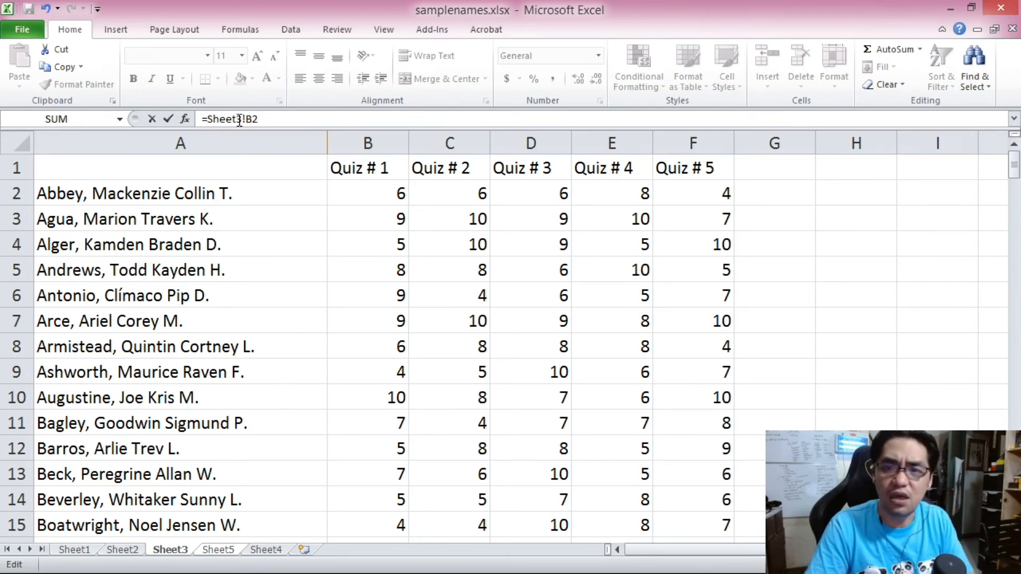
{"action": "type", "text": "("}
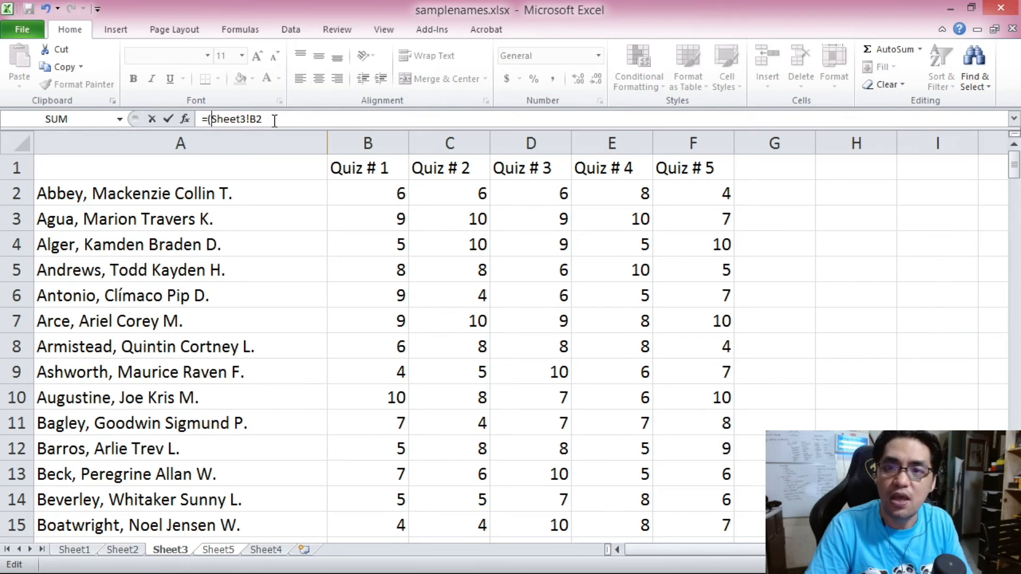
{"action": "left_click", "coordinate": [274, 119]}
{"action": "type", "text": "/10)"}
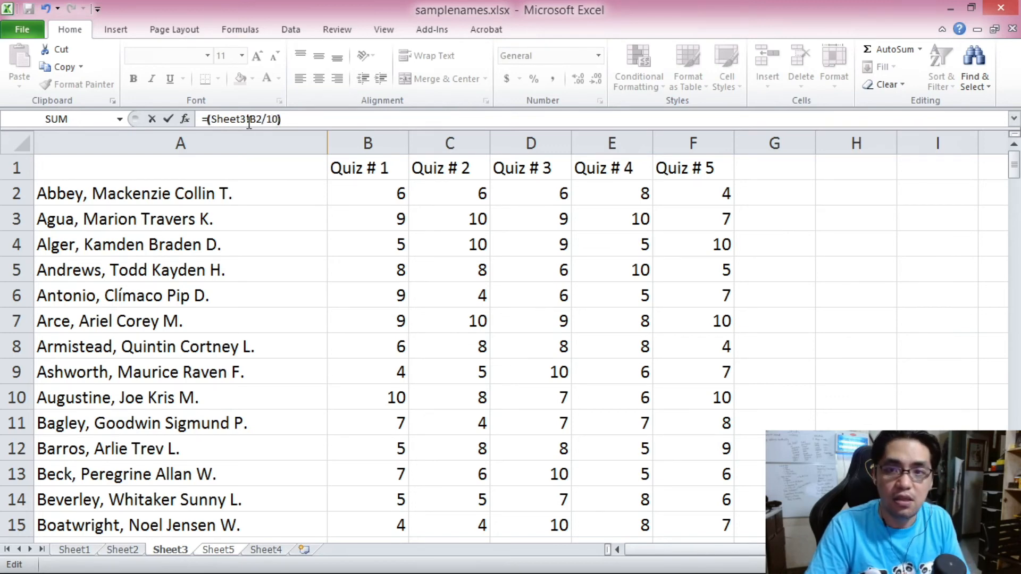
- Complete the base-50 grade formula in B2 of Sheet5 as =((Sheet3!B2/10)*50)+50
{"action": "left_click", "coordinate": [209, 119]}
{"action": "type", "text": "("}
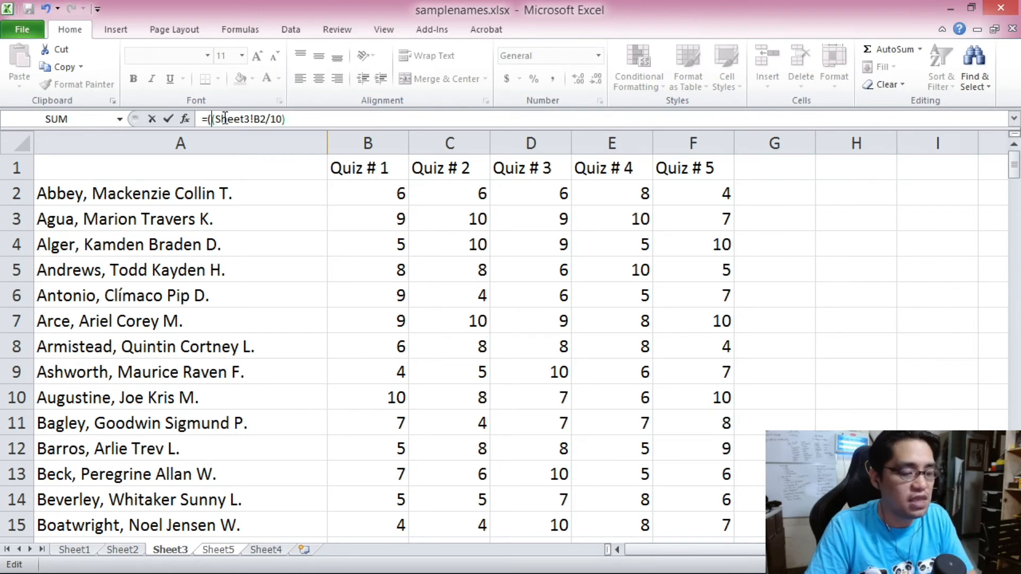
{"action": "left_click", "coordinate": [306, 123]}
{"action": "type", "text": "*"}
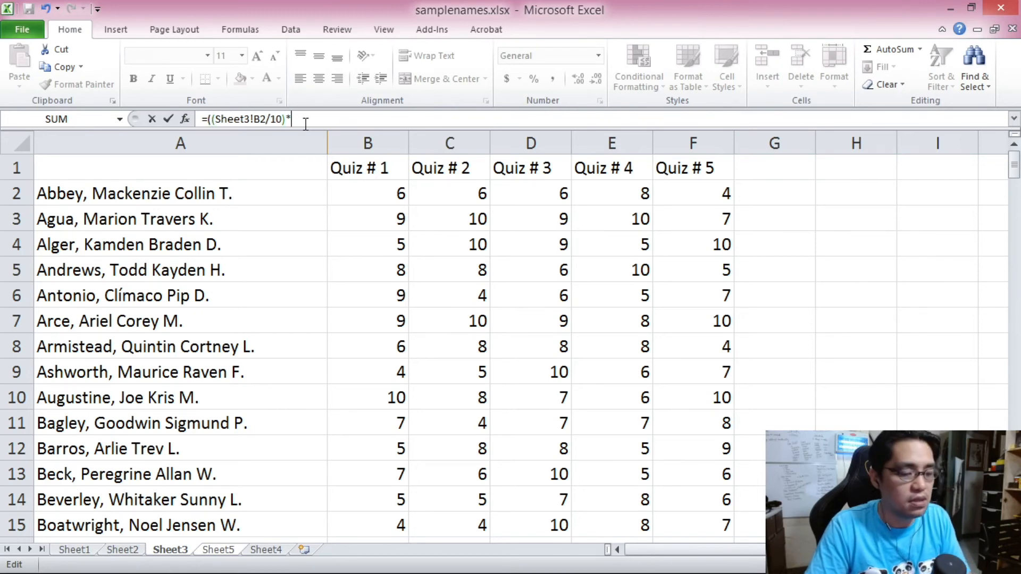
{"action": "type", "text": "50)"}
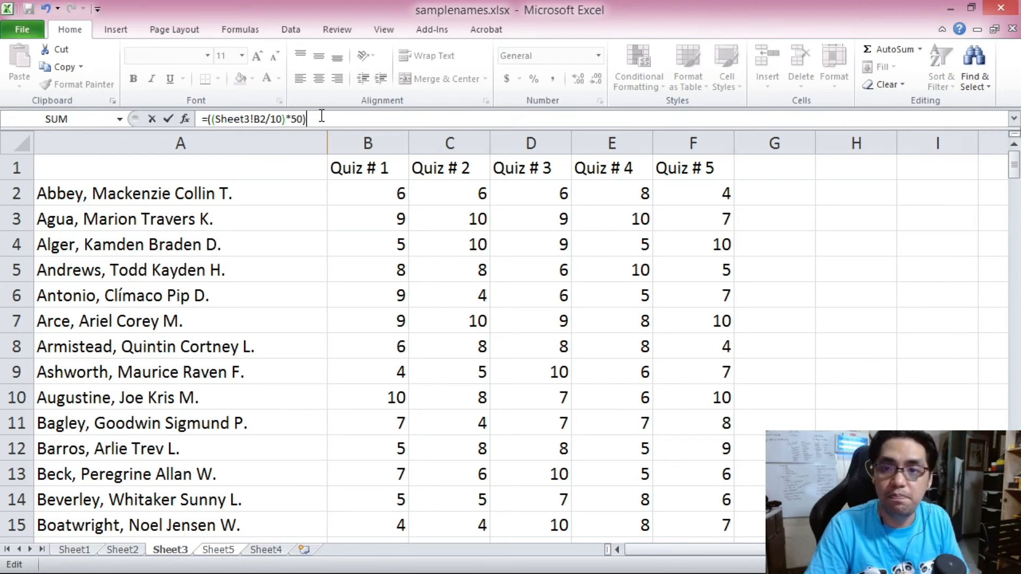
{"action": "type", "text": "+50"}
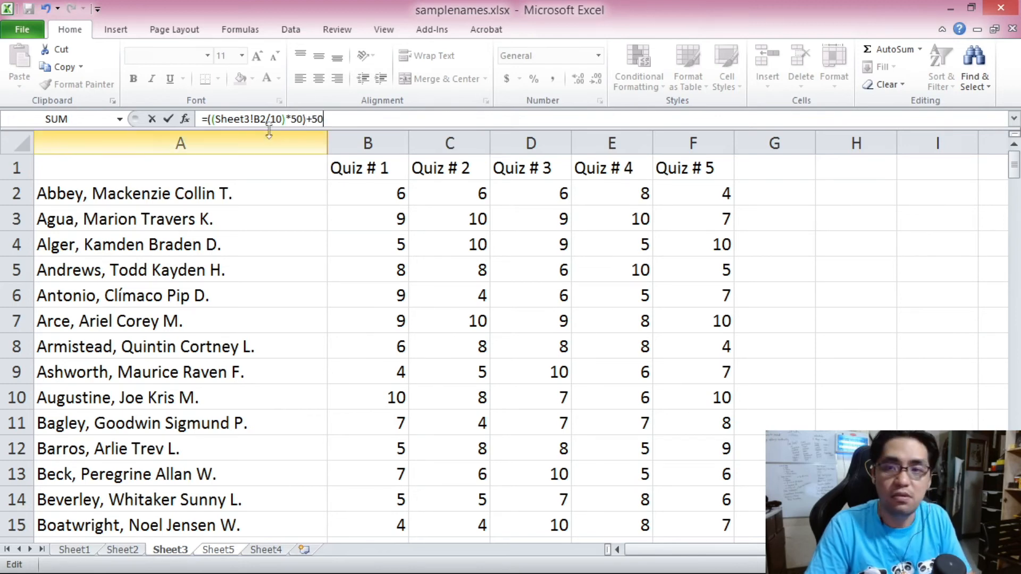
{"action": "key", "text": "Return"}
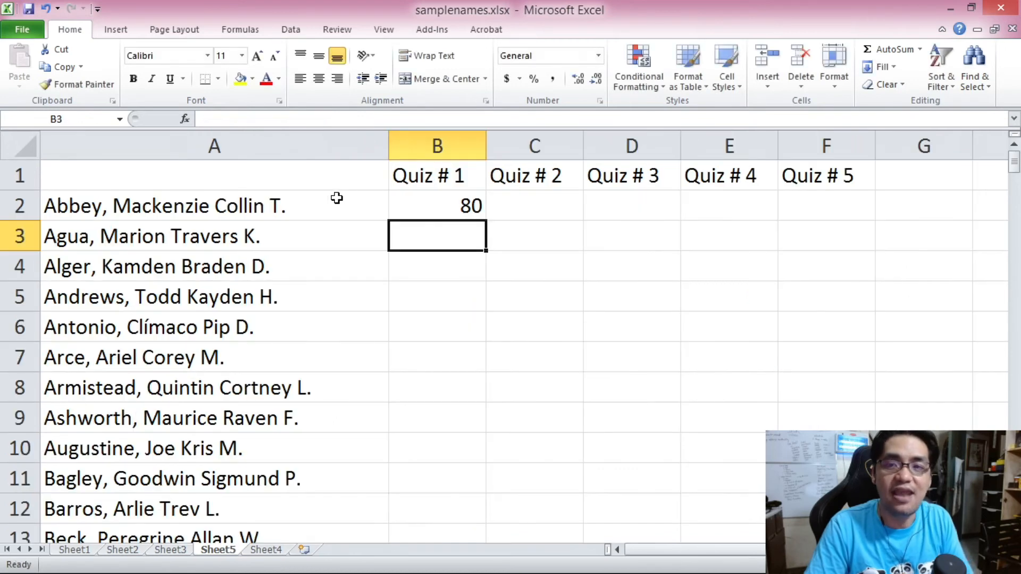
- Copy the base-50 formula from B2 into C2 of Sheet5 and compare the Sheet3 references in both cells
{"action": "left_click", "coordinate": [433, 206]}
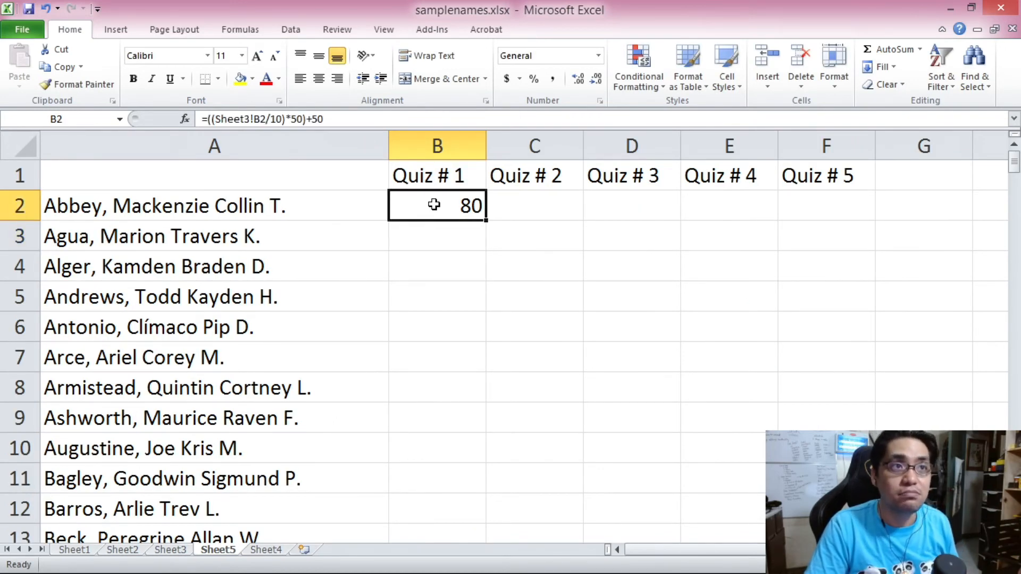
{"action": "left_click", "coordinate": [188, 547]}
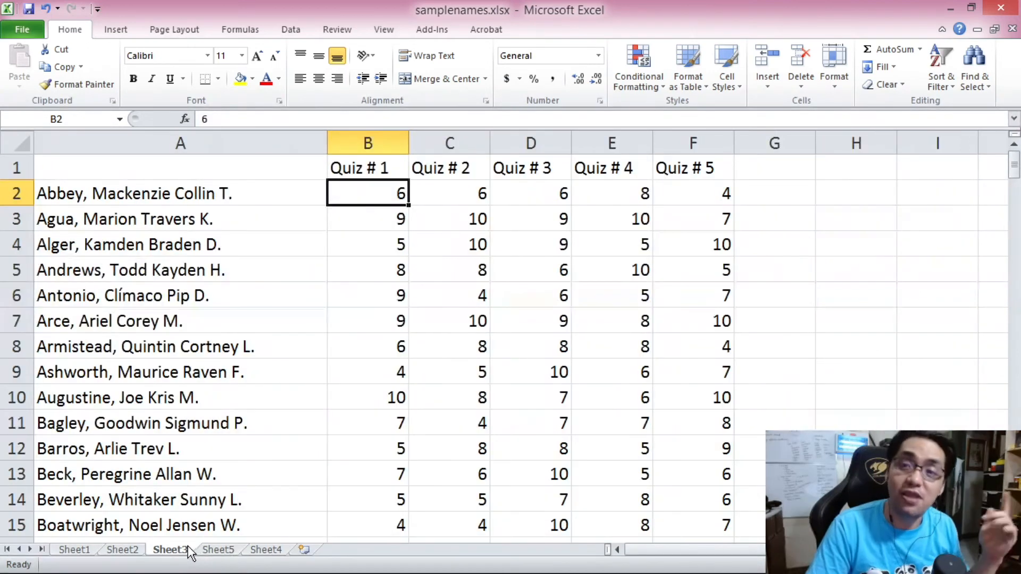
{"action": "left_click", "coordinate": [225, 550]}
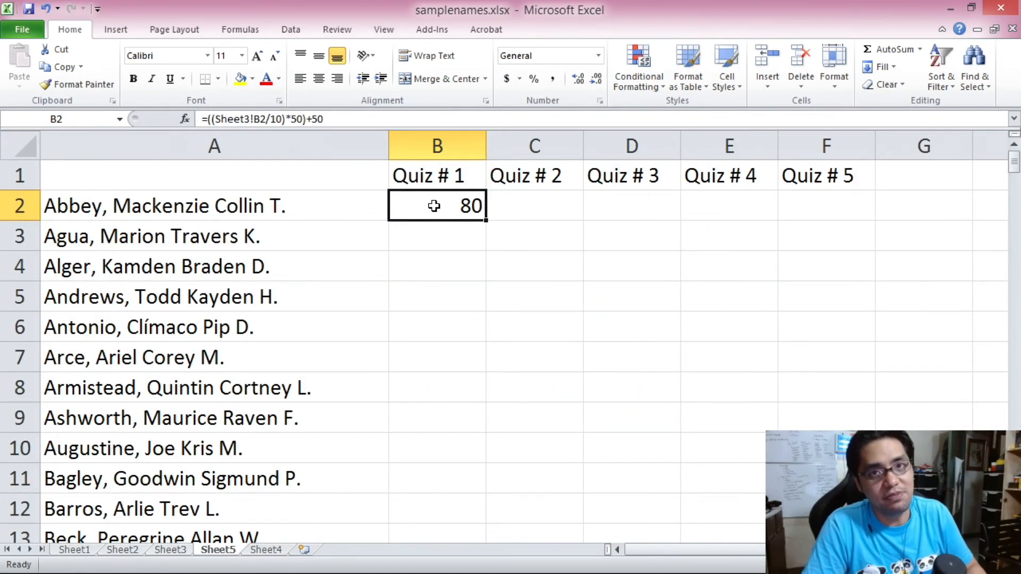
{"action": "key", "text": "ctrl+c"}
{"action": "left_click", "coordinate": [518, 205]}
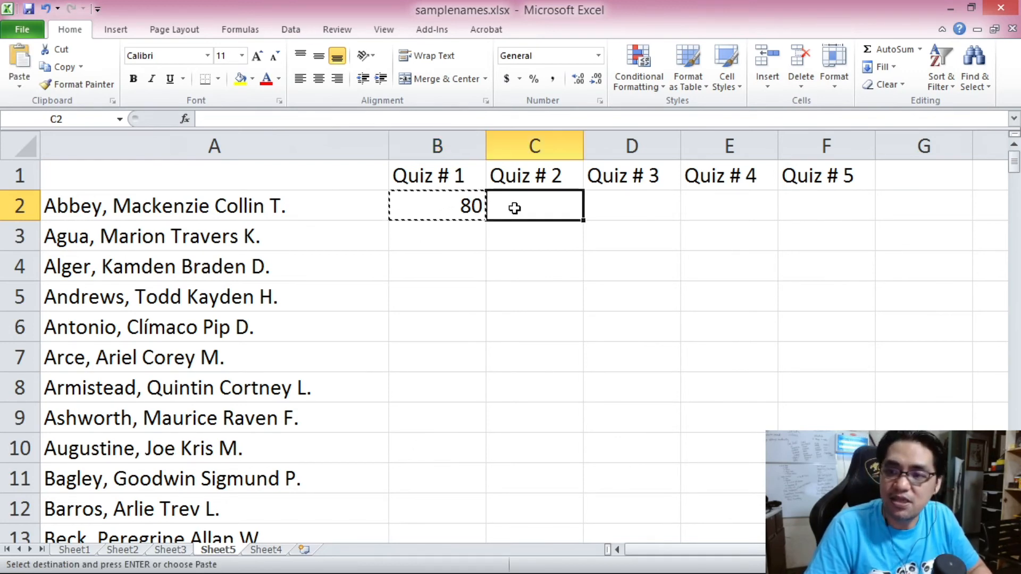
{"action": "key", "text": "ctrl+v"}
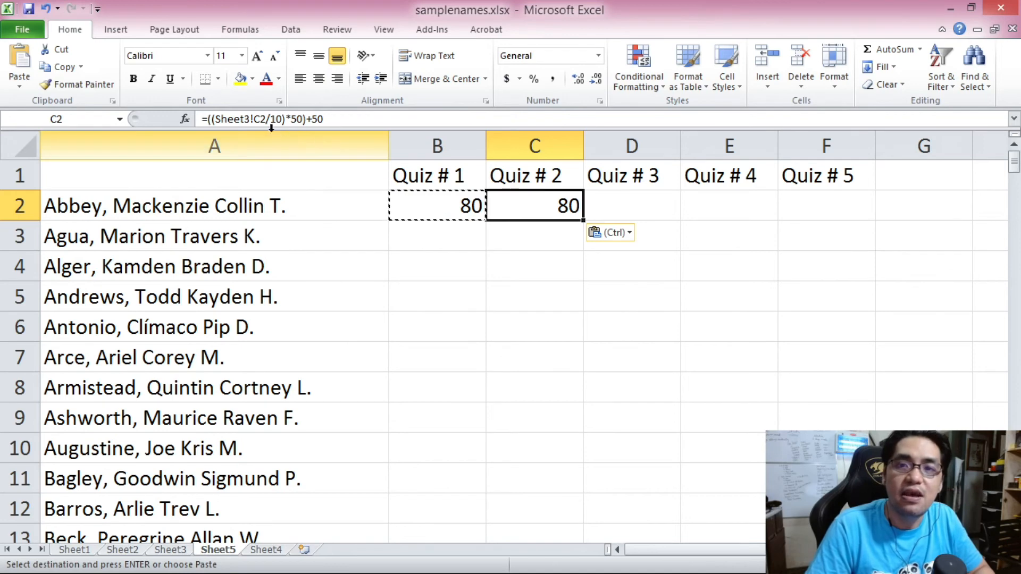
{"action": "left_click", "coordinate": [433, 206]}
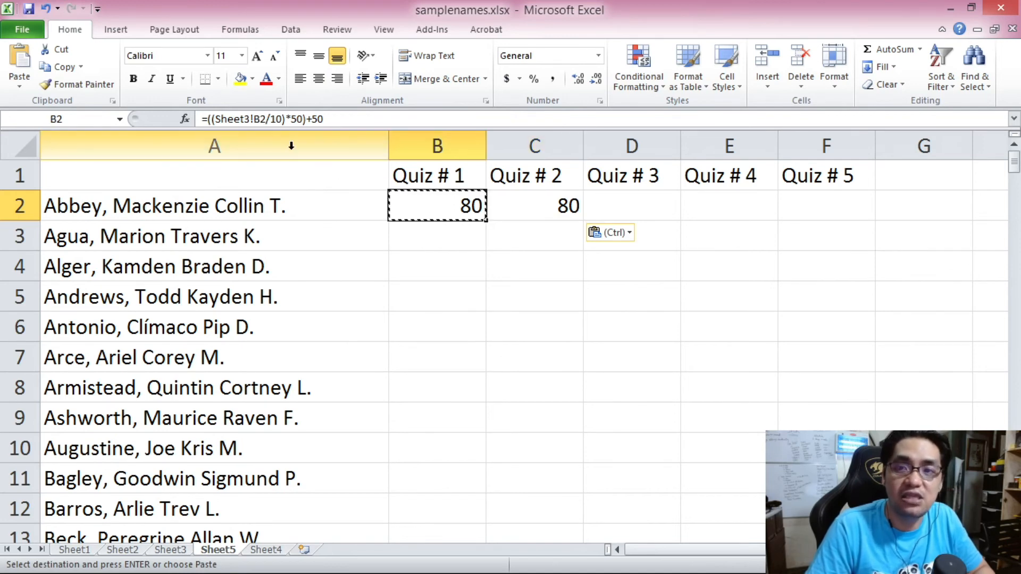
{"action": "left_click", "coordinate": [261, 119]}
{"action": "key", "text": "Escape"}
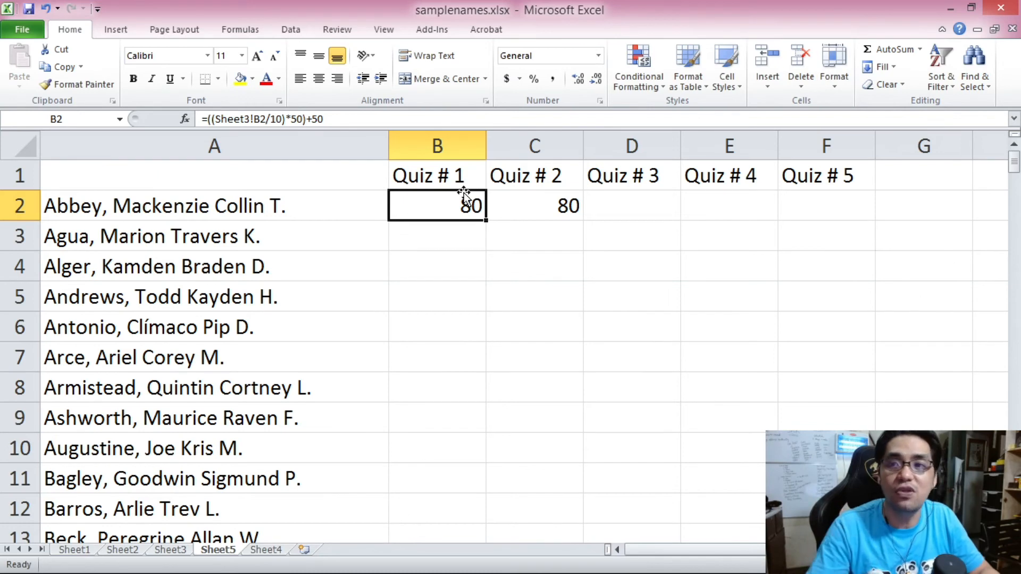
{"action": "left_click", "coordinate": [532, 209]}
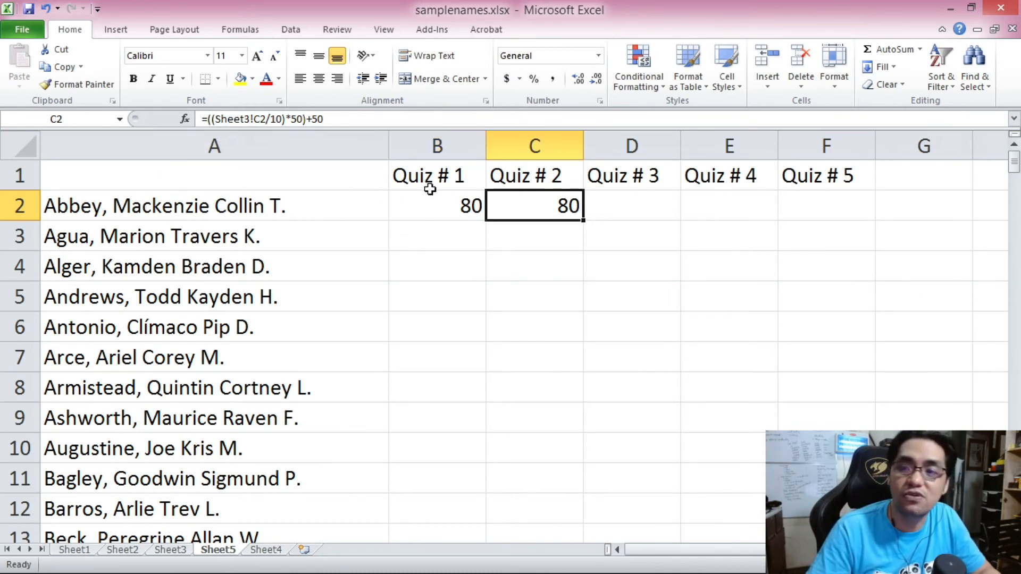
{"action": "left_click", "coordinate": [473, 204]}
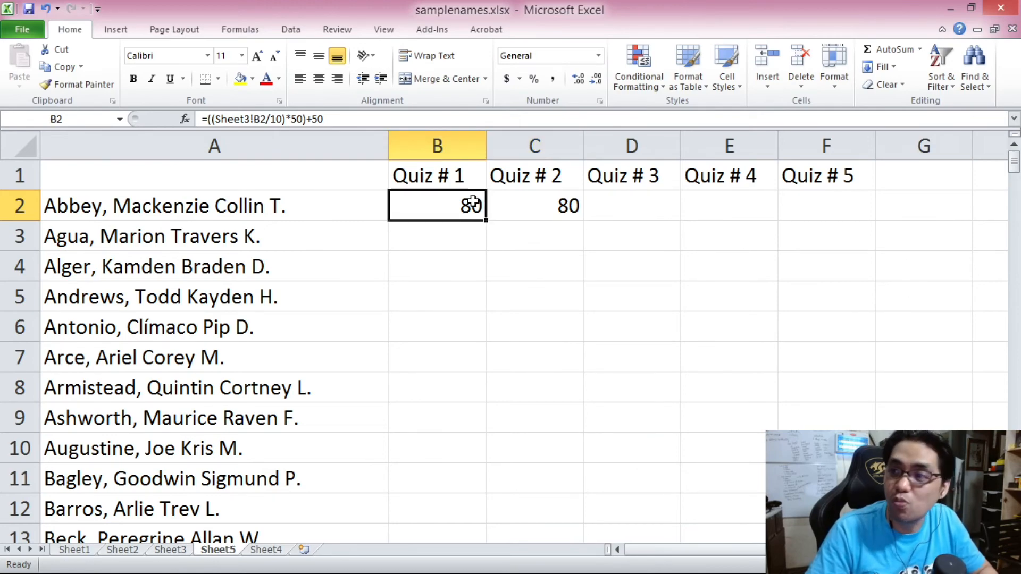
- Copy the formula in B2 to all students and quizzes, filling B2:F201 of Sheet5
{"action": "key", "text": "ctrl+c"}
{"action": "left_click_drag", "start_coordinate": [1017, 163], "coordinate": [1017, 527]}
{"action": "left_click", "coordinate": [827, 509], "text": "shift"}
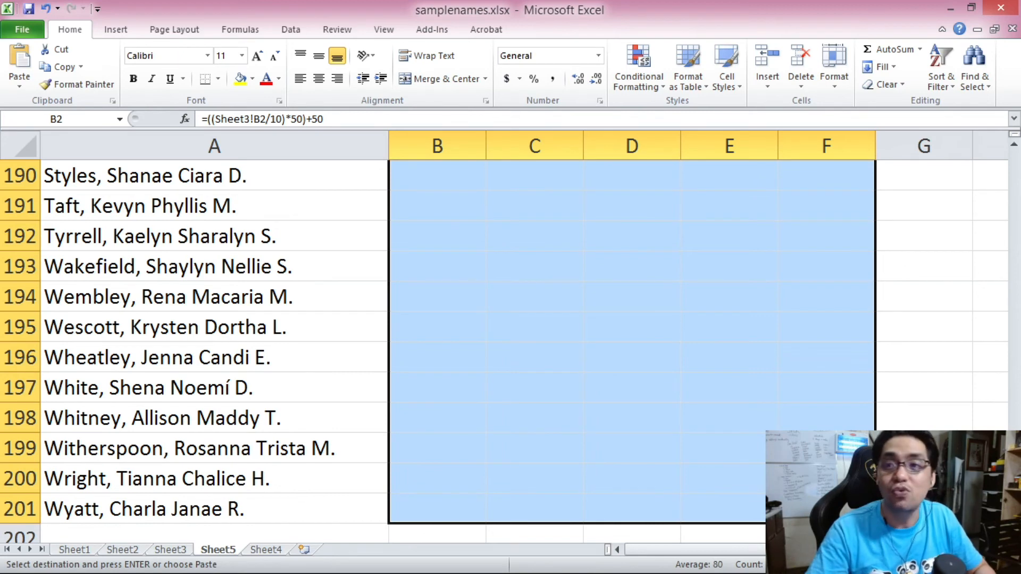
{"action": "key", "text": "ctrl+v"}
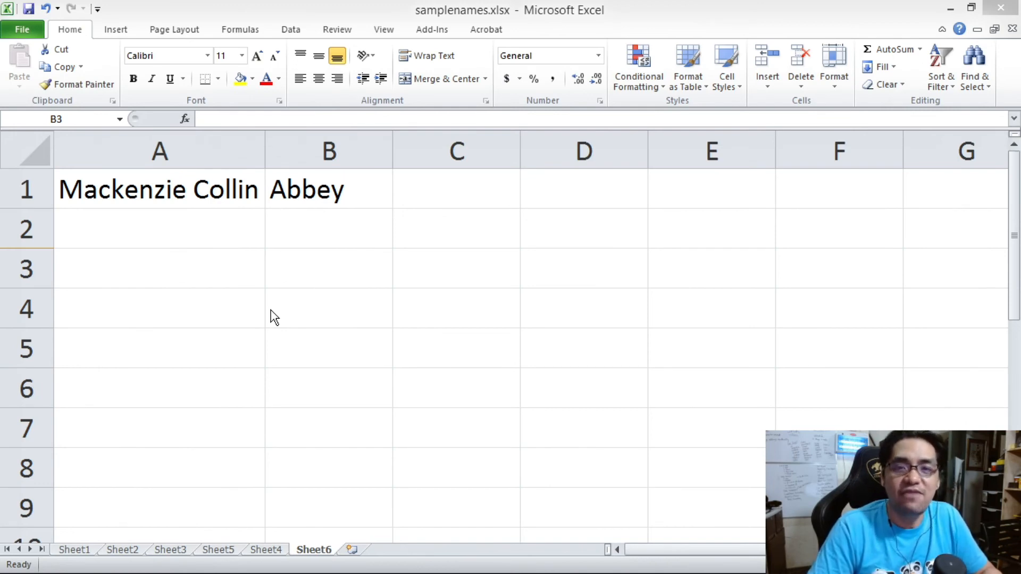
- Try to add the two text cells A1 and B1 on Sheet6 by entering =A1+B1 in C1
{"action": "double_click", "coordinate": [159, 193]}
{"action": "left_click", "coordinate": [162, 195]}
{"action": "left_click", "coordinate": [321, 195]}
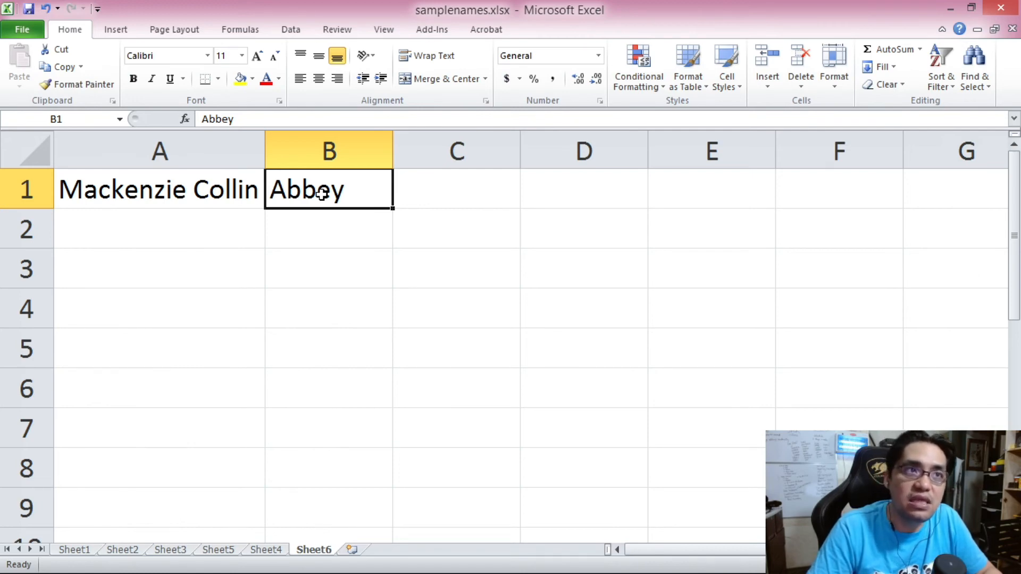
{"action": "left_click", "coordinate": [439, 197]}
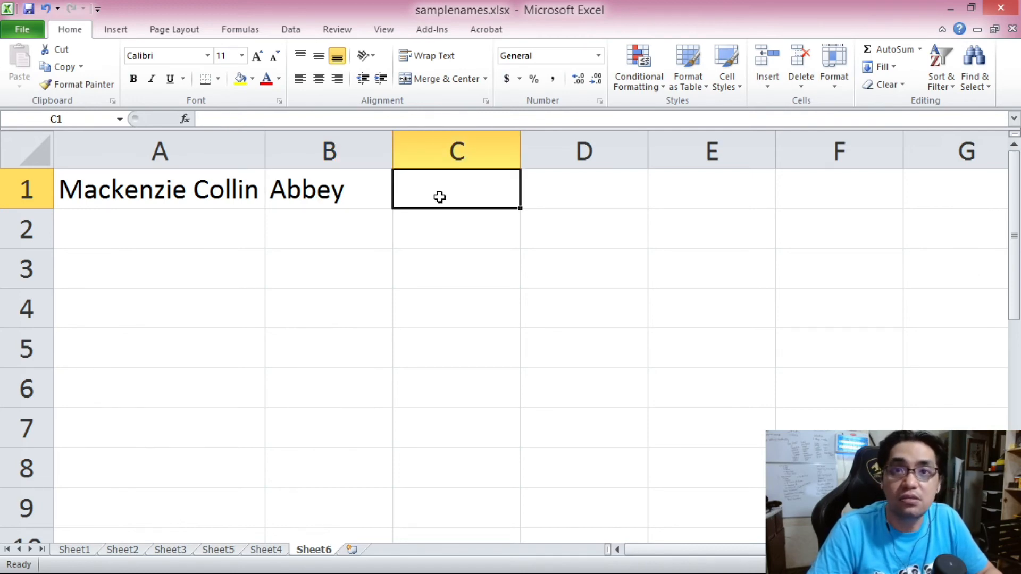
{"action": "type", "text": "="}
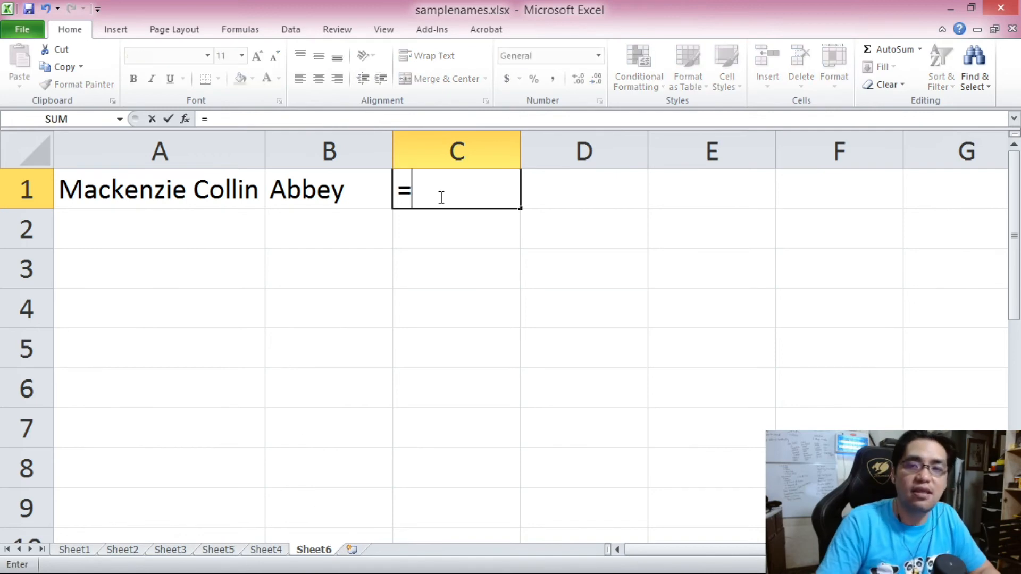
{"action": "left_click", "coordinate": [141, 194]}
{"action": "type", "text": "+"}
{"action": "left_click", "coordinate": [301, 191]}
{"action": "key", "text": "Return"}
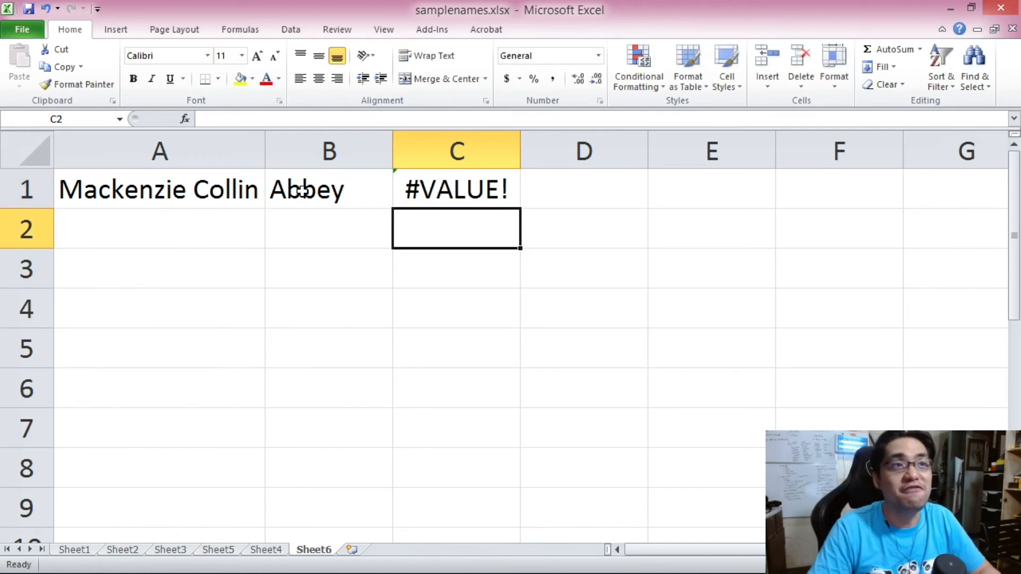
- Inspect the text in A1 and B1, and delete the addition formula from C1
{"action": "left_click", "coordinate": [186, 180]}
{"action": "left_click", "coordinate": [289, 186]}
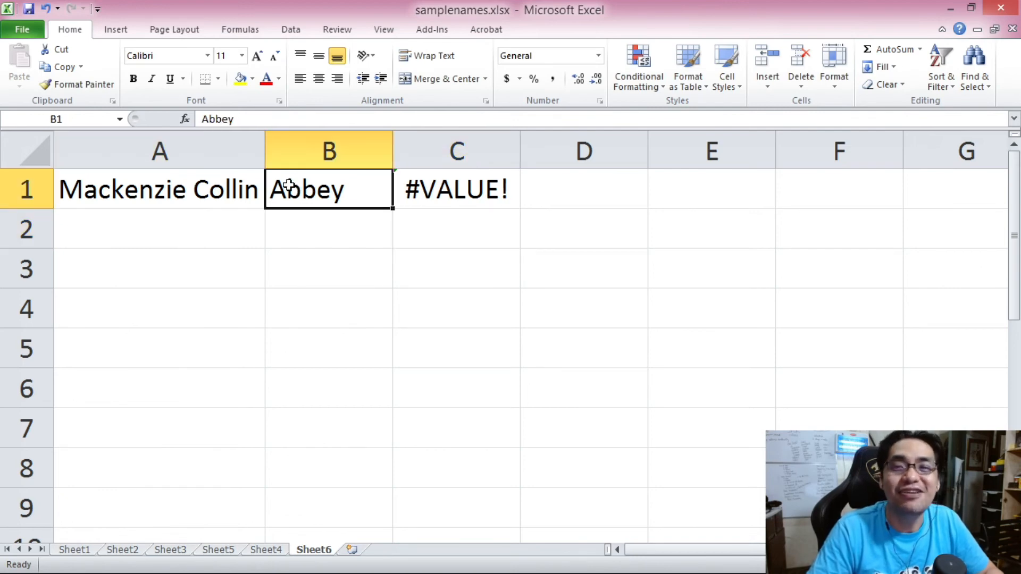
{"action": "left_click", "coordinate": [233, 192]}
{"action": "left_click", "coordinate": [303, 182]}
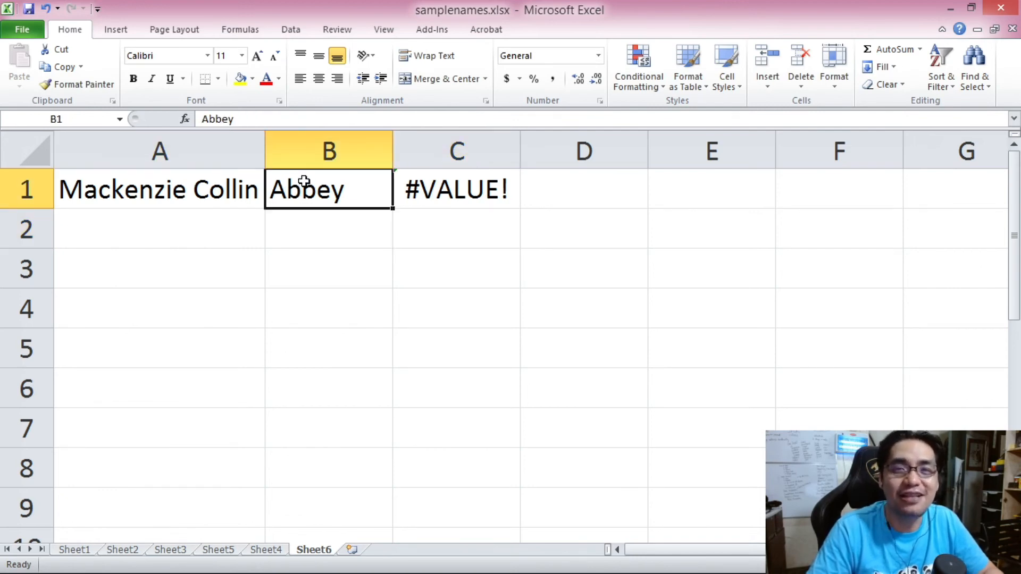
{"action": "key", "text": "Right"}
{"action": "key", "text": "Delete"}
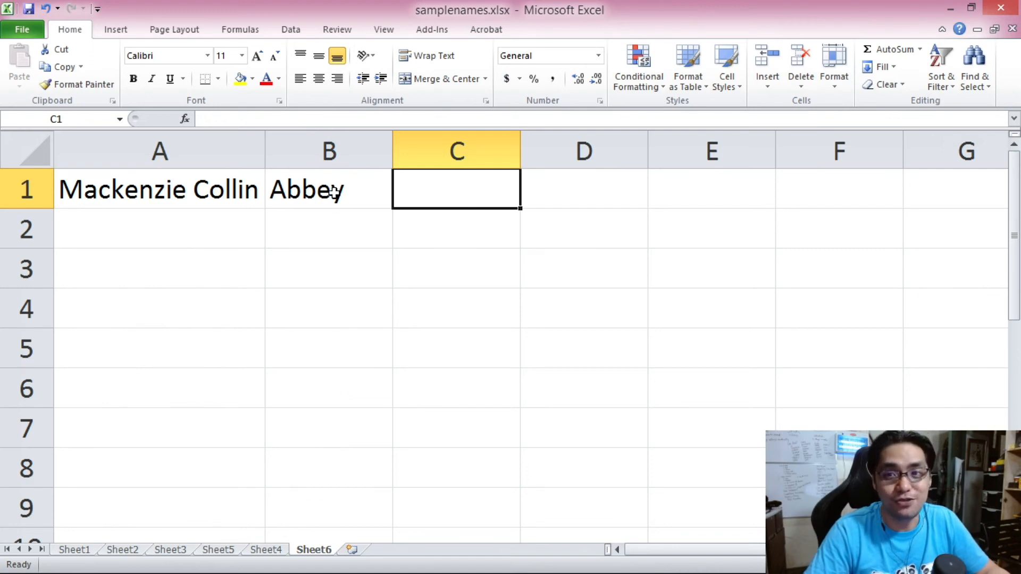
- Replace the text in B1 with 123 and enter =A1+B1 in C1 to add text and a number
{"action": "key", "text": "Left"}
{"action": "key", "text": "Delete"}
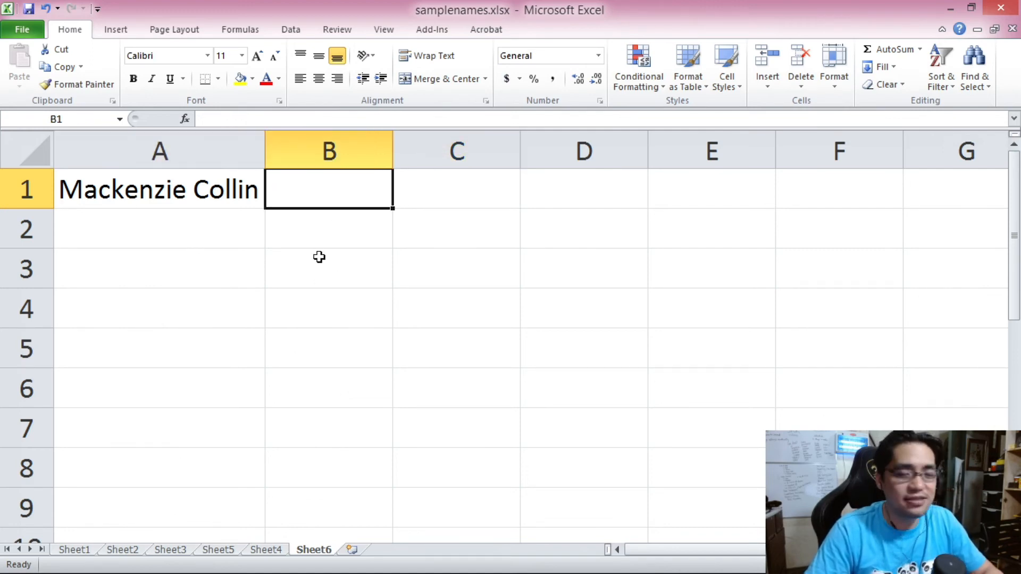
{"action": "type", "text": "123"}
{"action": "left_click", "coordinate": [395, 194]}
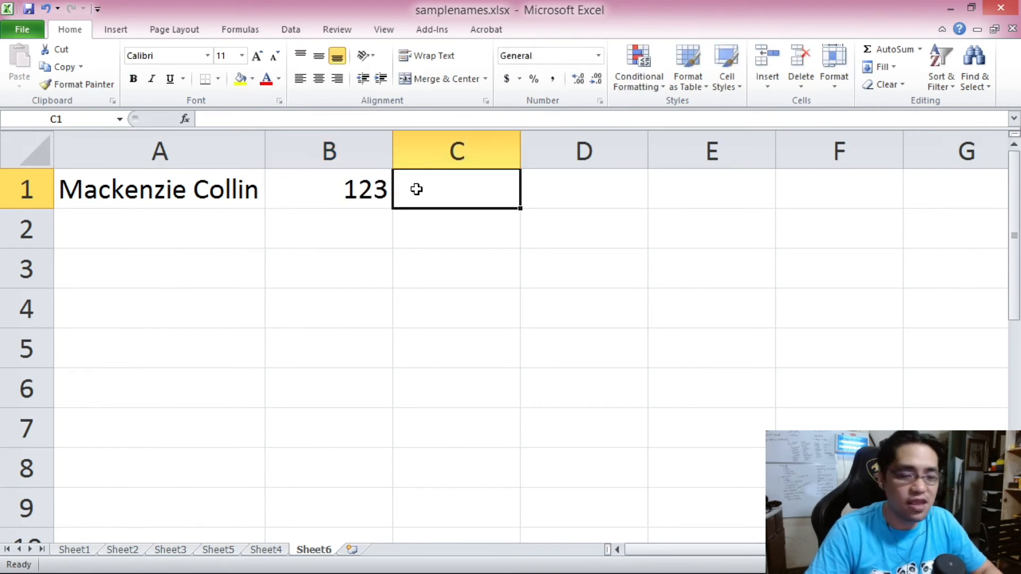
{"action": "type", "text": "="}
{"action": "left_click", "coordinate": [253, 191]}
{"action": "type", "text": "+"}
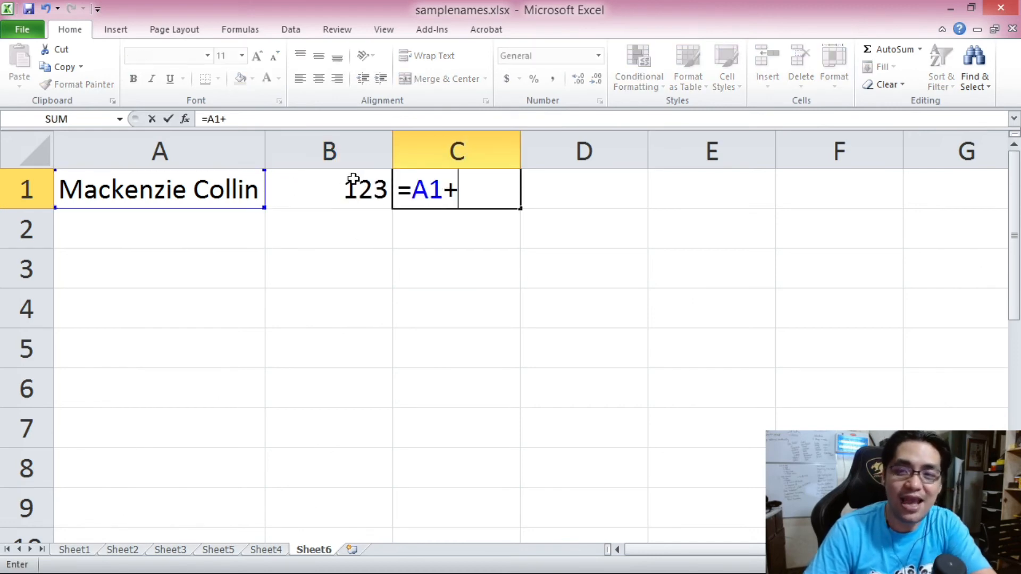
{"action": "left_click", "coordinate": [352, 189]}
{"action": "key", "text": "Return"}
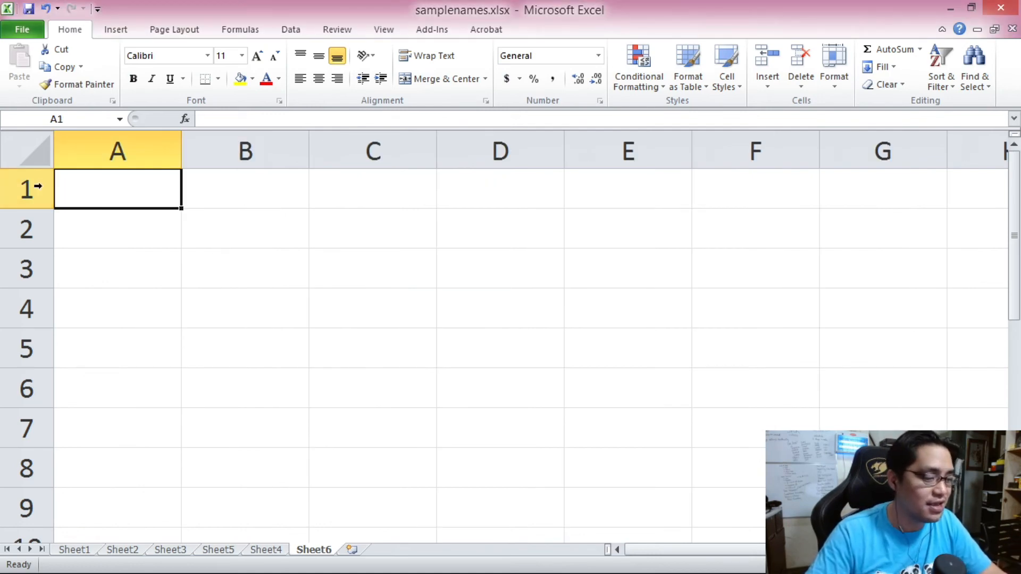
- Enter 5 in A1 and 0 in B1, and divide them in C1 with =A1/B1
{"action": "type", "text": "5"}
{"action": "left_click", "coordinate": [238, 192]}
{"action": "type", "text": "0"}
{"action": "left_click", "coordinate": [338, 194]}
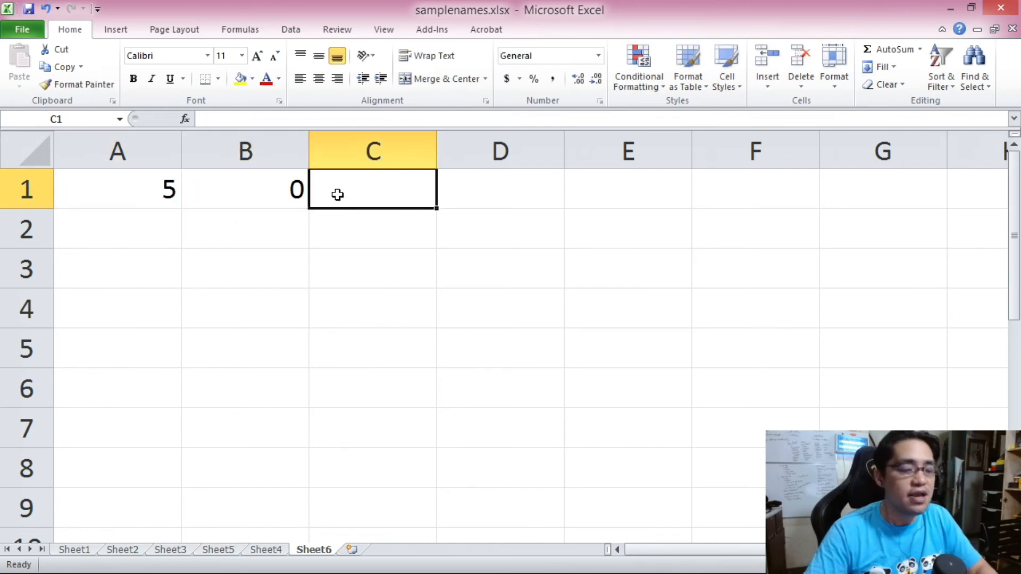
{"action": "type", "text": "="}
{"action": "left_click", "coordinate": [134, 197]}
{"action": "type", "text": "/"}
{"action": "left_click", "coordinate": [272, 200]}
{"action": "key", "text": "Return"}
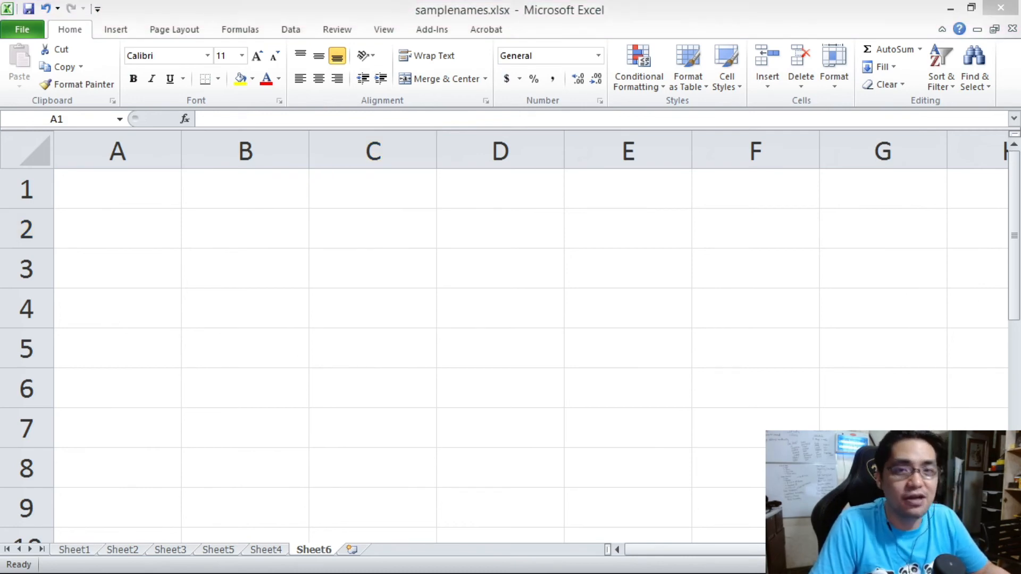
- Calculate the square root of 100 in A1 with the exponent formula =100^(1/2)
{"action": "left_click", "coordinate": [206, 124]}
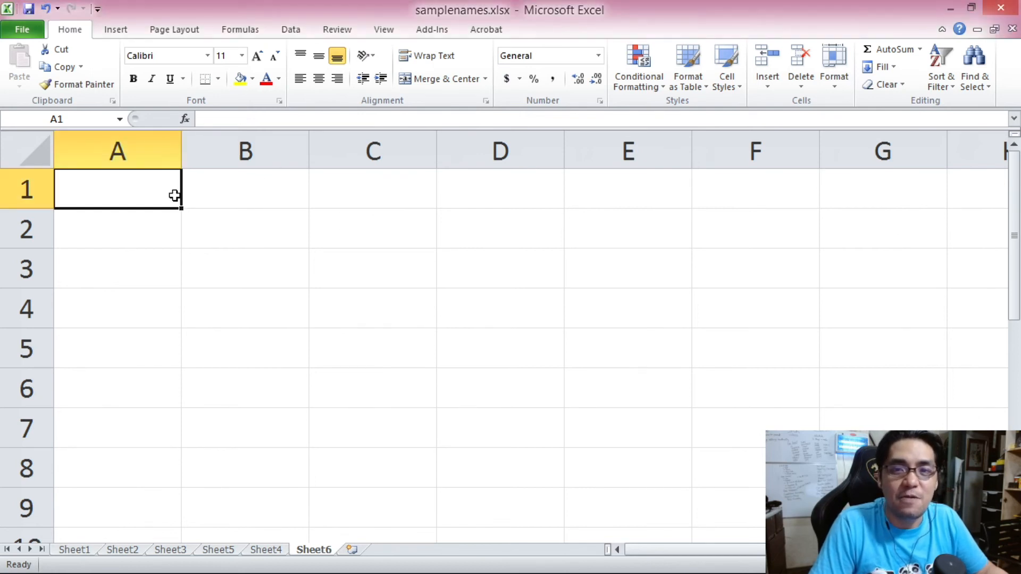
{"action": "type", "text": "="}
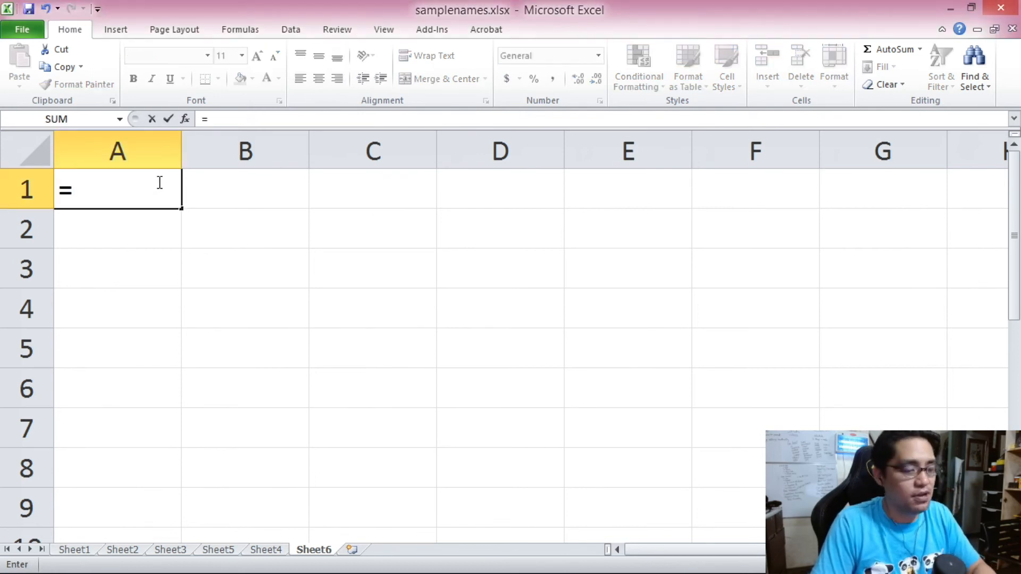
{"action": "type", "text": "100"}
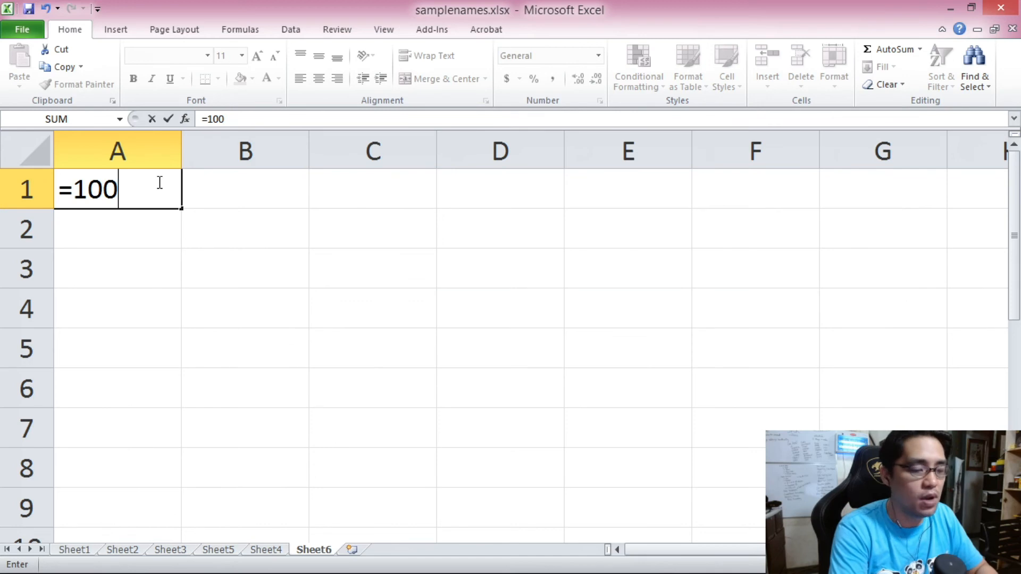
{"action": "type", "text": "^("}
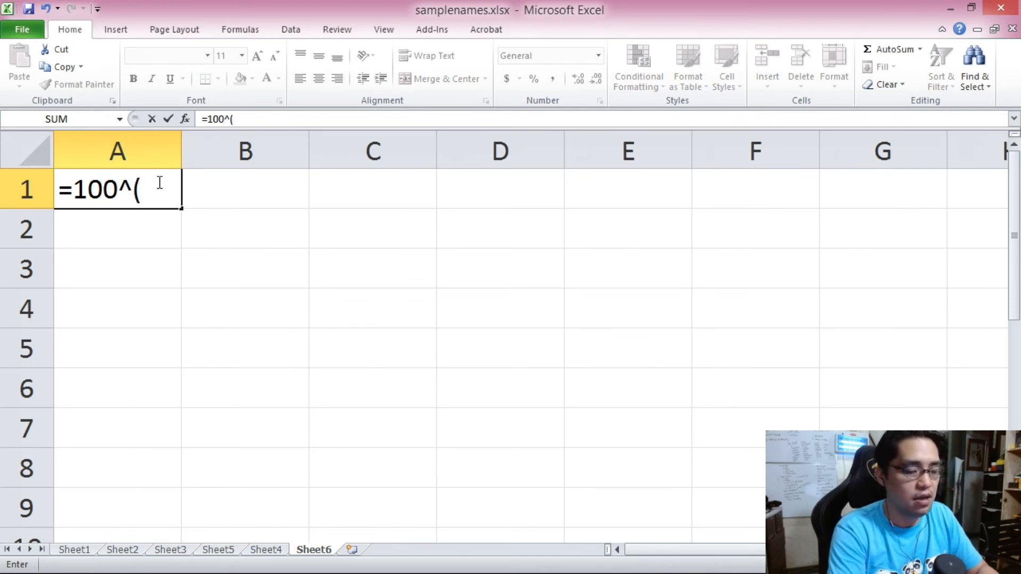
{"action": "type", "text": "1/2)"}
{"action": "key", "text": "Return"}
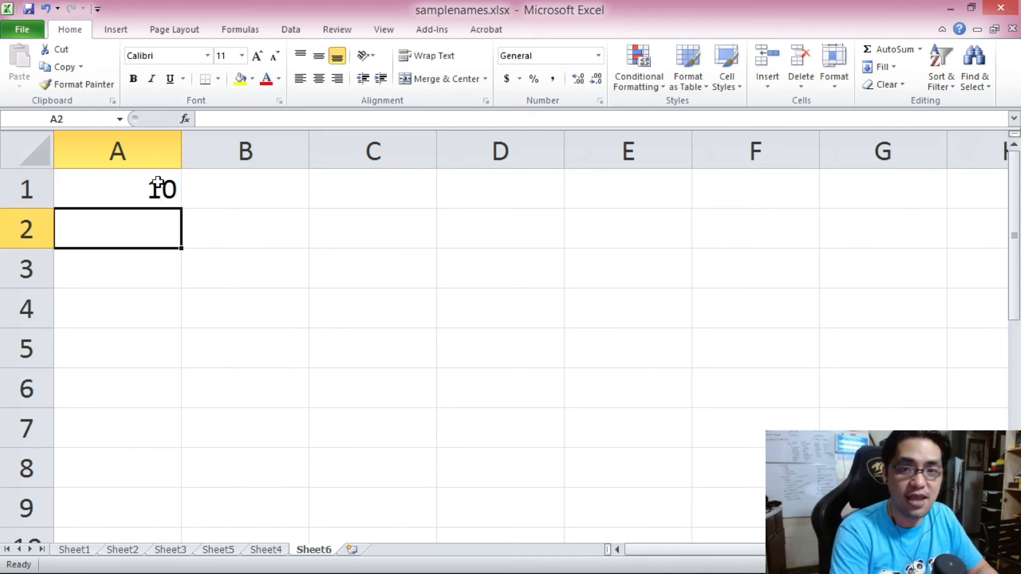
{"action": "left_click", "coordinate": [202, 187]}
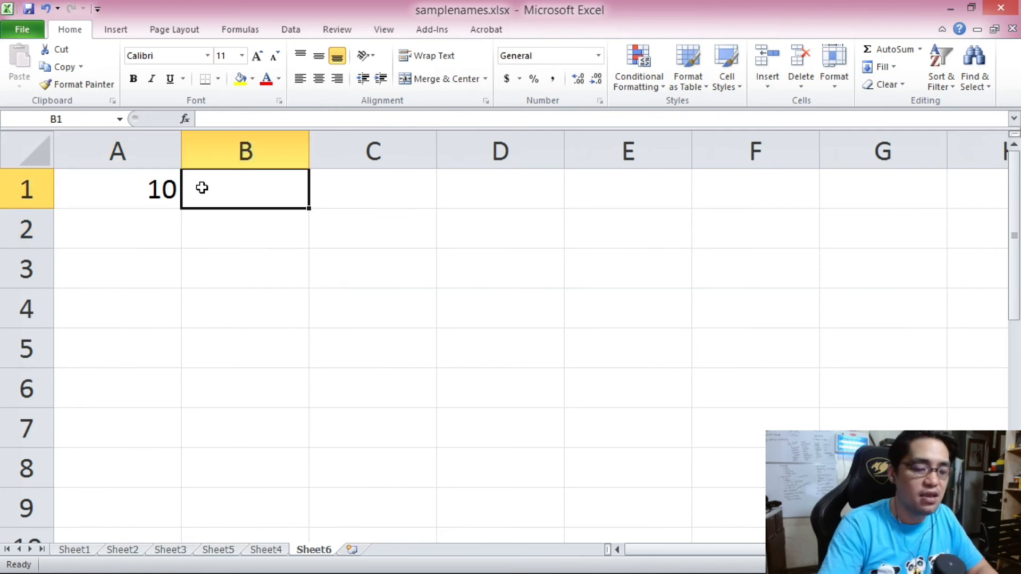
- Enter the exponent formula =-100^(1/2) in B1 to try the square root of a negative number
{"action": "type", "text": "=-11"}
{"action": "key", "text": "BackSpace"}
{"action": "type", "text": "00"}
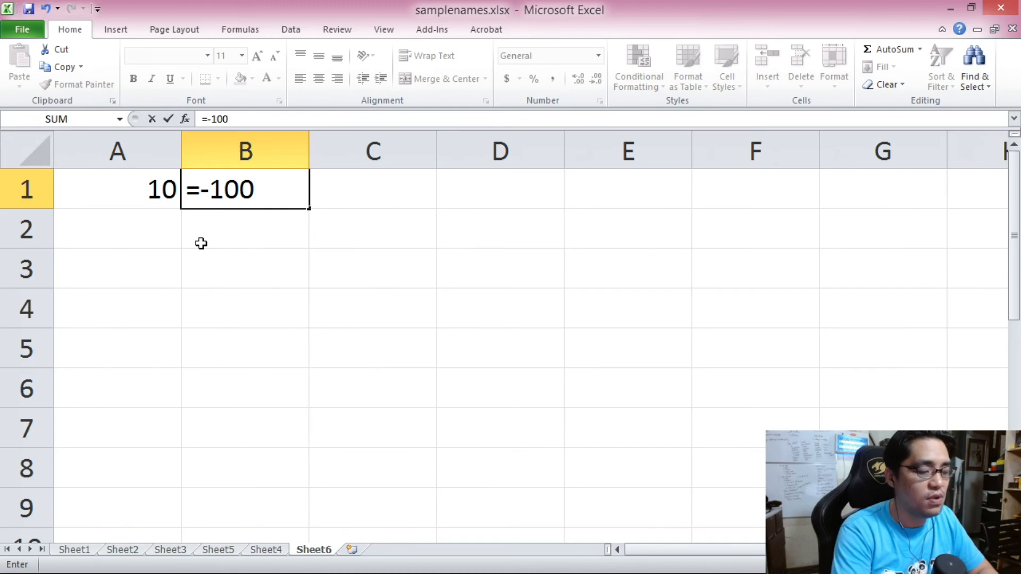
{"action": "type", "text": "6"}
{"action": "key", "text": "BackSpace"}
{"action": "type", "text": "^(1/2)"}
{"action": "key", "text": "Return"}
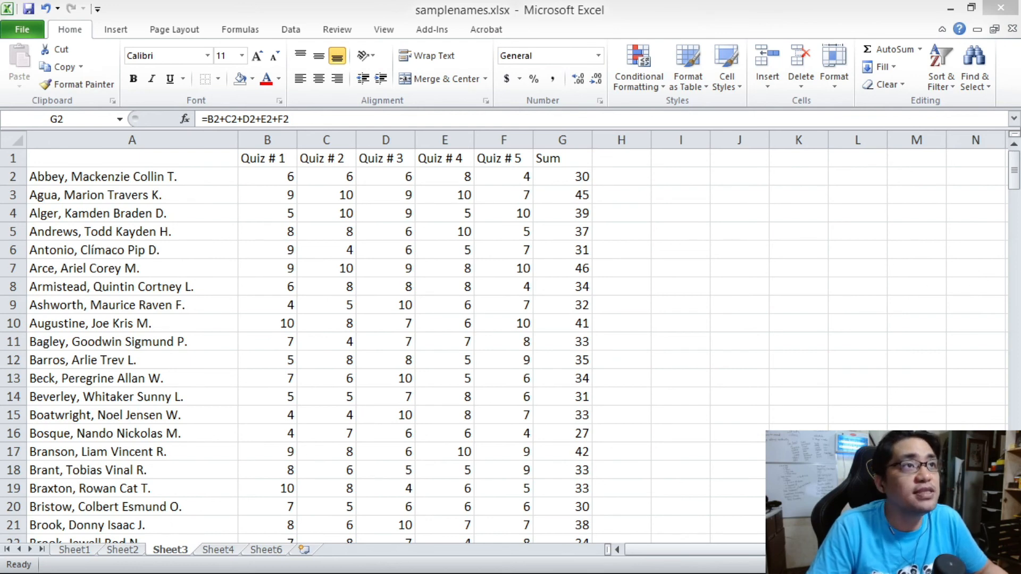
- Examine the first student's five quiz scores in B2:F2 and the addition formula in G2 on Sheet3
{"action": "scroll", "coordinate": [479, 258], "scroll_direction": "up", "scroll_amount": 3, "text": "ctrl"}
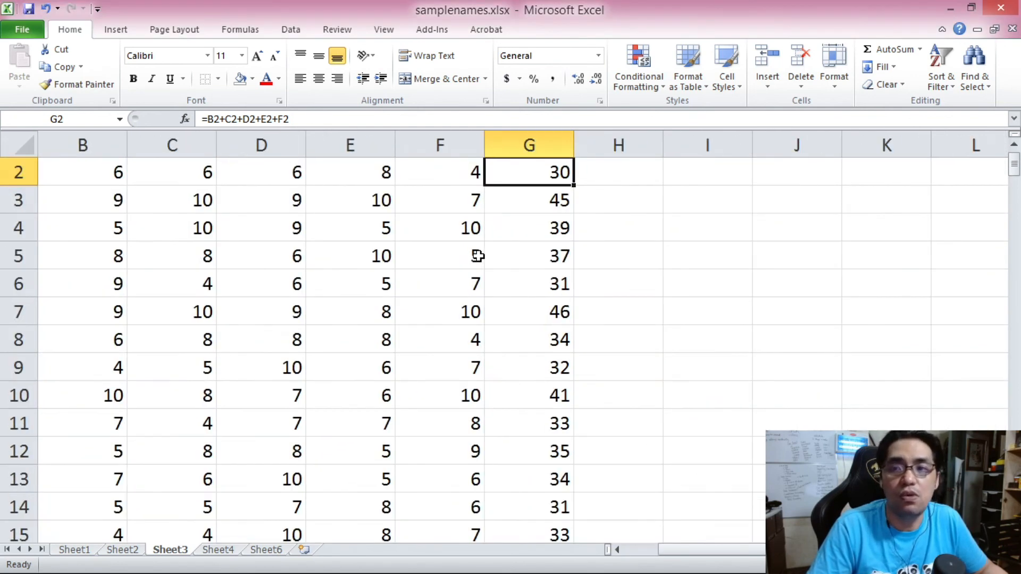
{"action": "left_click", "coordinate": [617, 550]}
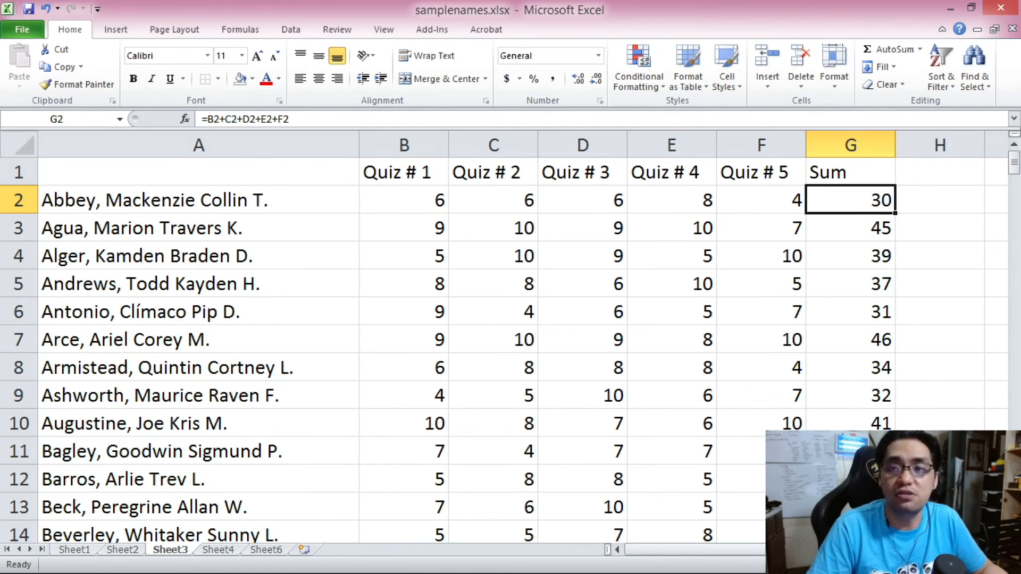
{"action": "left_click_drag", "start_coordinate": [420, 205], "coordinate": [777, 199]}
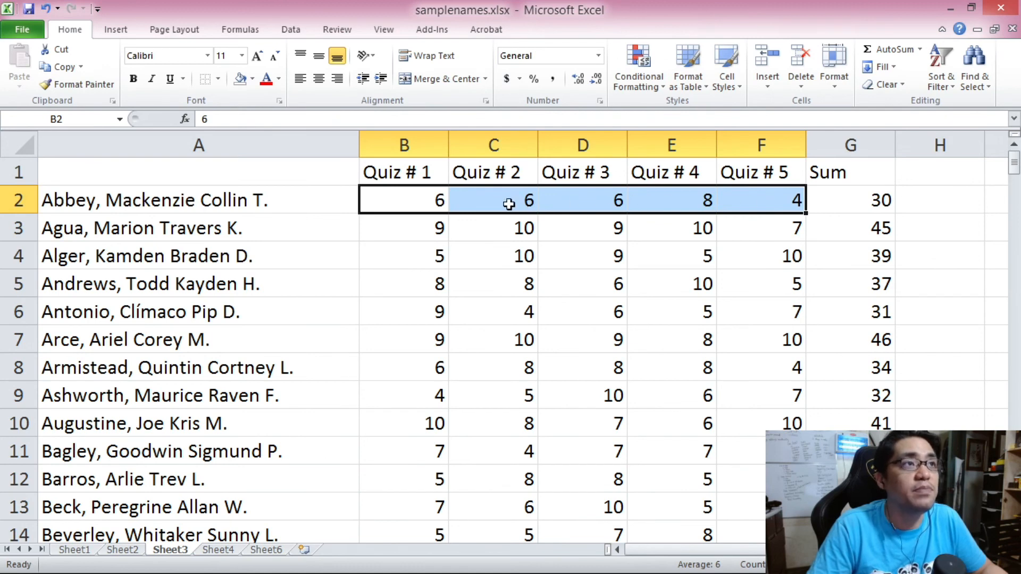
{"action": "left_click_drag", "start_coordinate": [440, 199], "coordinate": [758, 206]}
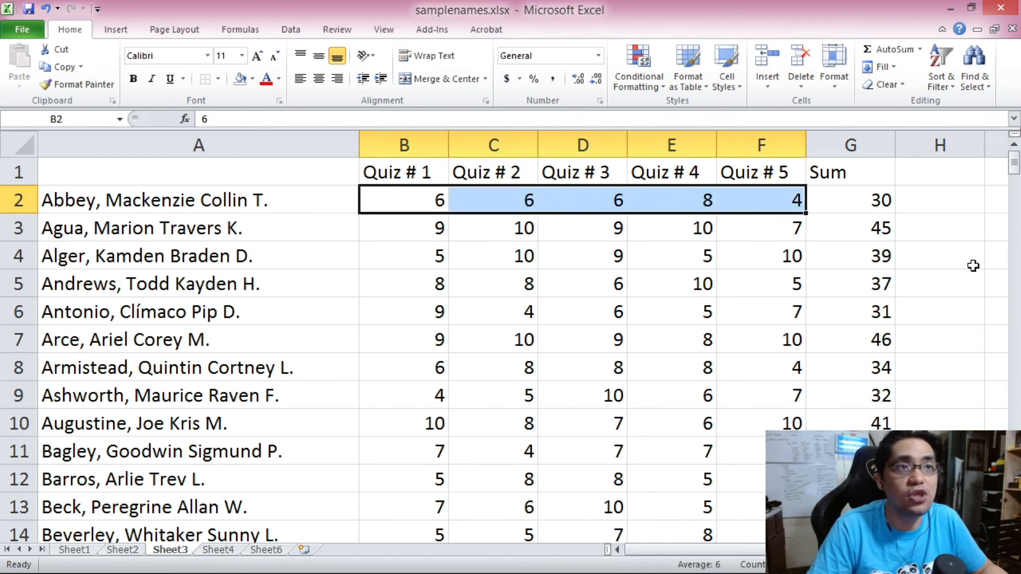
{"action": "left_click", "coordinate": [875, 207]}
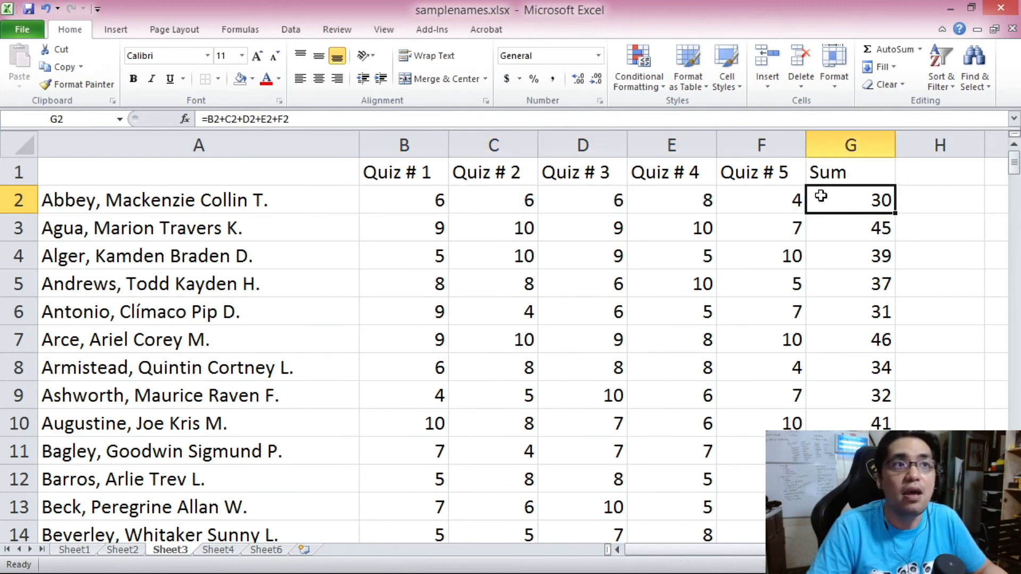
- Insert a column before the Sum column and give it the header Quiz # 6
{"action": "right_click", "coordinate": [850, 133]}
{"action": "left_click", "coordinate": [883, 258]}
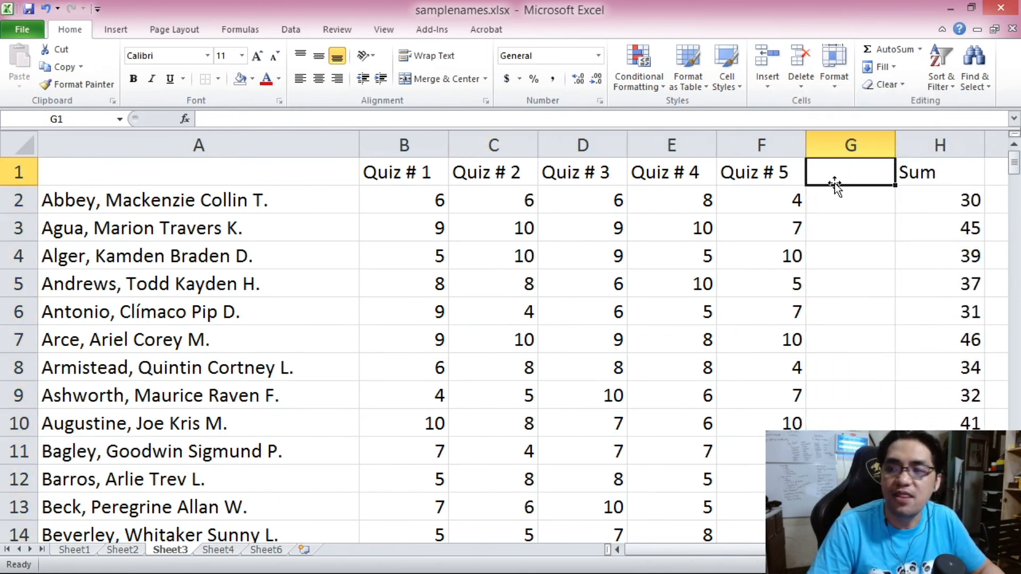
{"action": "type", "text": "Quiz "}
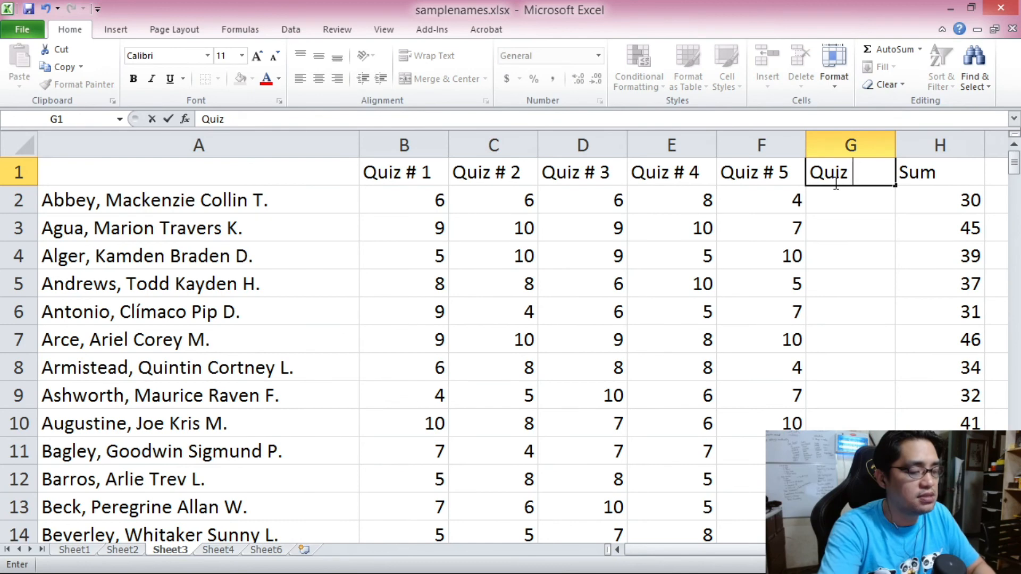
{"action": "type", "text": "# 6"}
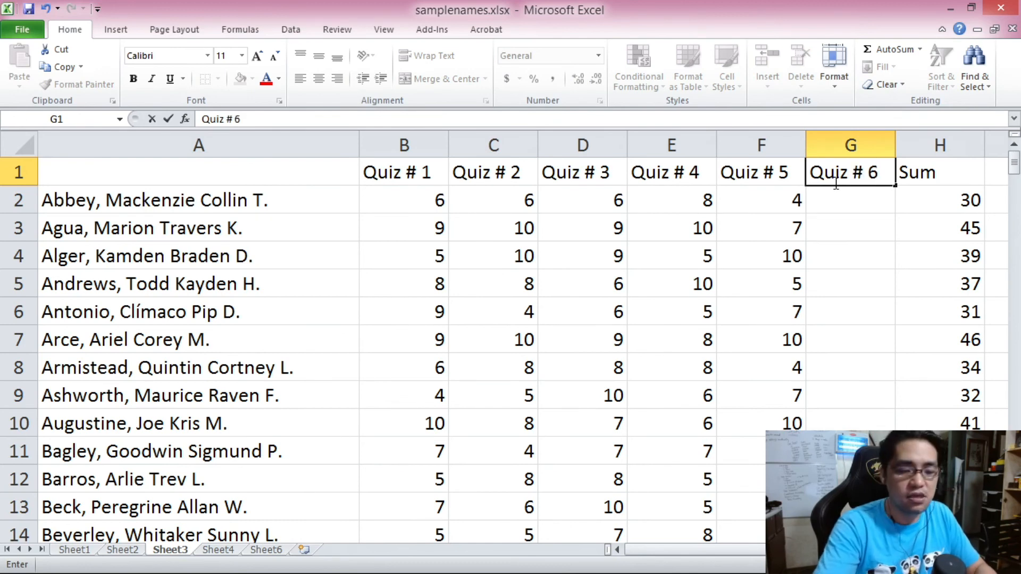
{"action": "key", "text": "Return"}
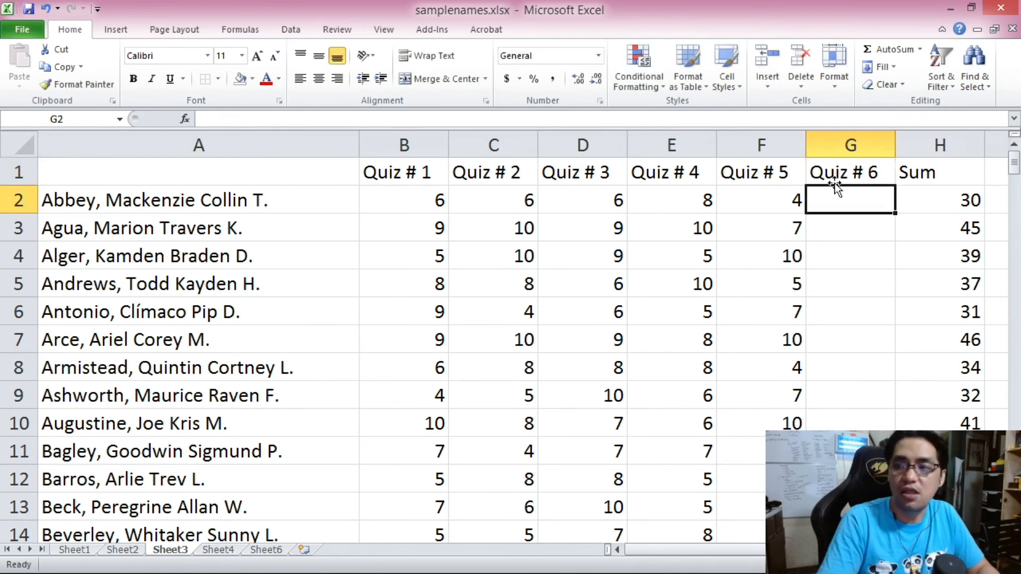
- Check the Sum formula in H2 and enter a Quiz # 6 score of 5 in G2
{"action": "left_click", "coordinate": [951, 205]}
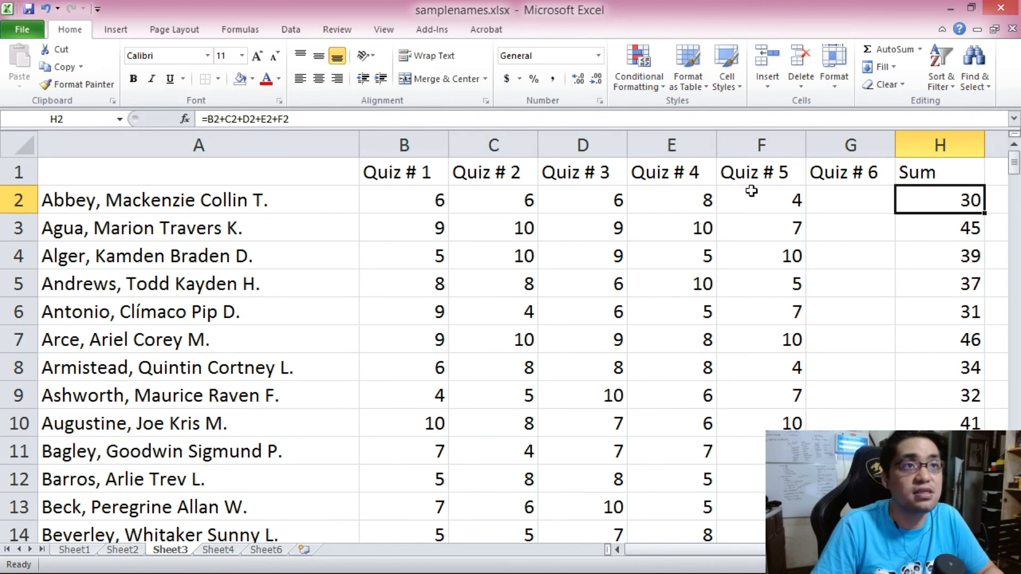
{"action": "left_click", "coordinate": [855, 209]}
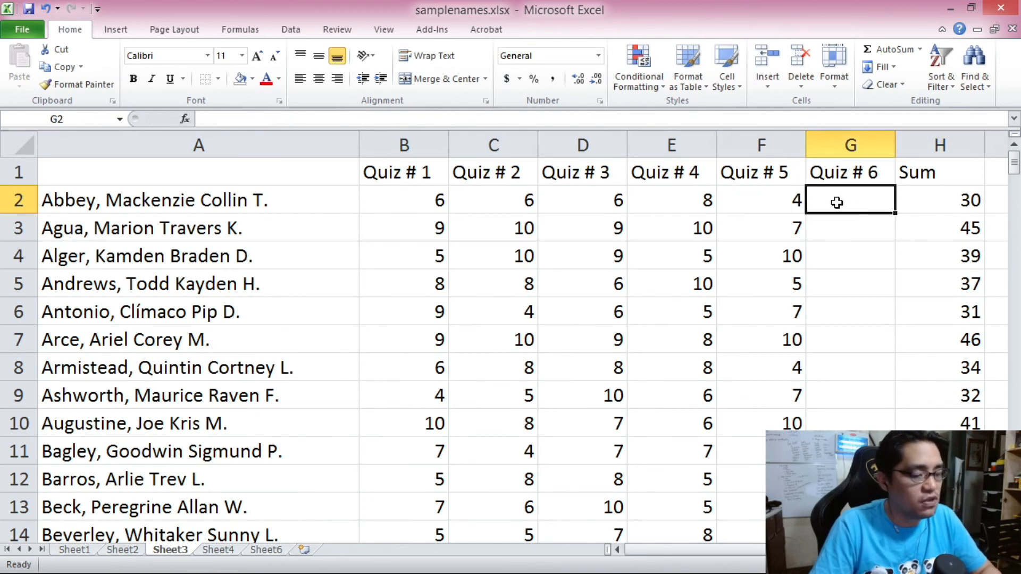
{"action": "type", "text": "5"}
{"action": "key", "text": "Return"}
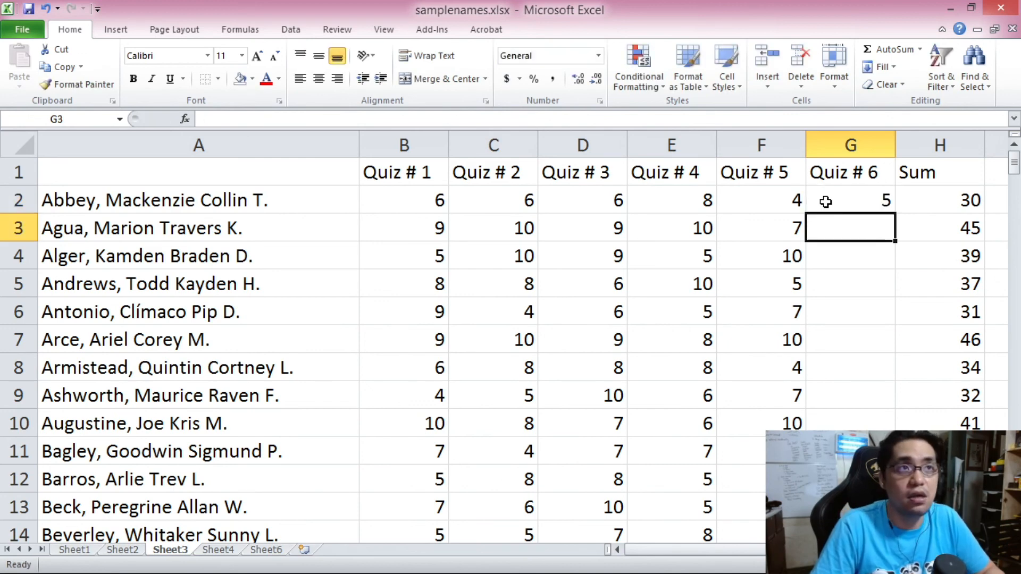
- Extend the addition formula in H2 with the Quiz # 6 score, making it =B2+C2+D2+E2+F2+G2
{"action": "left_click", "coordinate": [930, 199]}
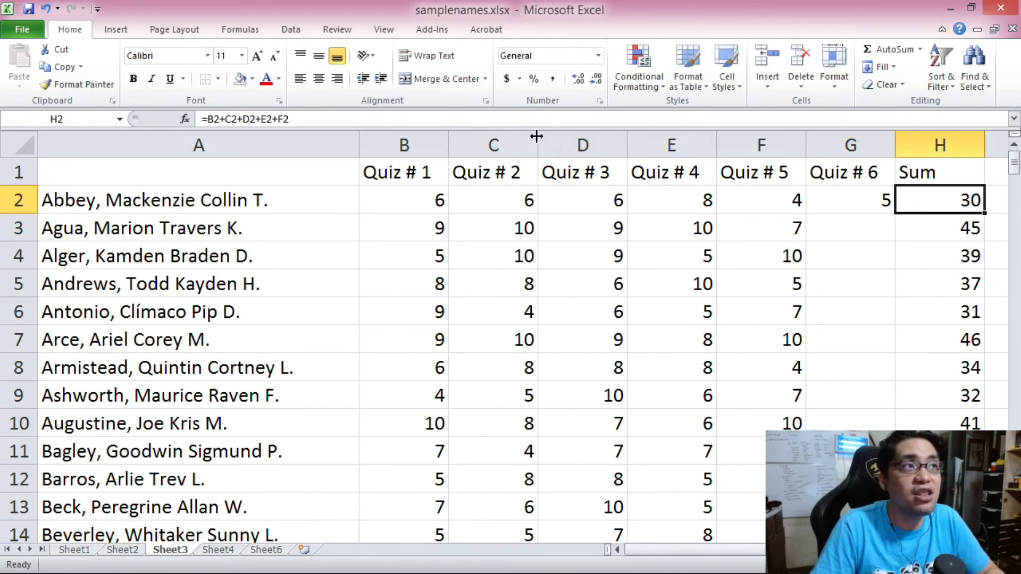
{"action": "left_click_drag", "start_coordinate": [345, 114], "coordinate": [199, 112]}
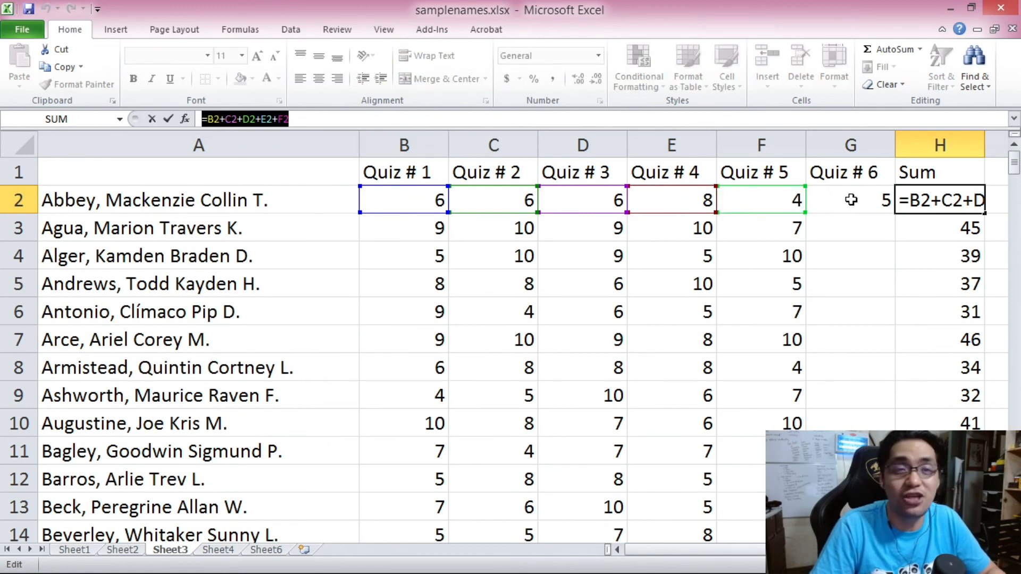
{"action": "key", "text": "Escape"}
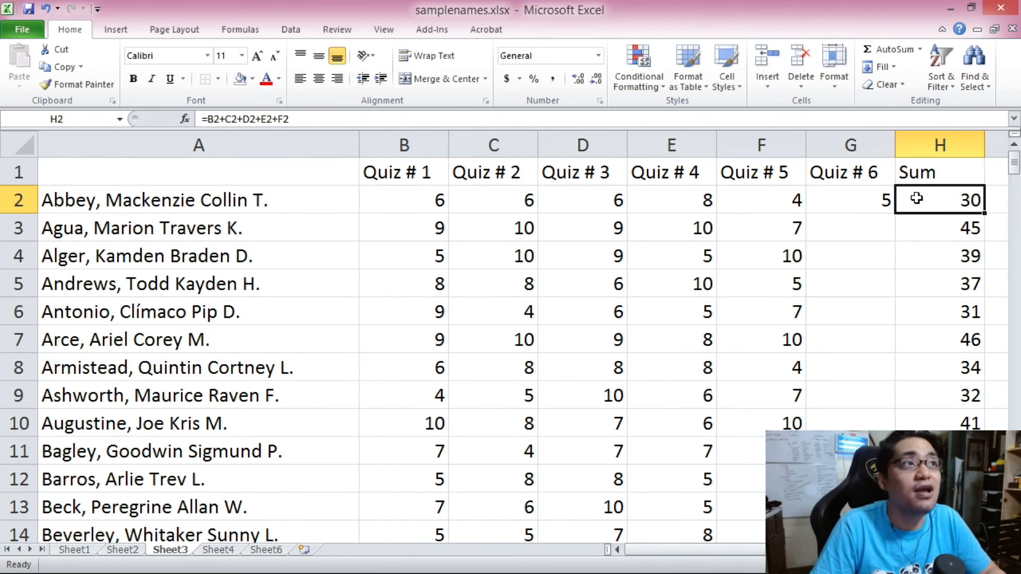
{"action": "left_click", "coordinate": [386, 114]}
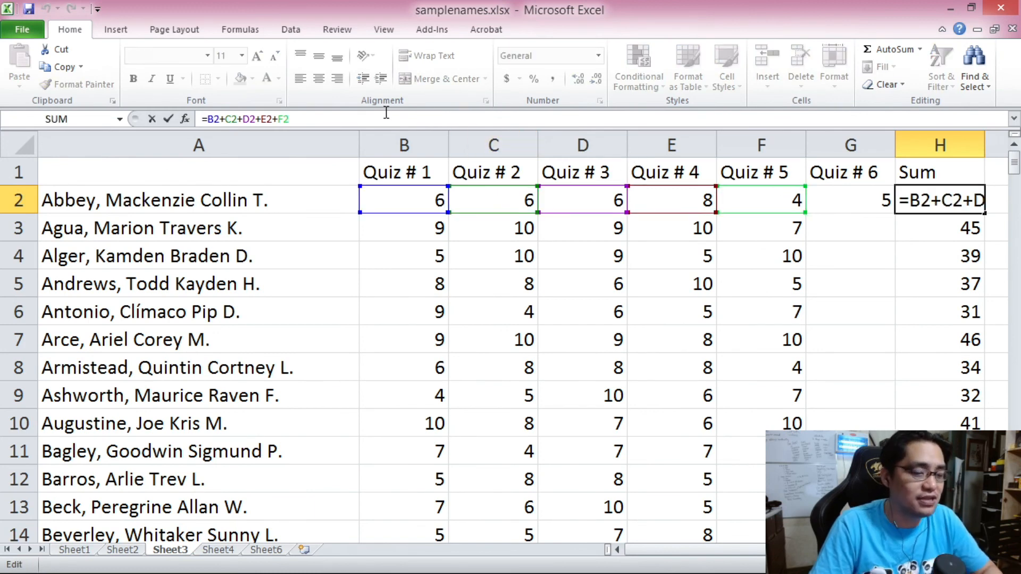
{"action": "type", "text": "+"}
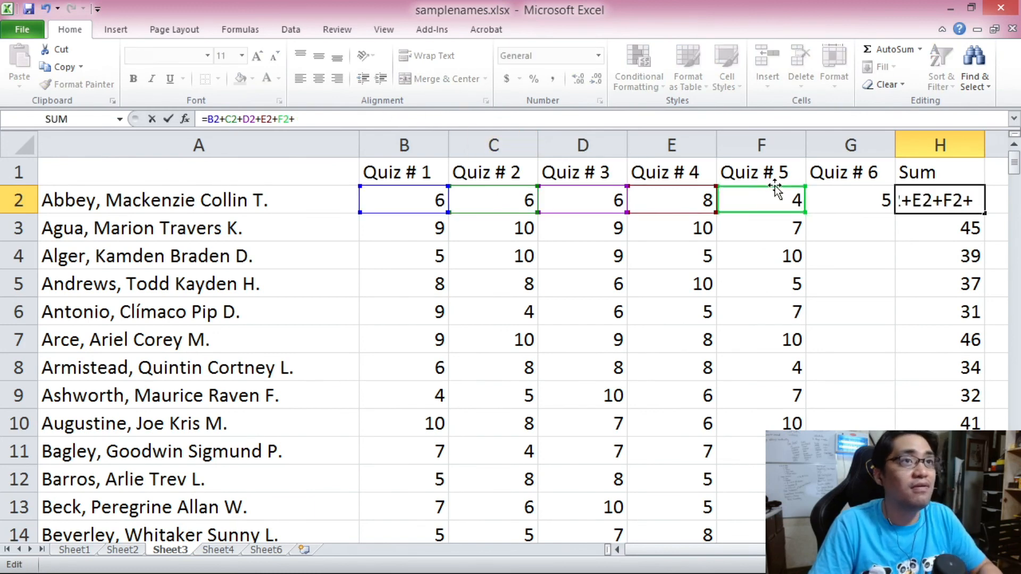
{"action": "left_click", "coordinate": [819, 197]}
{"action": "key", "text": "Return"}
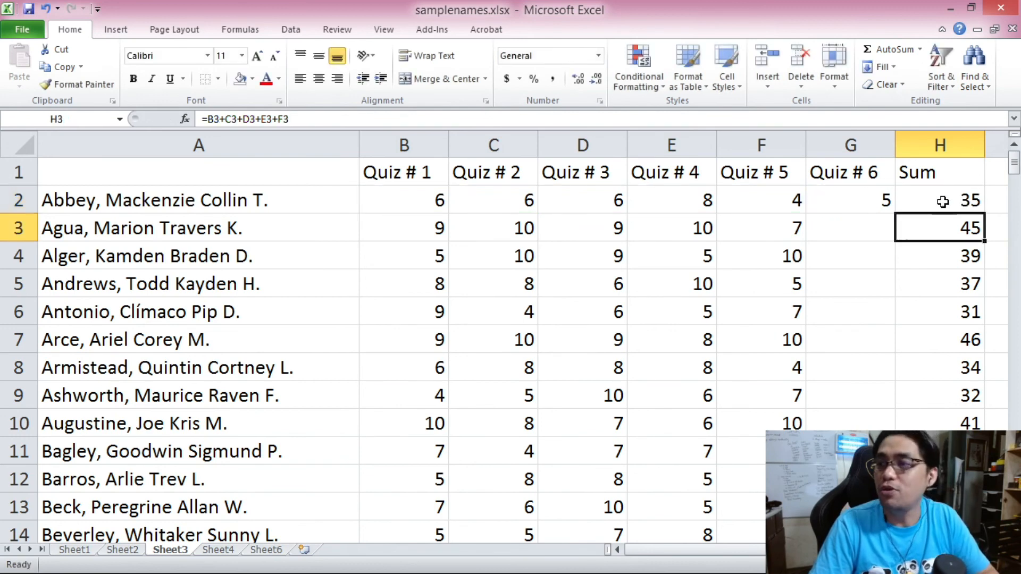
- Replace the addition formula in H2 with =SUM(B2:G2) to total all six quiz scores
{"action": "left_click", "coordinate": [969, 200]}
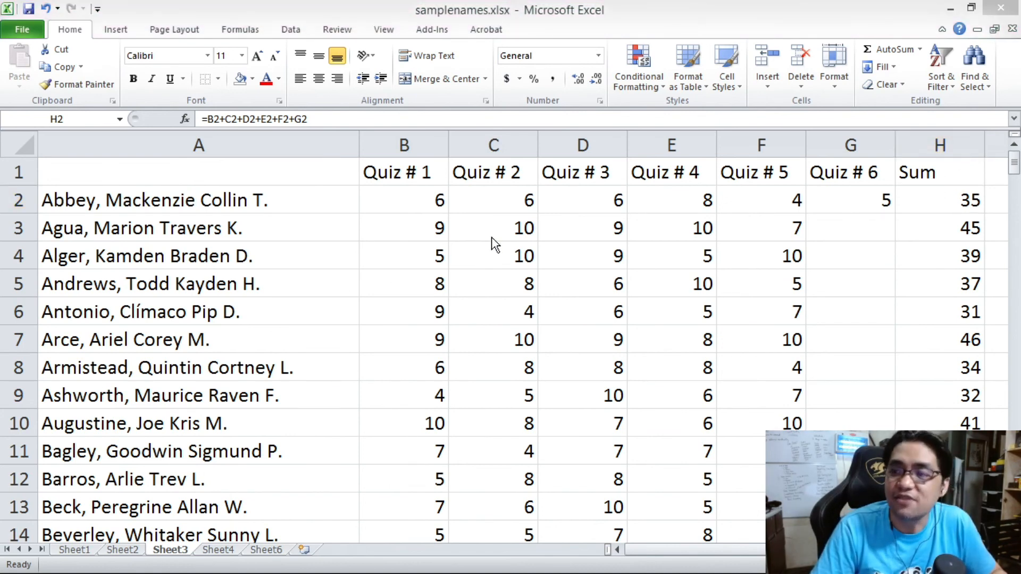
{"action": "left_click", "coordinate": [492, 237]}
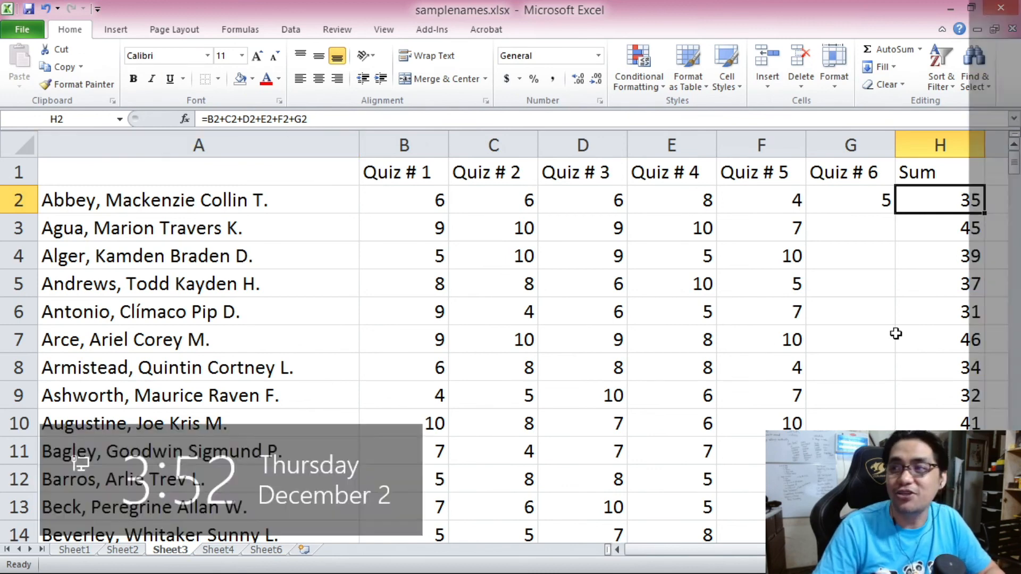
{"action": "type", "text": "=SUM("}
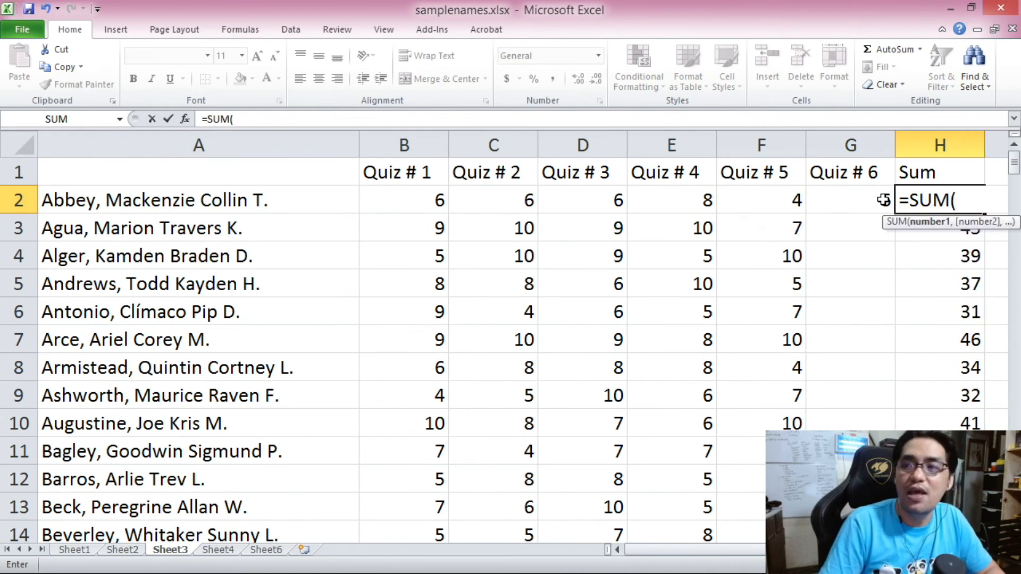
{"action": "left_click_drag", "start_coordinate": [383, 200], "coordinate": [844, 198]}
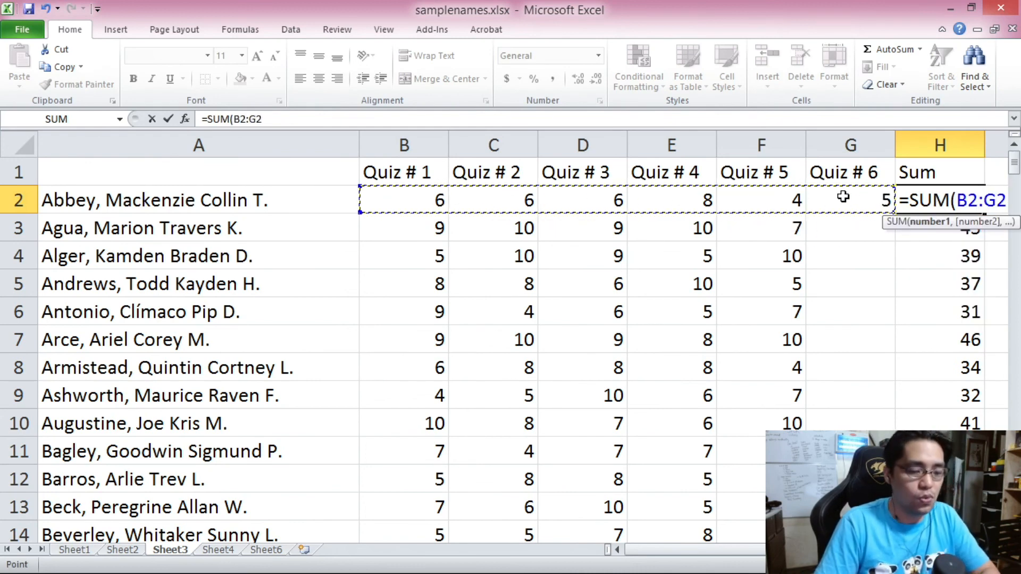
{"action": "type", "text": ")"}
{"action": "key", "text": "Return"}
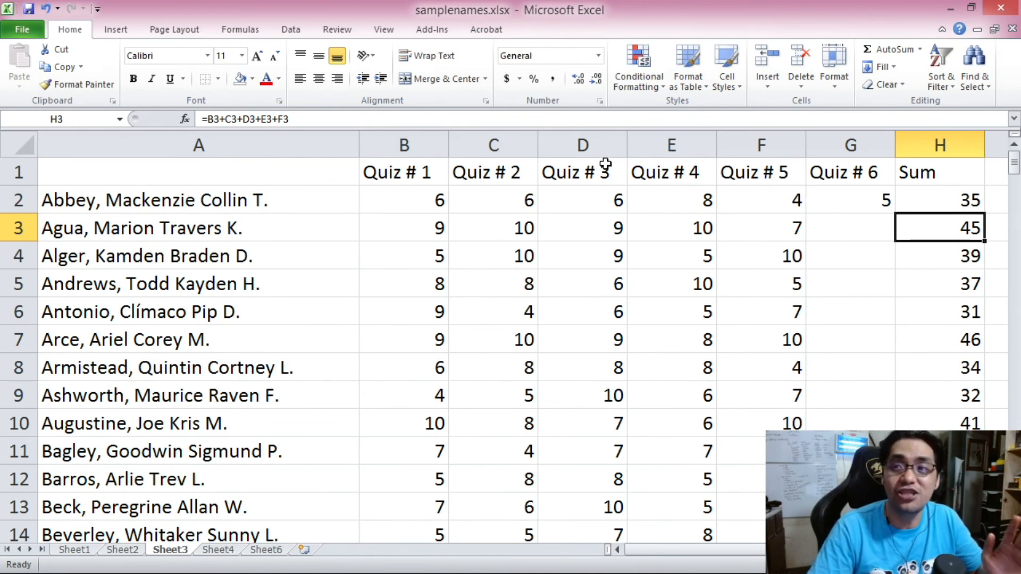
- Insert a blank column before Quiz # 4 and select the first student's scores in B2:H2
{"action": "right_click", "coordinate": [637, 150]}
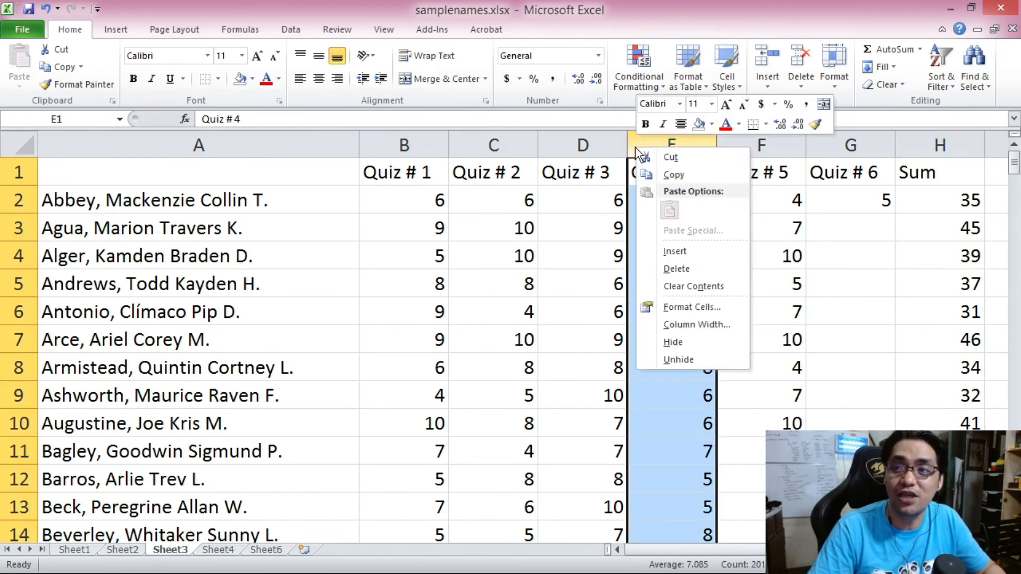
{"action": "left_click", "coordinate": [676, 252]}
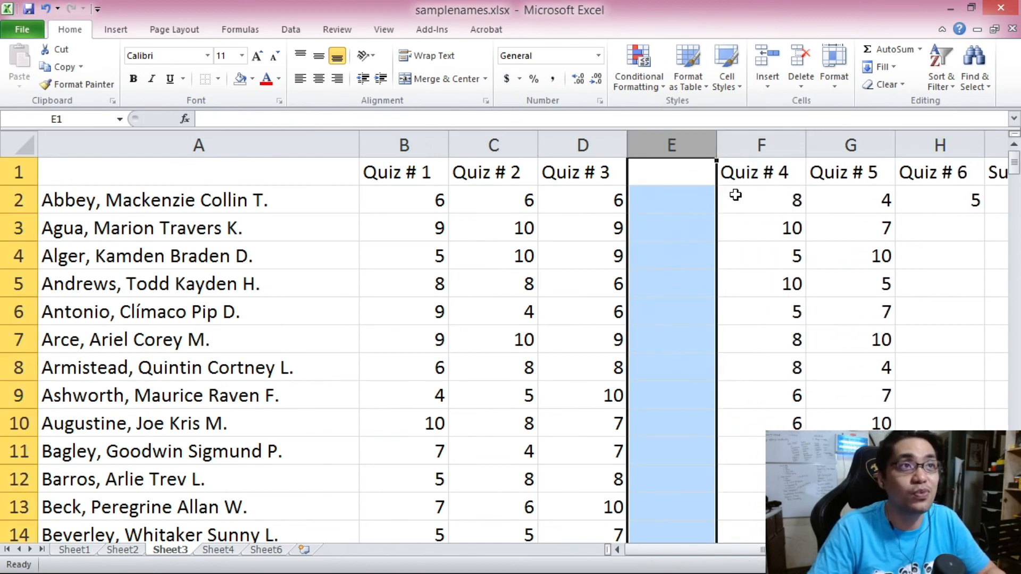
{"action": "left_click_drag", "start_coordinate": [400, 200], "coordinate": [926, 202]}
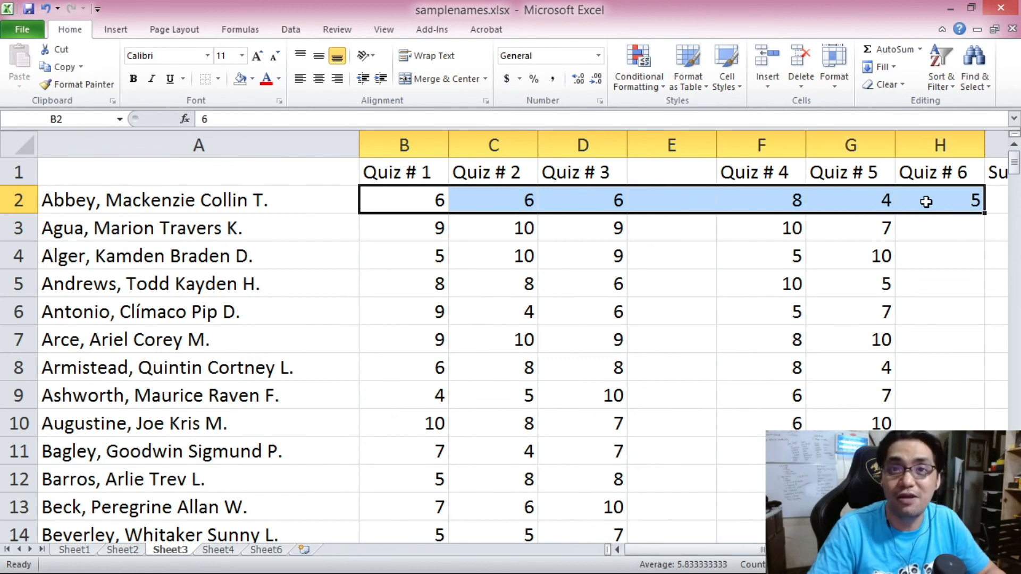